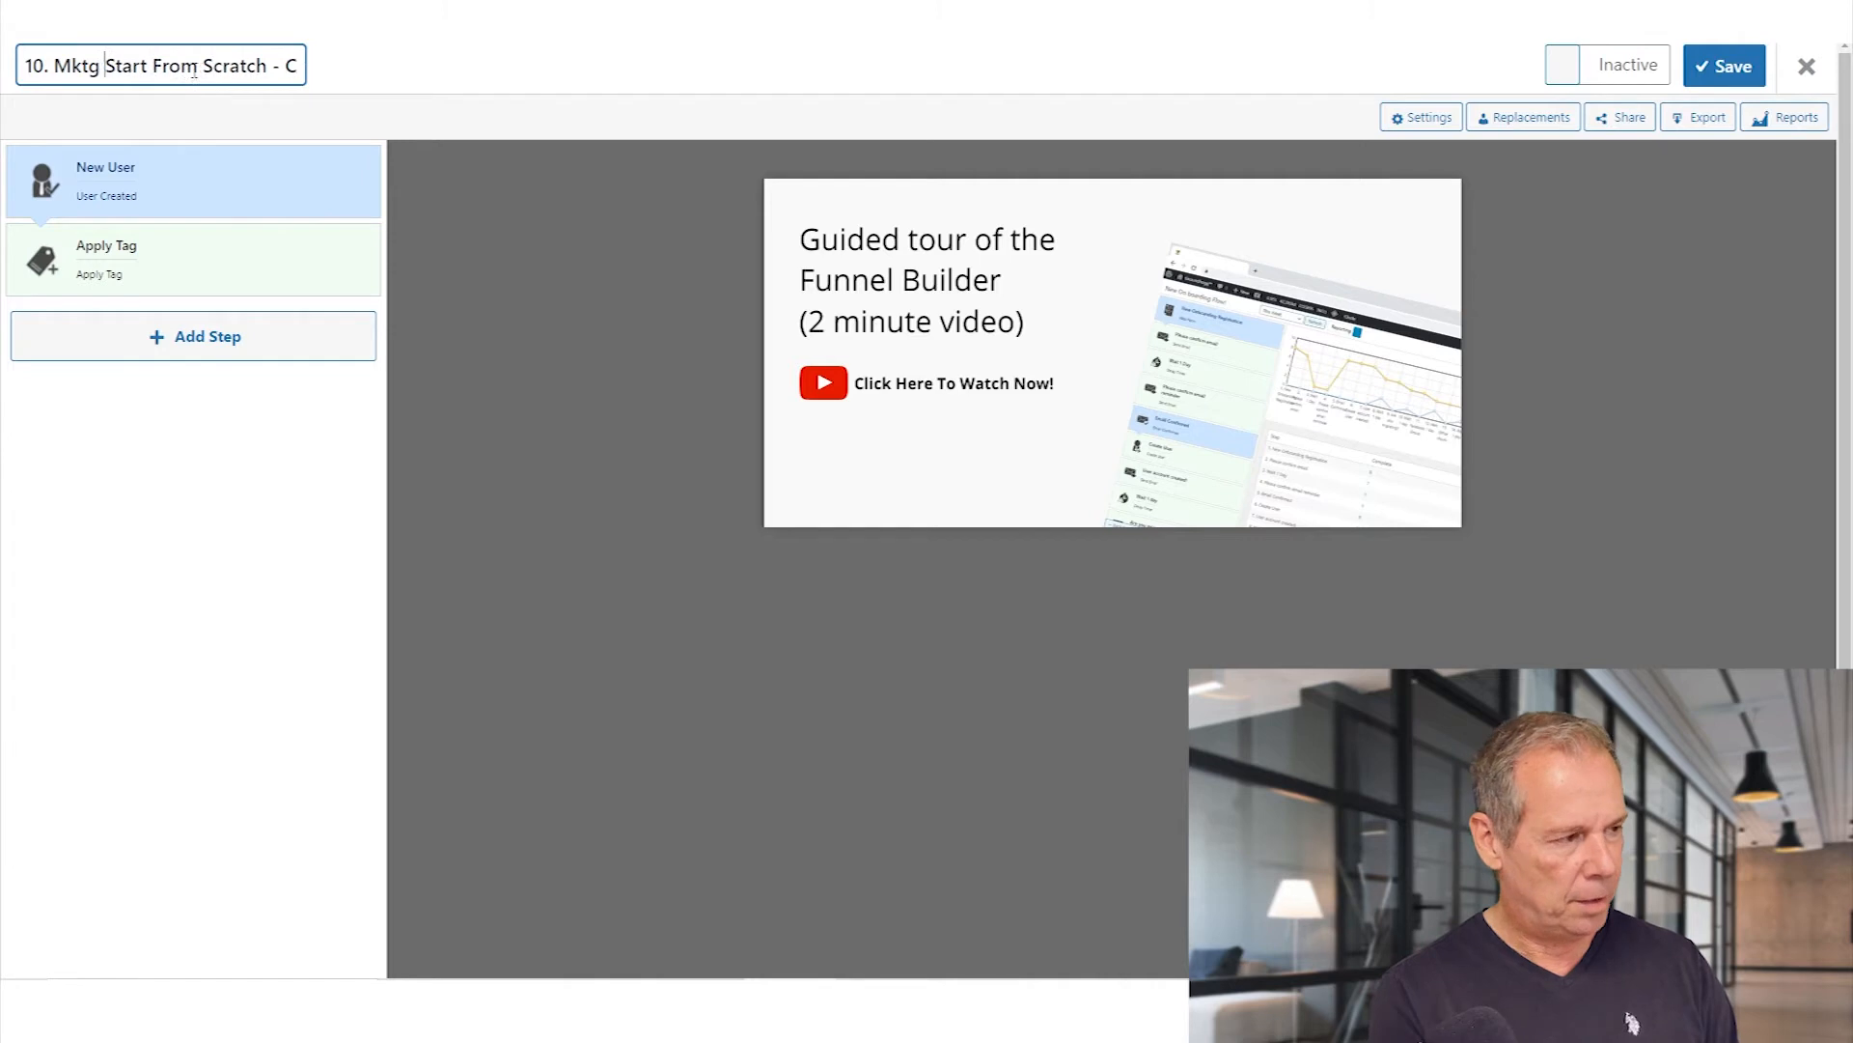
# Rename the funnel to "10. Mktg - Lead to Consult" and copy the new name.
pyautogui.press('BackSpace')
pyautogui.press('Delete')
pyautogui.press('Delete')
pyautogui.press('Delete')
pyautogui.press('Delete')
pyautogui.press('Delete')
pyautogui.press('Delete')
pyautogui.press('Delete')
pyautogui.press('Delete')
pyautogui.press('Delete')
pyautogui.press('Delete')
pyautogui.press('Delete')
pyautogui.press('Delete')
pyautogui.press('Delete')
pyautogui.press('Delete')
pyautogui.press('Delete')
pyautogui.press('Delete')
pyautogui.press('Delete')
pyautogui.press('Delete')
pyautogui.press('Delete')
pyautogui.press('Delete')
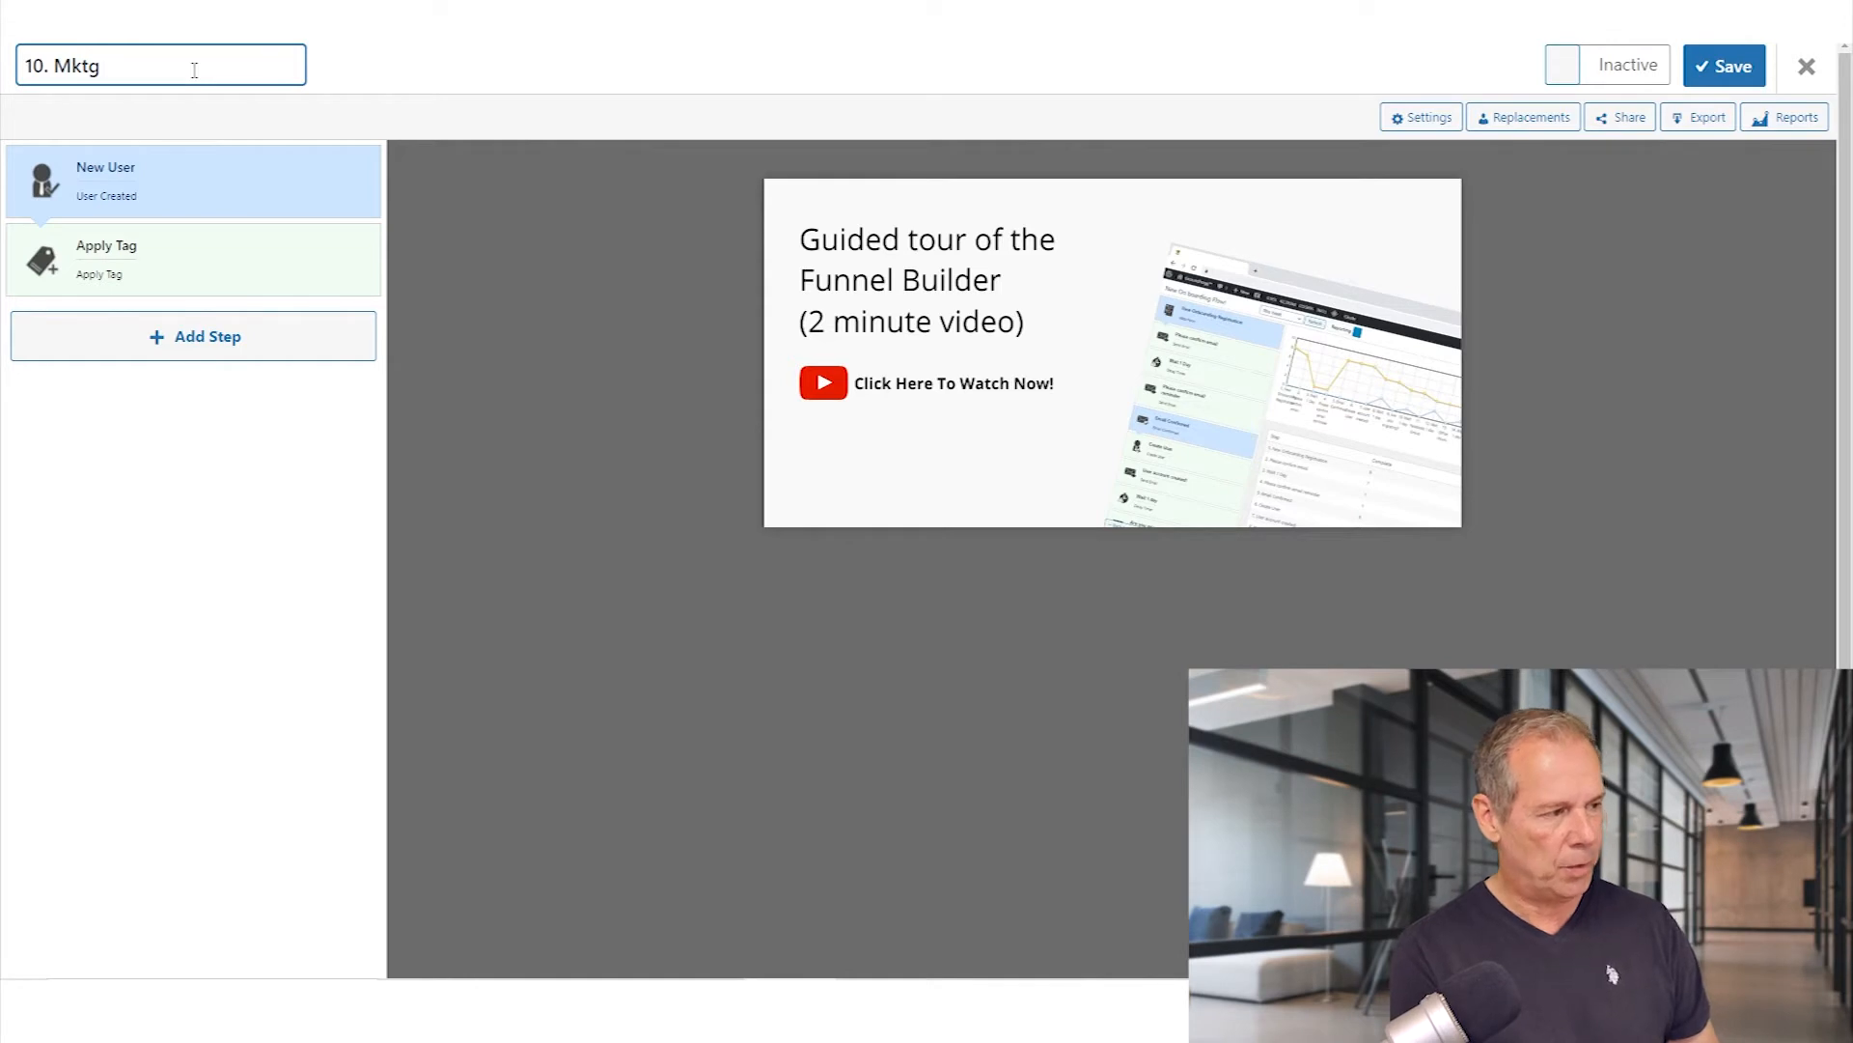
pyautogui.write('Lead ')
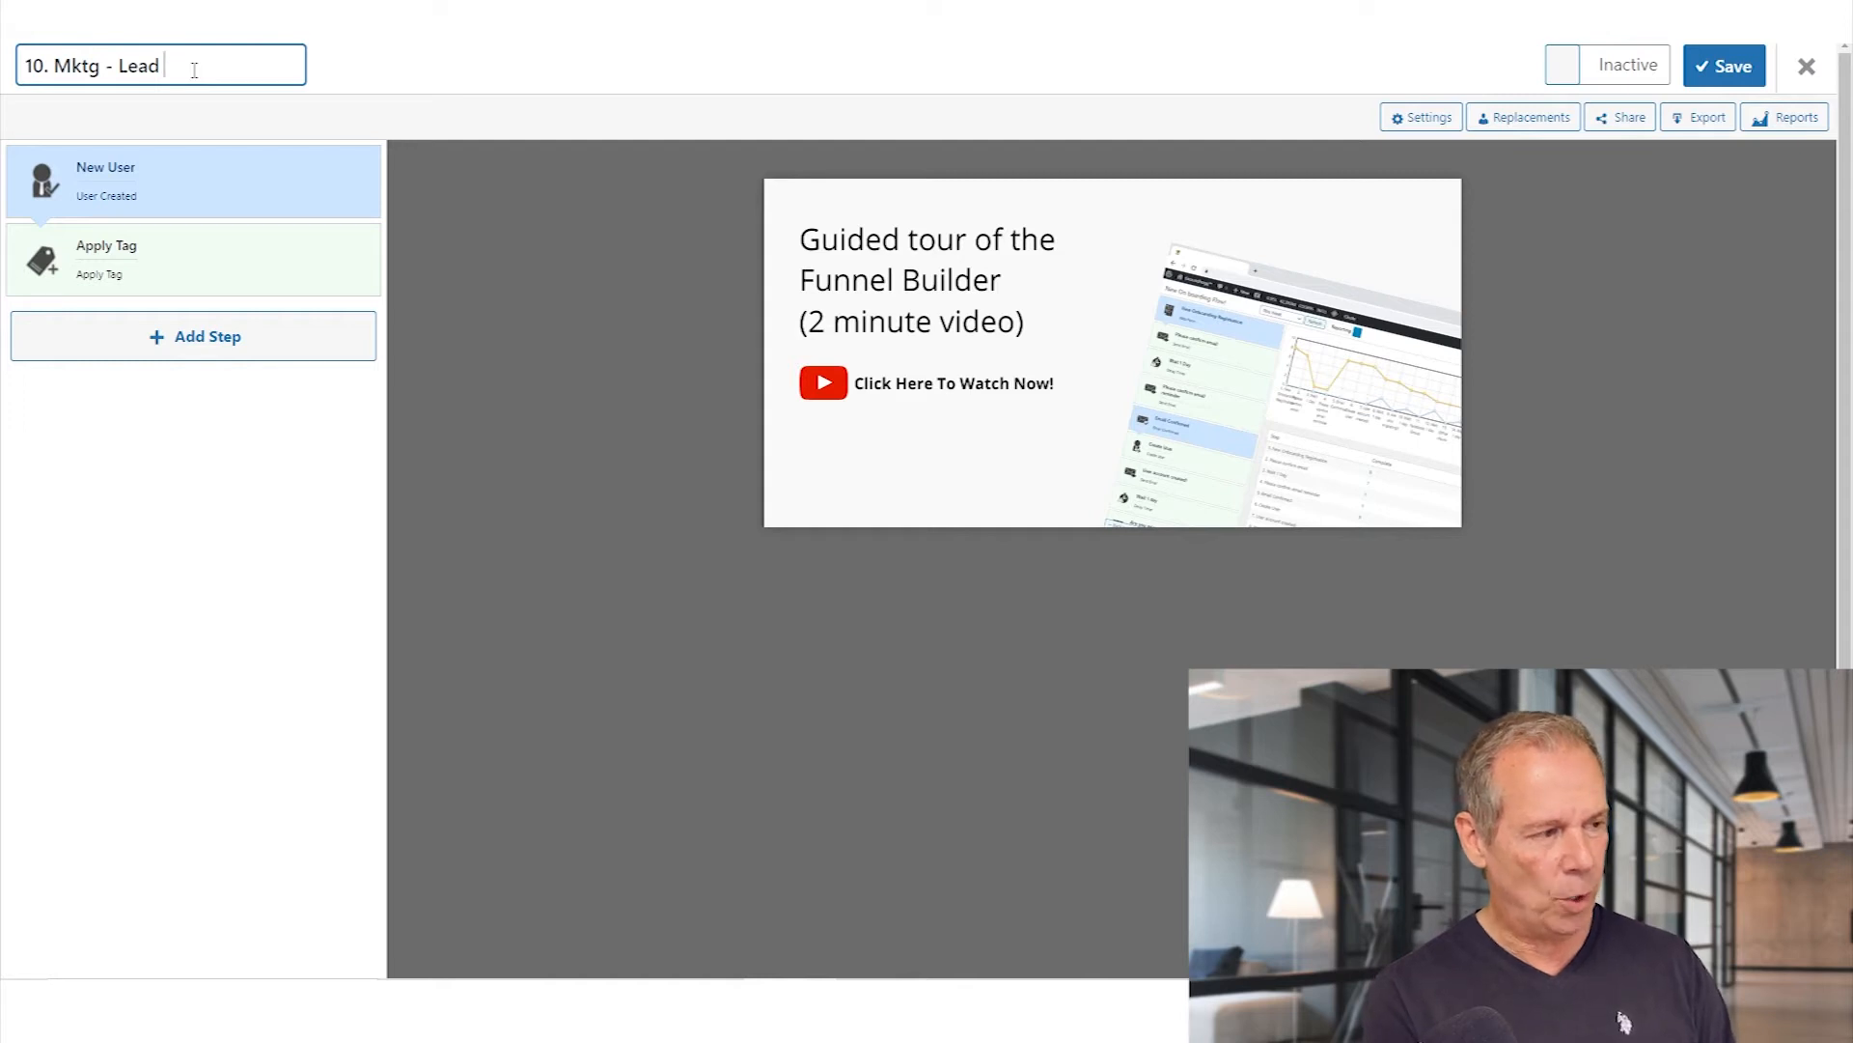
pyautogui.write('to ')
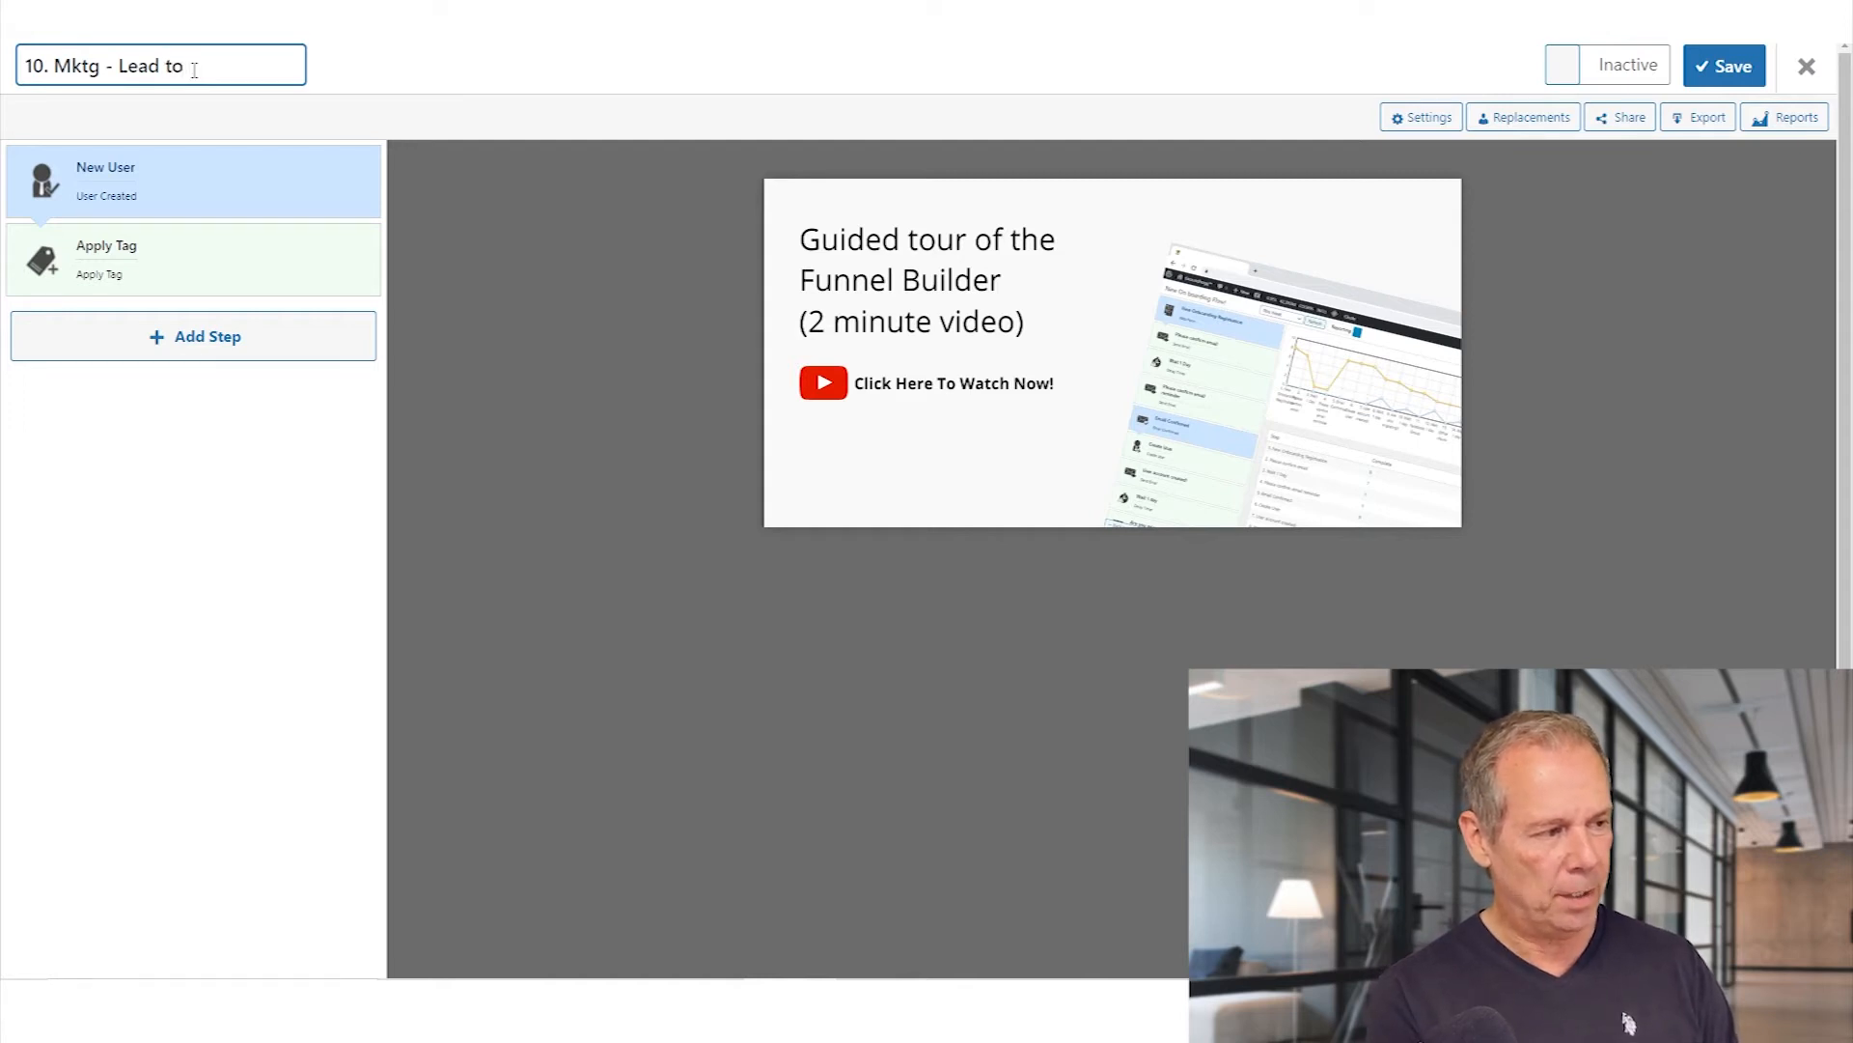
pyautogui.write('con')
pyautogui.press('BackSpace')
pyautogui.press('BackSpace')
pyautogui.press('BackSpace')
pyautogui.write('C')
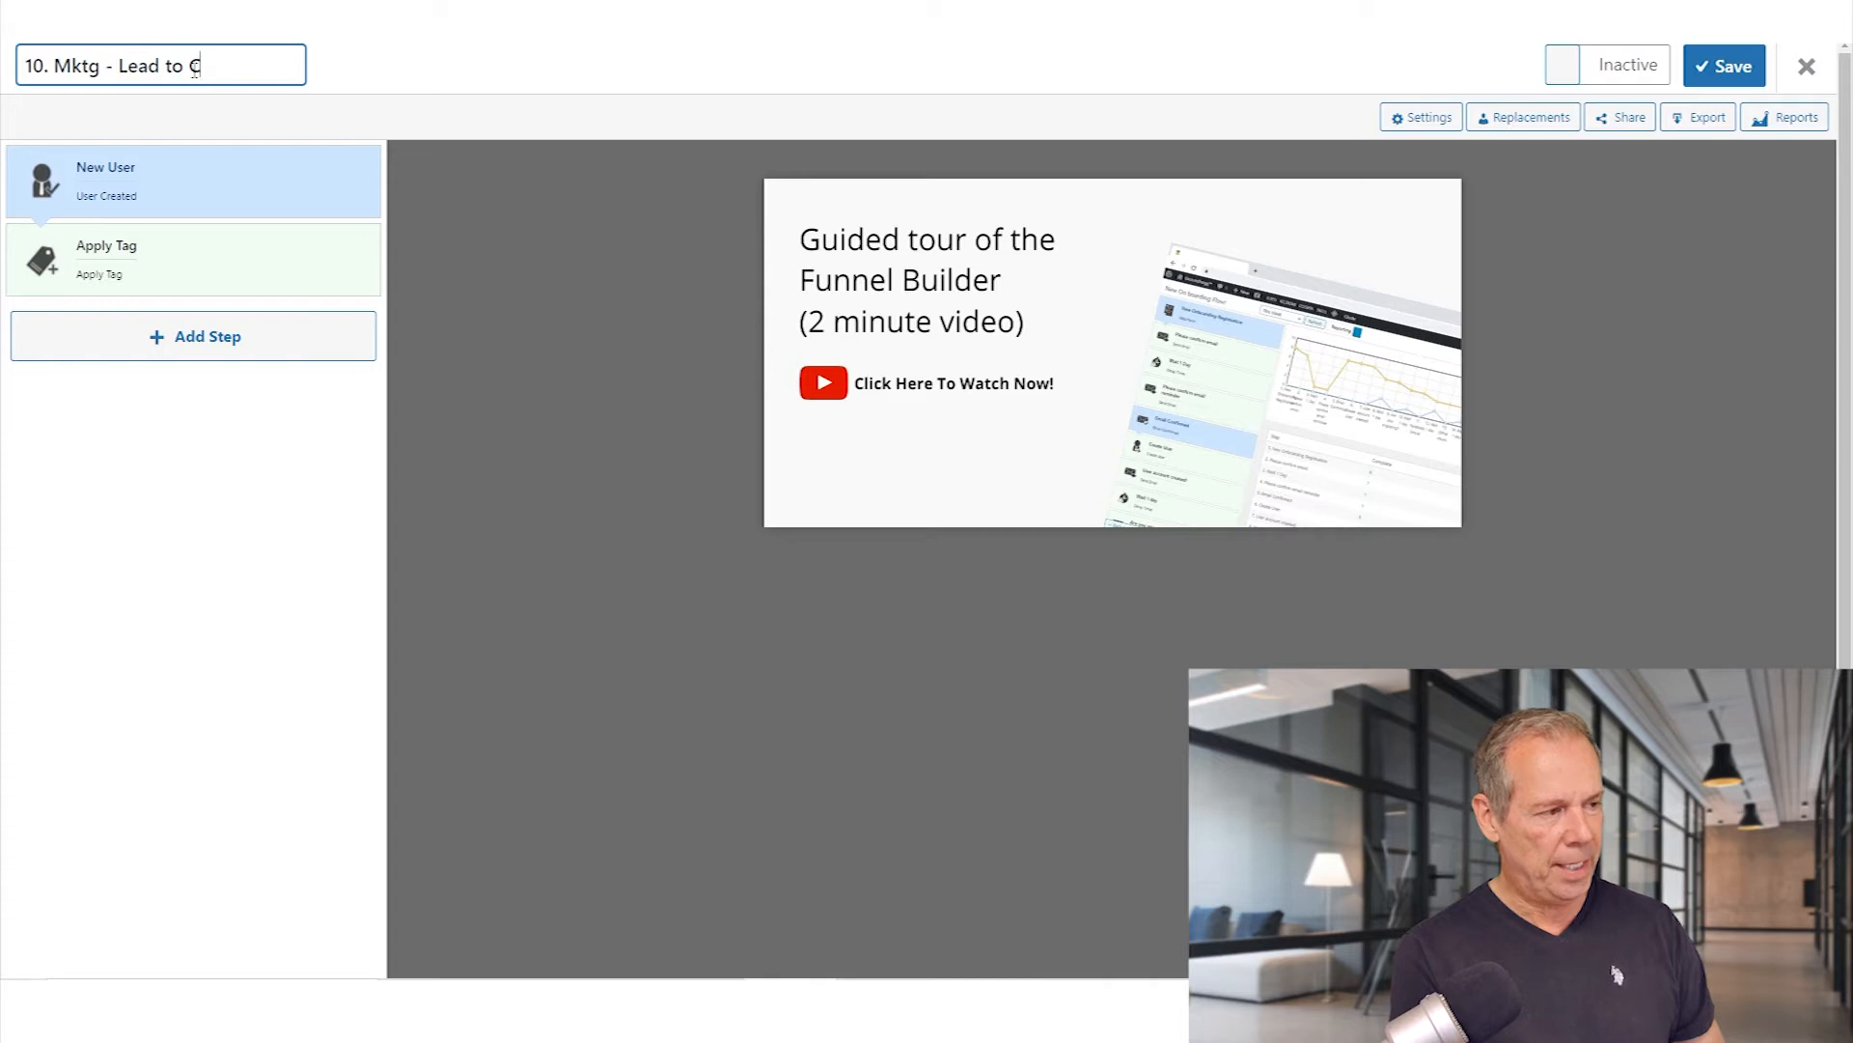
pyautogui.write('onsult')
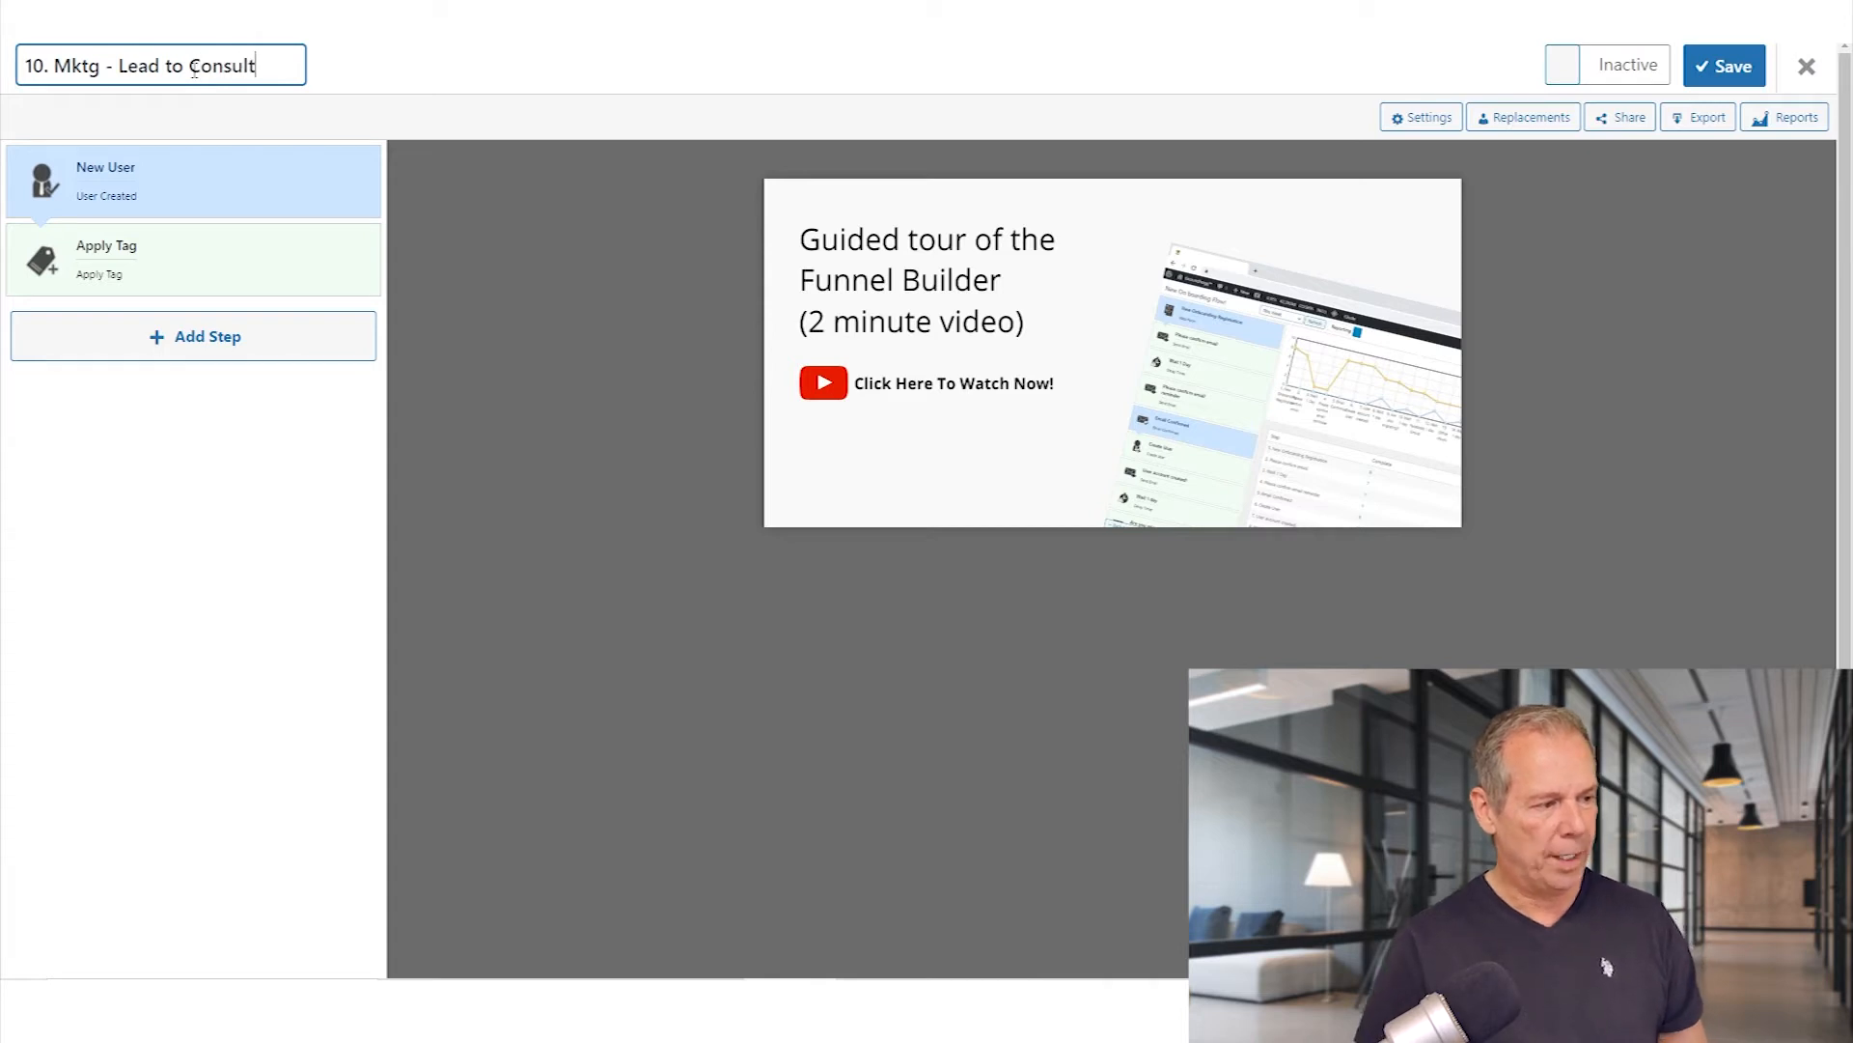
pyautogui.moveTo(273, 69); pyautogui.dragTo(22, 66)
pyautogui.click(323, 125)
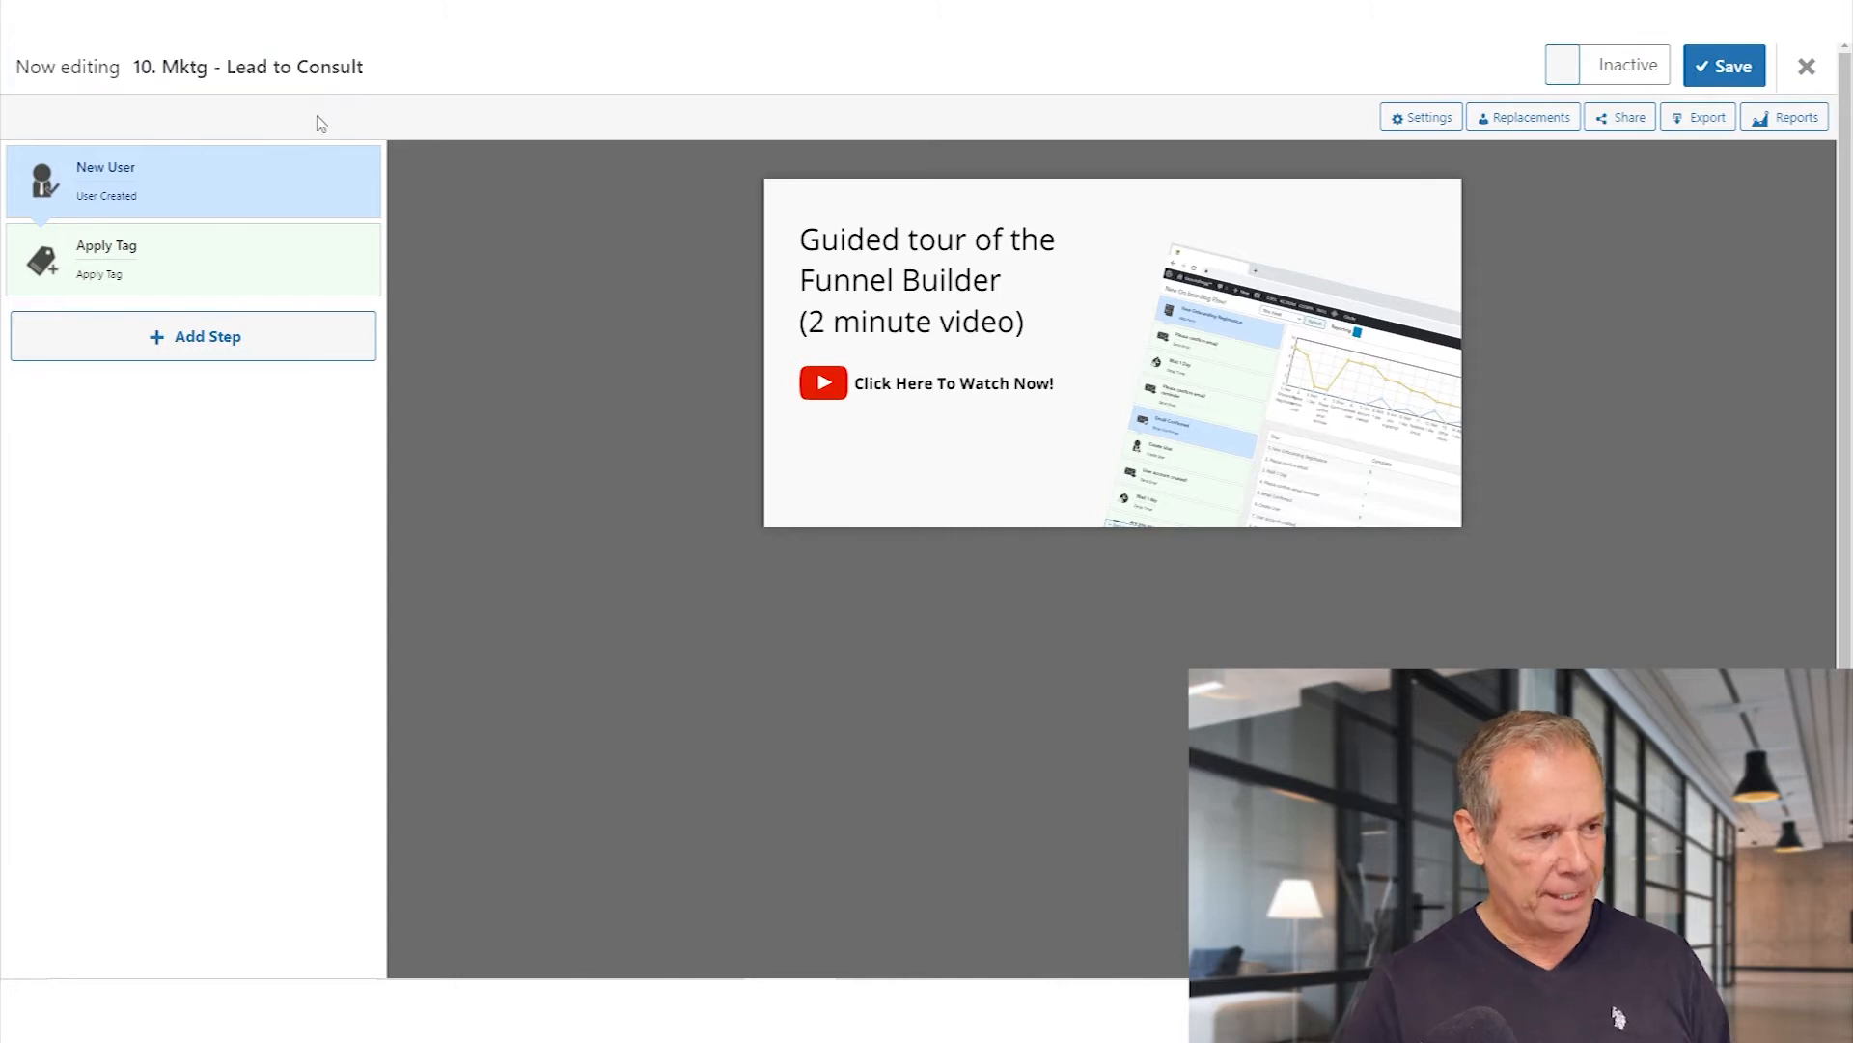
# Add a Tag Applied benchmark and move it to the start of the funnel, above the New User step.
pyautogui.click(236, 340)
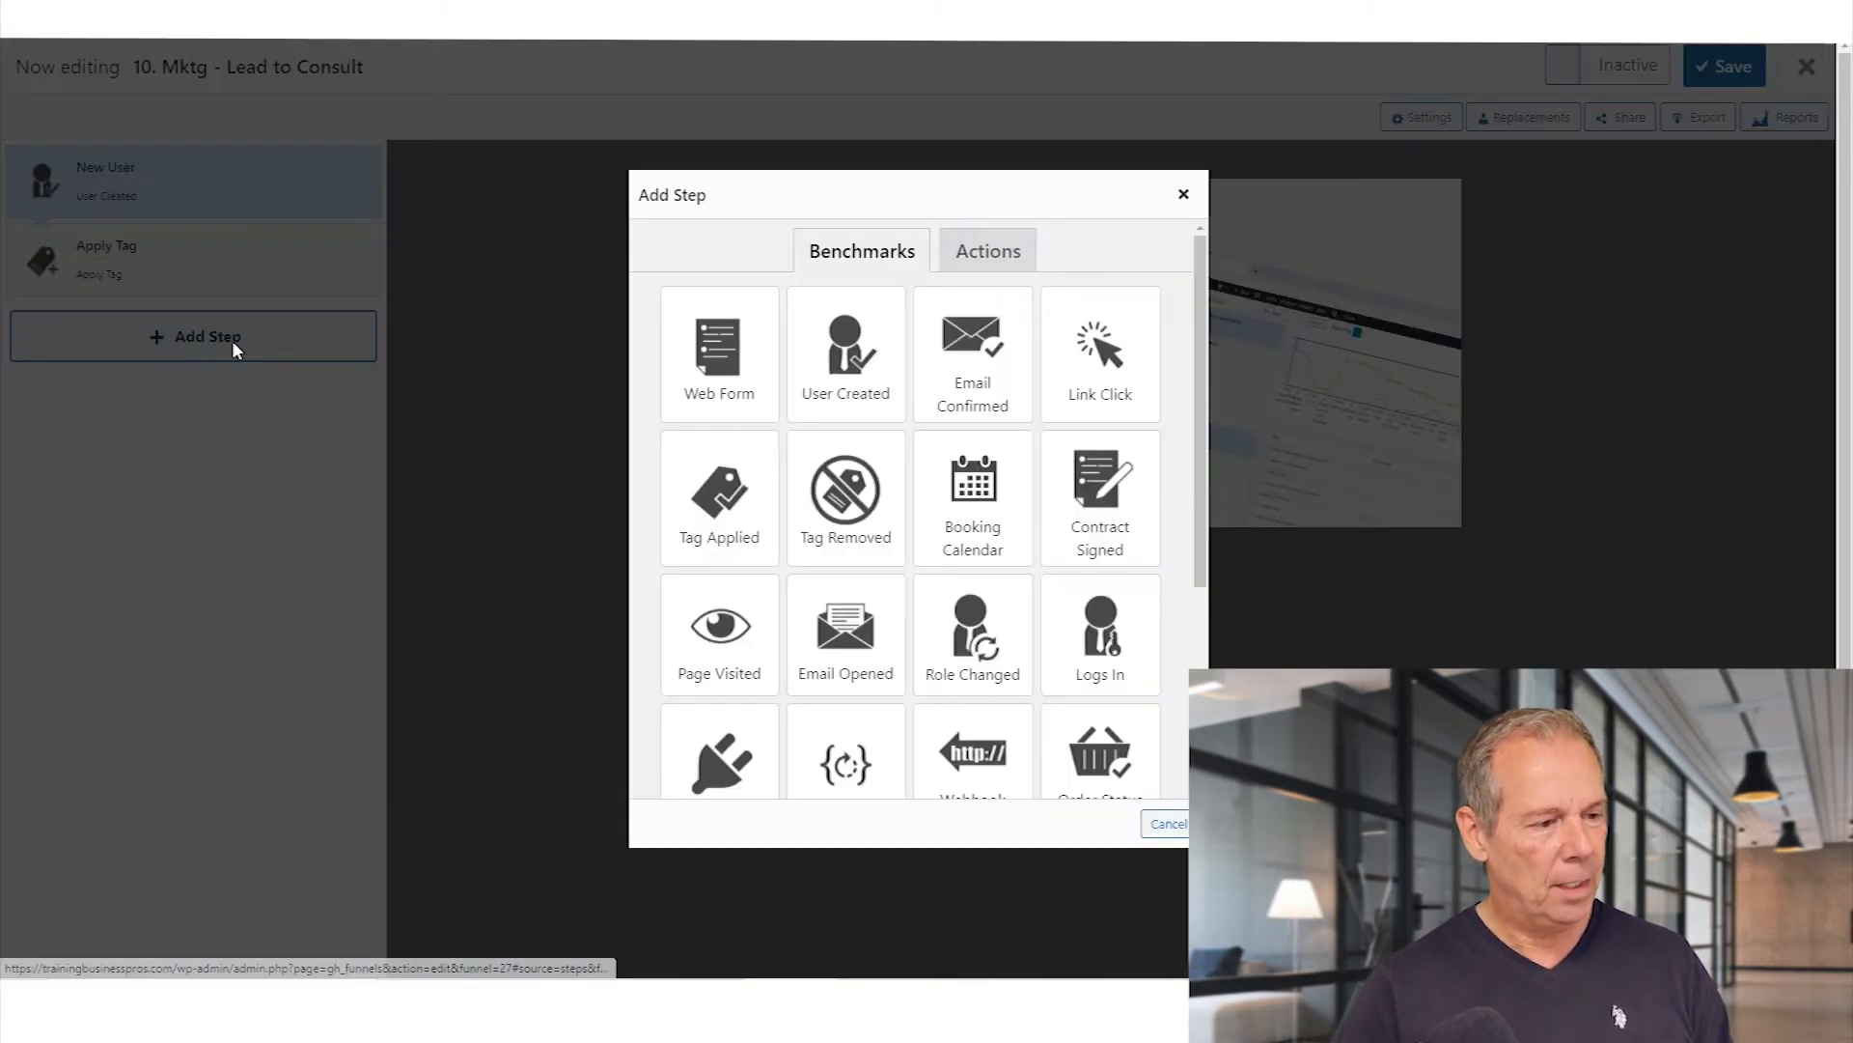
pyautogui.click(719, 493)
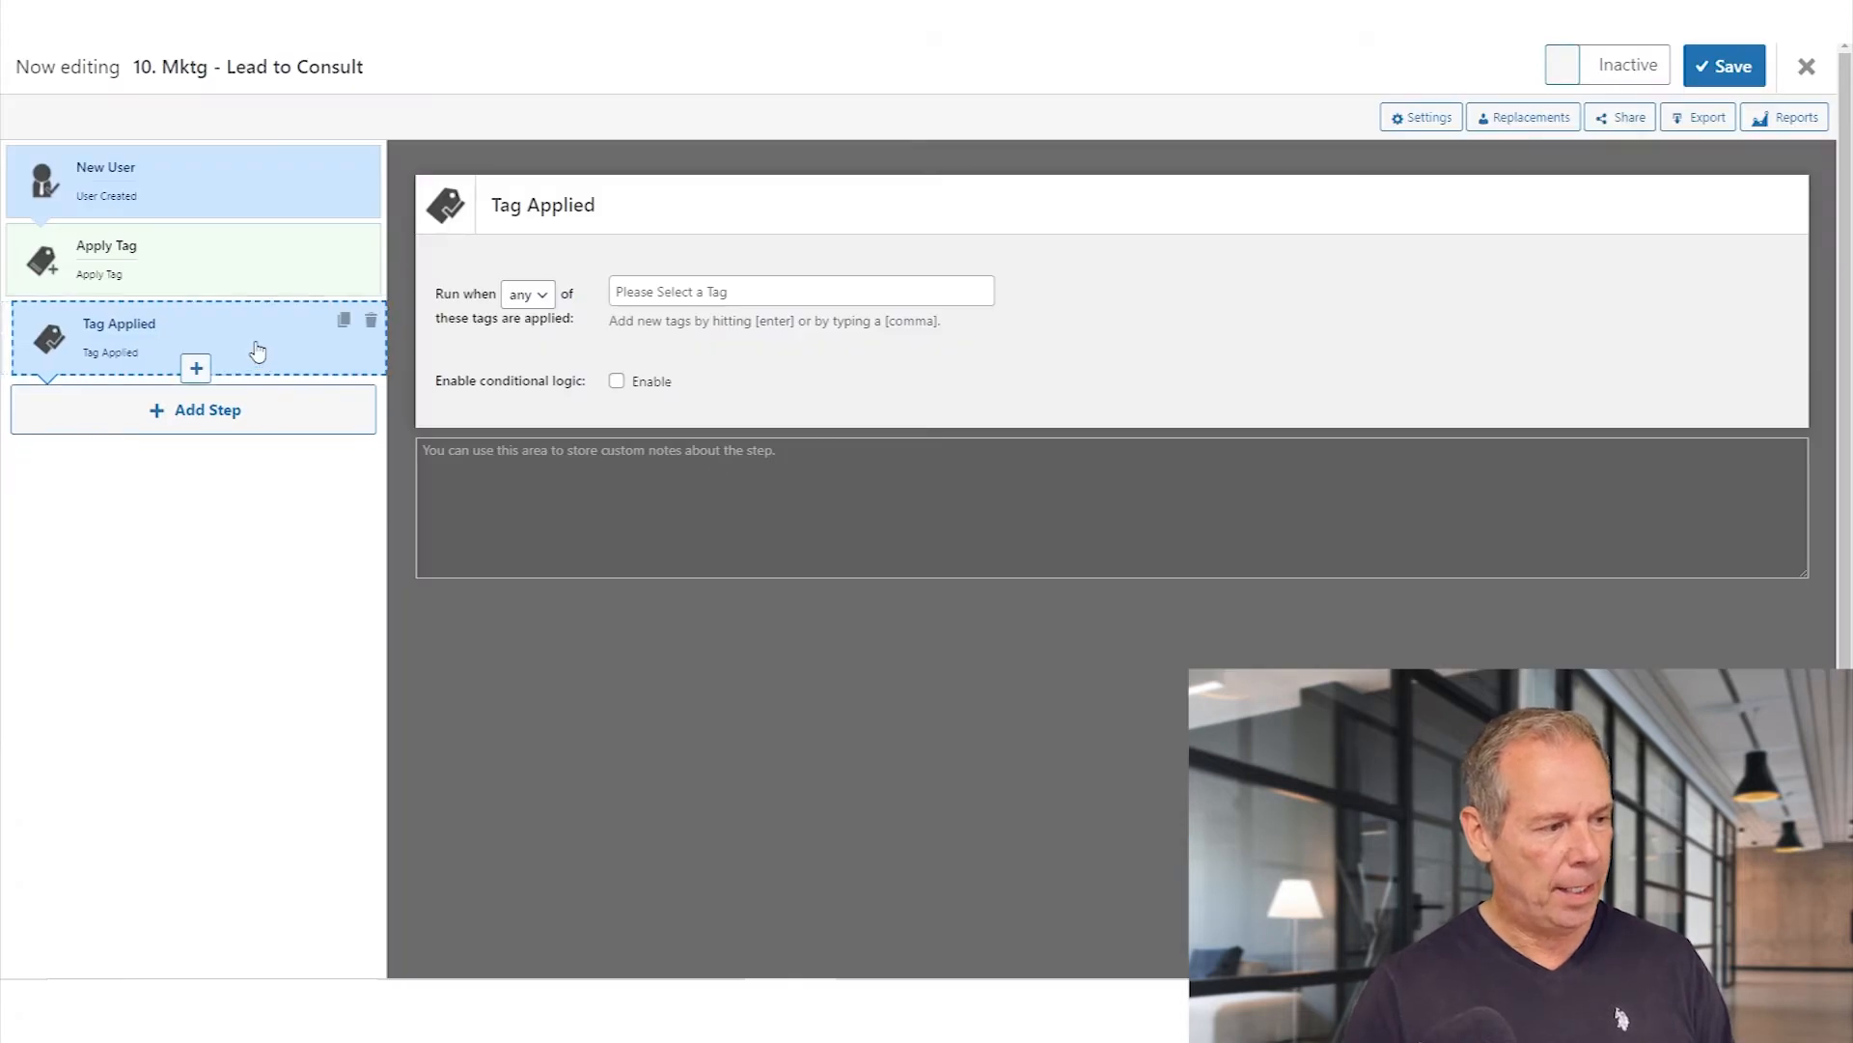
pyautogui.moveTo(257, 347); pyautogui.dragTo(271, 180)
# Set the Tag Applied benchmark to run on a new tag named "System 10. Mktg - Lead to Consult - Start".
pyautogui.click(821, 292)
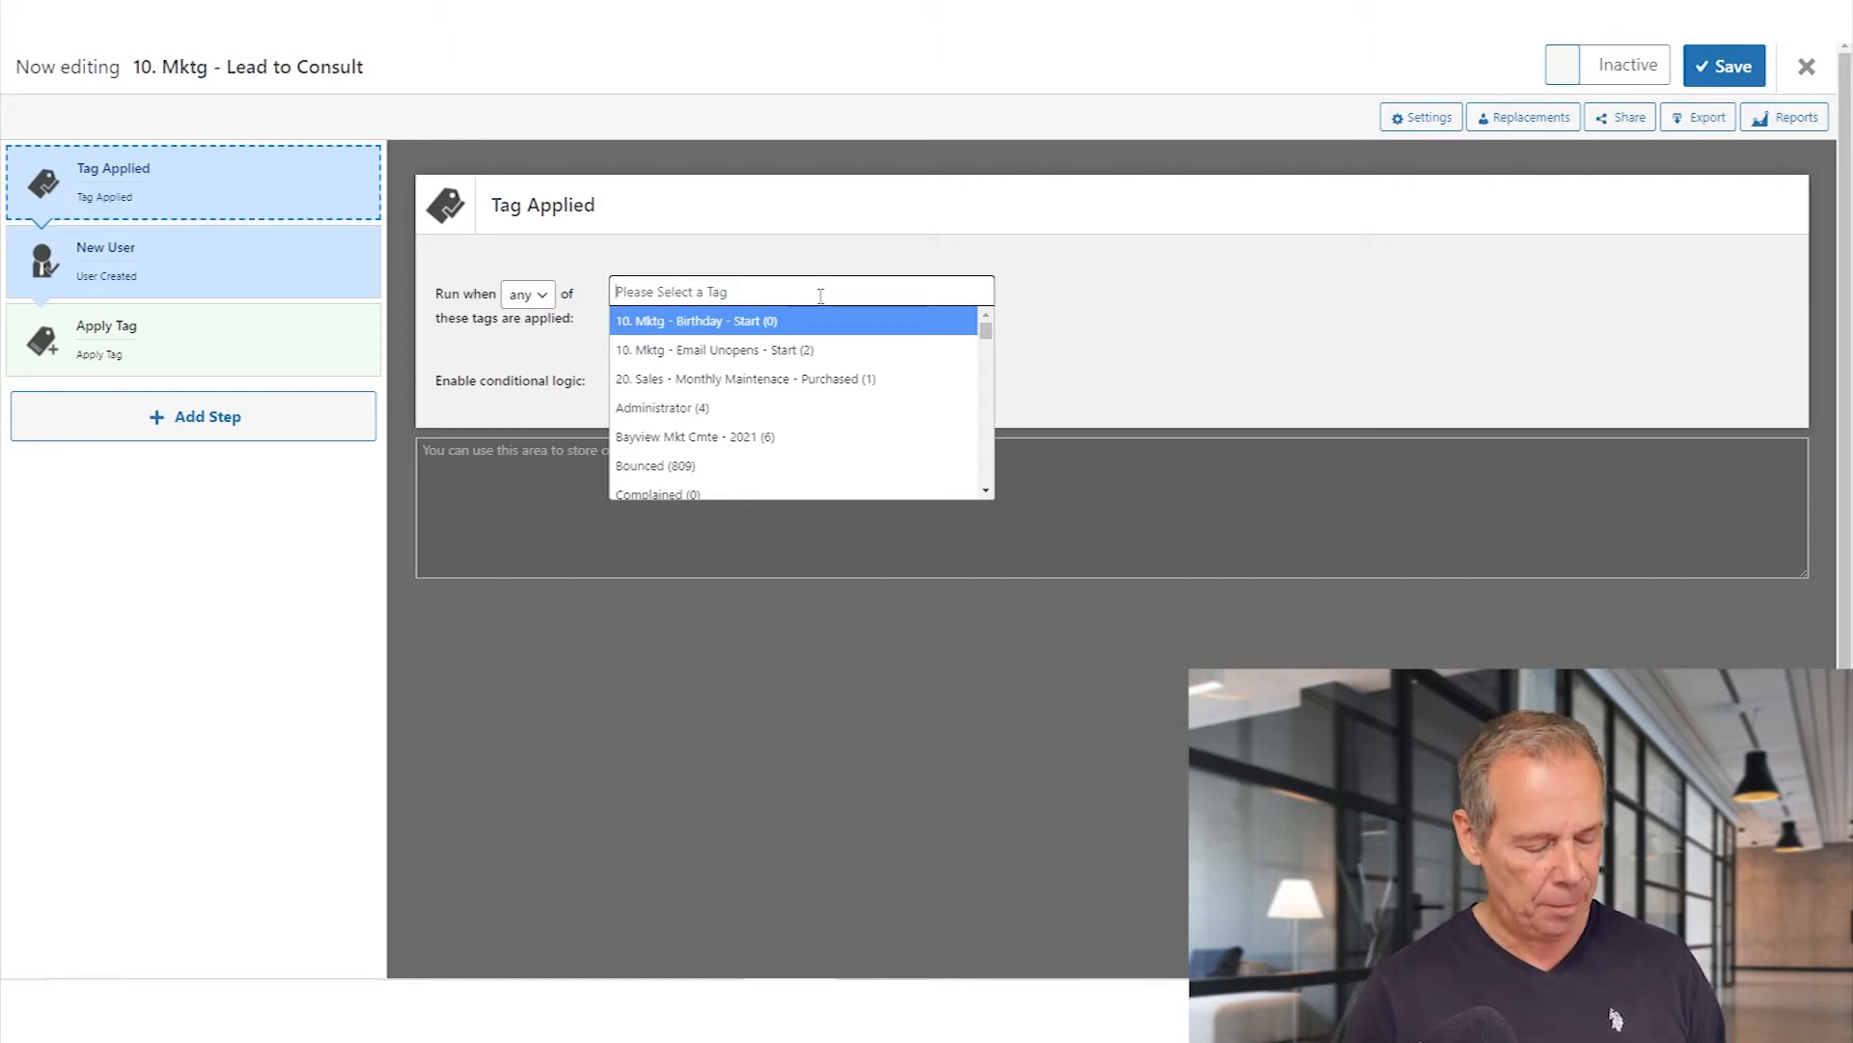
pyautogui.write('Sys')
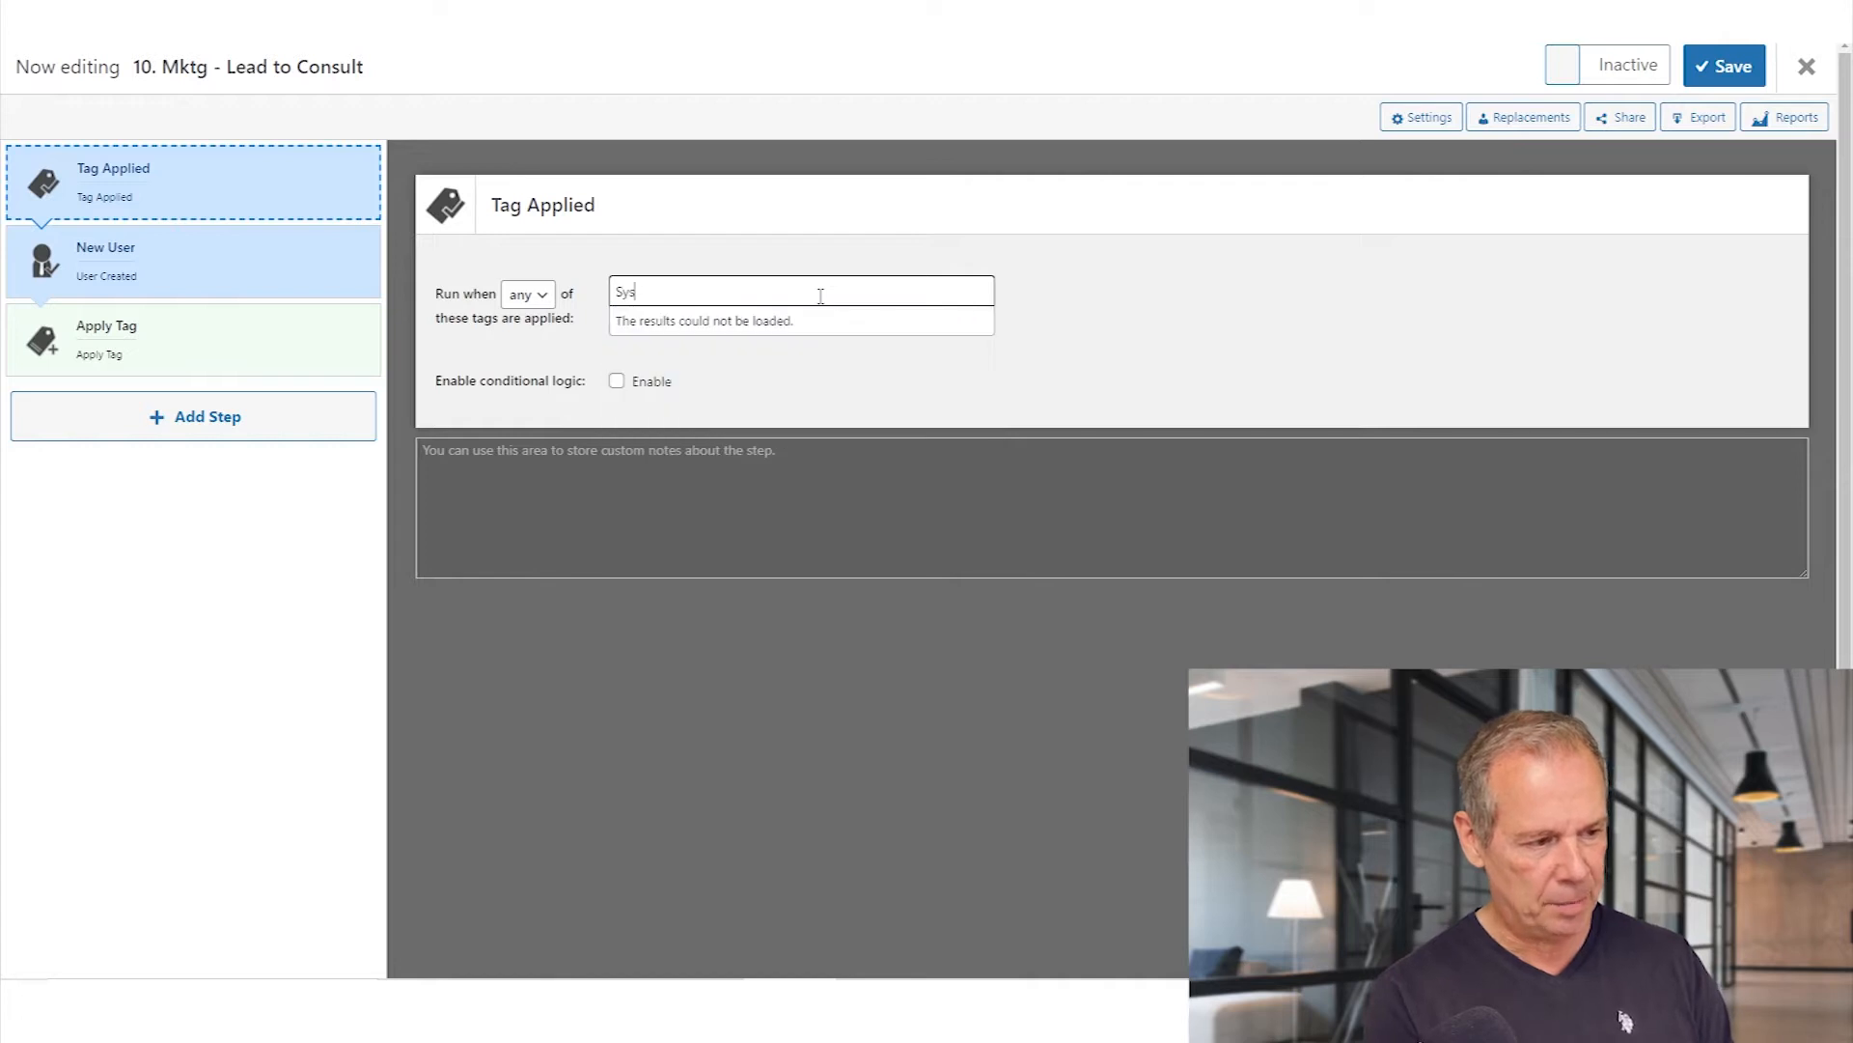
pyautogui.write('tem 10. Mktg - Lead to Consult')
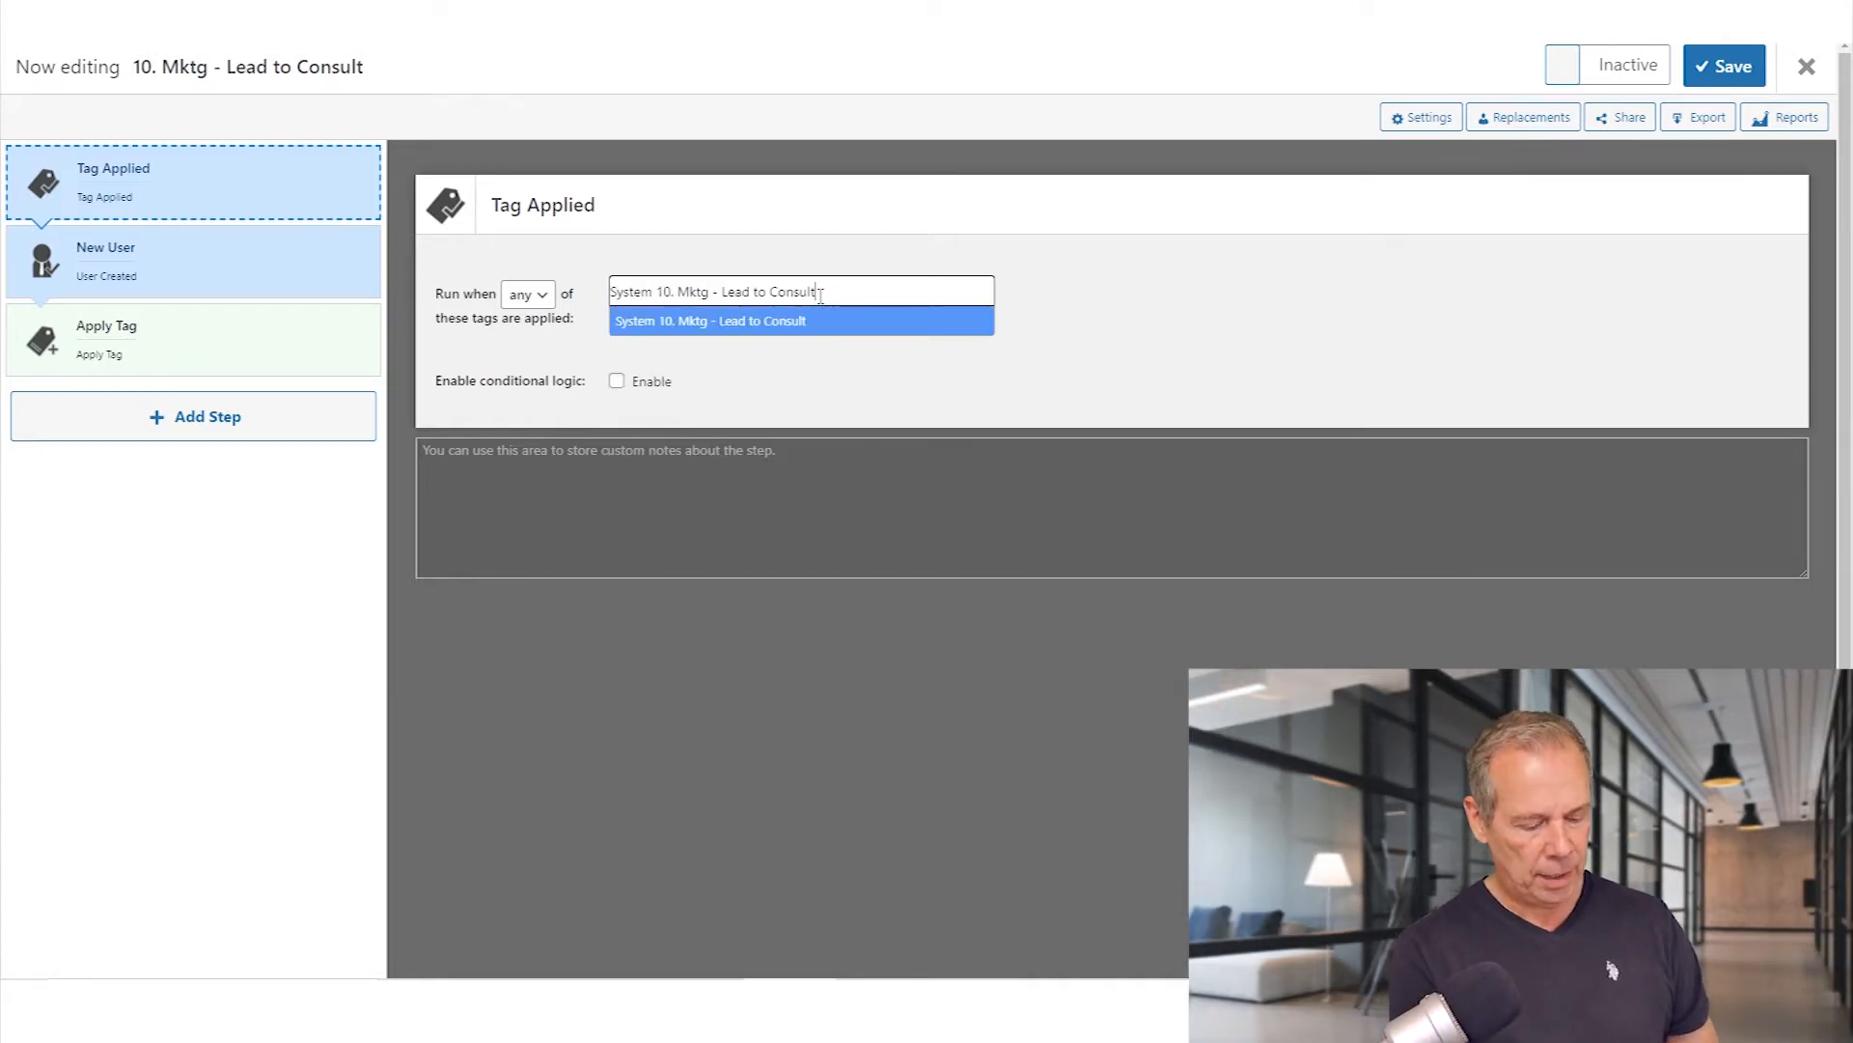
pyautogui.write(' - Start')
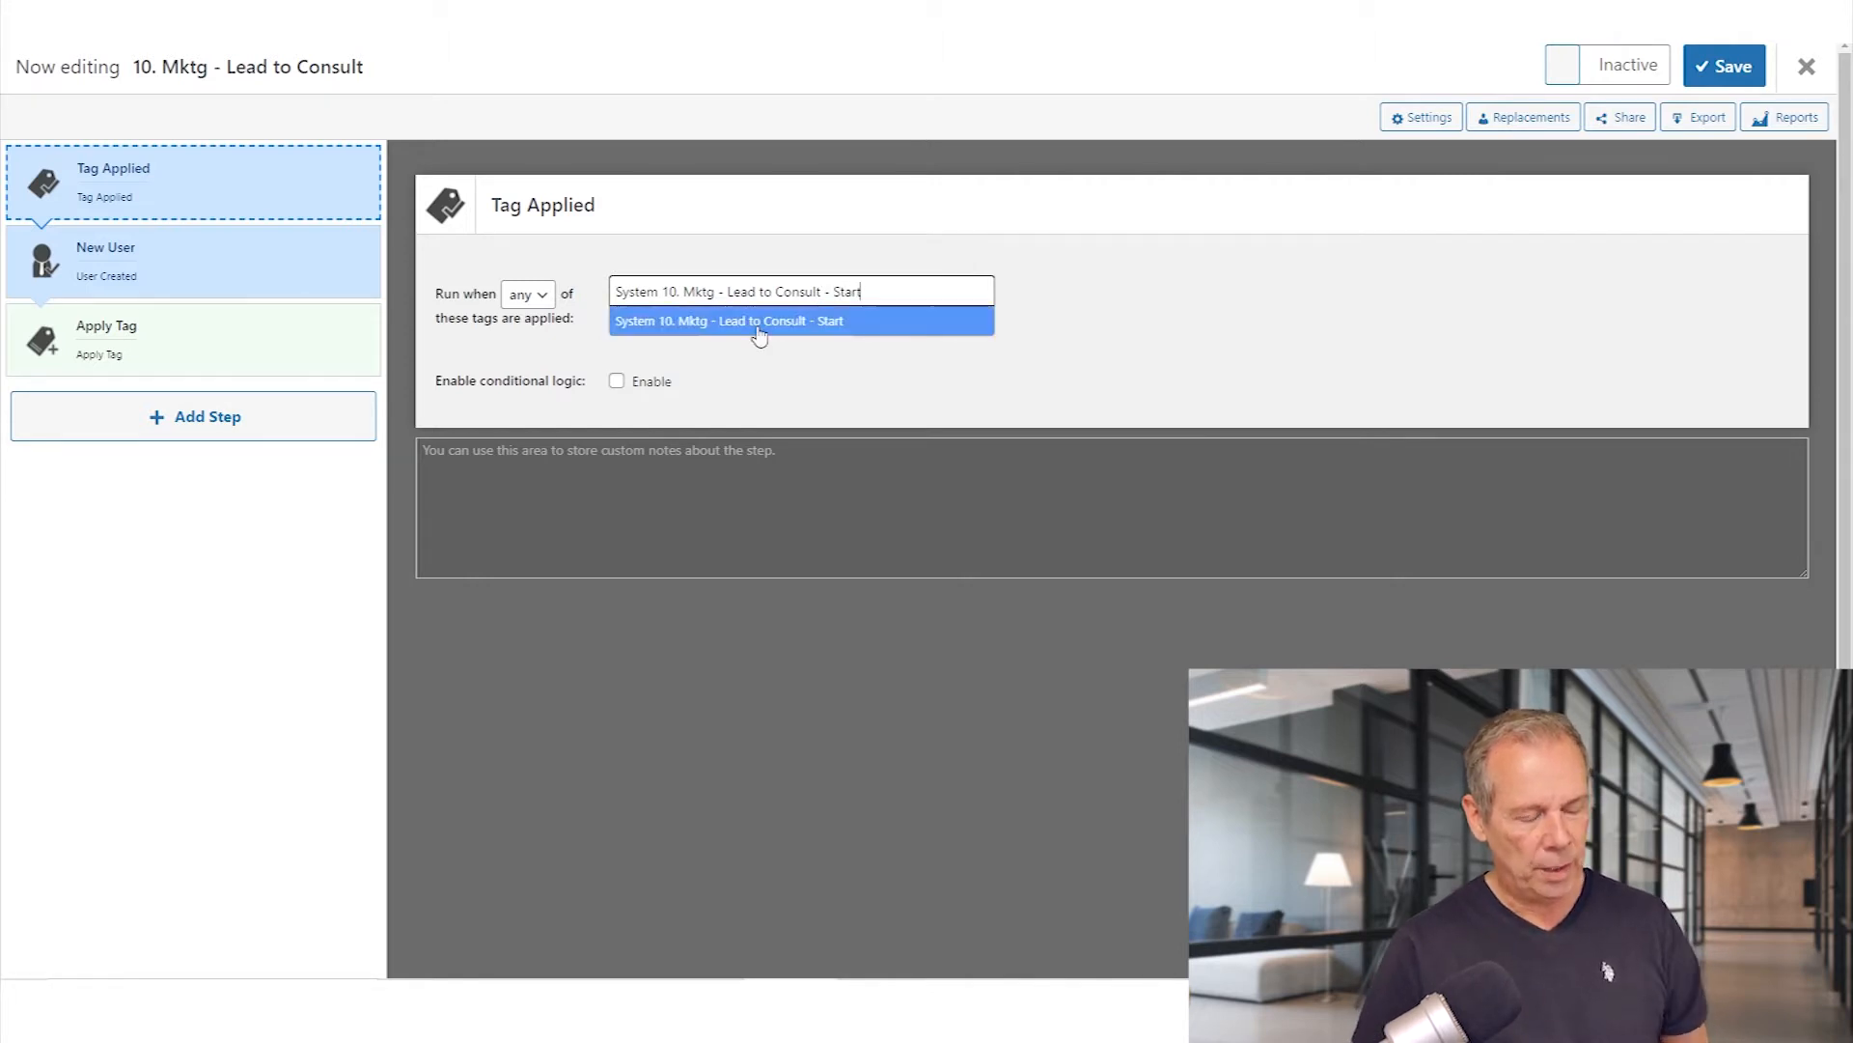
pyautogui.click(760, 322)
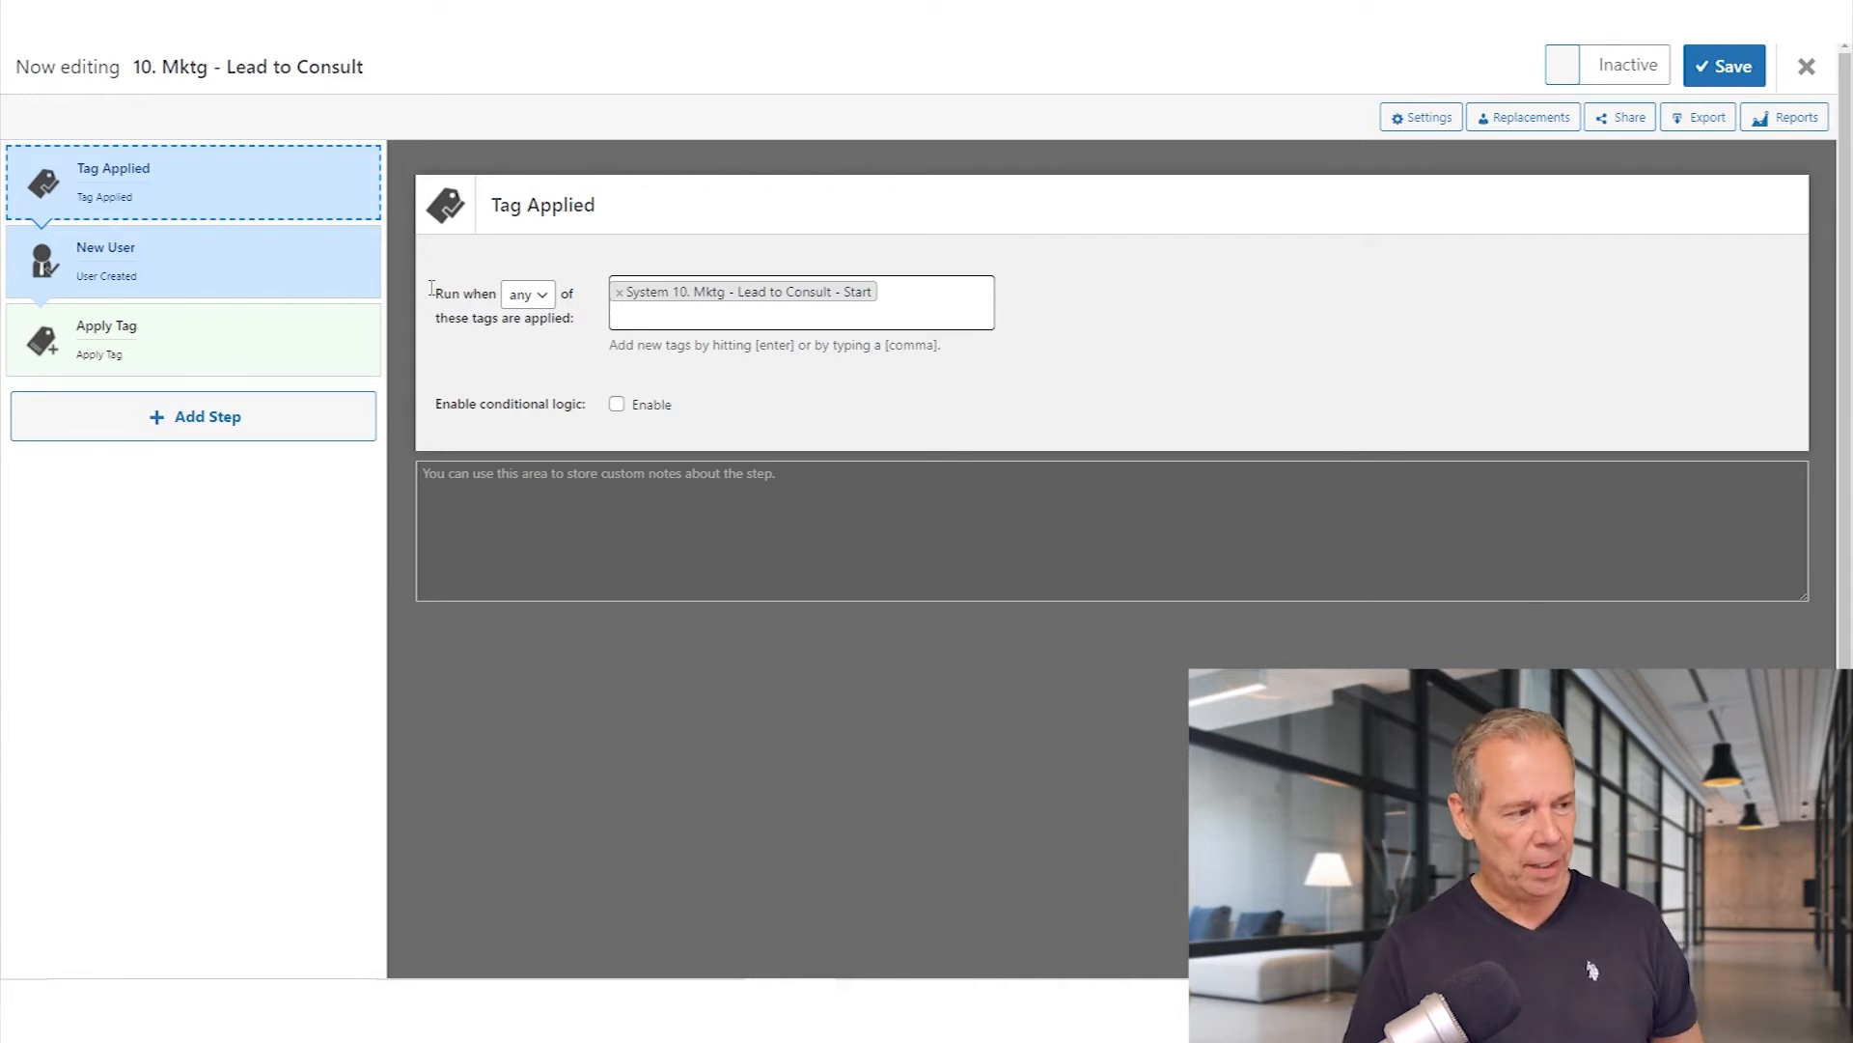
pyautogui.click(269, 169)
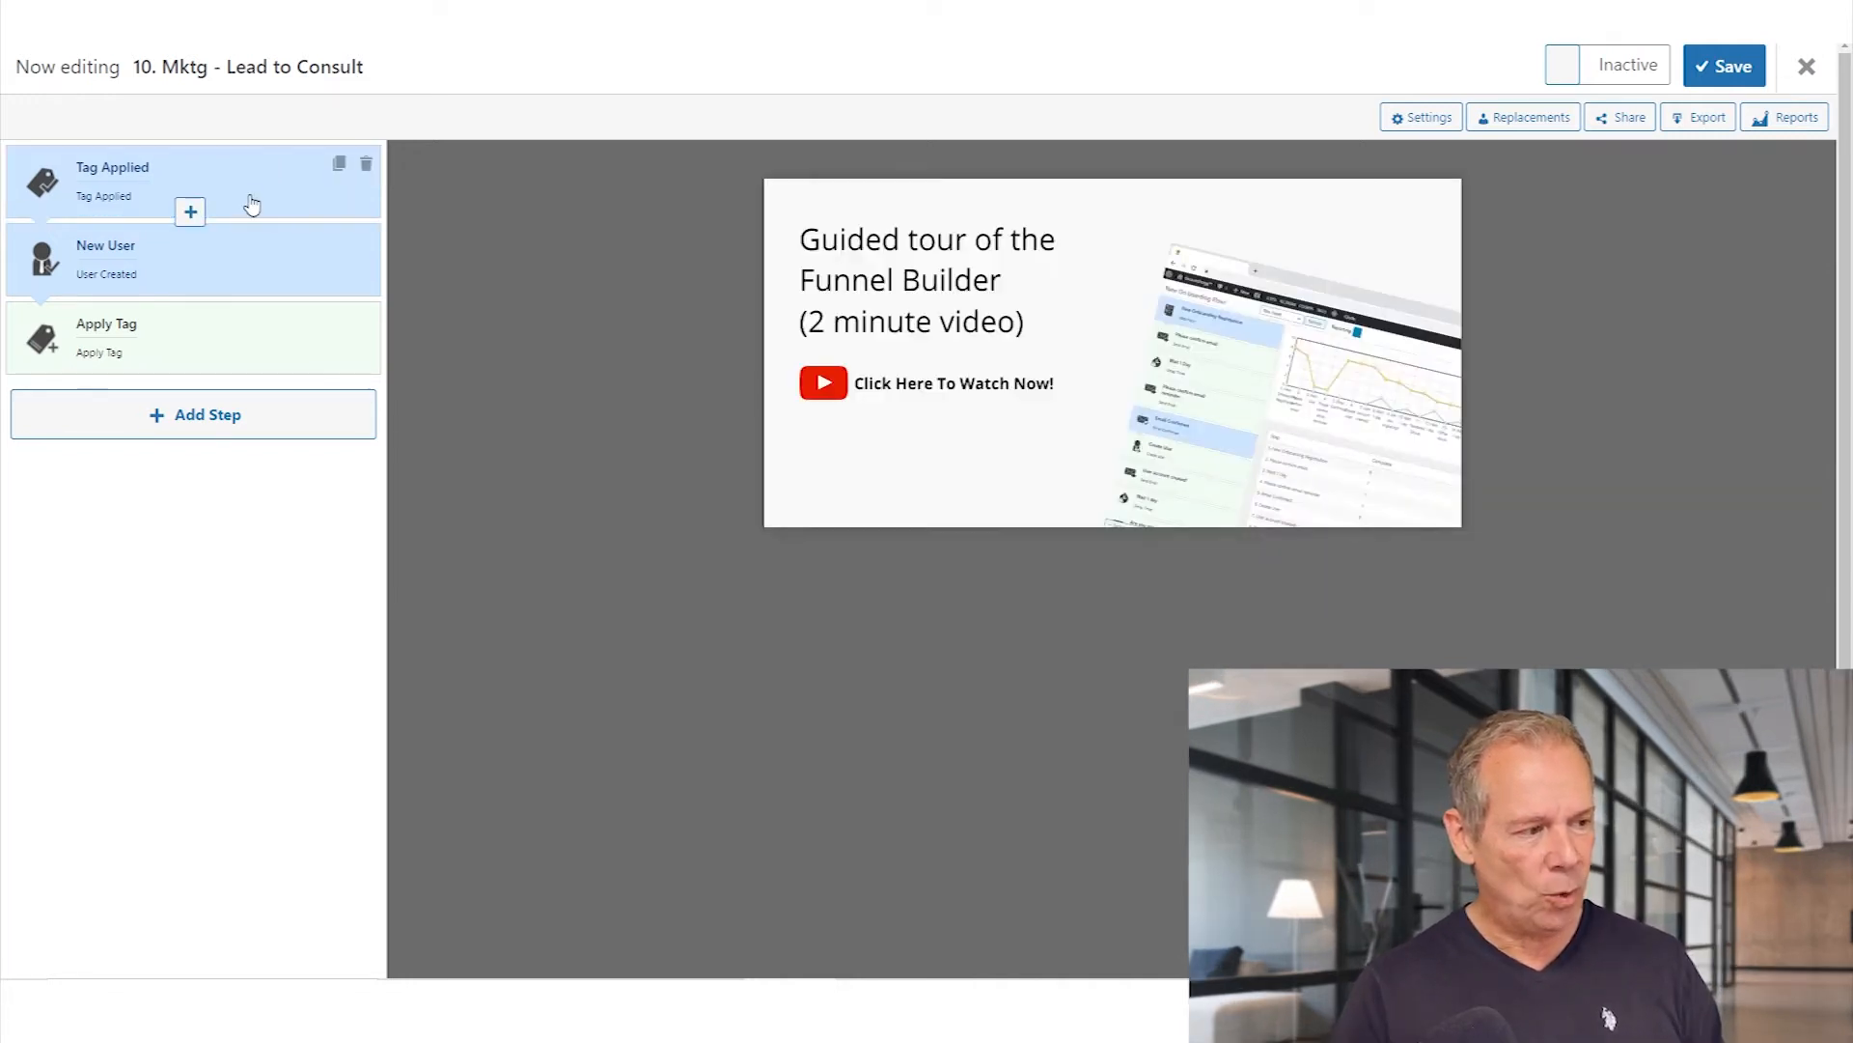
pyautogui.click(250, 201)
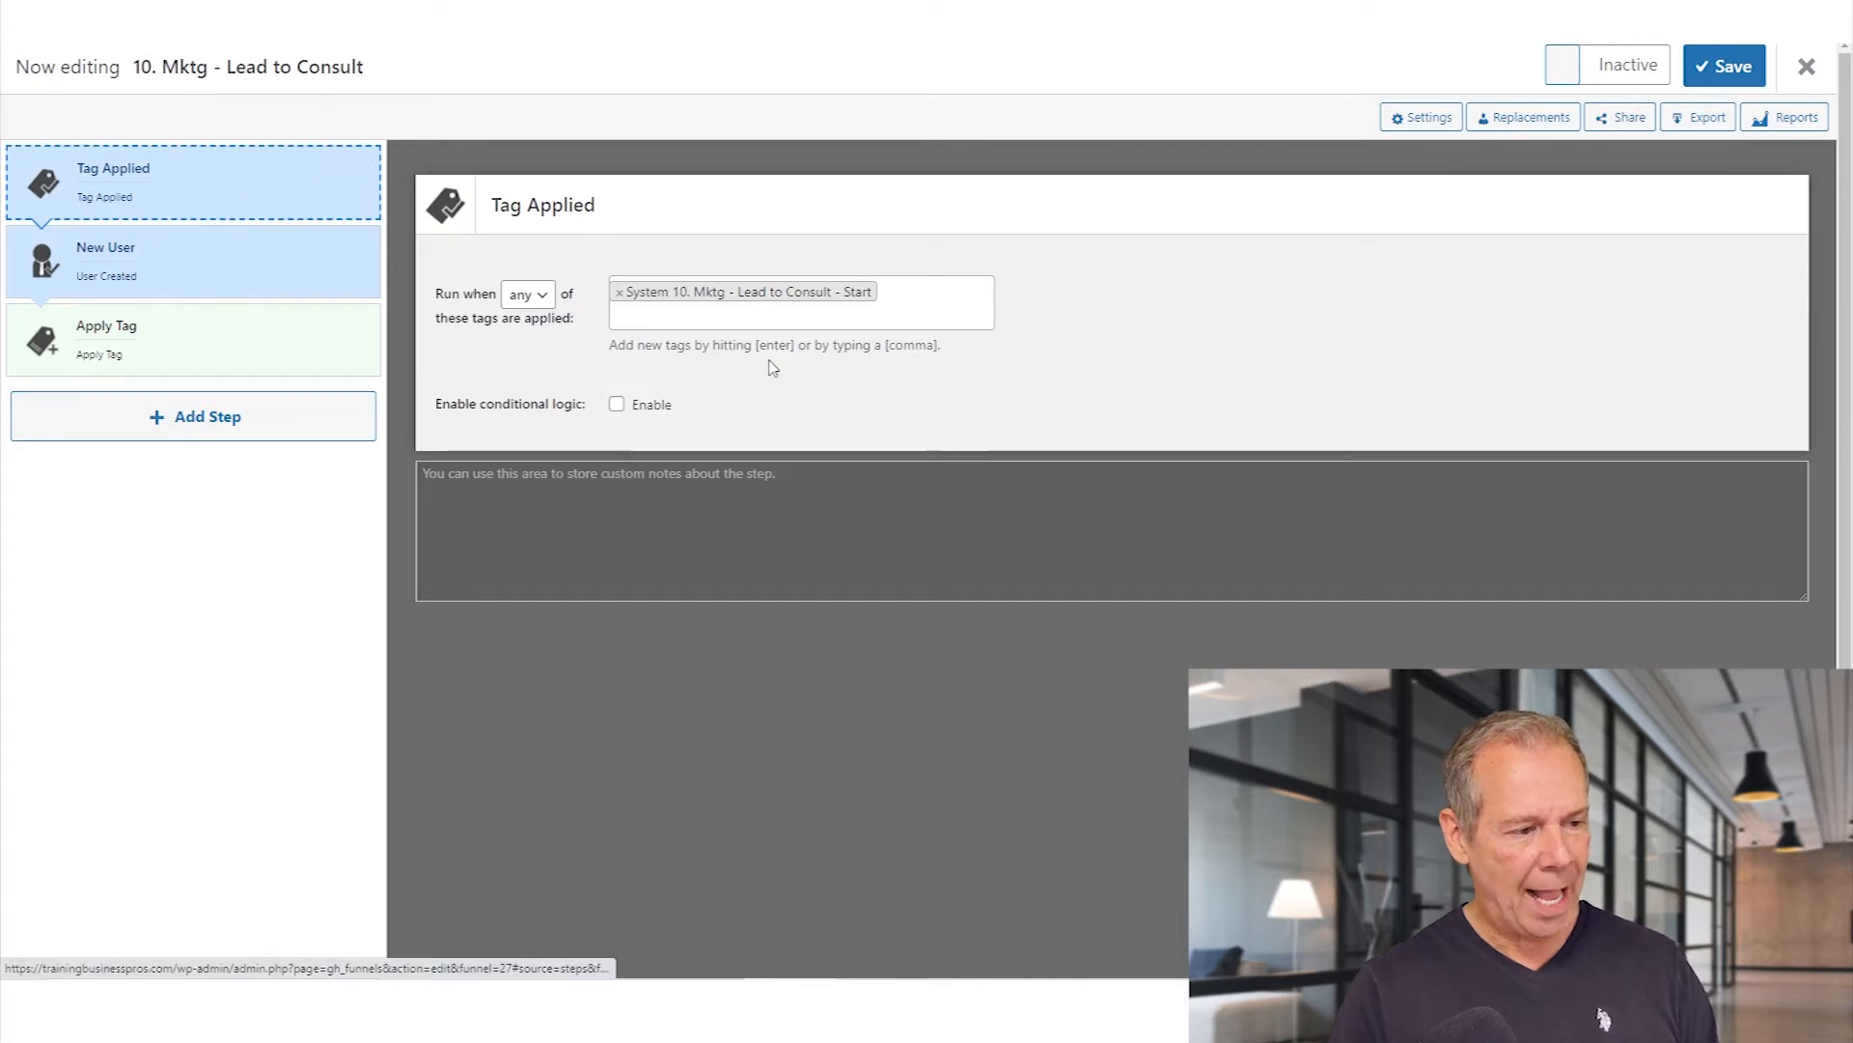
# Add a Remove Tag action after Tag Applied that removes "System 10. Mktg - Lead to Consult - Start", and save the funnel.
pyautogui.click(190, 292)
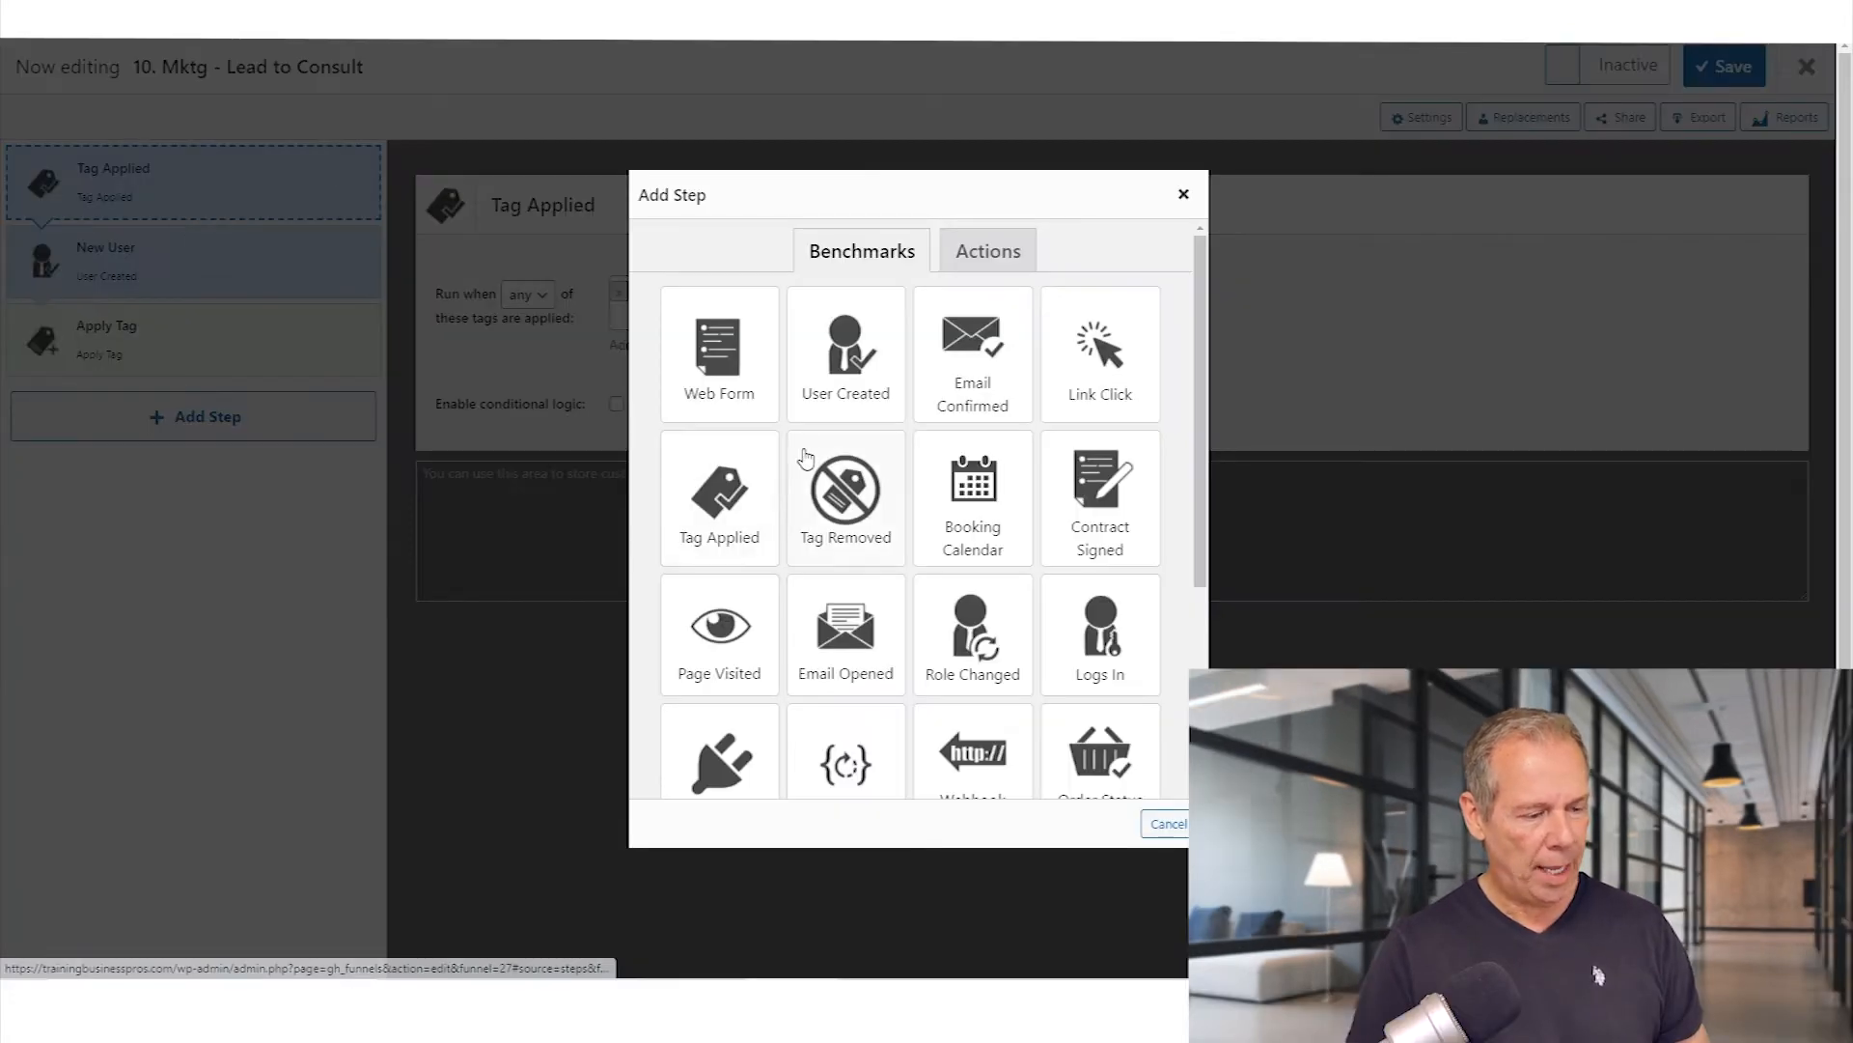
pyautogui.click(995, 271)
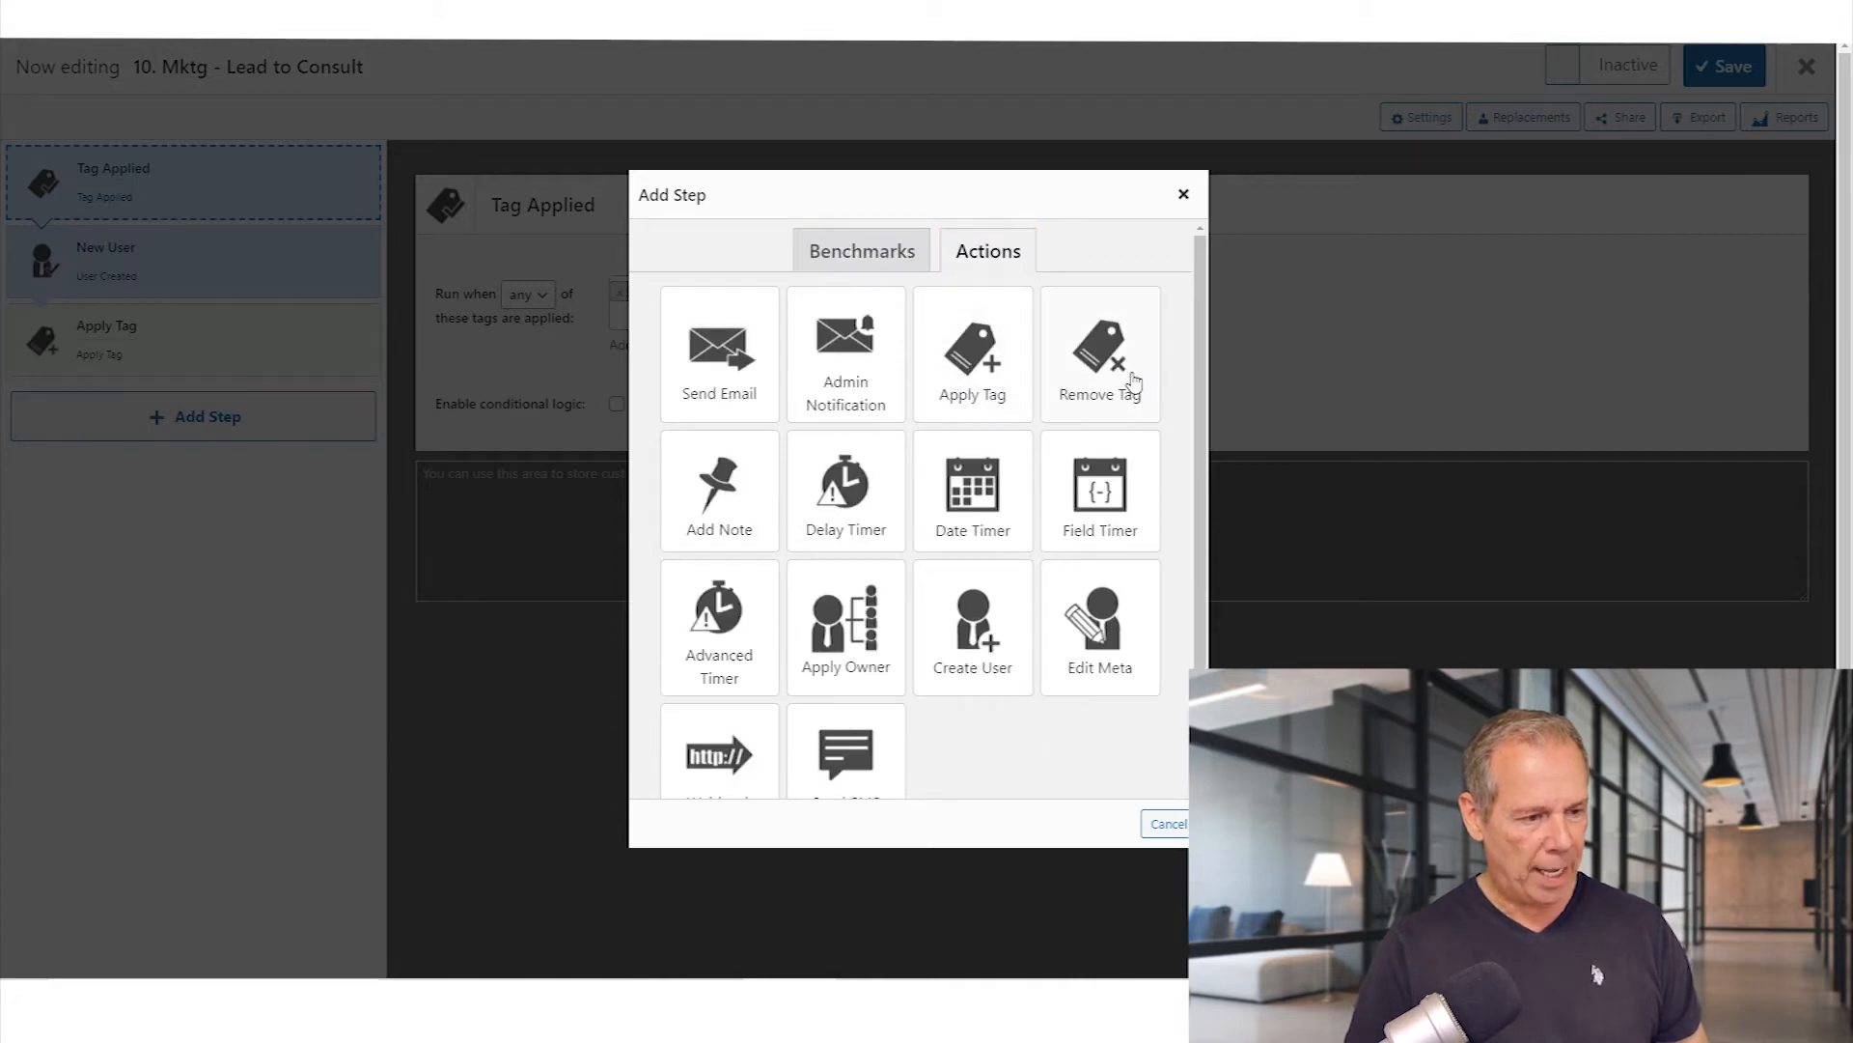
pyautogui.click(1100, 358)
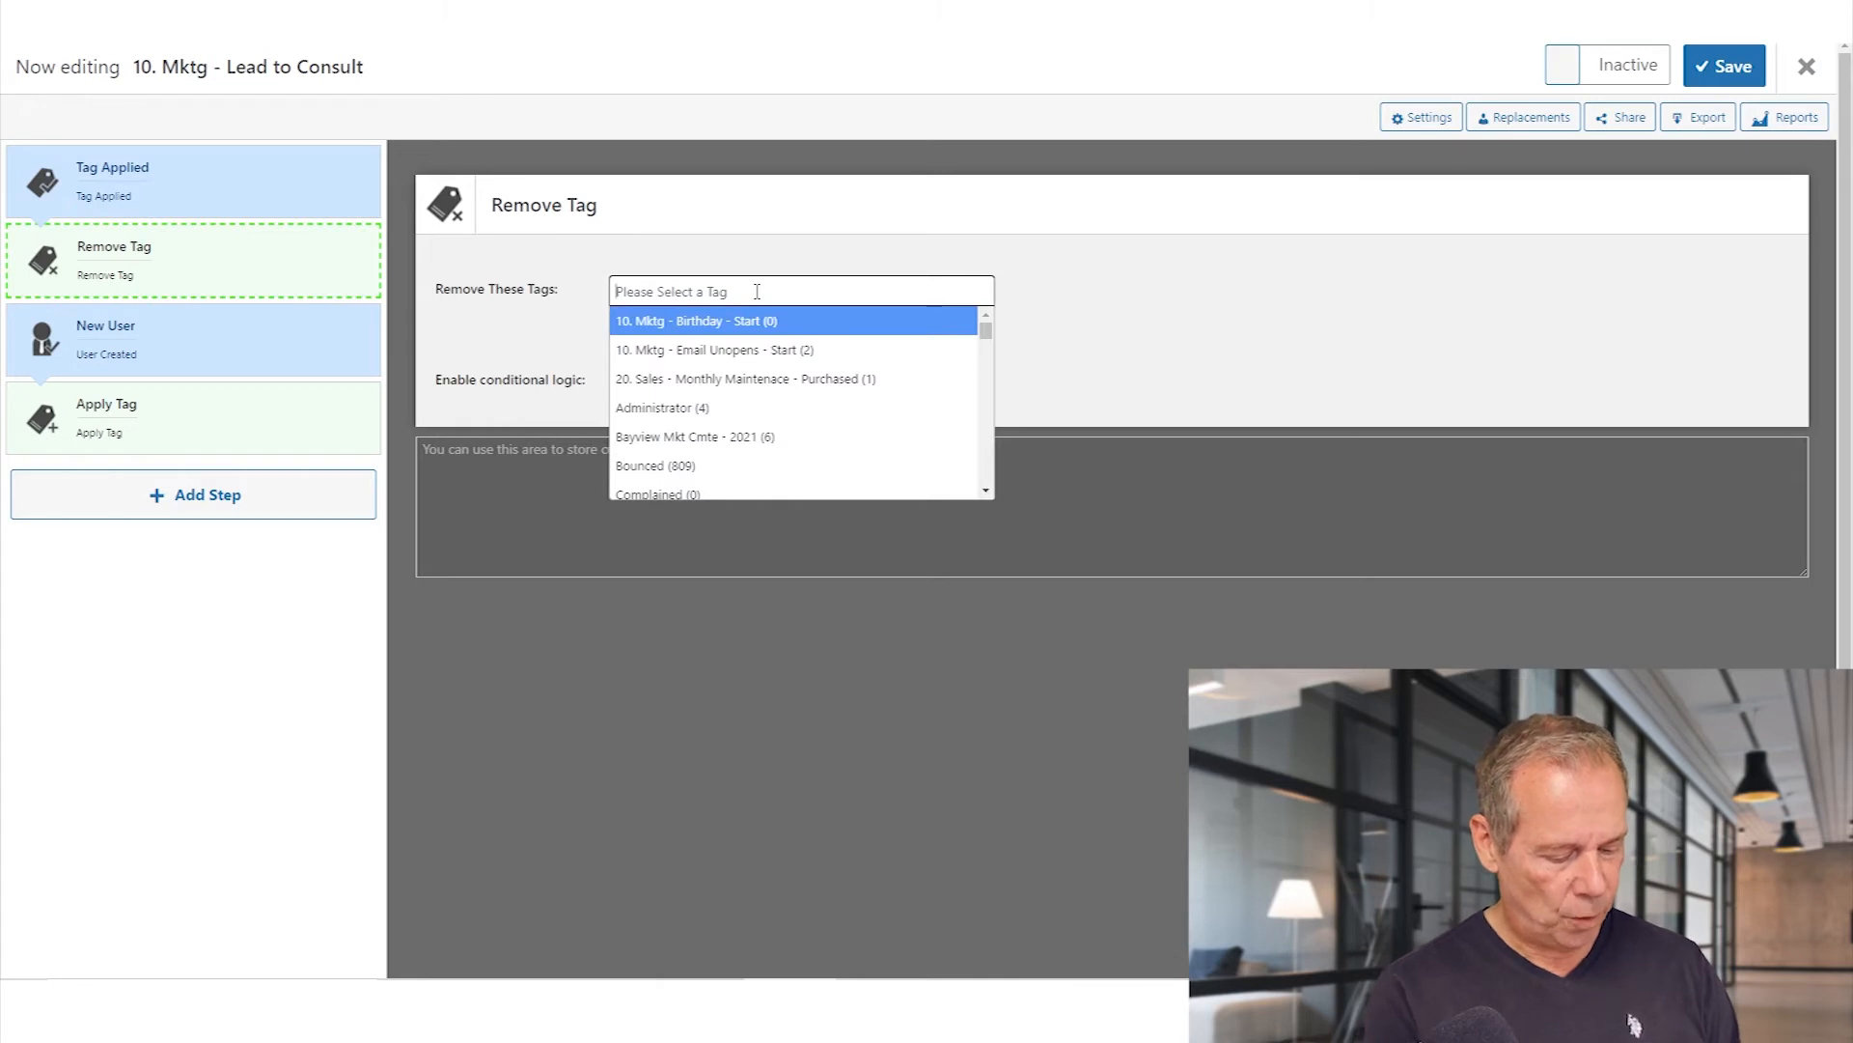
pyautogui.write('consult')
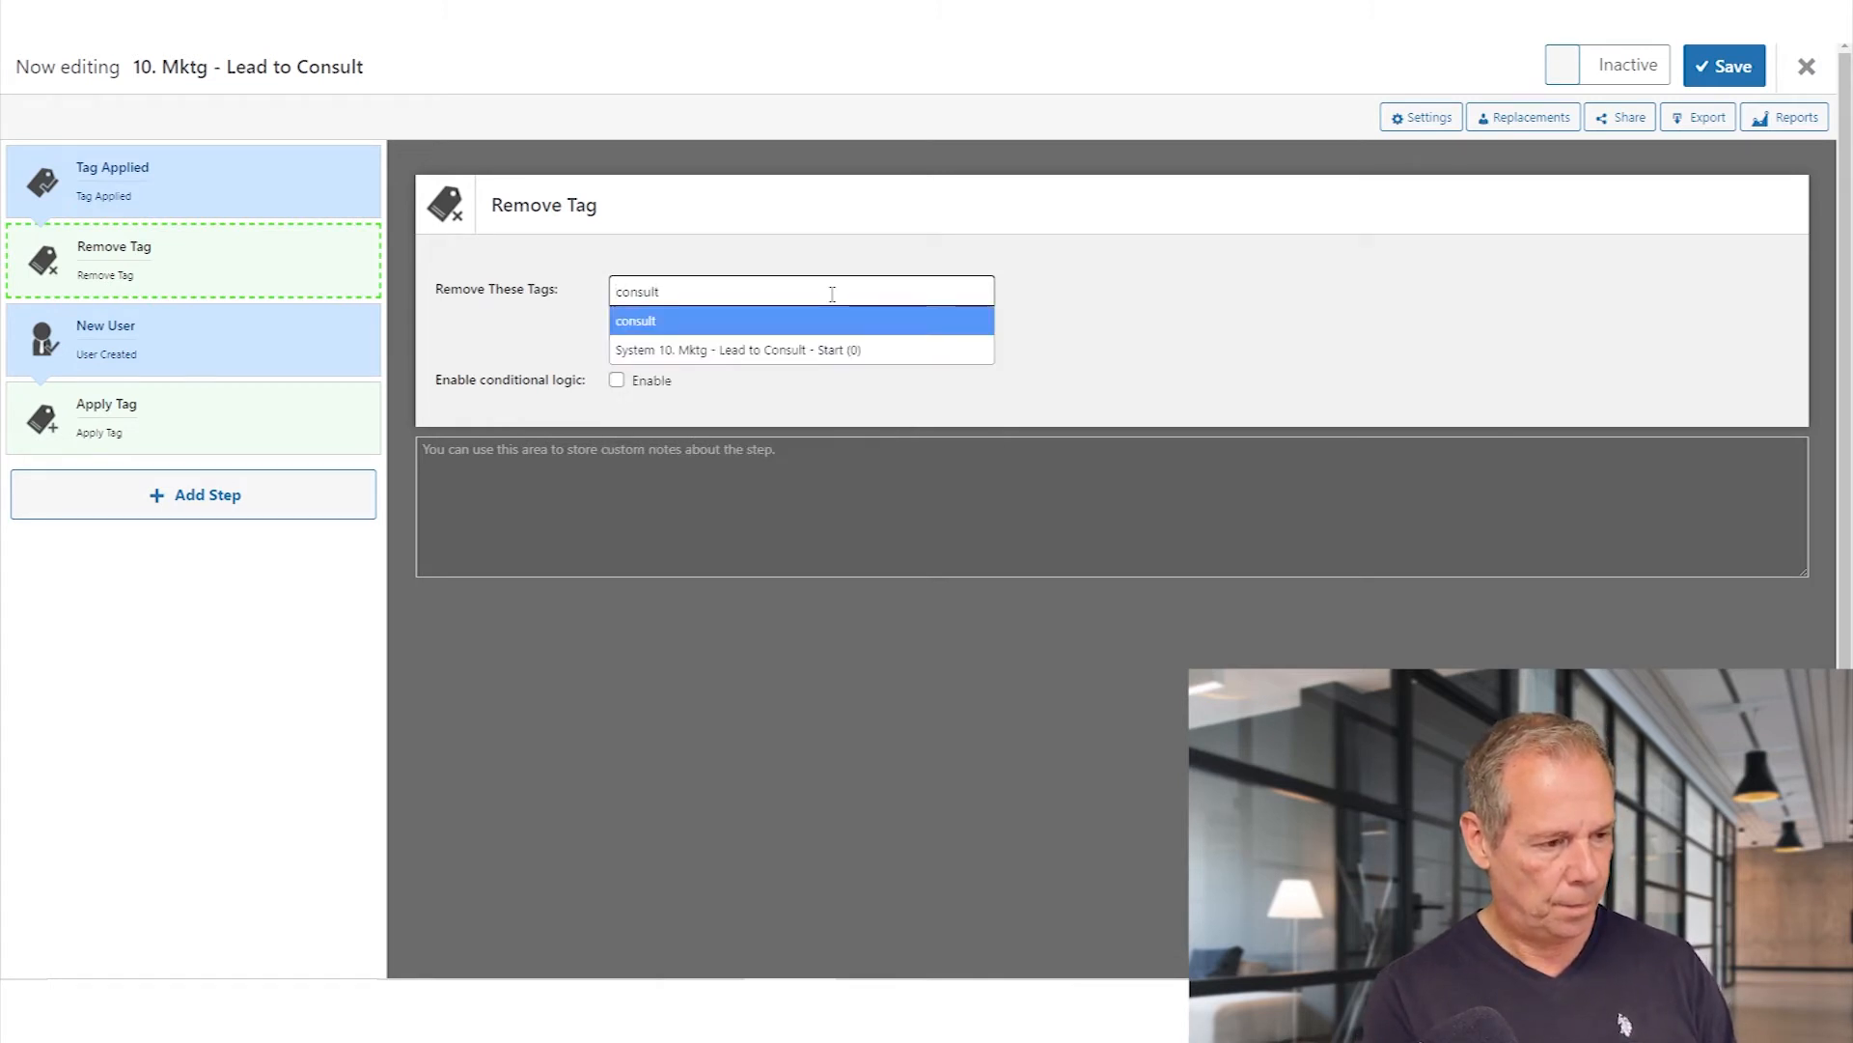
pyautogui.click(787, 351)
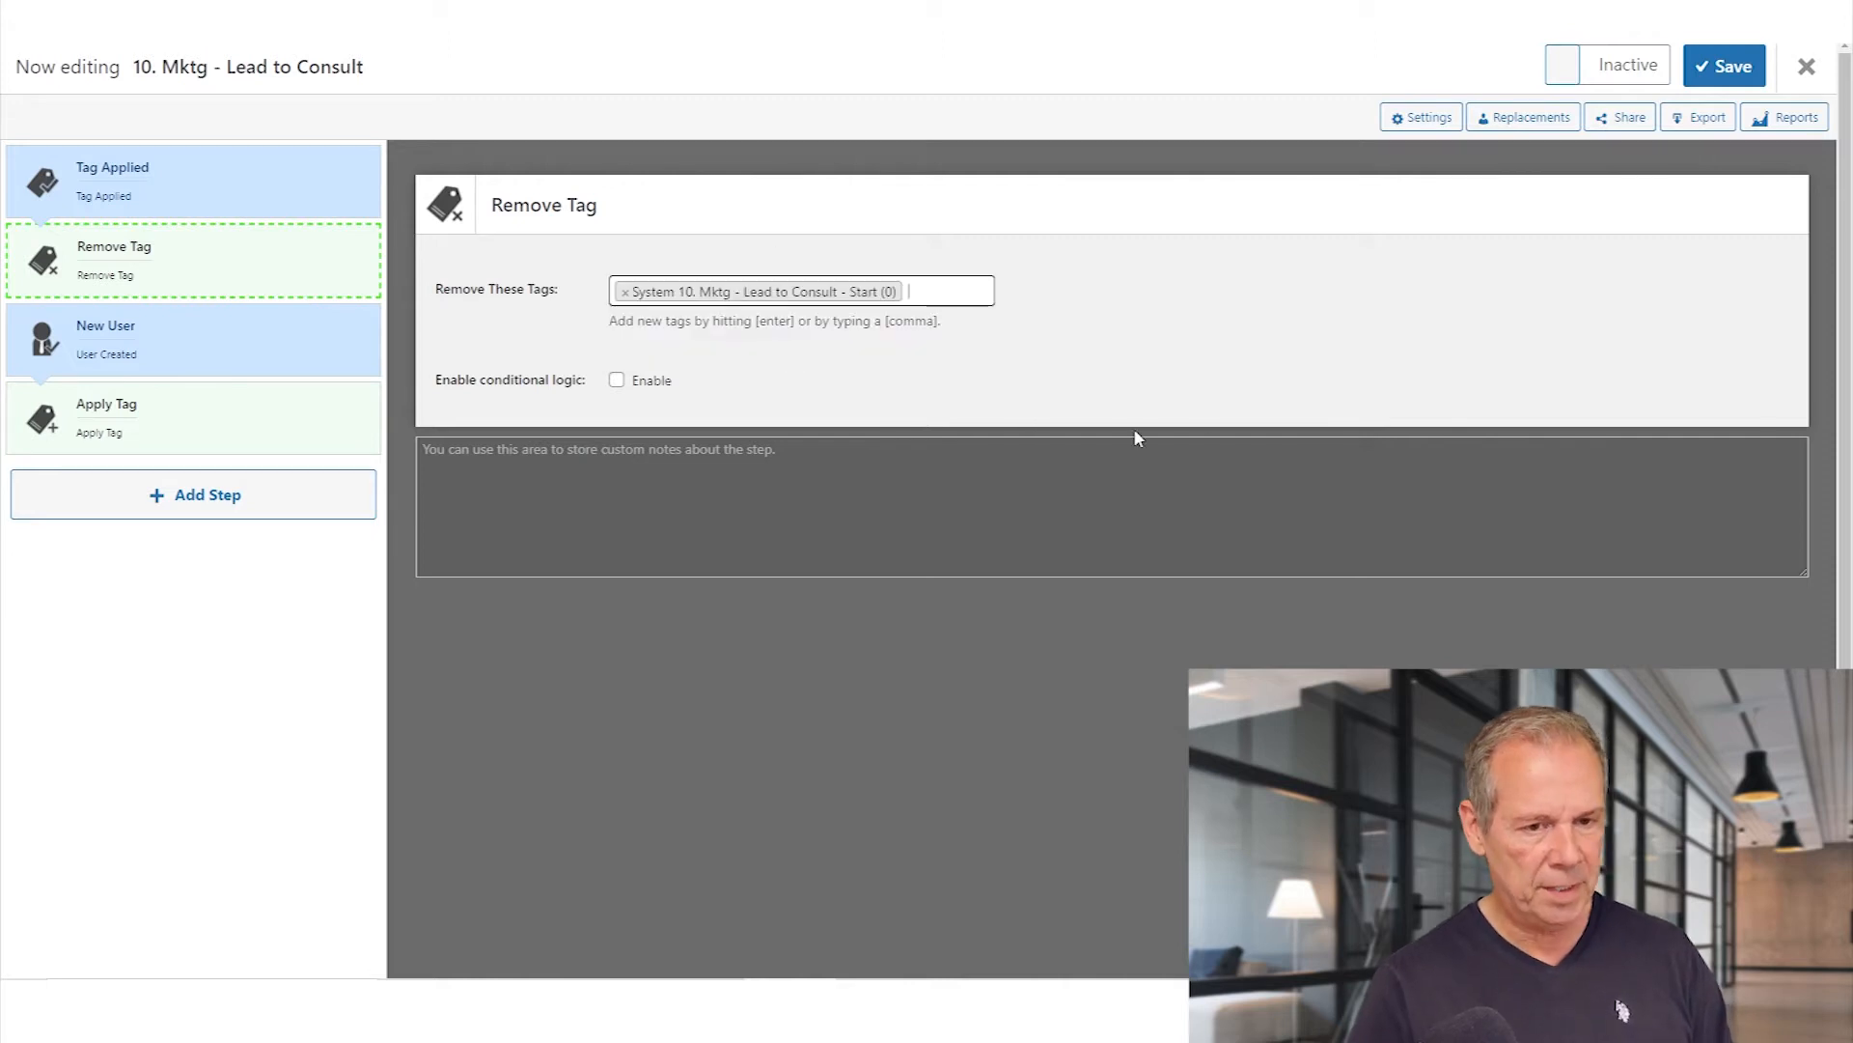
pyautogui.click(1737, 83)
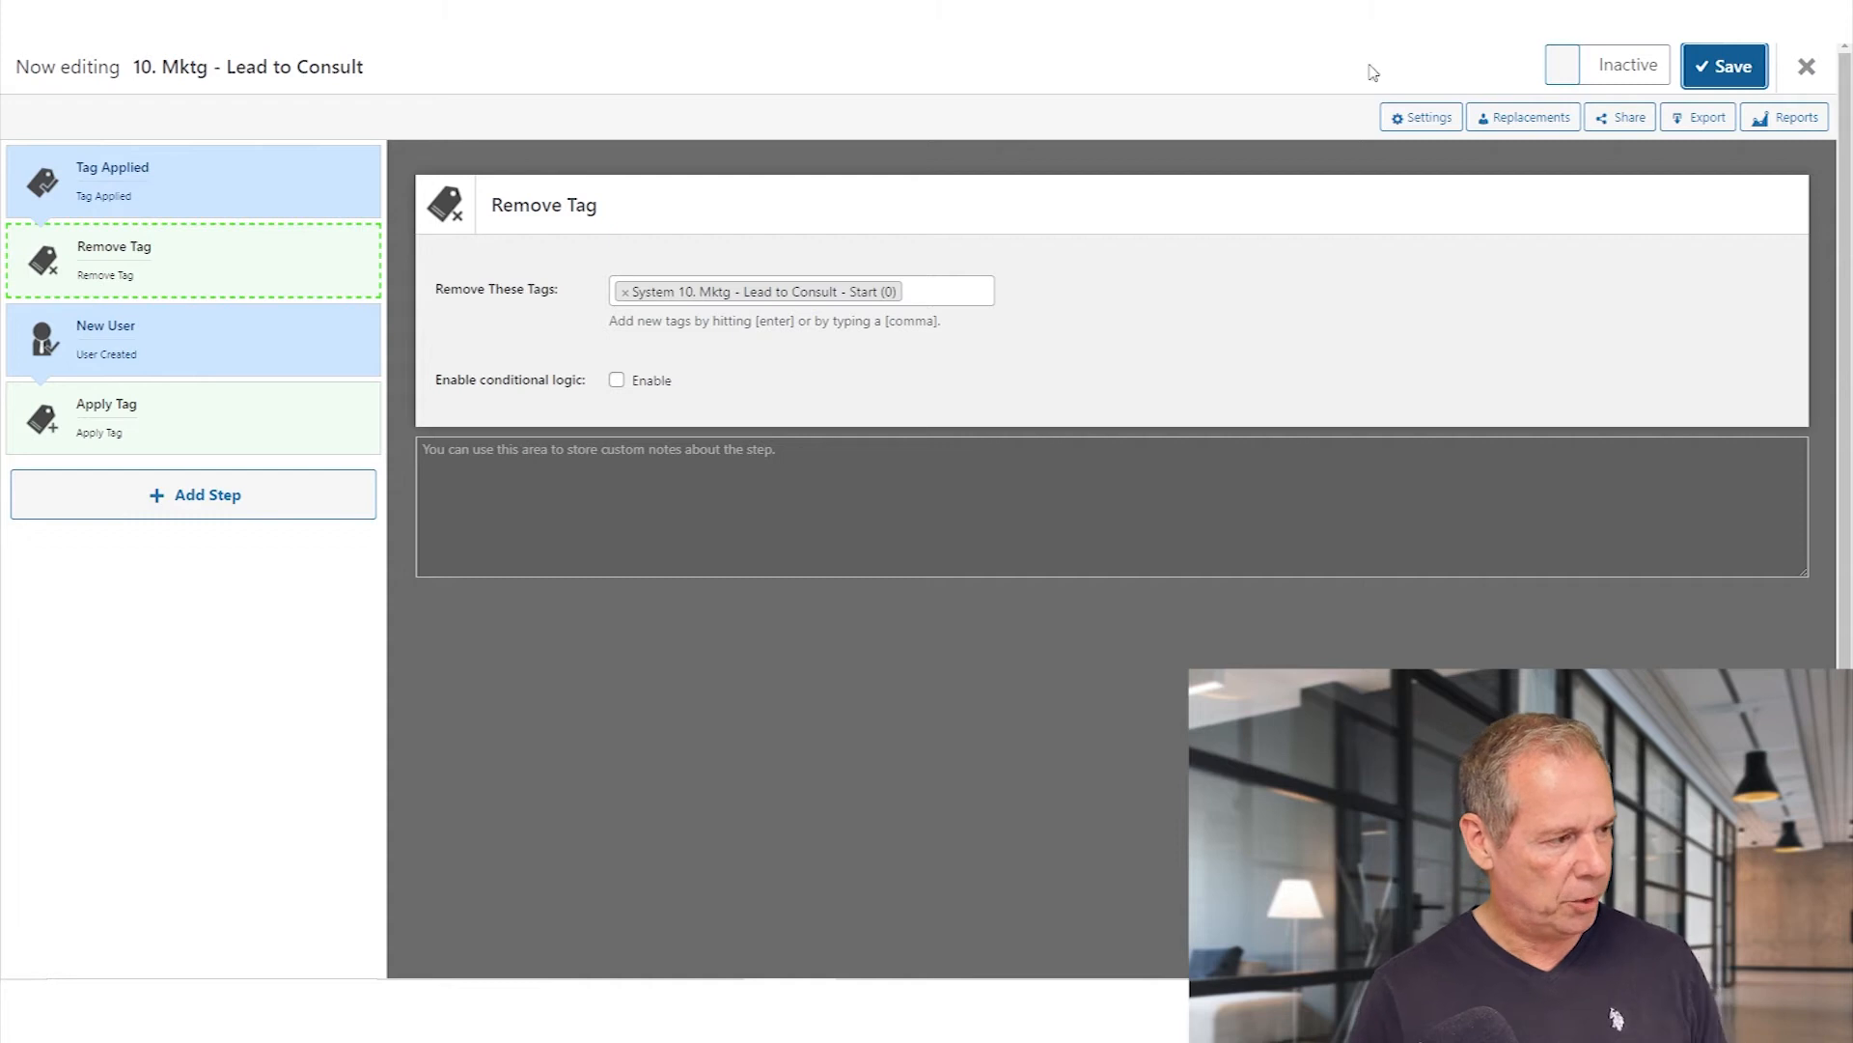
# Add a Send Email action directly after the Remove Tag step.
pyautogui.click(155, 263)
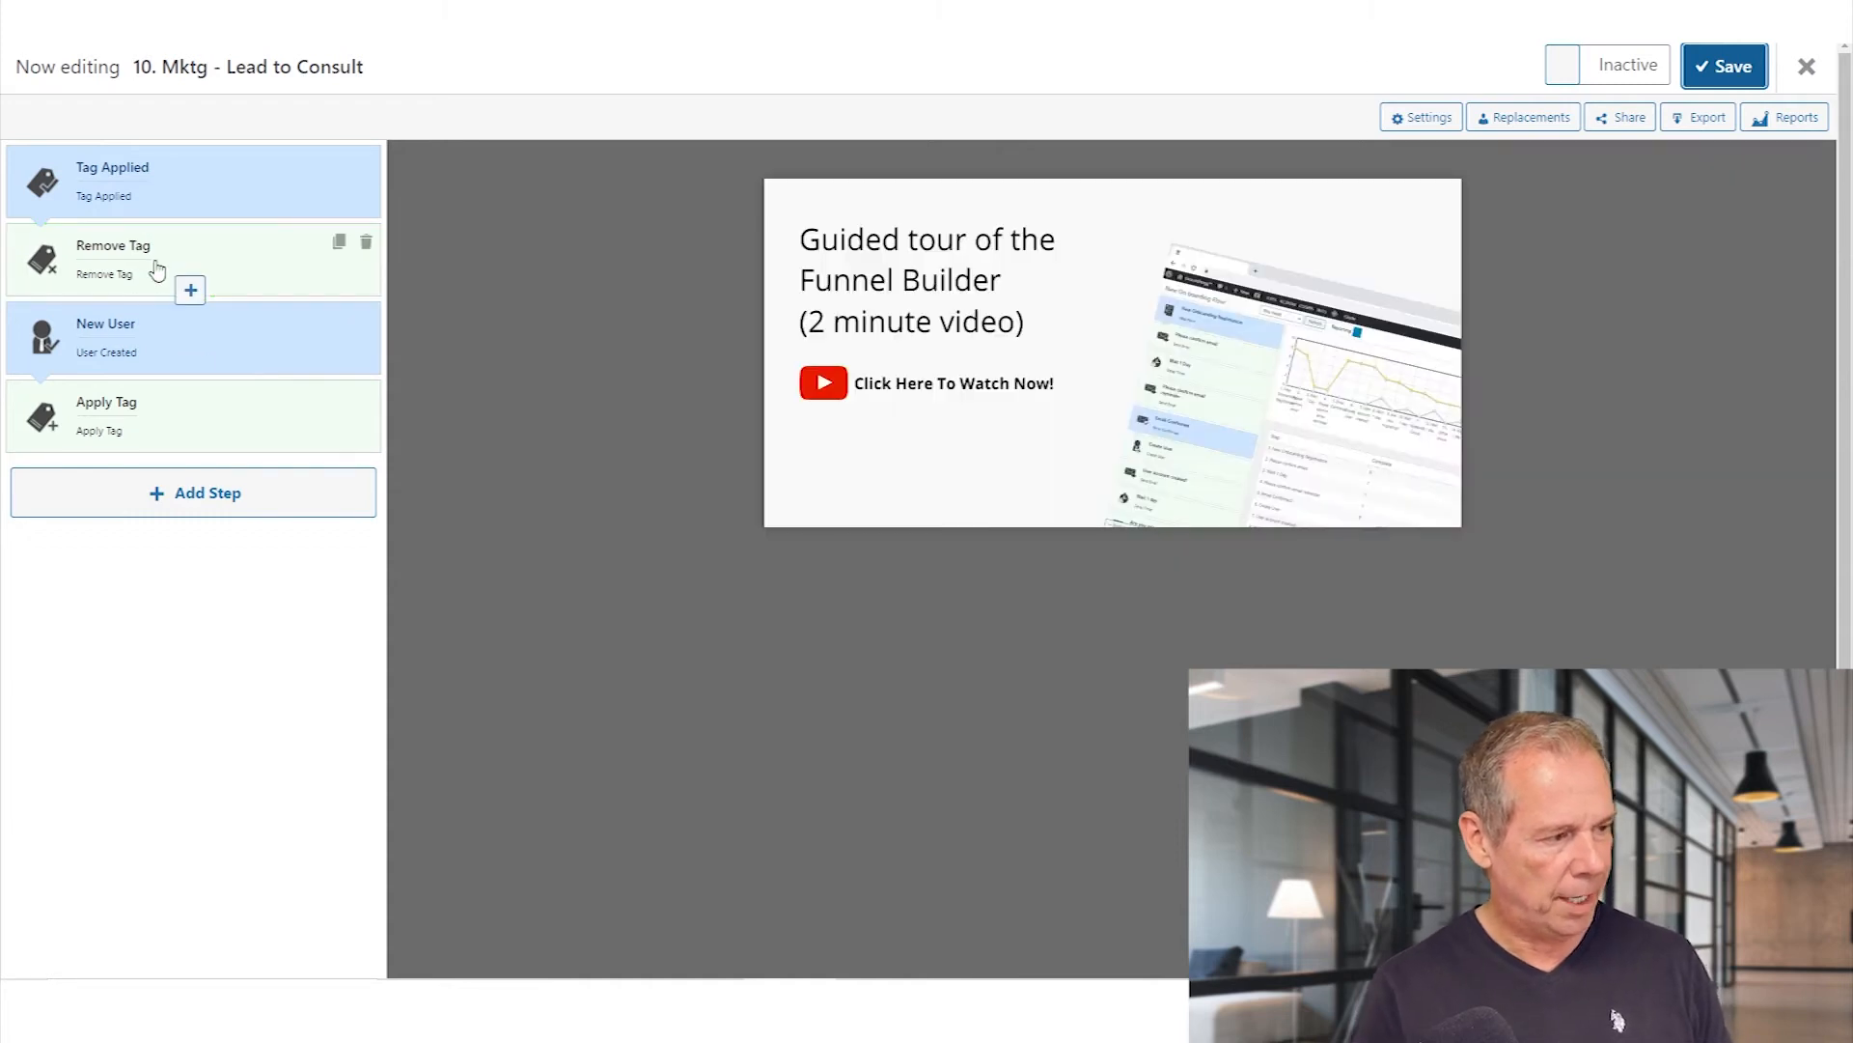
pyautogui.click(157, 268)
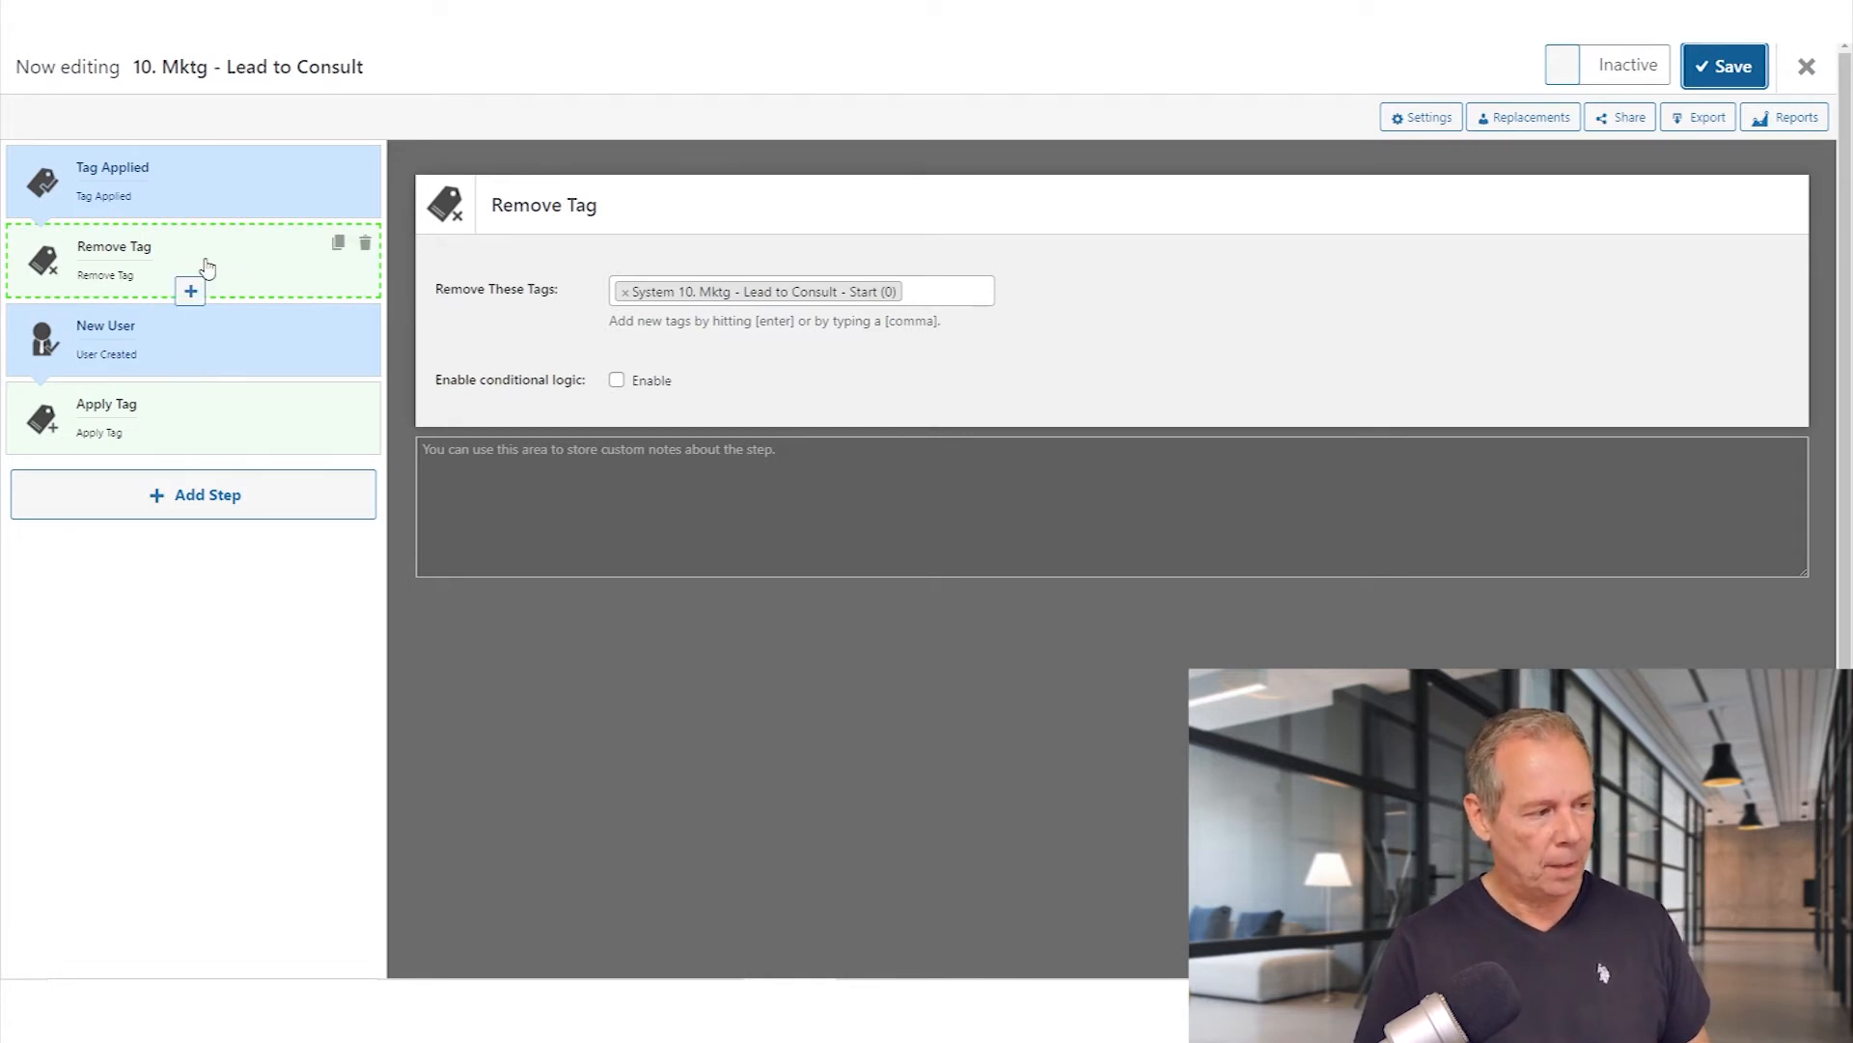
pyautogui.click(199, 260)
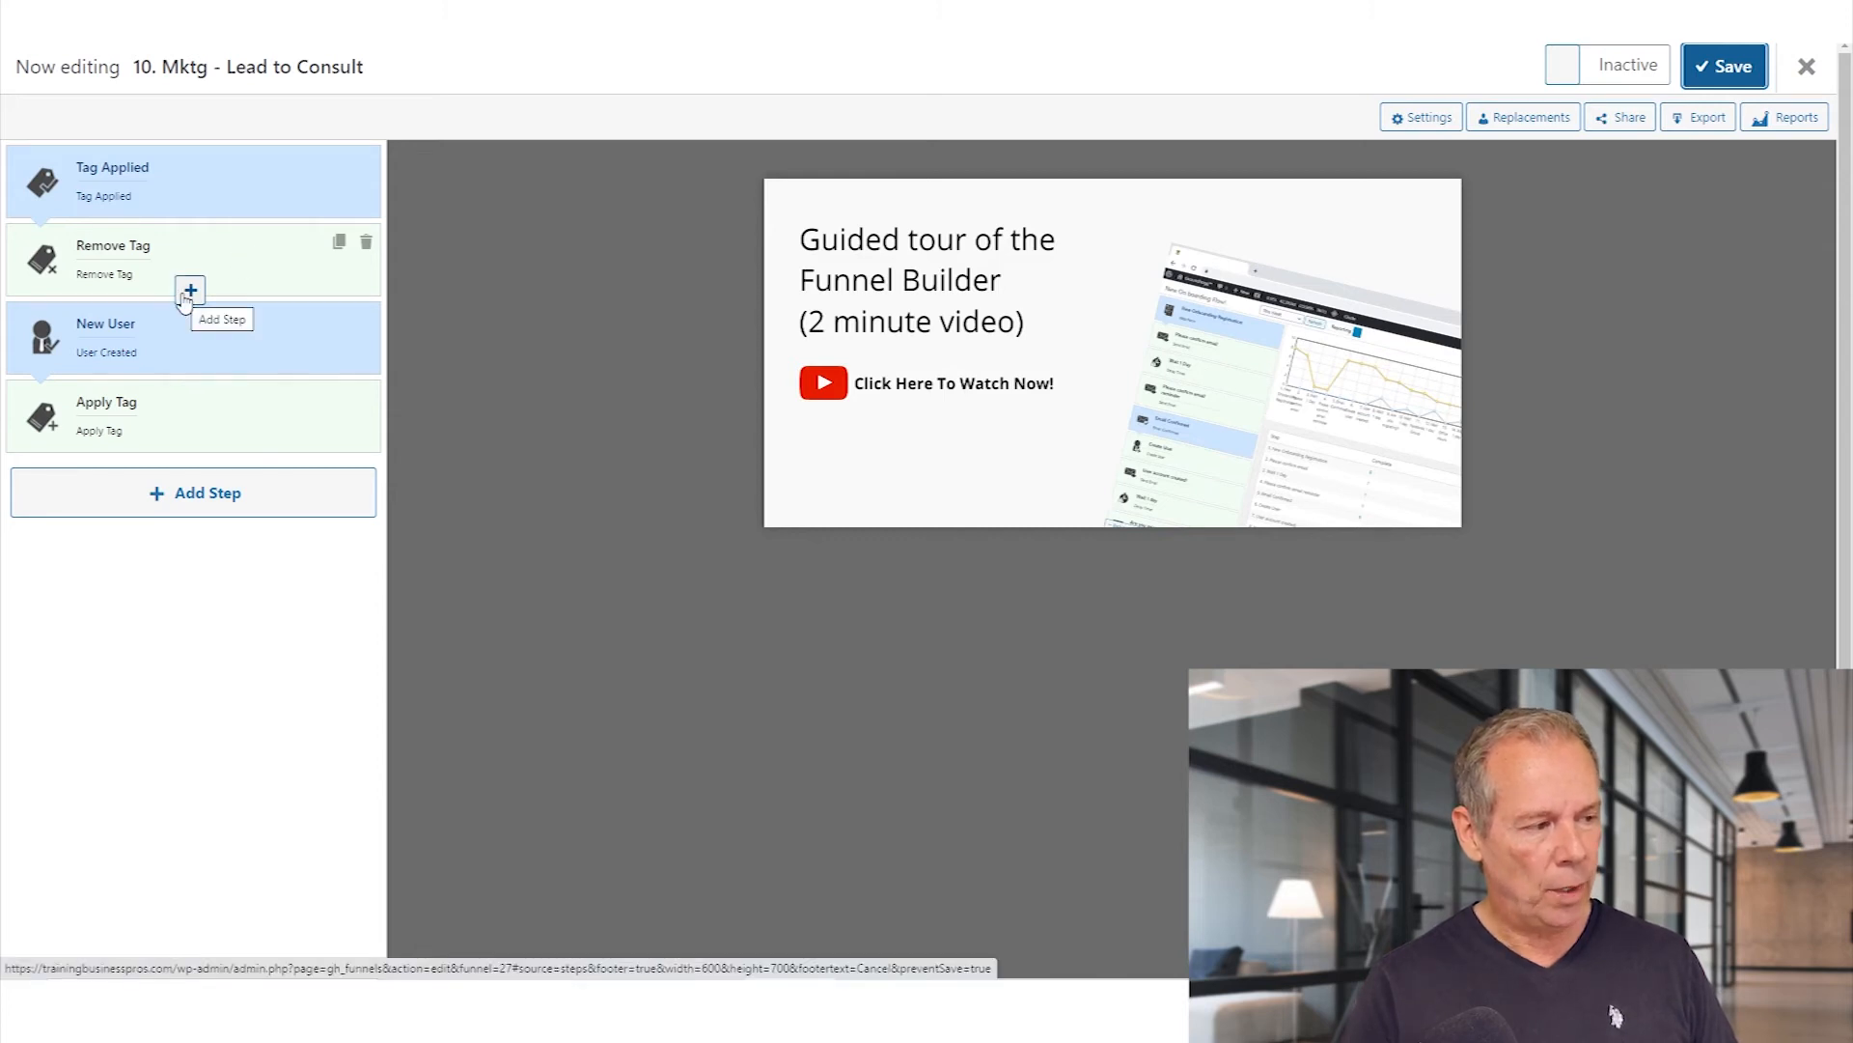
pyautogui.click(188, 293)
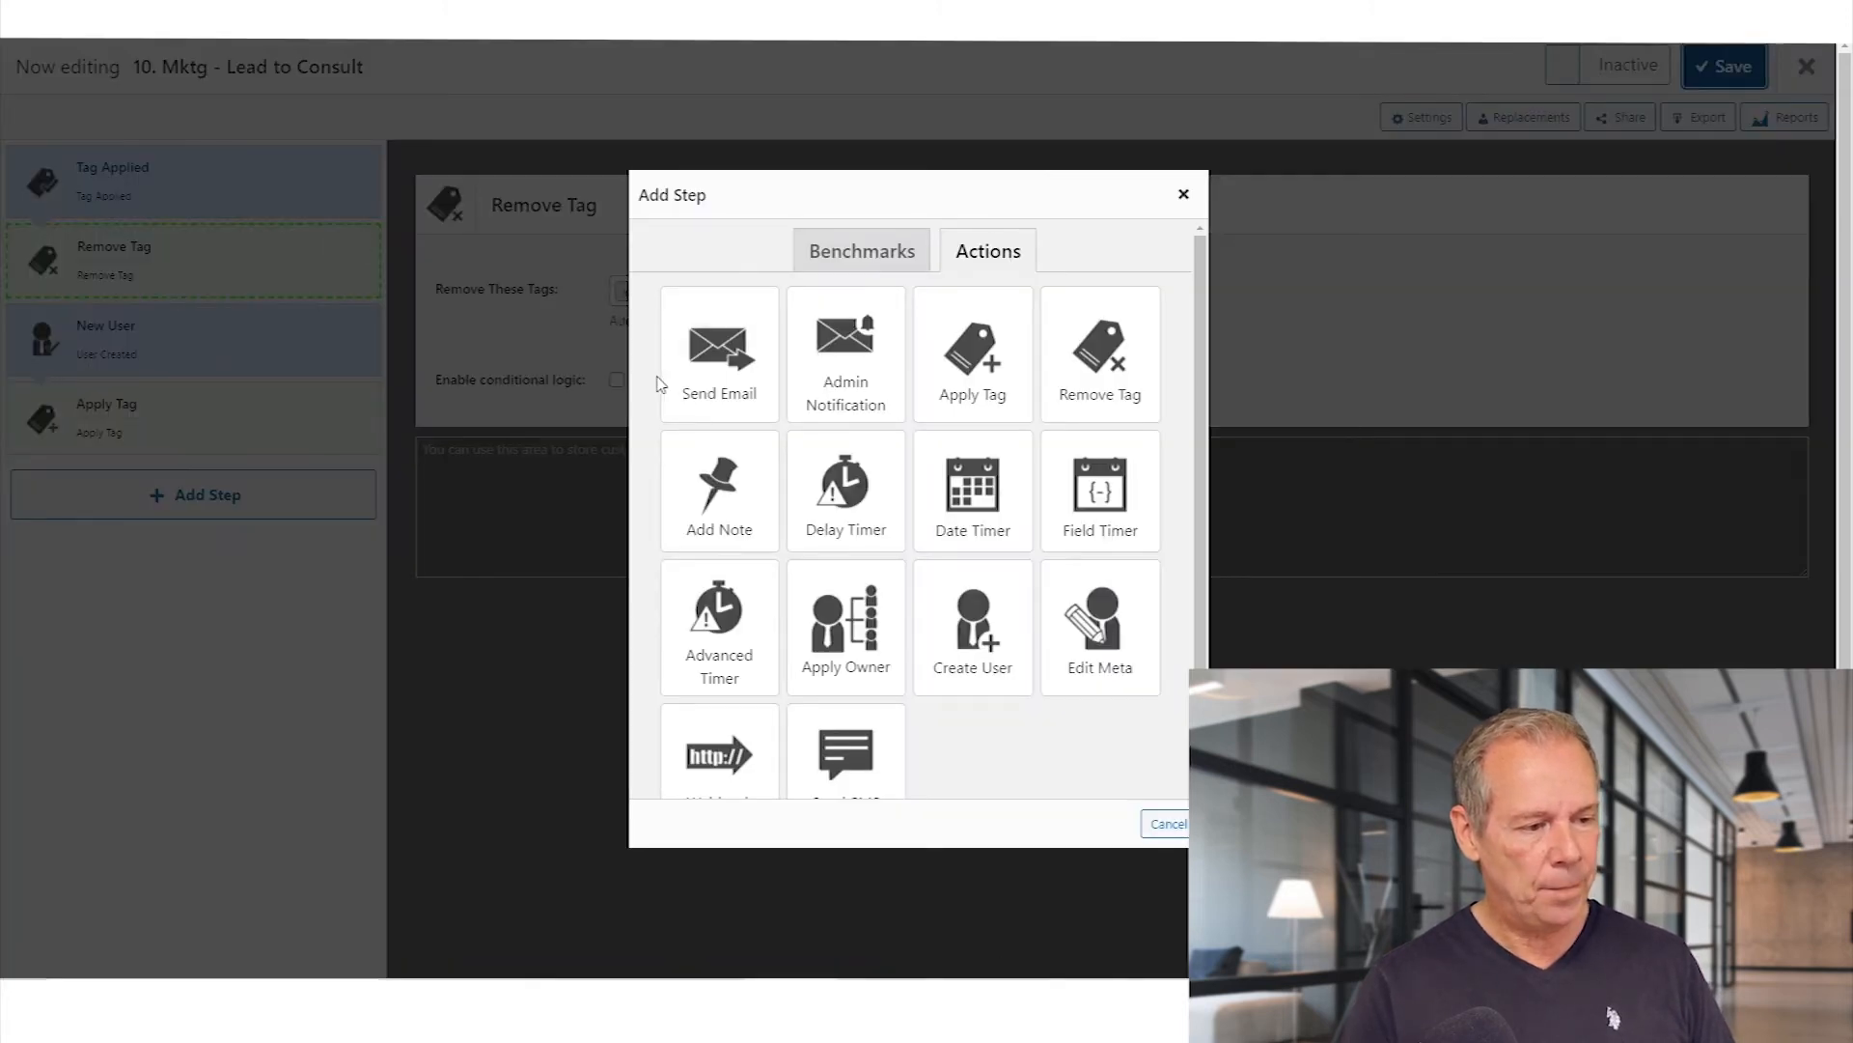
pyautogui.click(718, 362)
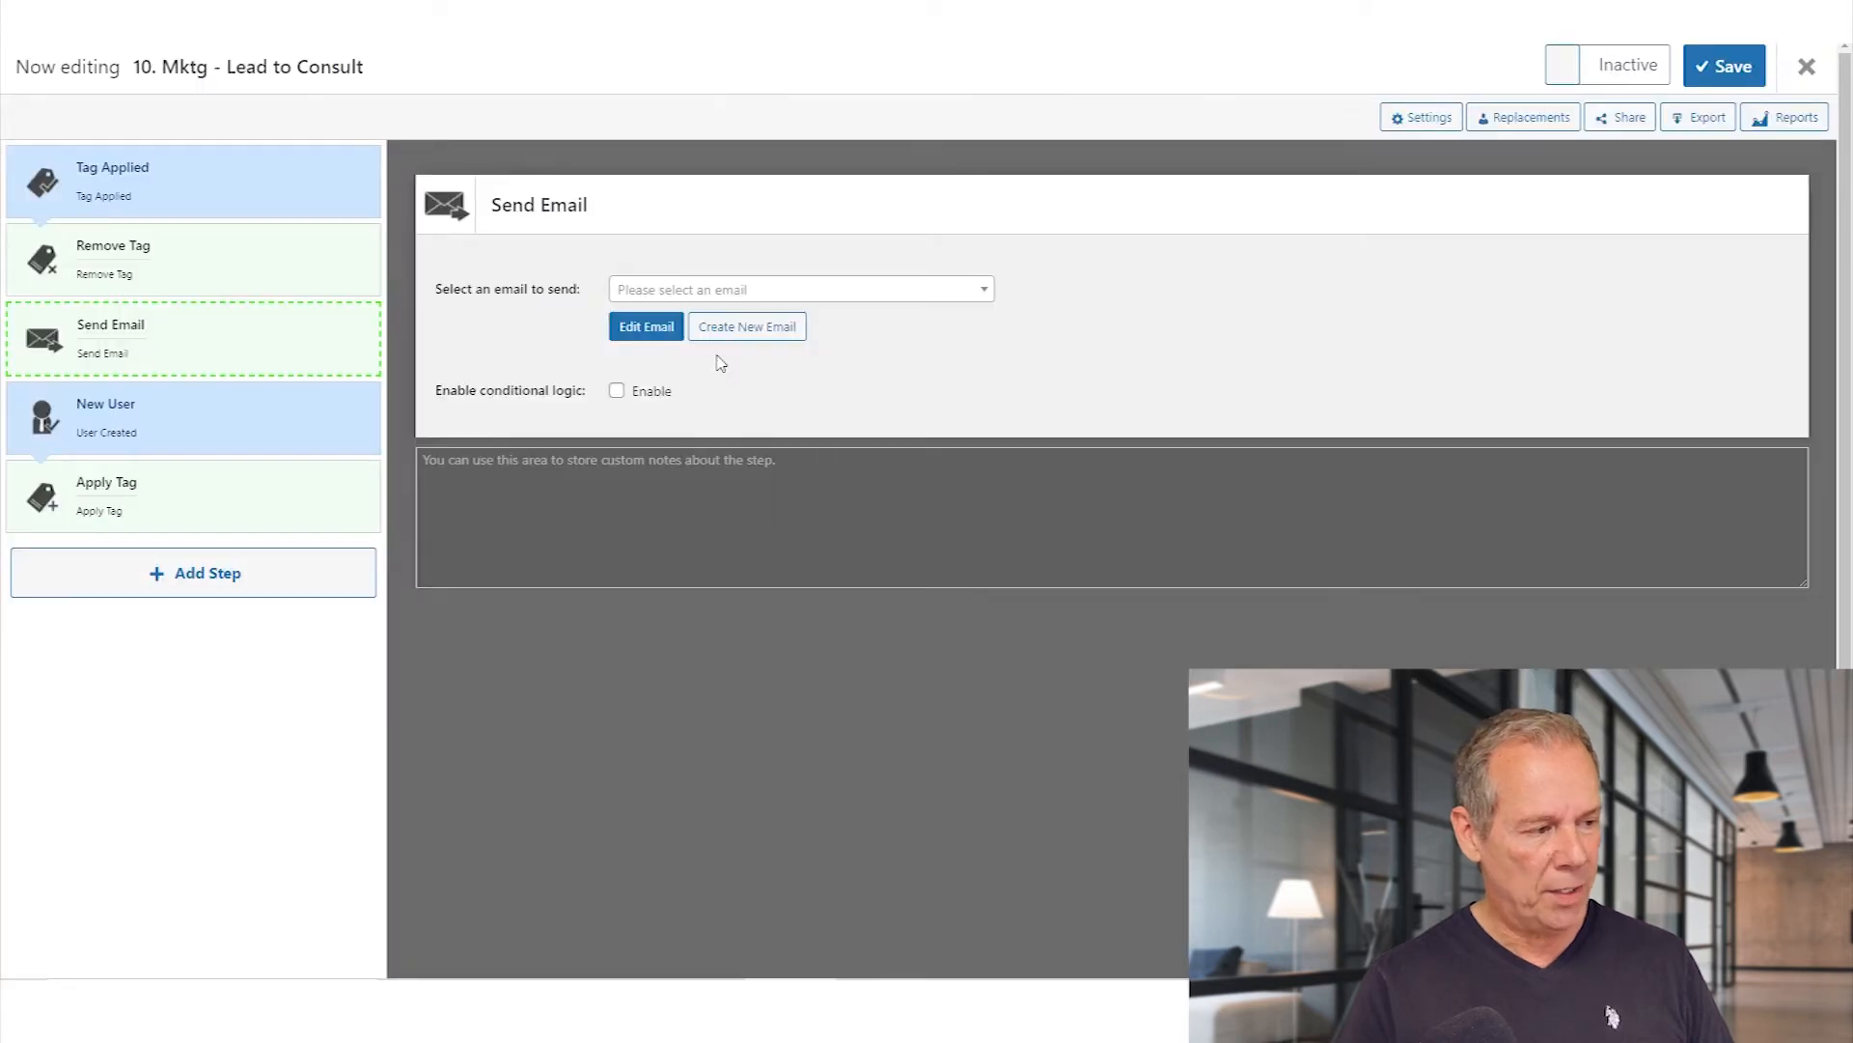
# Rename the Send Email step to "Email #1 Send Download".
pyautogui.click(200, 342)
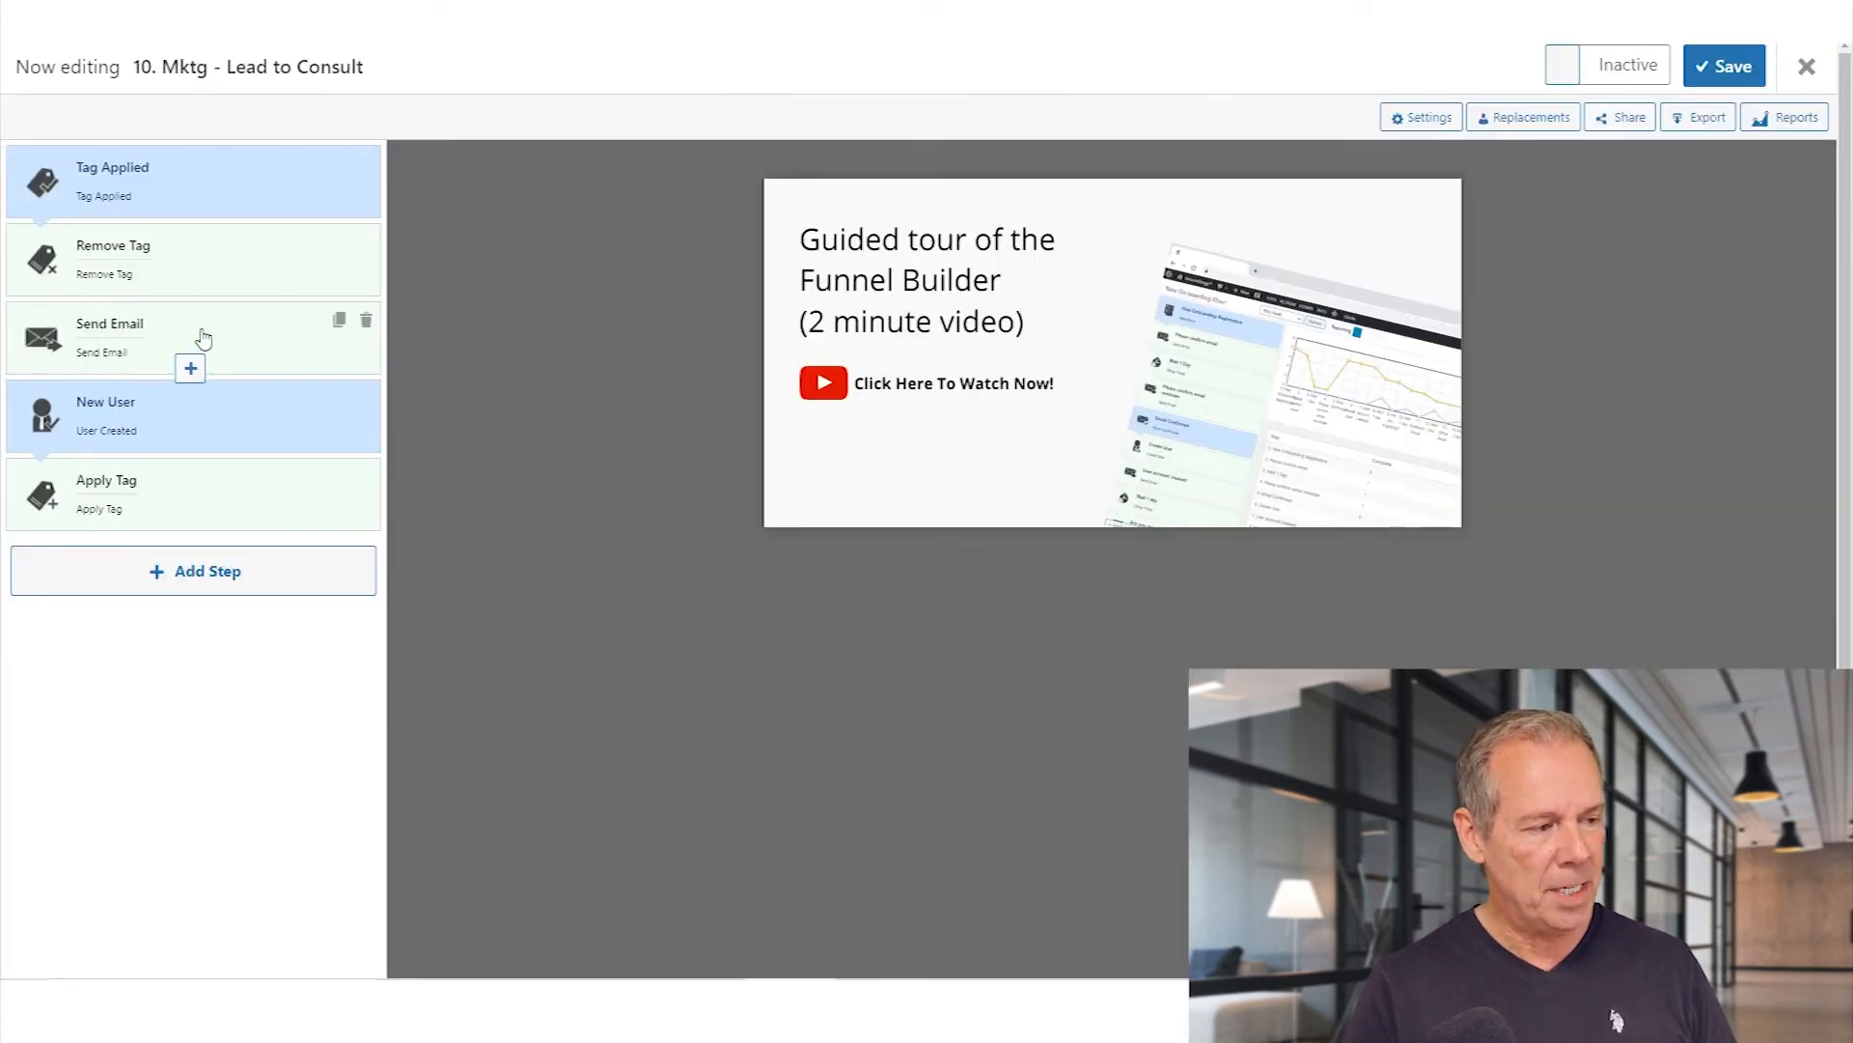
pyautogui.click(128, 346)
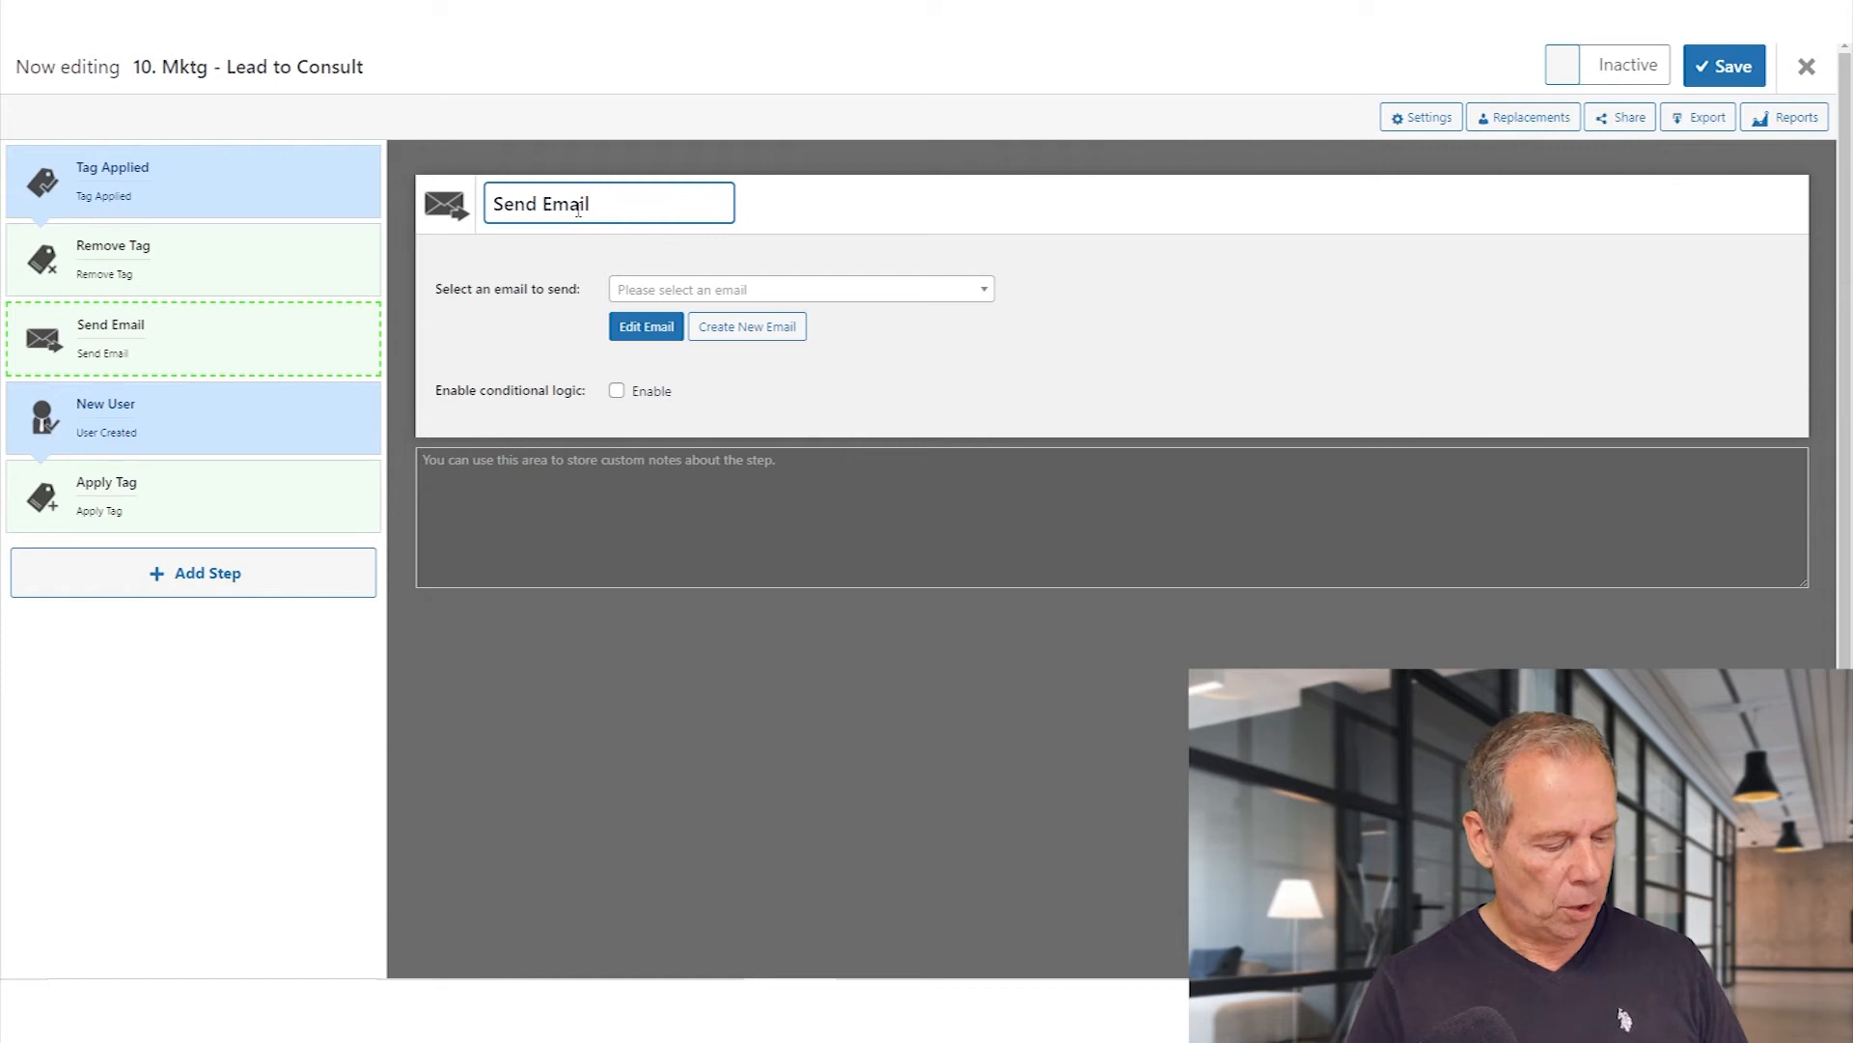
pyautogui.tripleClick(579, 209)
pyautogui.write('Email #')
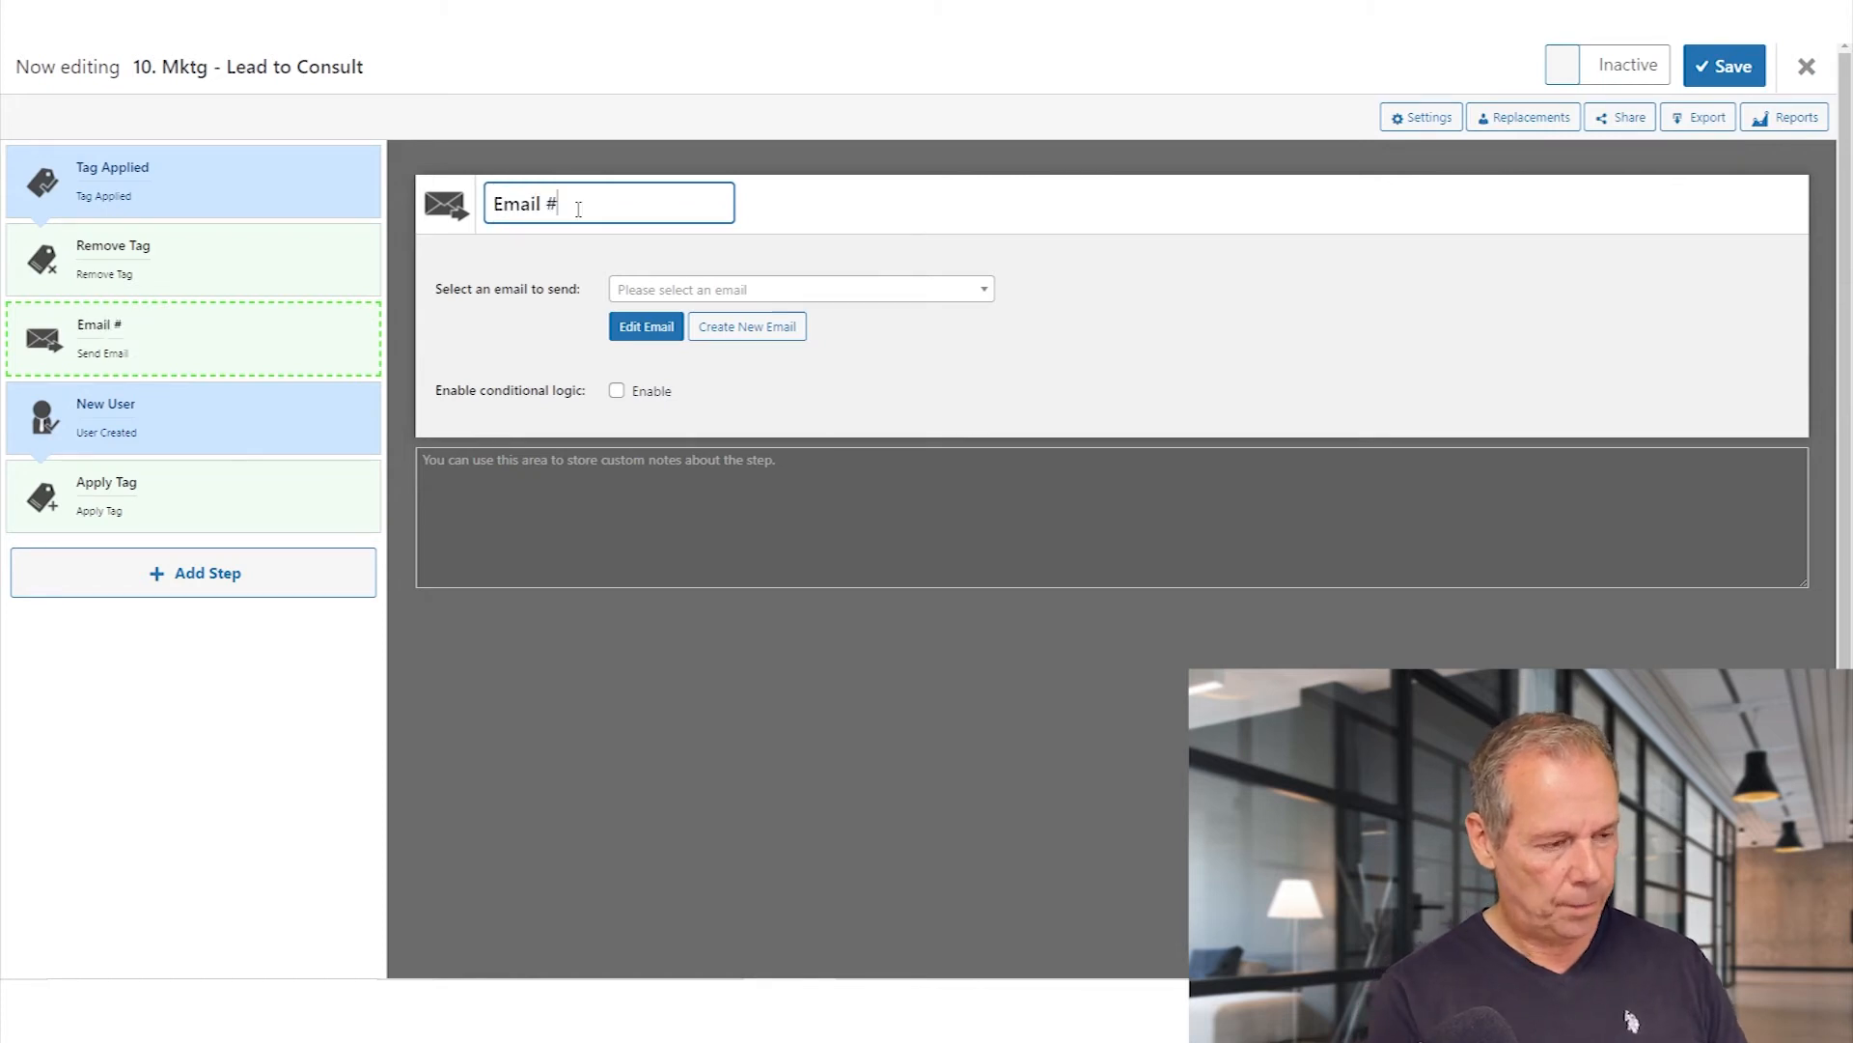
pyautogui.write('1 Send Donw')
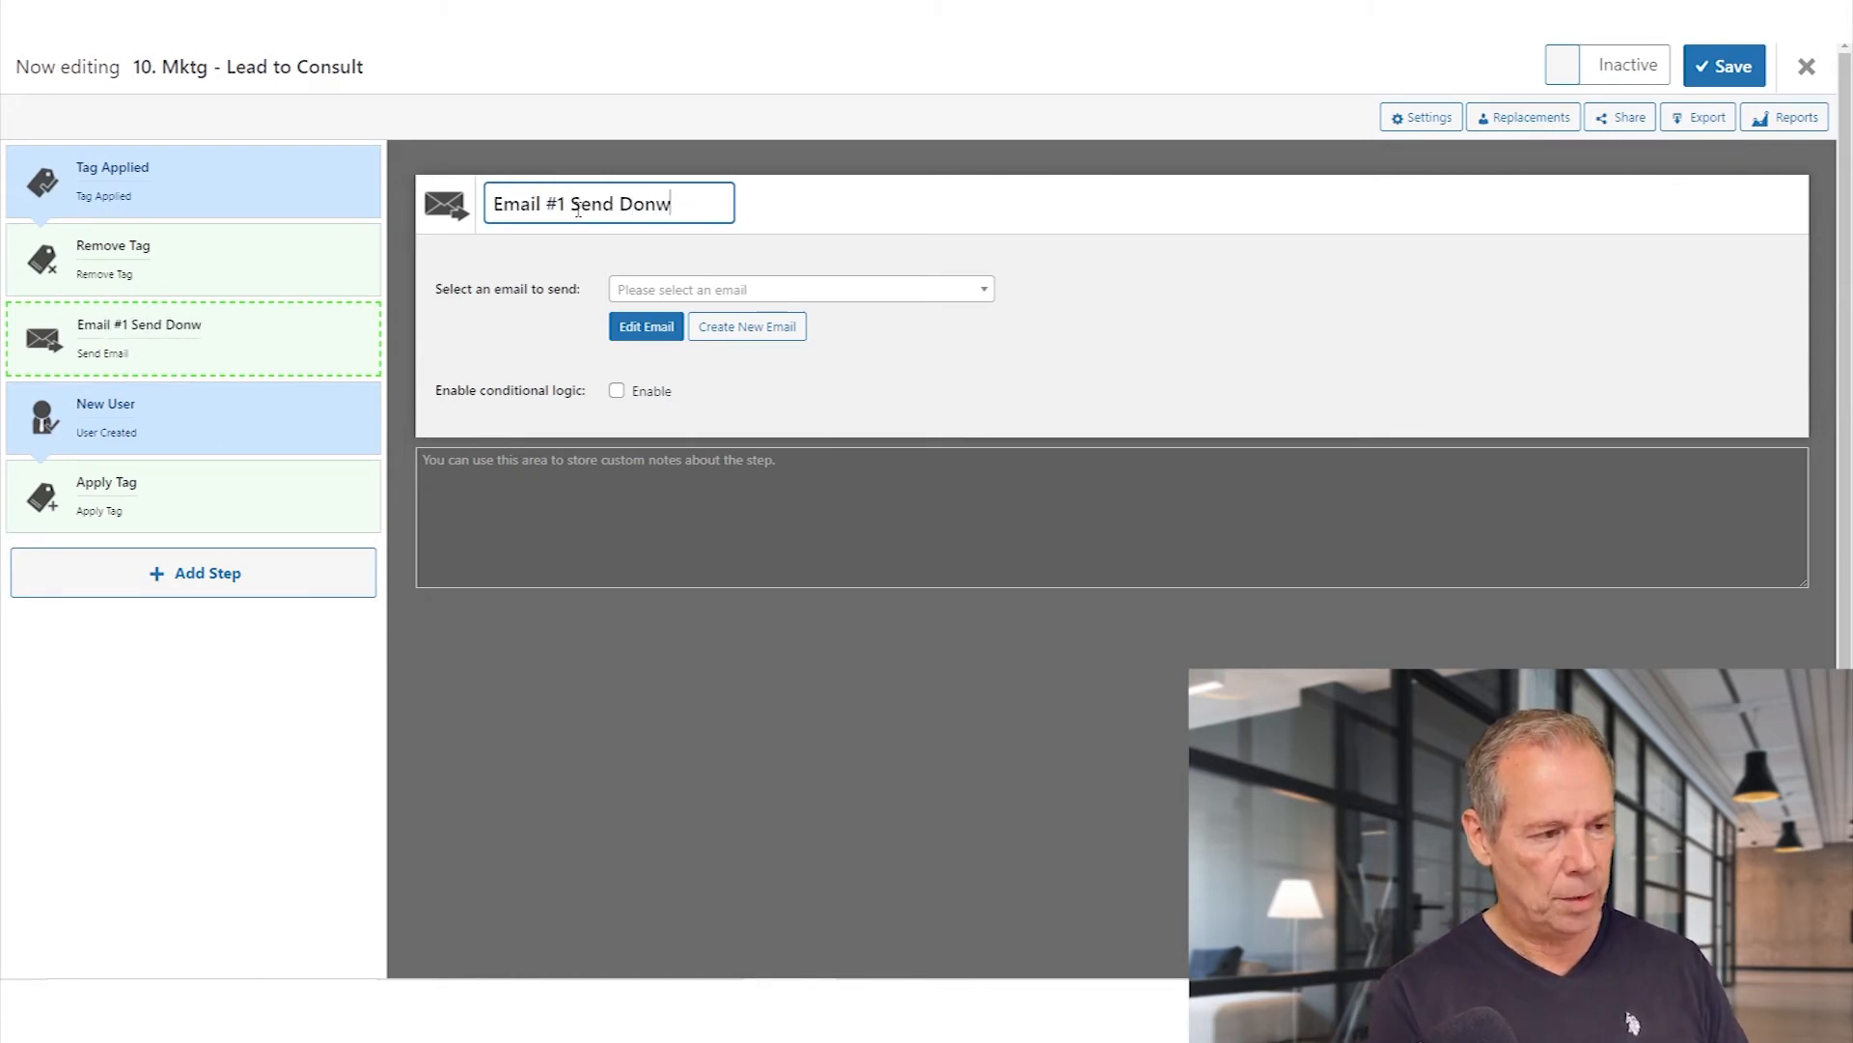
pyautogui.write('l')
pyautogui.press('BackSpace')
pyautogui.press('BackSpace')
pyautogui.press('BackSpace')
pyautogui.write('wl')
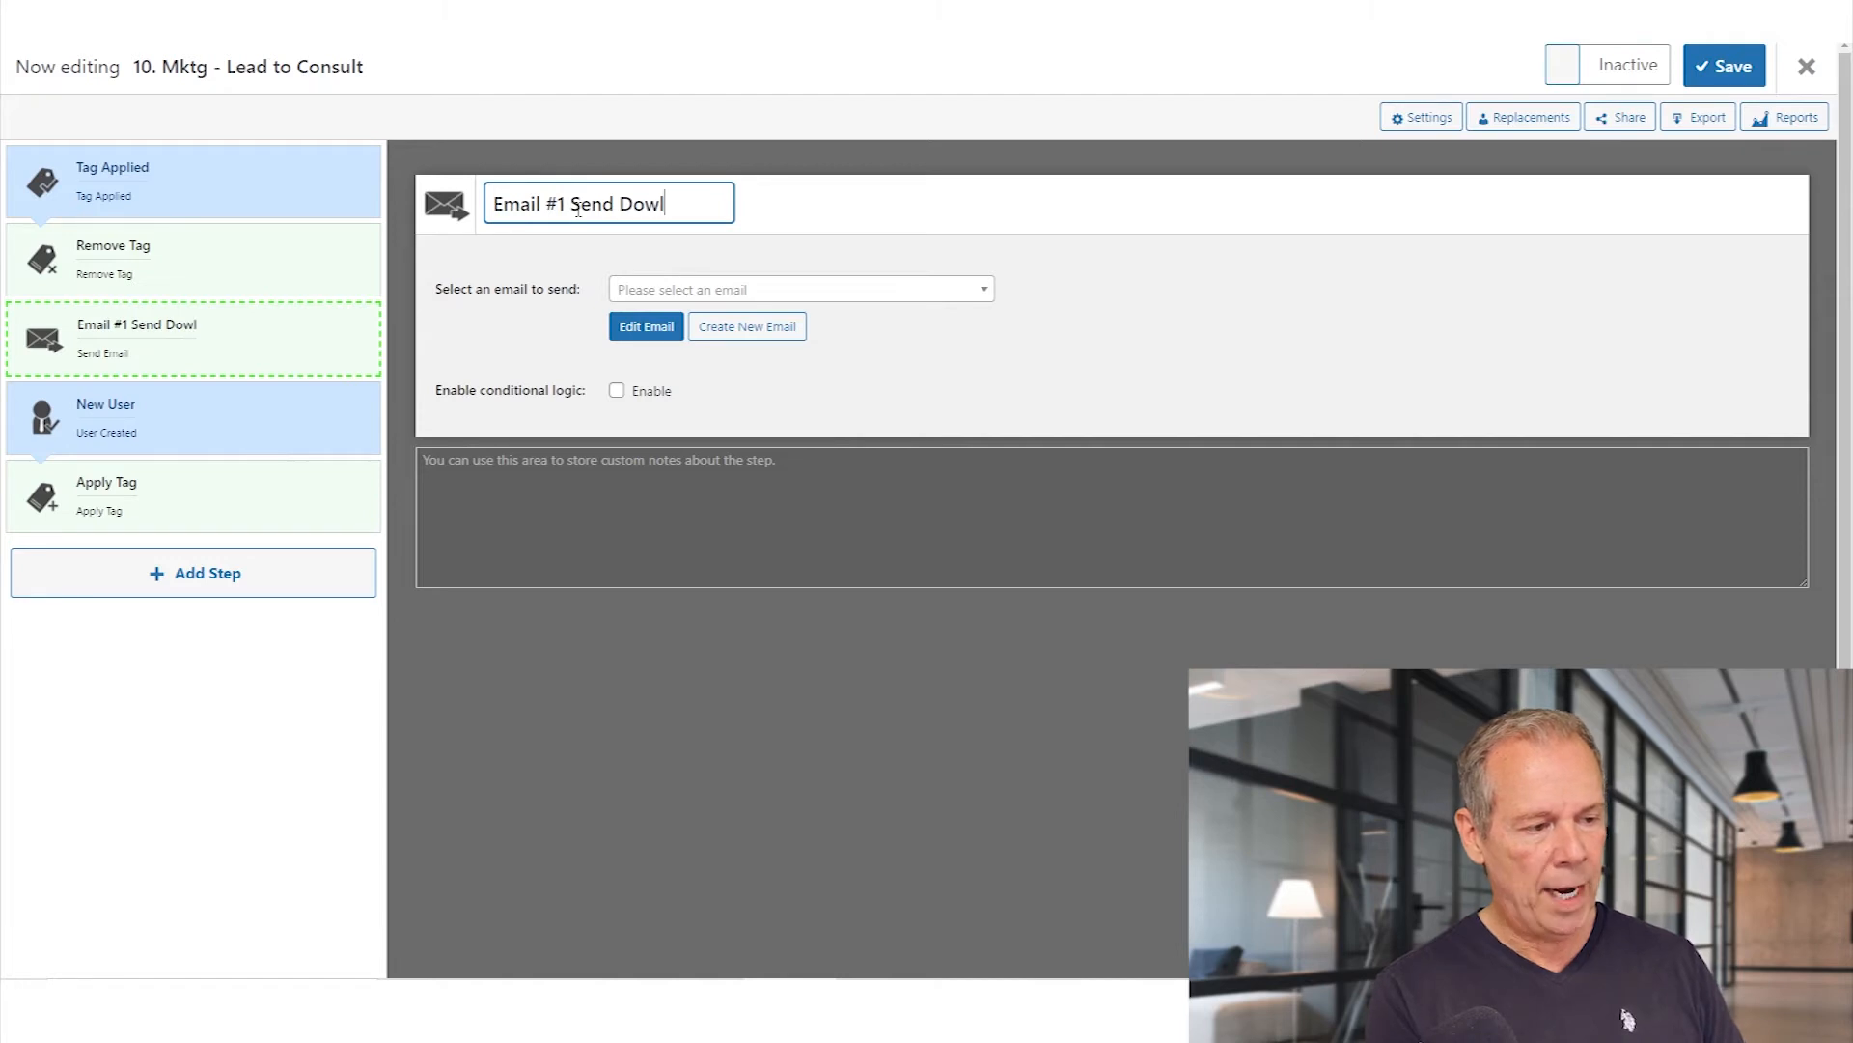
pyautogui.press('BackSpace')
pyautogui.write('nload')
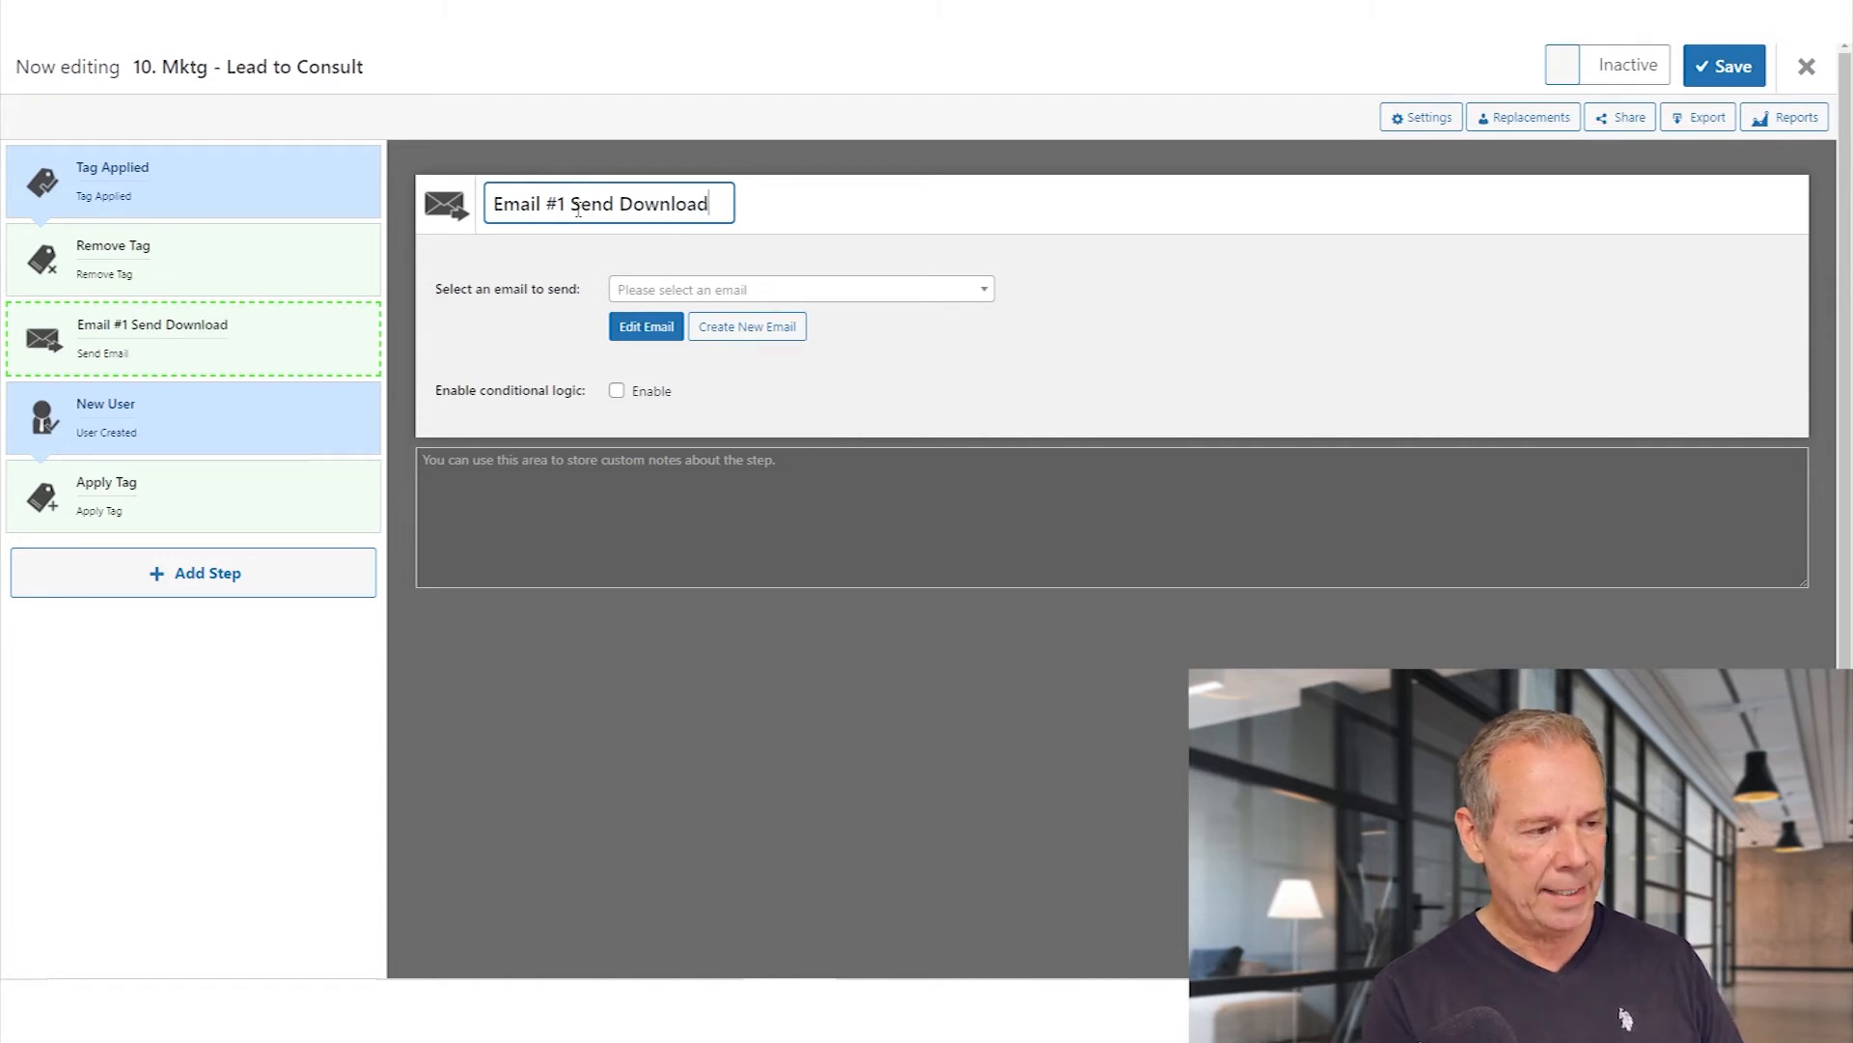
pyautogui.press('Return')
pyautogui.click(287, 352)
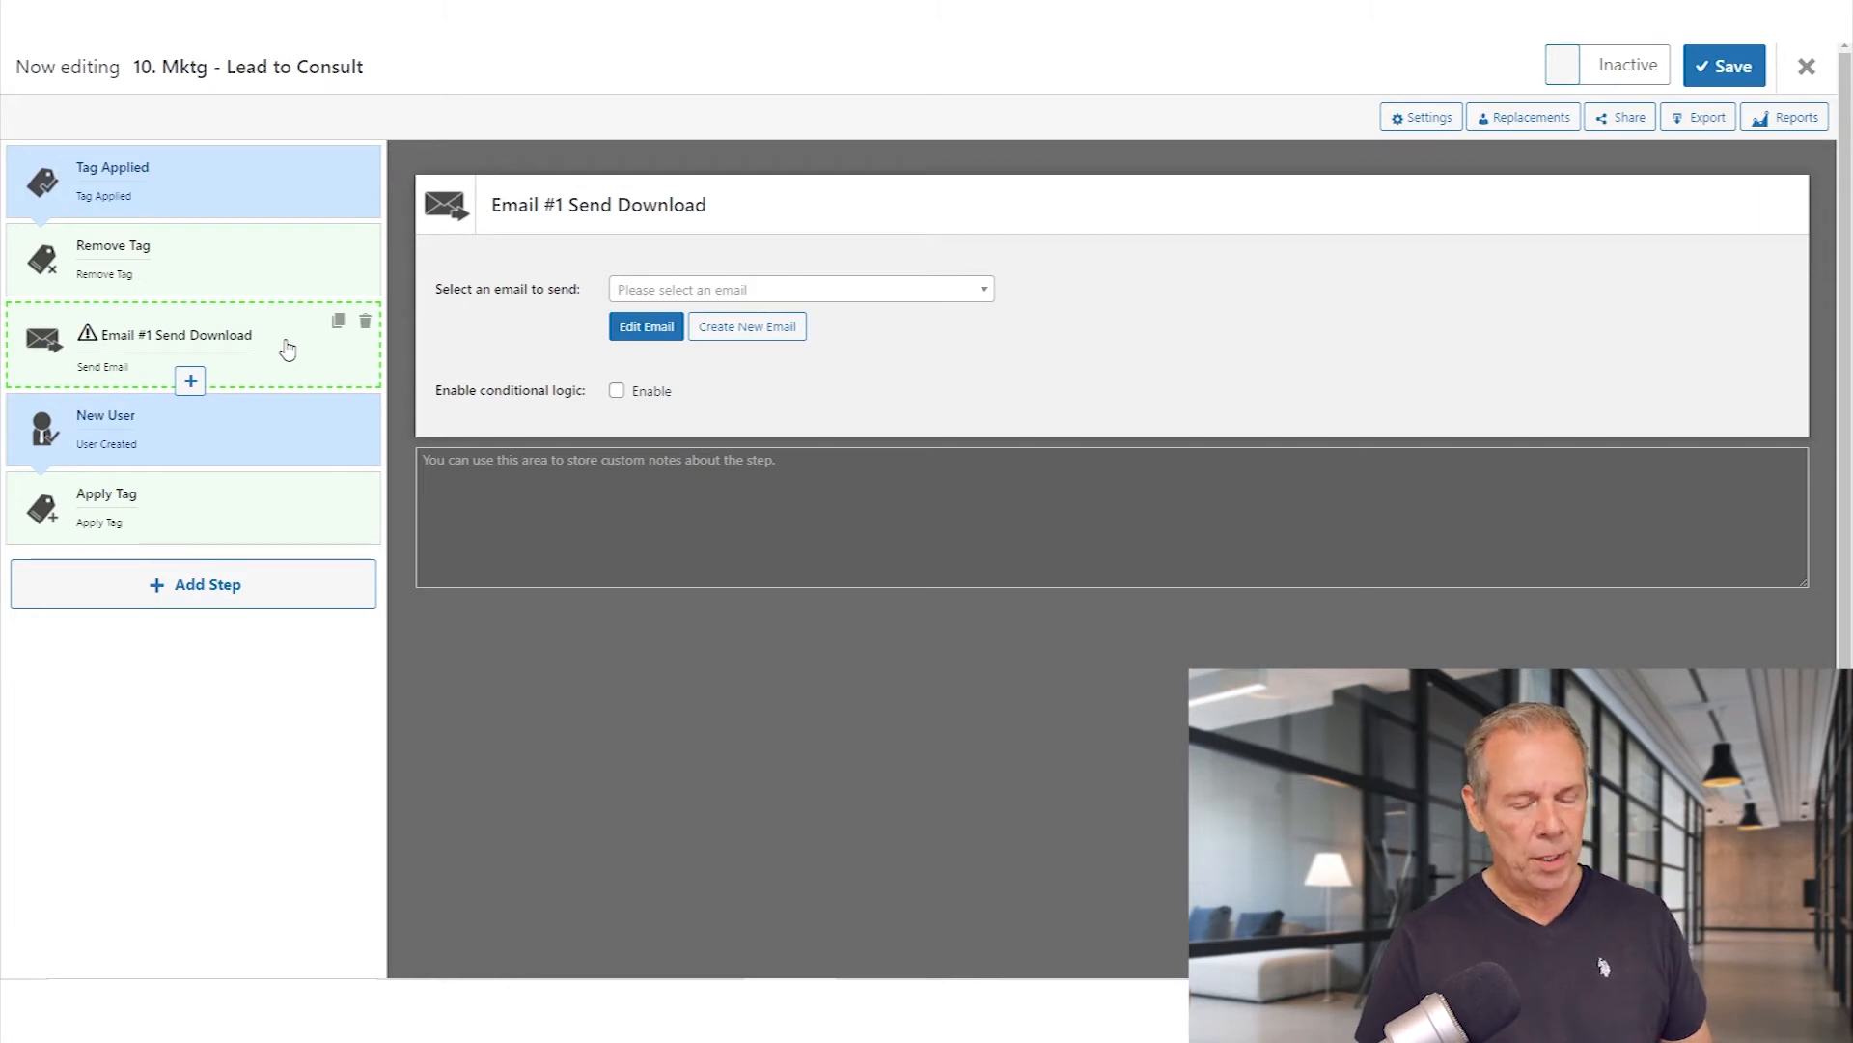
# Close the funnel editor and open the Superlinks page in a new browser tab.
pyautogui.click(1805, 68)
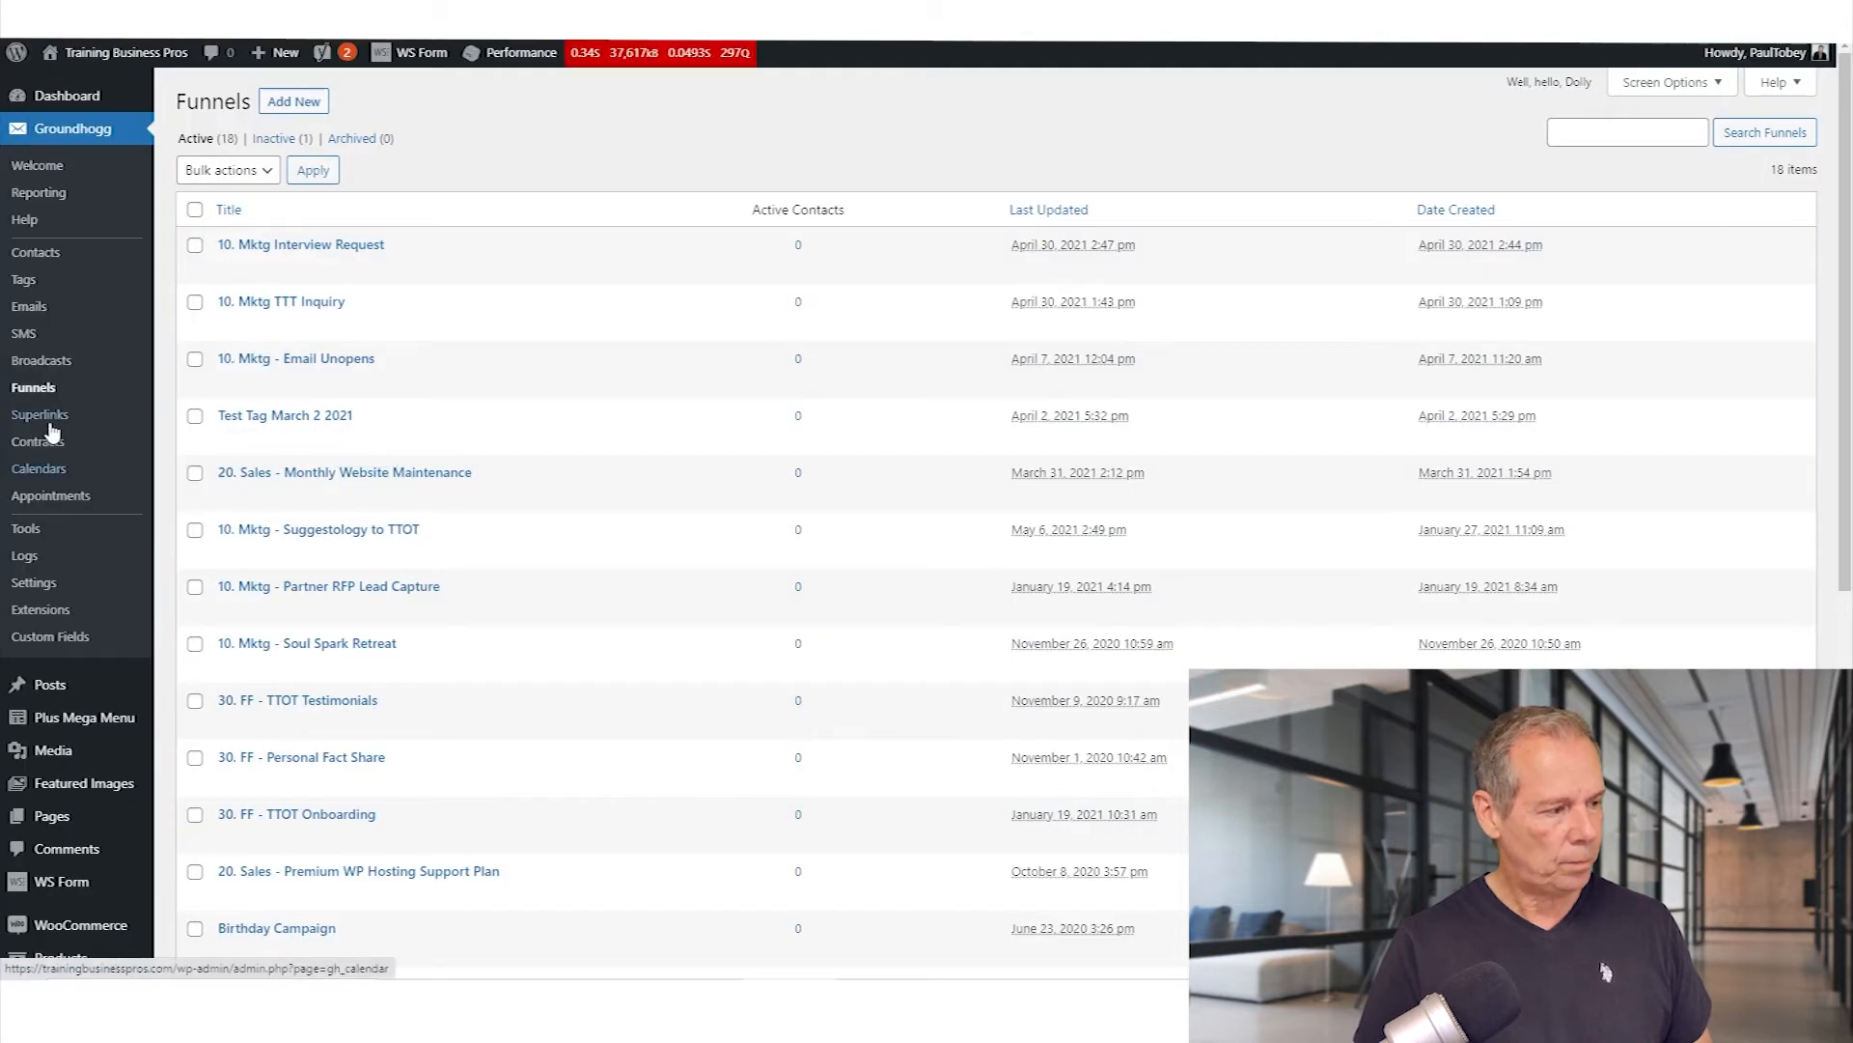
pyautogui.rightClick(86, 425)
pyautogui.click(102, 439)
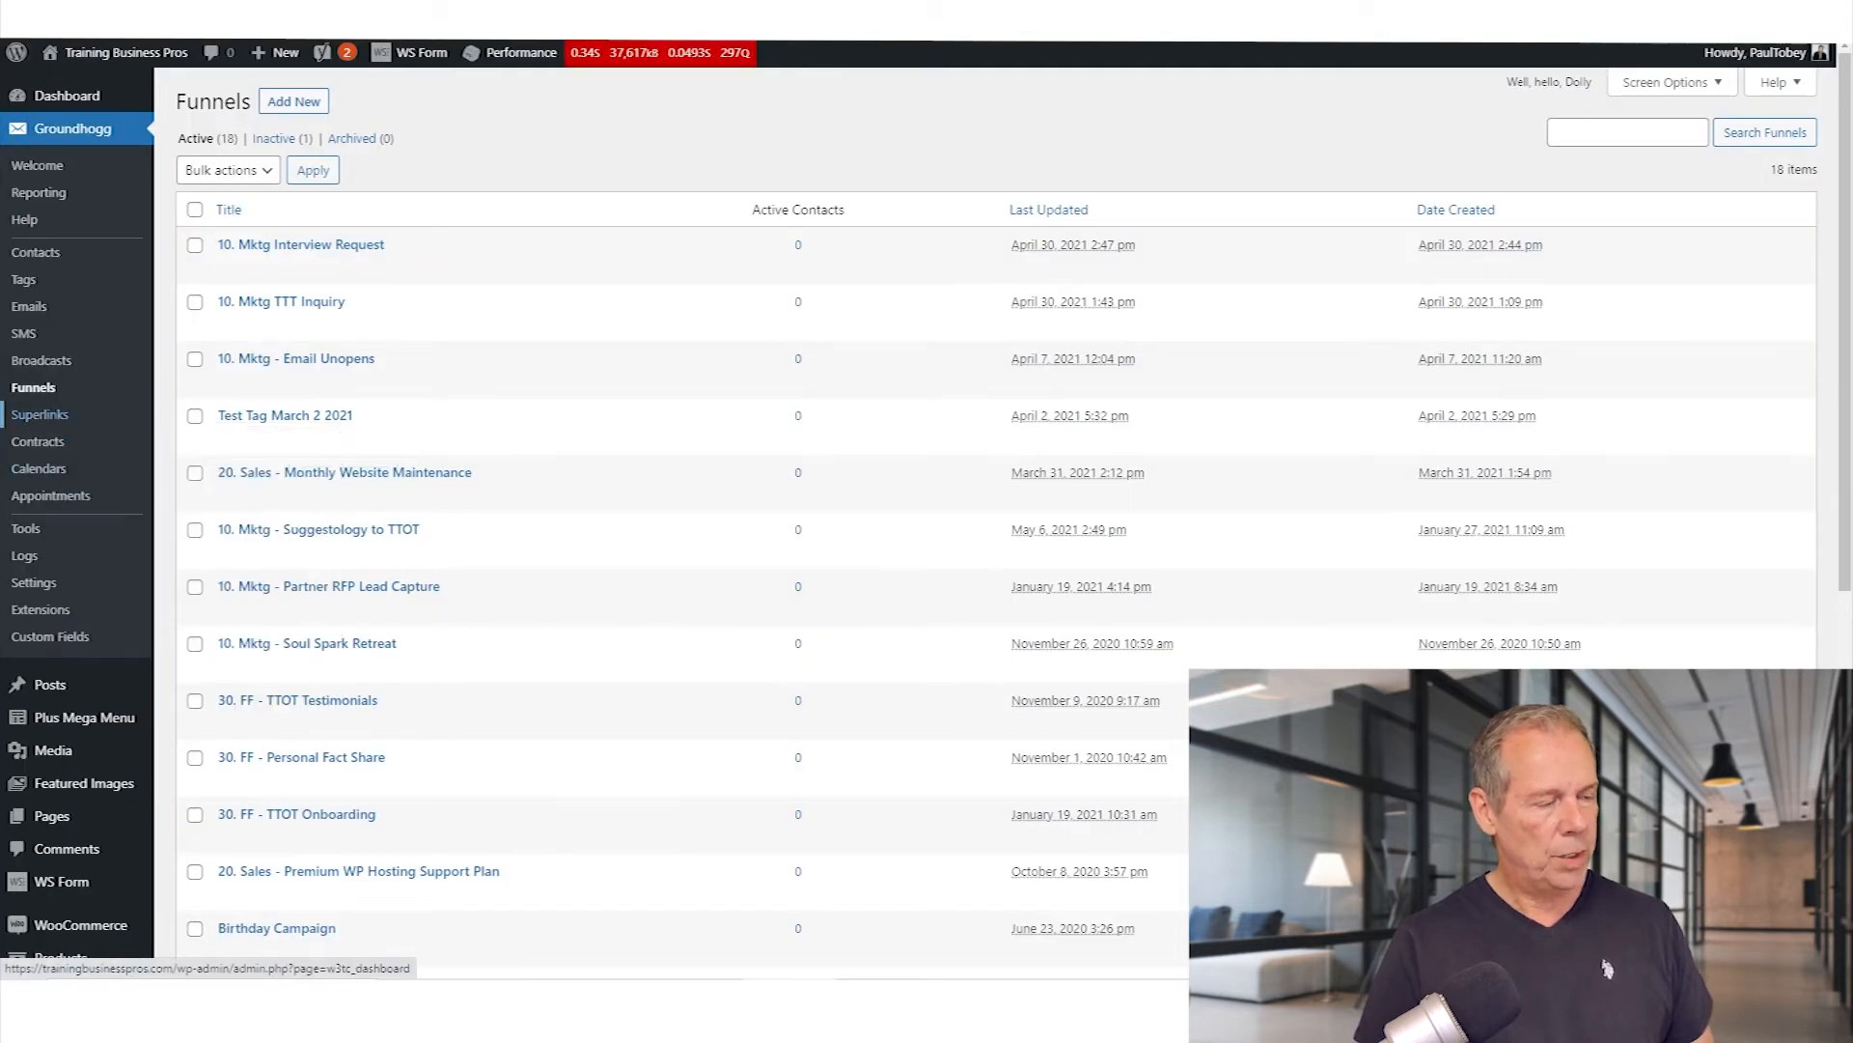
# Reopen the inactive "10. Mktg - Lead to Consult" funnel for editing and switch to the Superlinks browser tab.
pyautogui.click(282, 138)
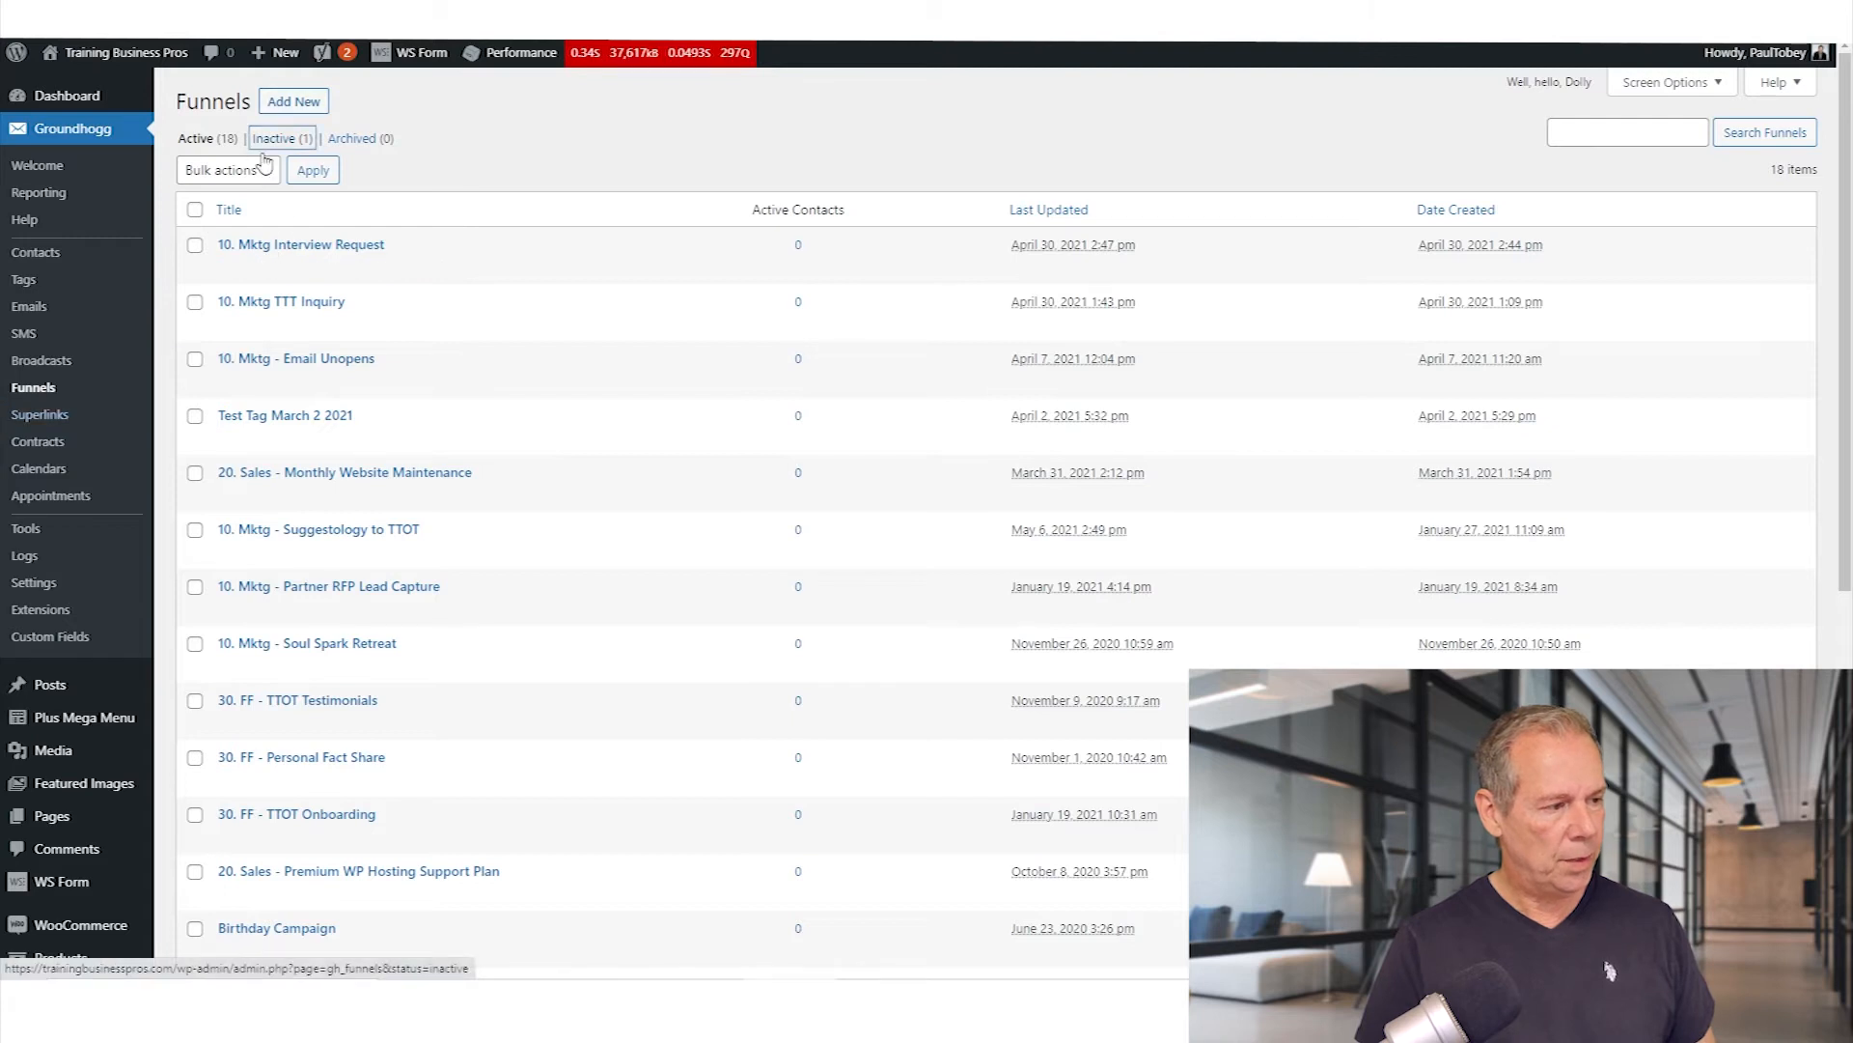
pyautogui.click(288, 248)
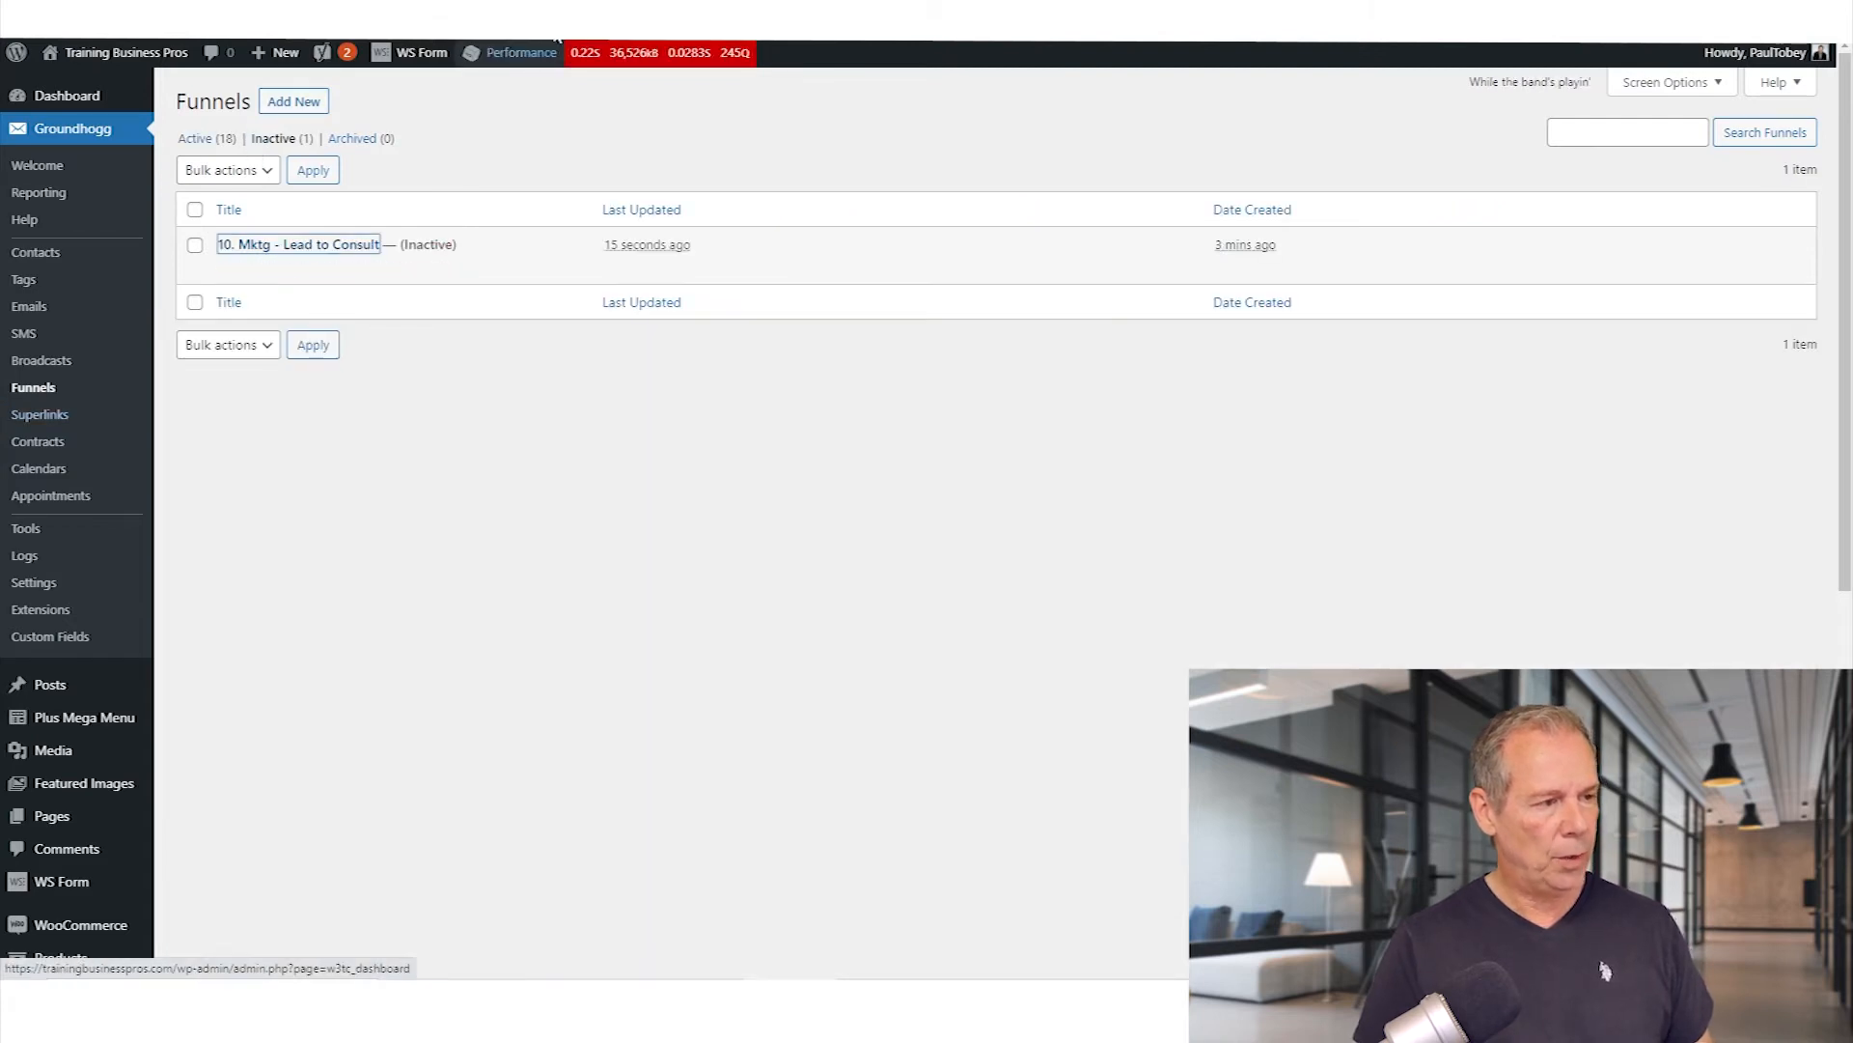
pyautogui.click(569, 13)
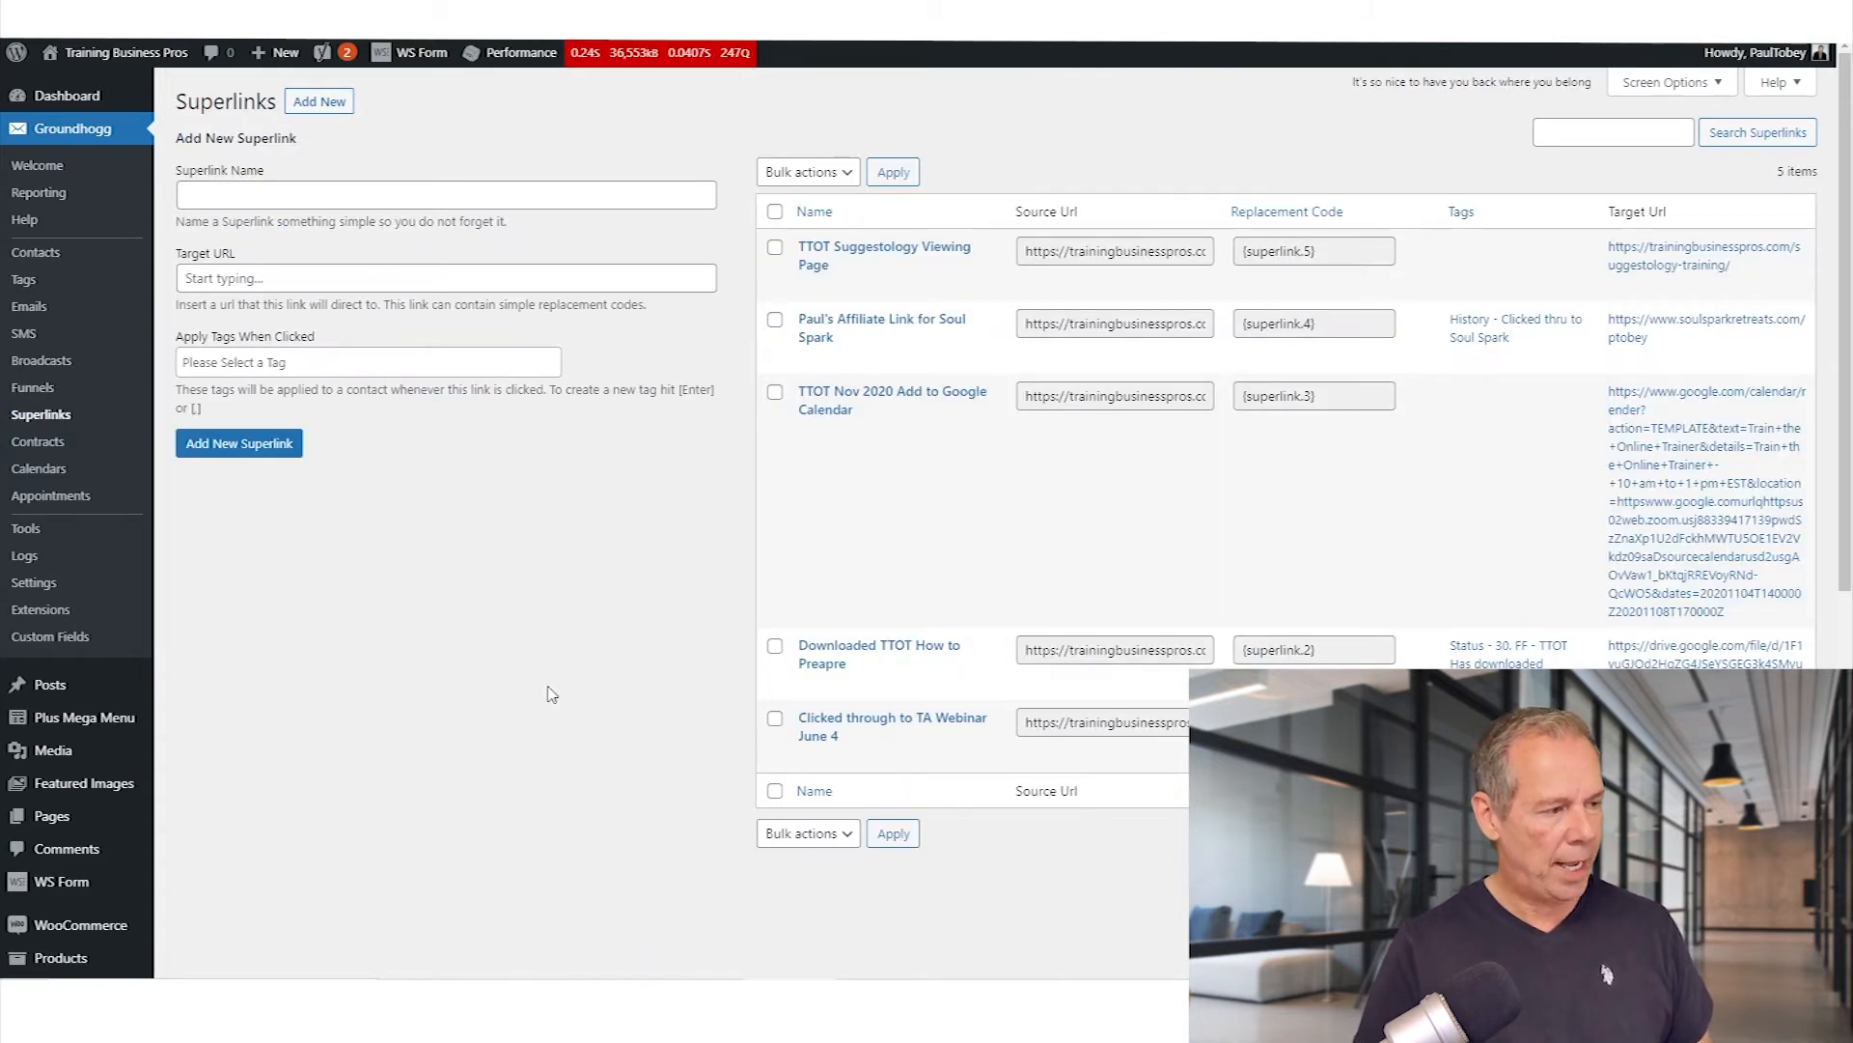
# Name the new superlink "Downloaded the PDF".
pyautogui.click(417, 193)
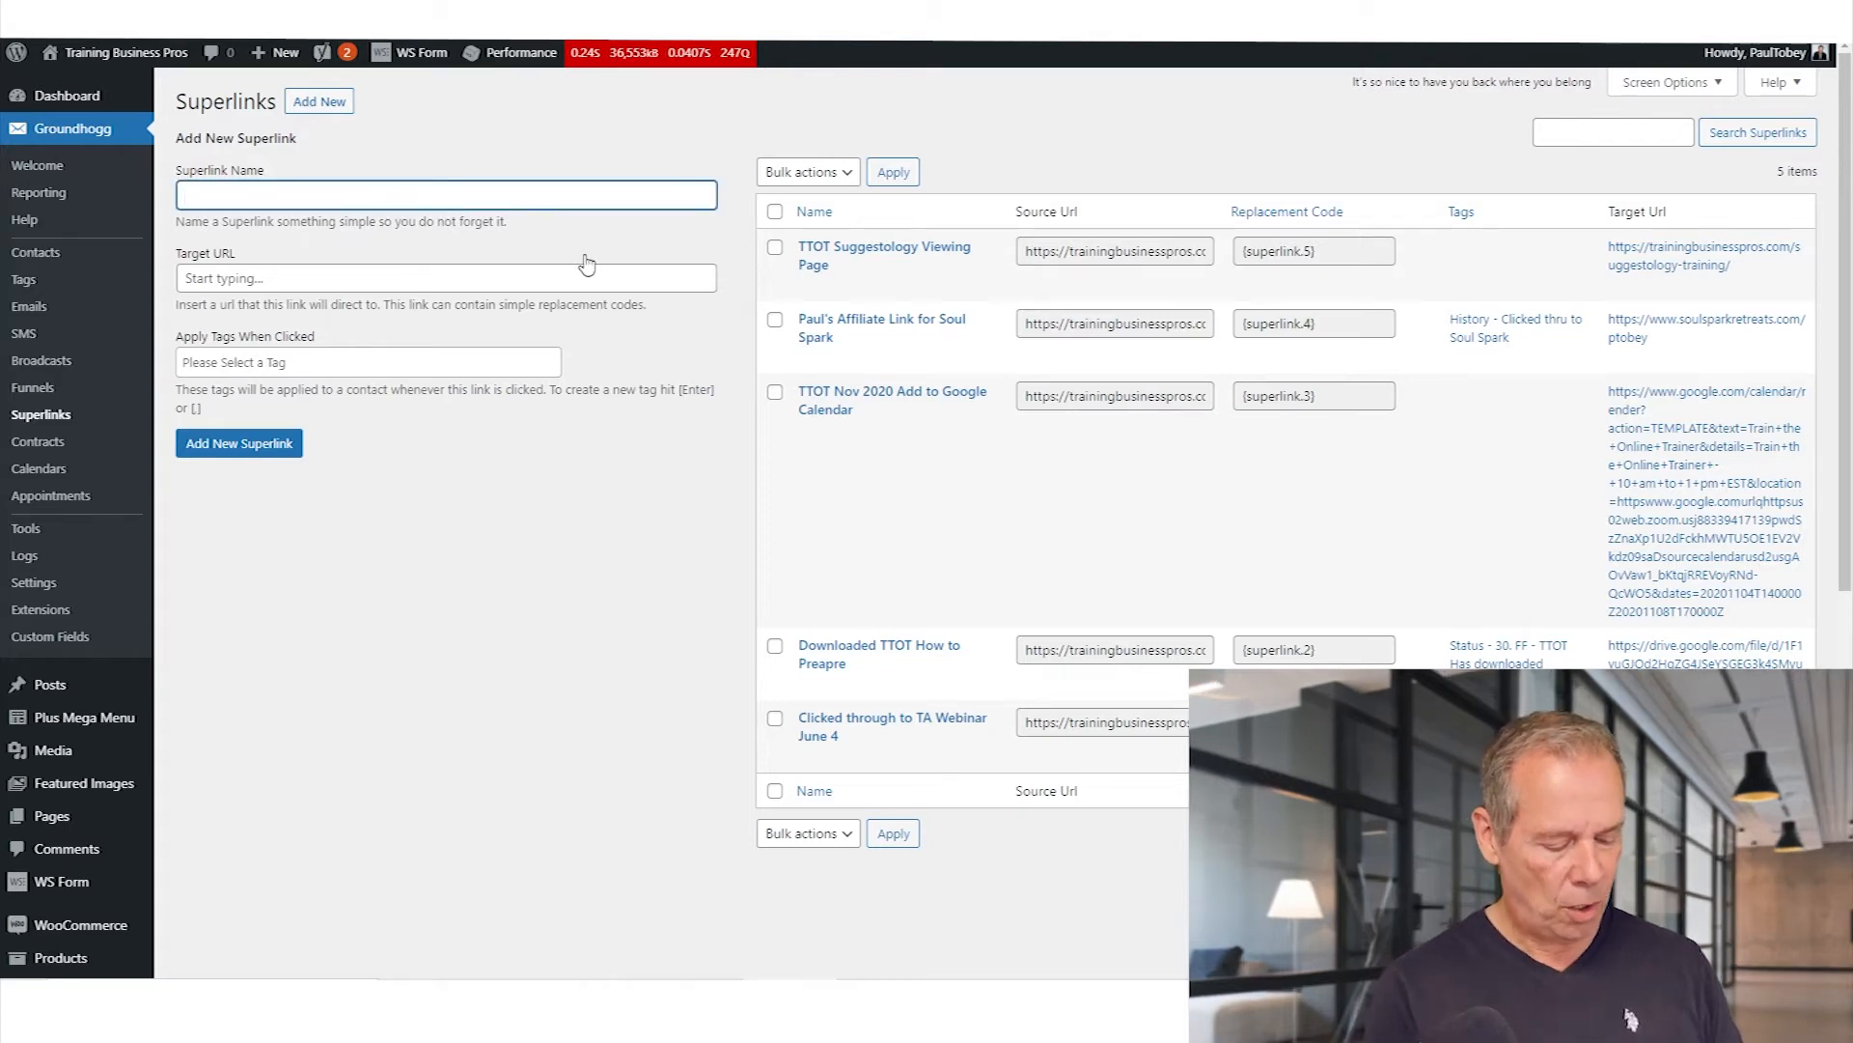
pyautogui.write('D')
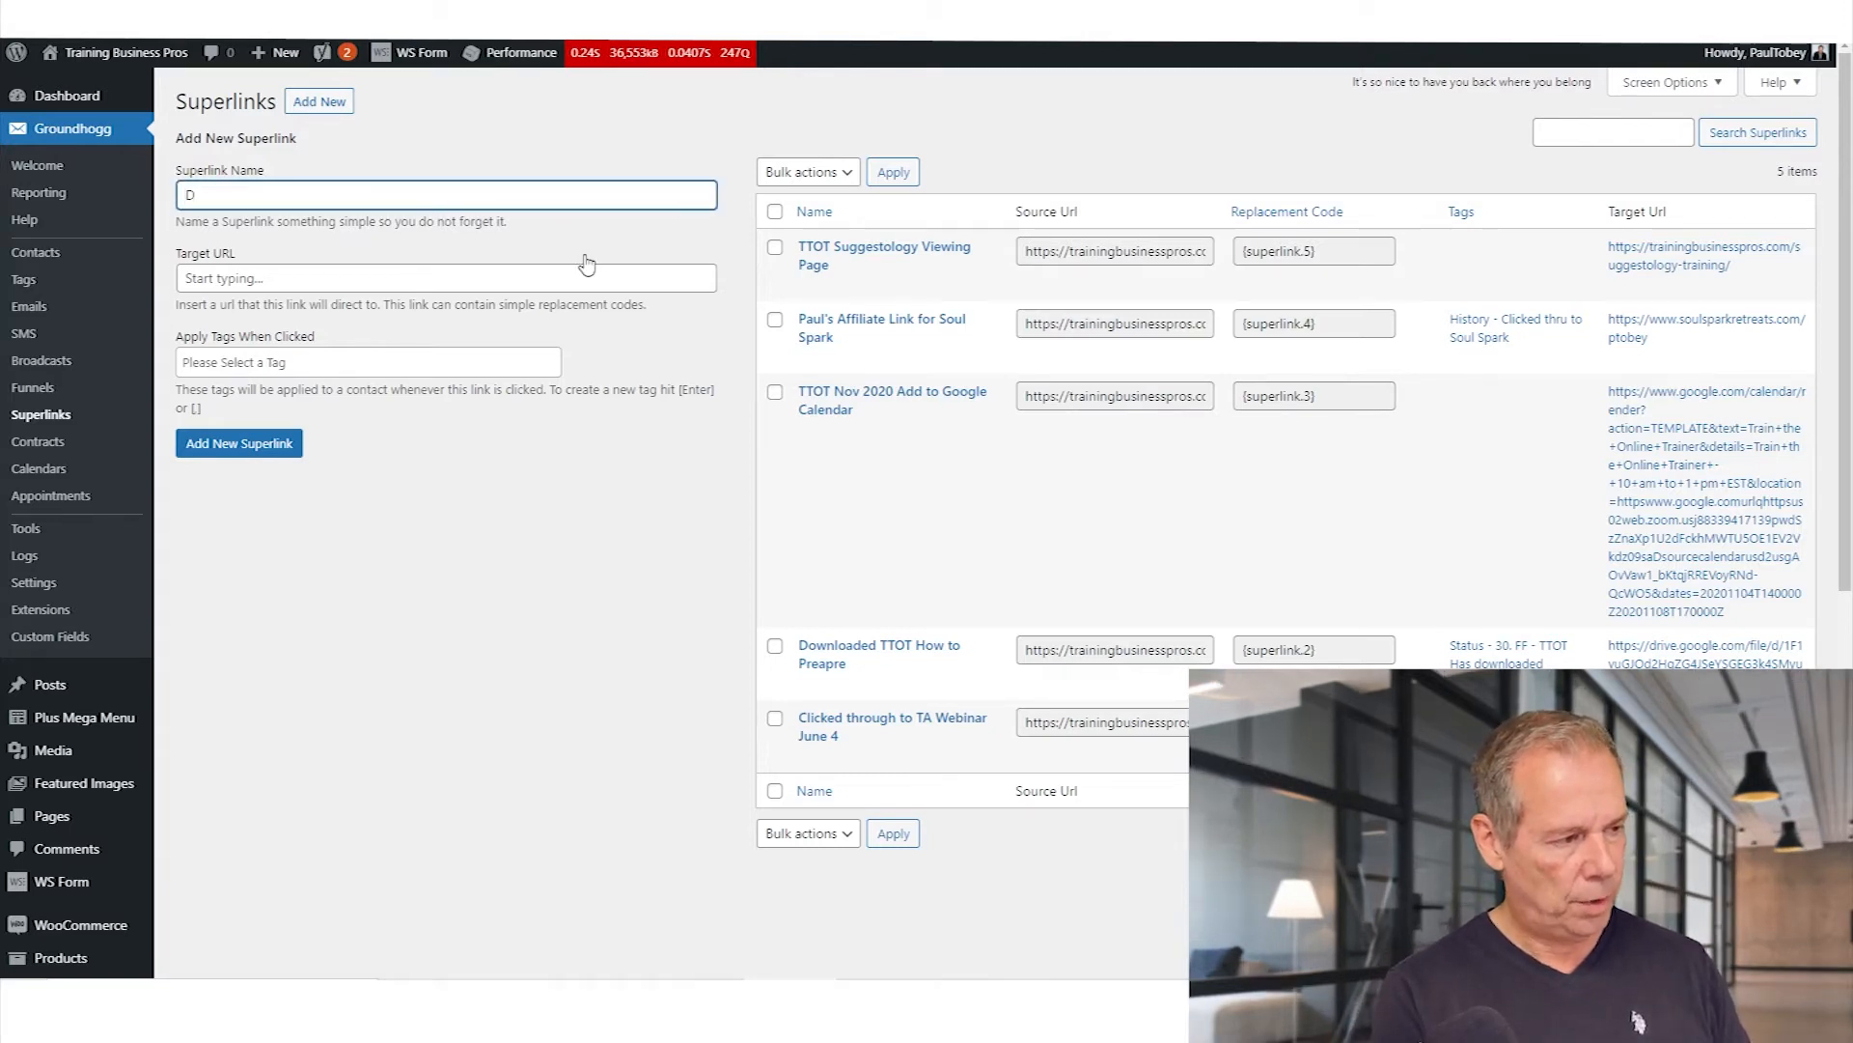
pyautogui.write('ownloaded the')
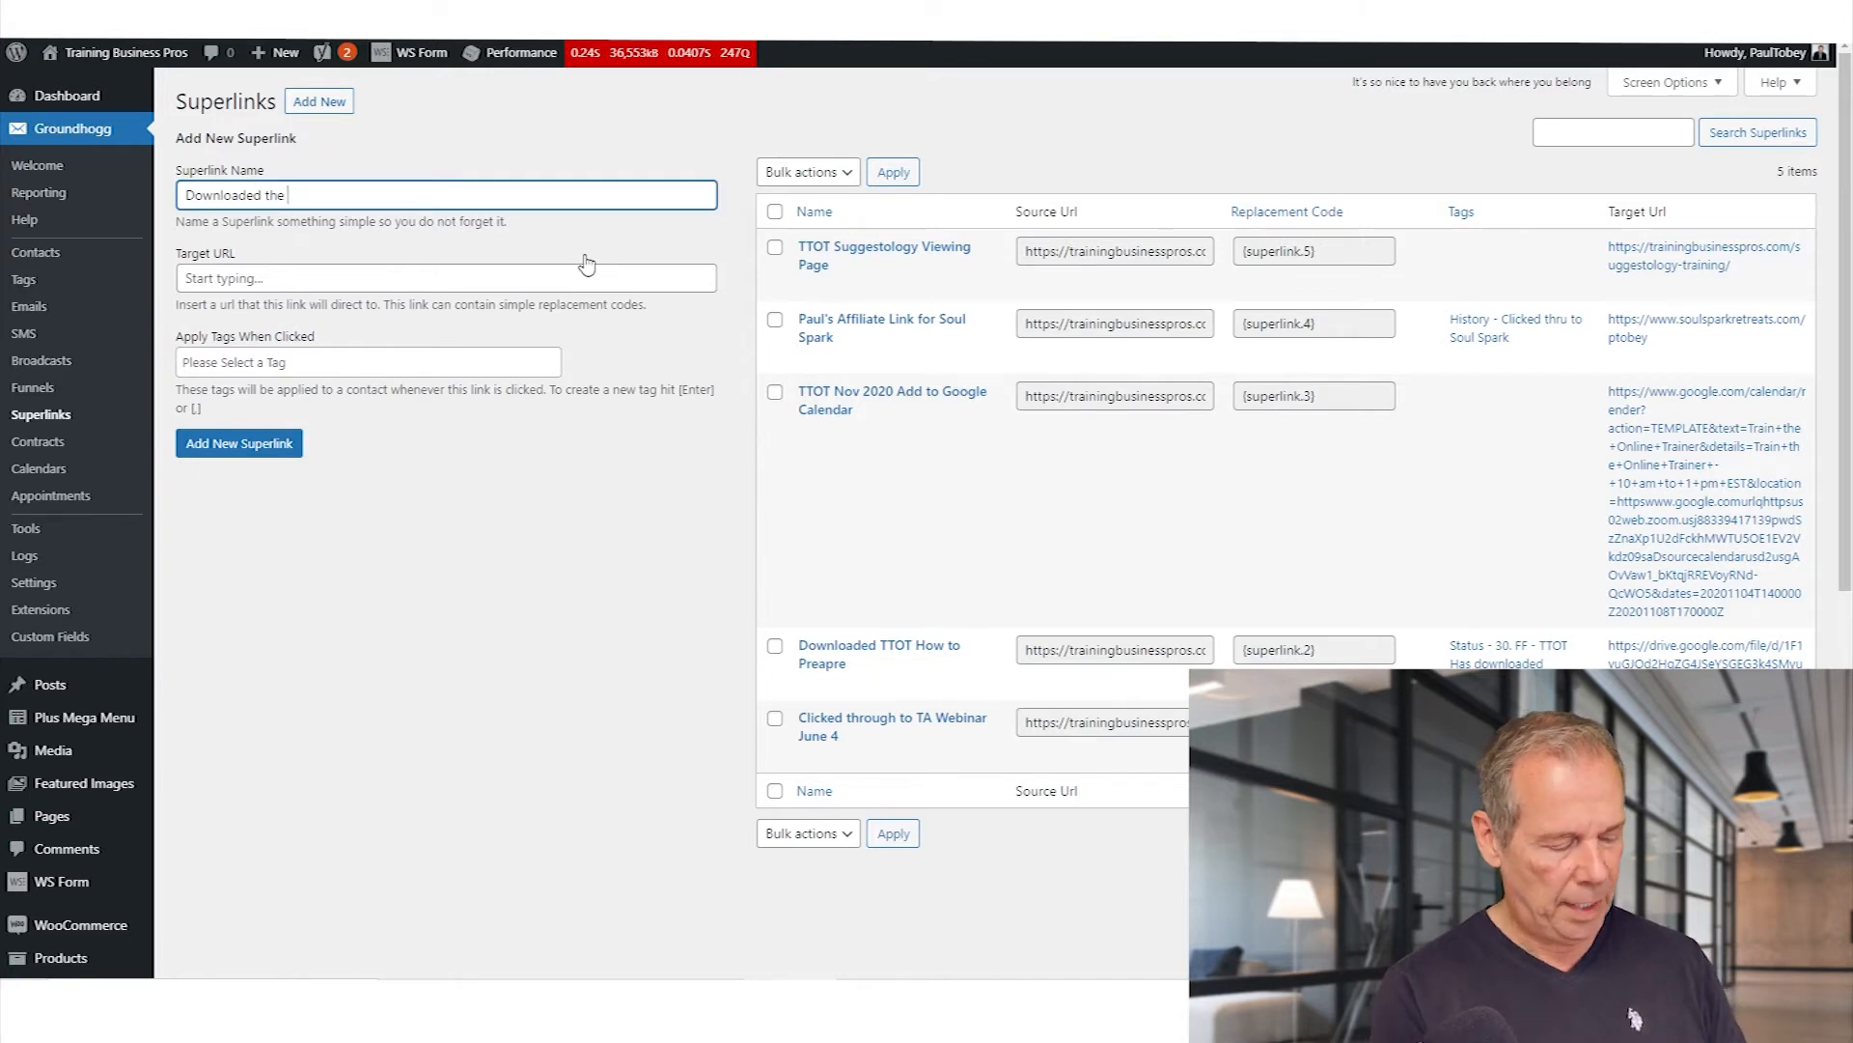
pyautogui.write(' PDF')
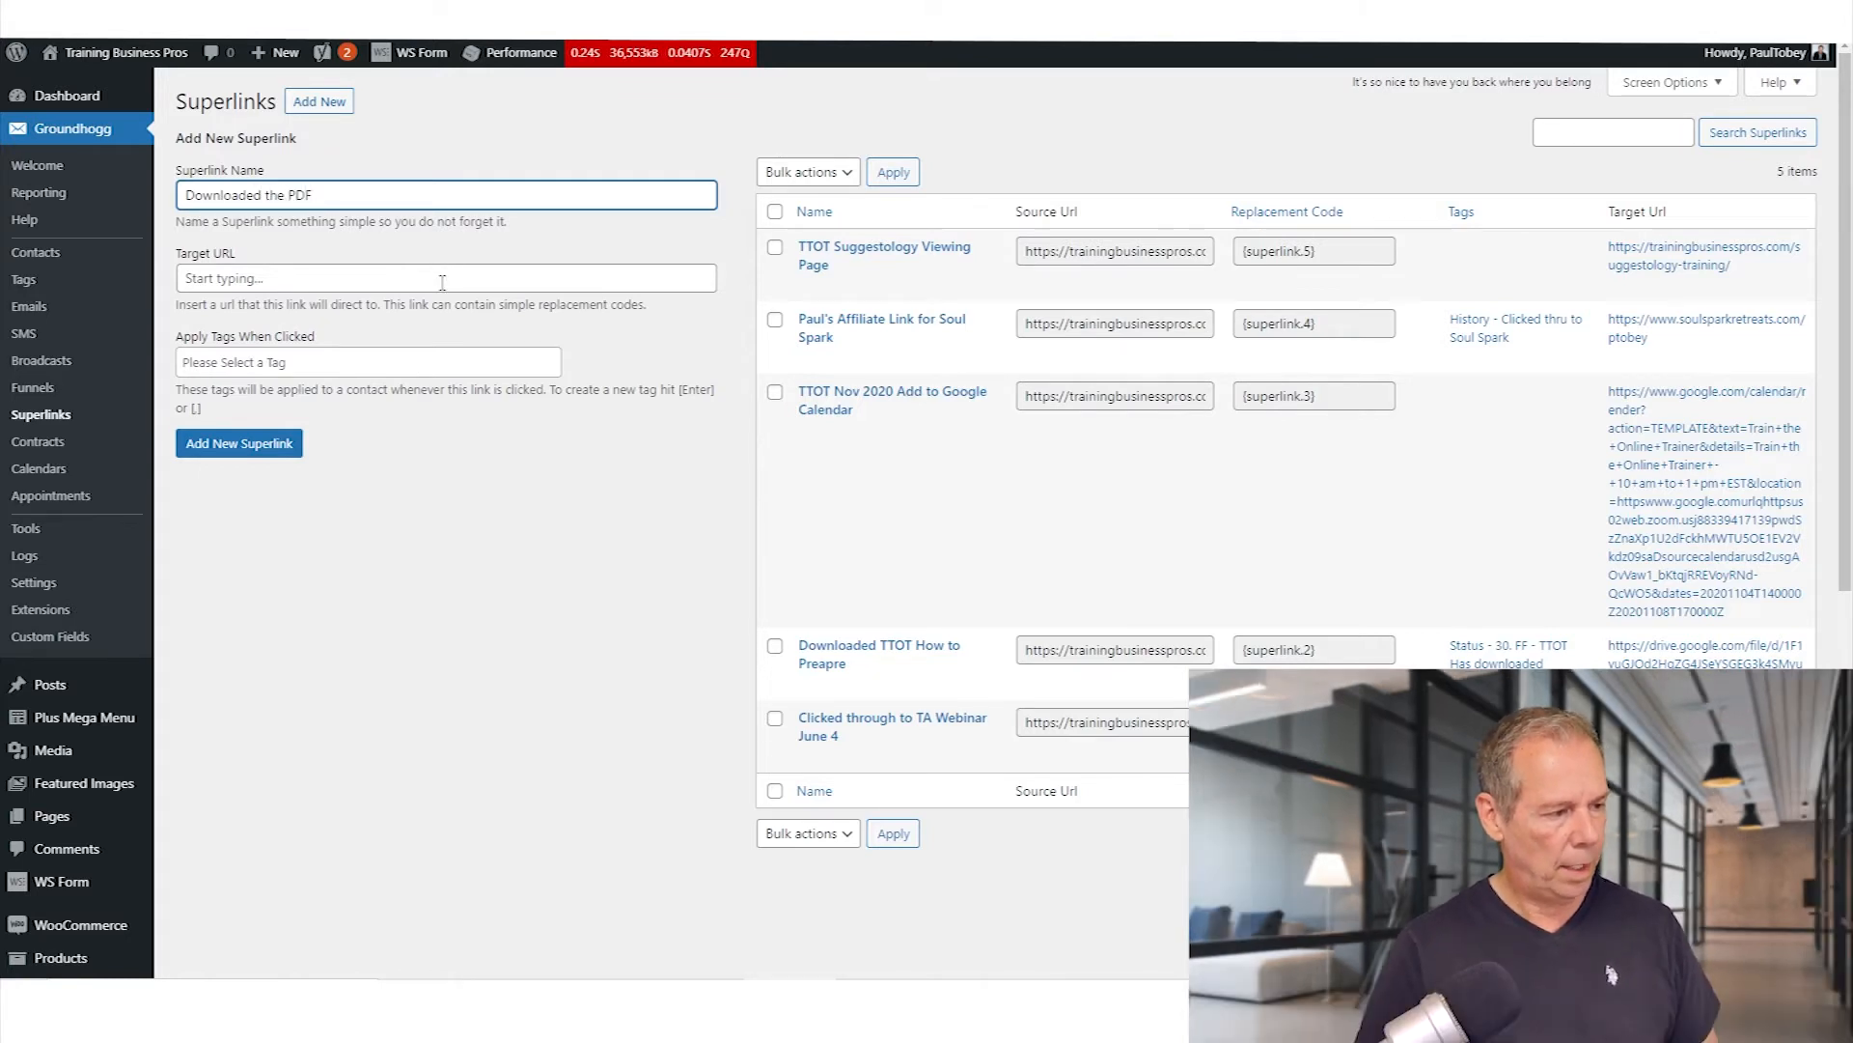
pyautogui.click(442, 279)
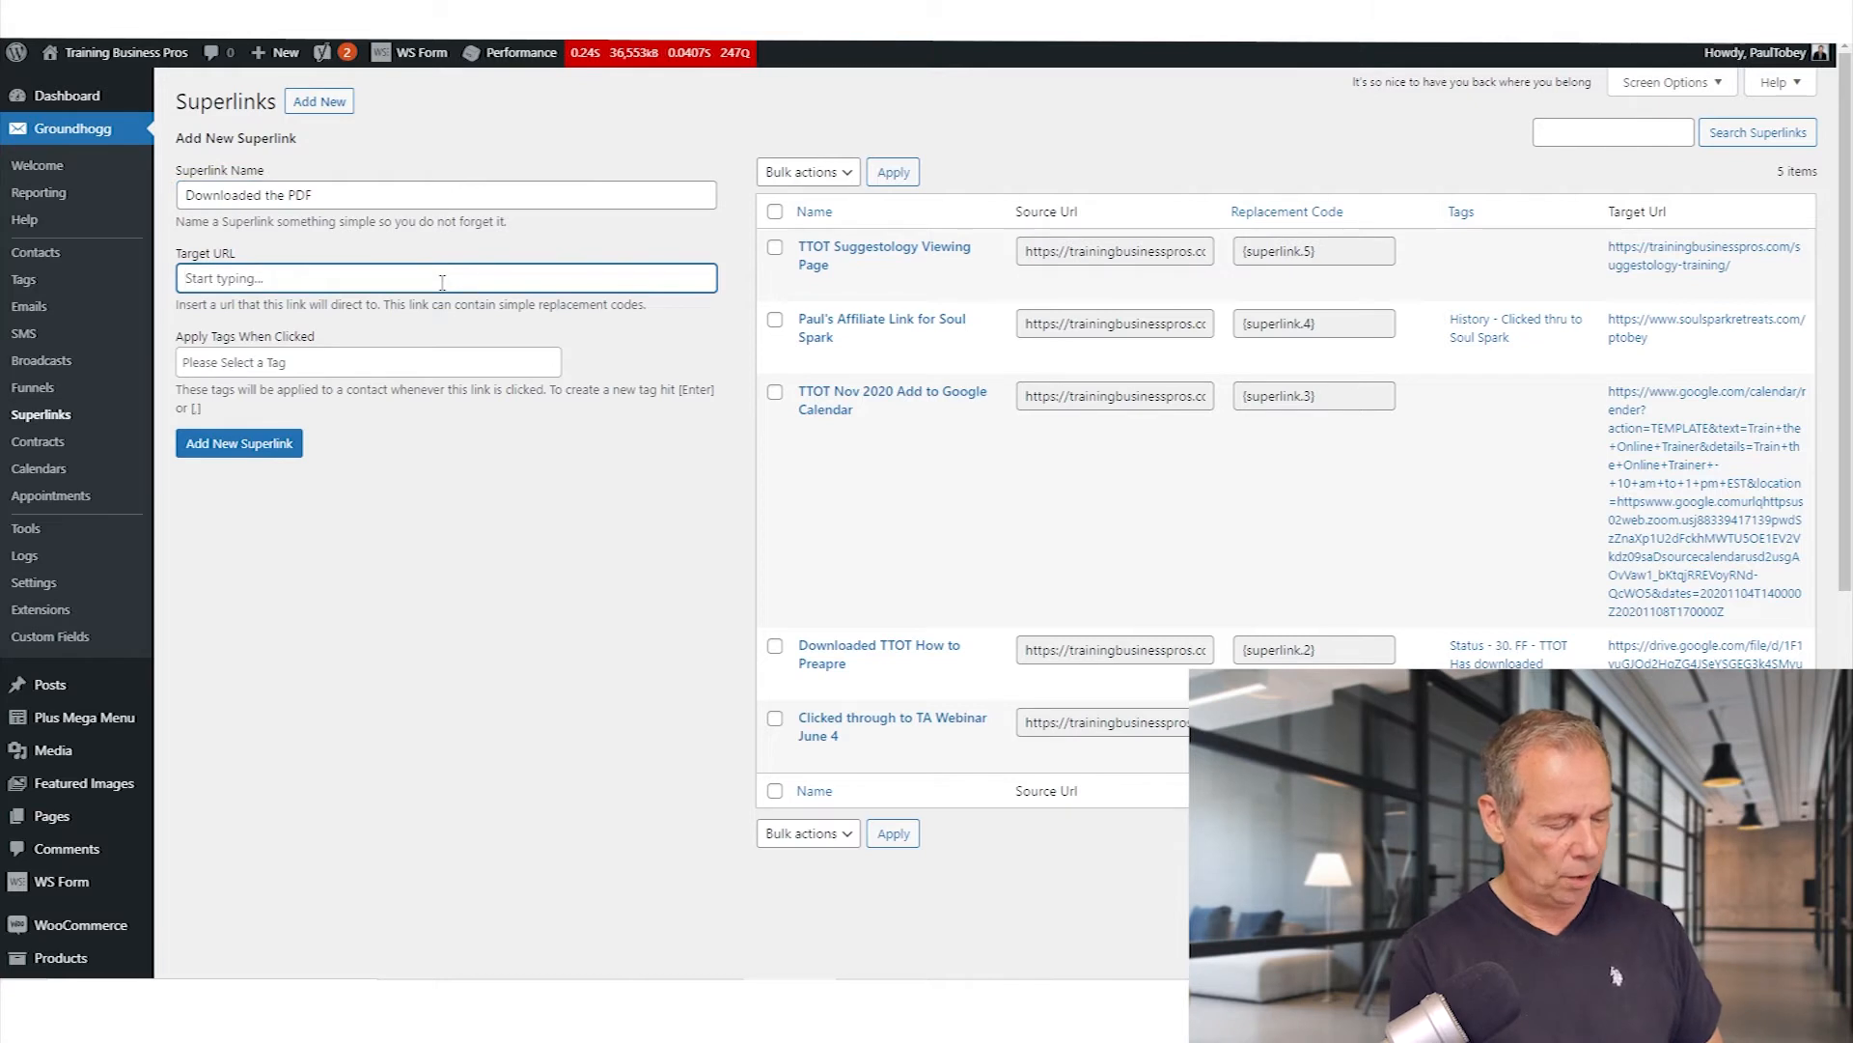
pyautogui.write('https')
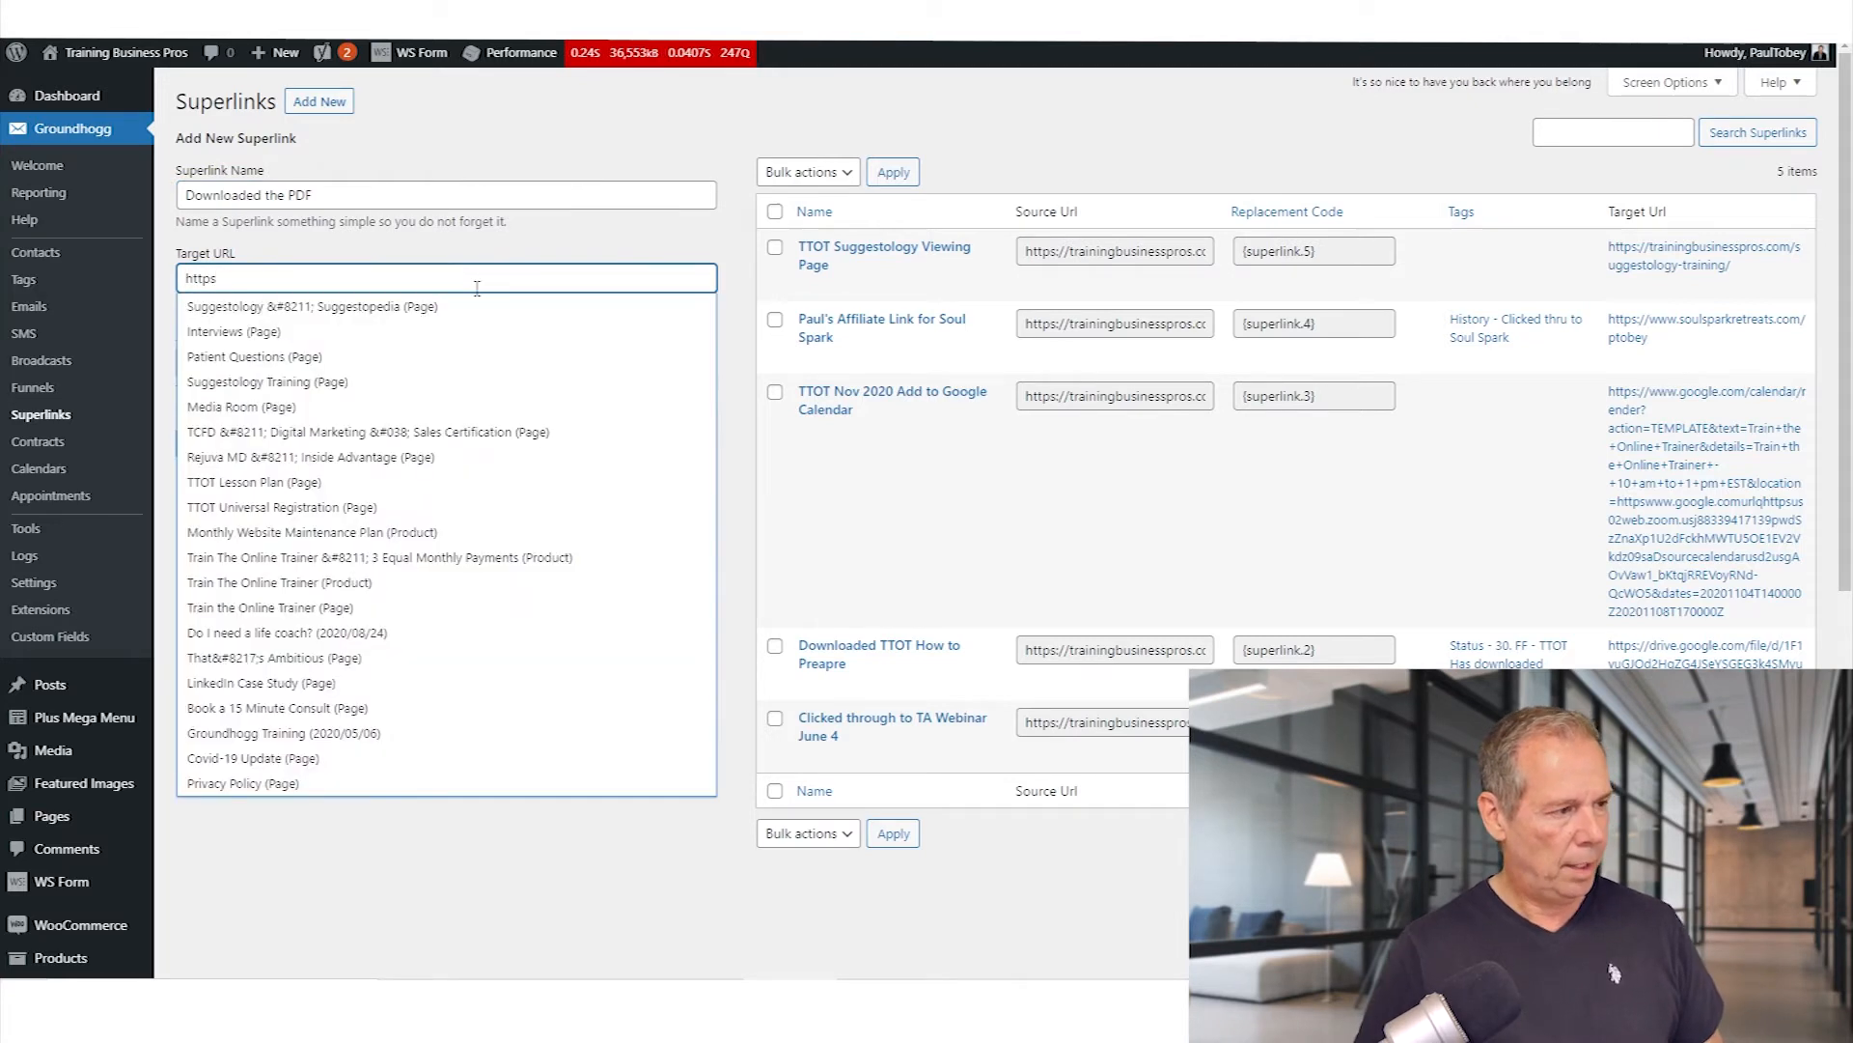
pyautogui.press('Tab')
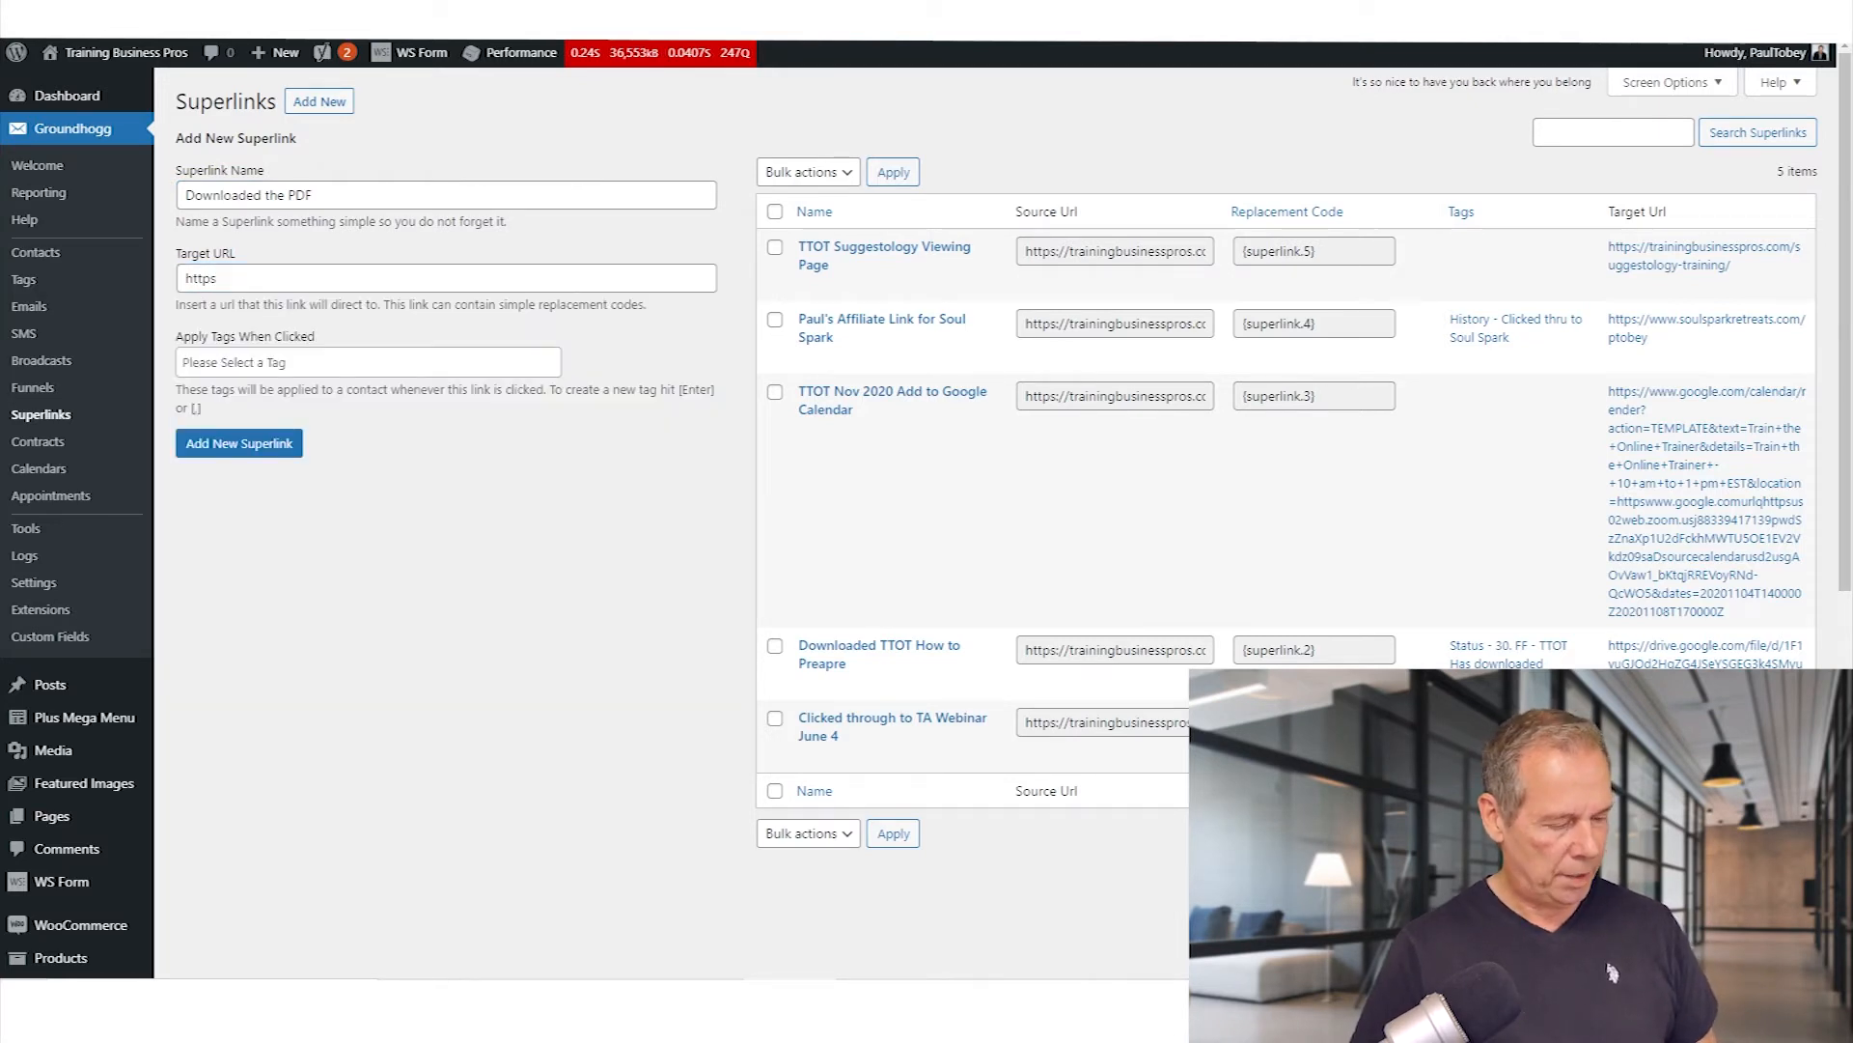
pyautogui.click(406, 278)
pyautogui.hotkey('ctrl', 'a')
pyautogui.write('https://trainingbusinesspros.com/')
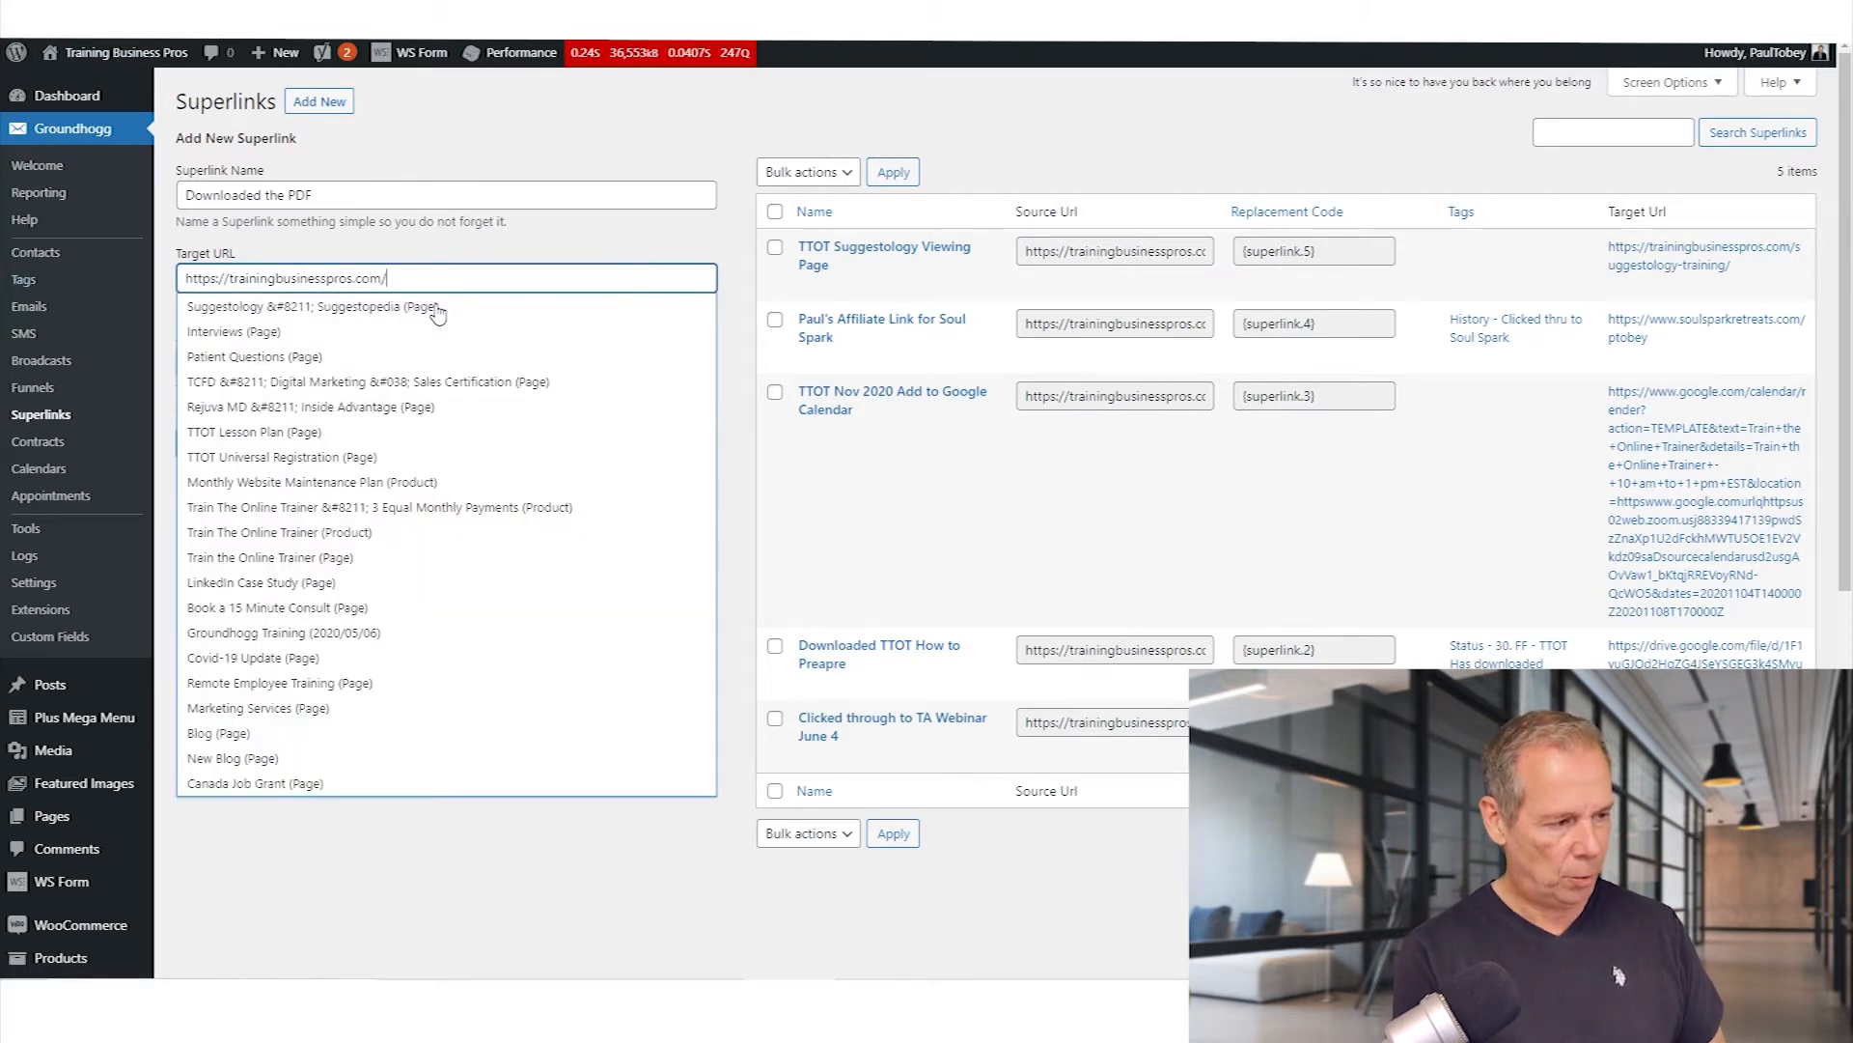
pyautogui.write('downlo')
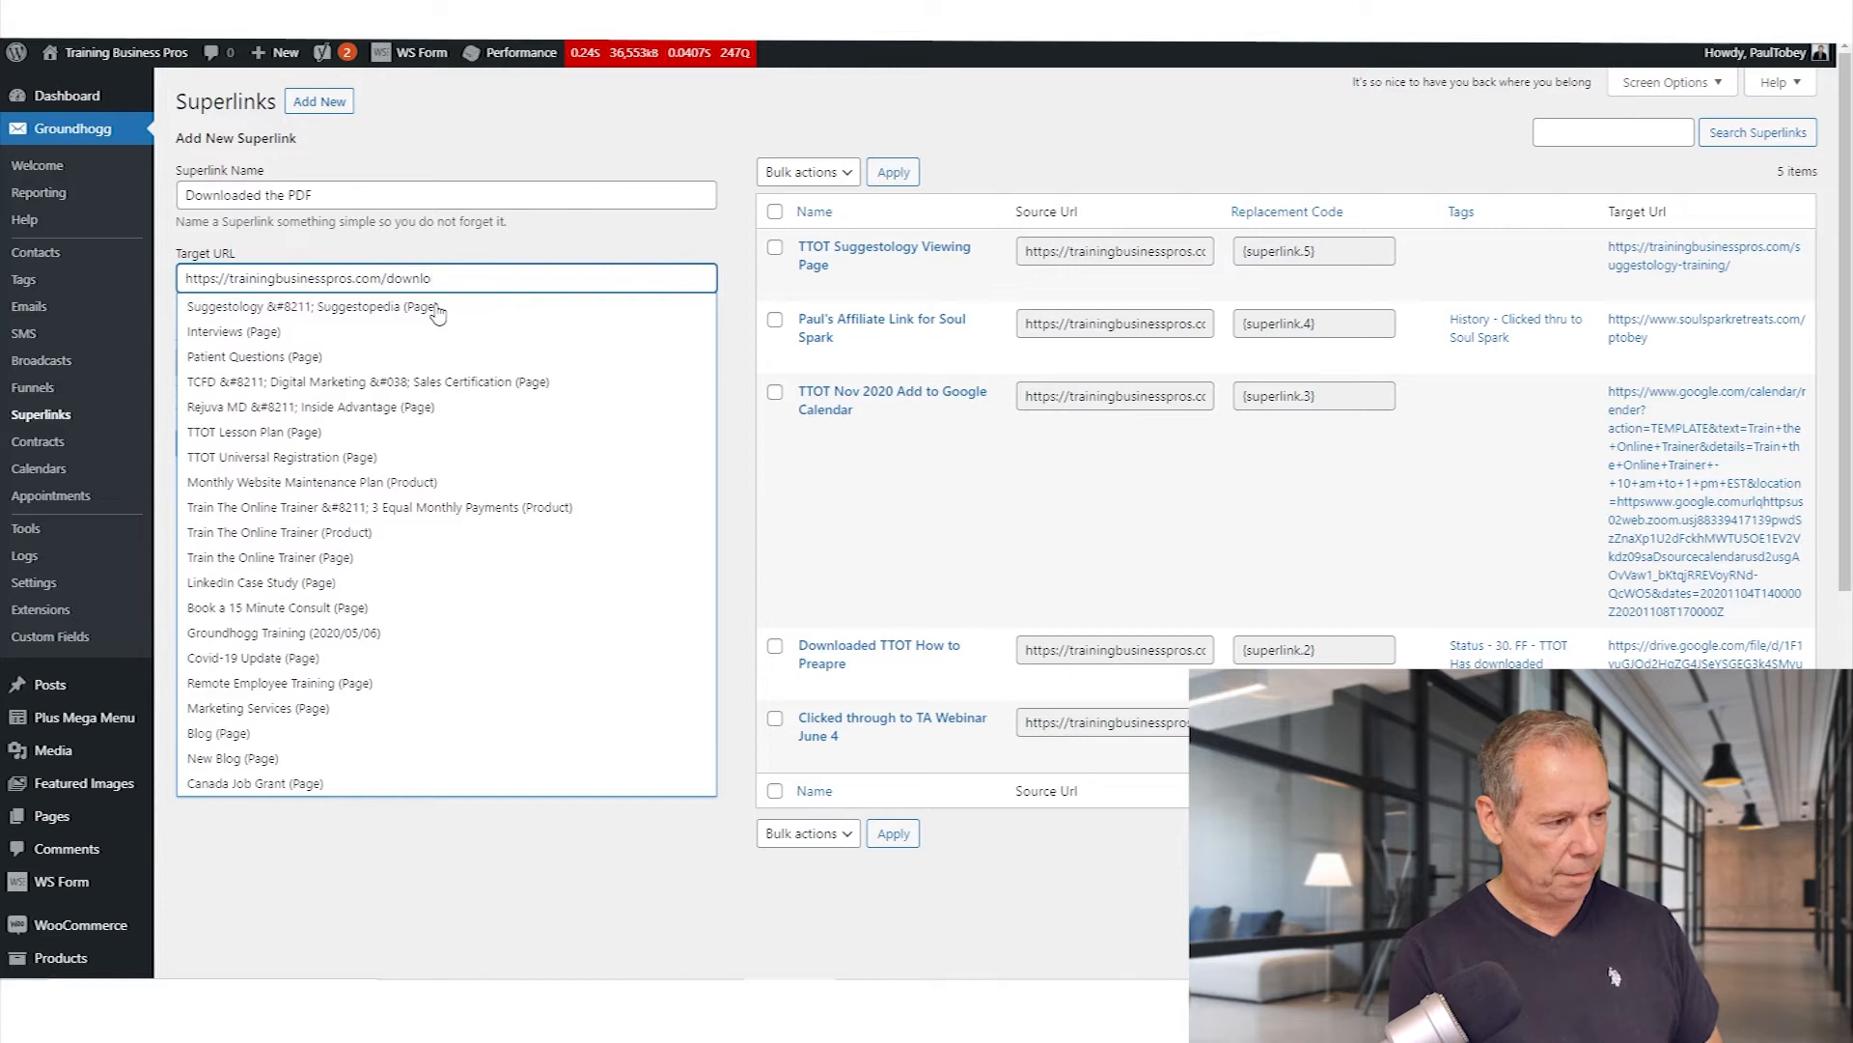
pyautogui.write('ad.pdf')
pyautogui.press('Return')
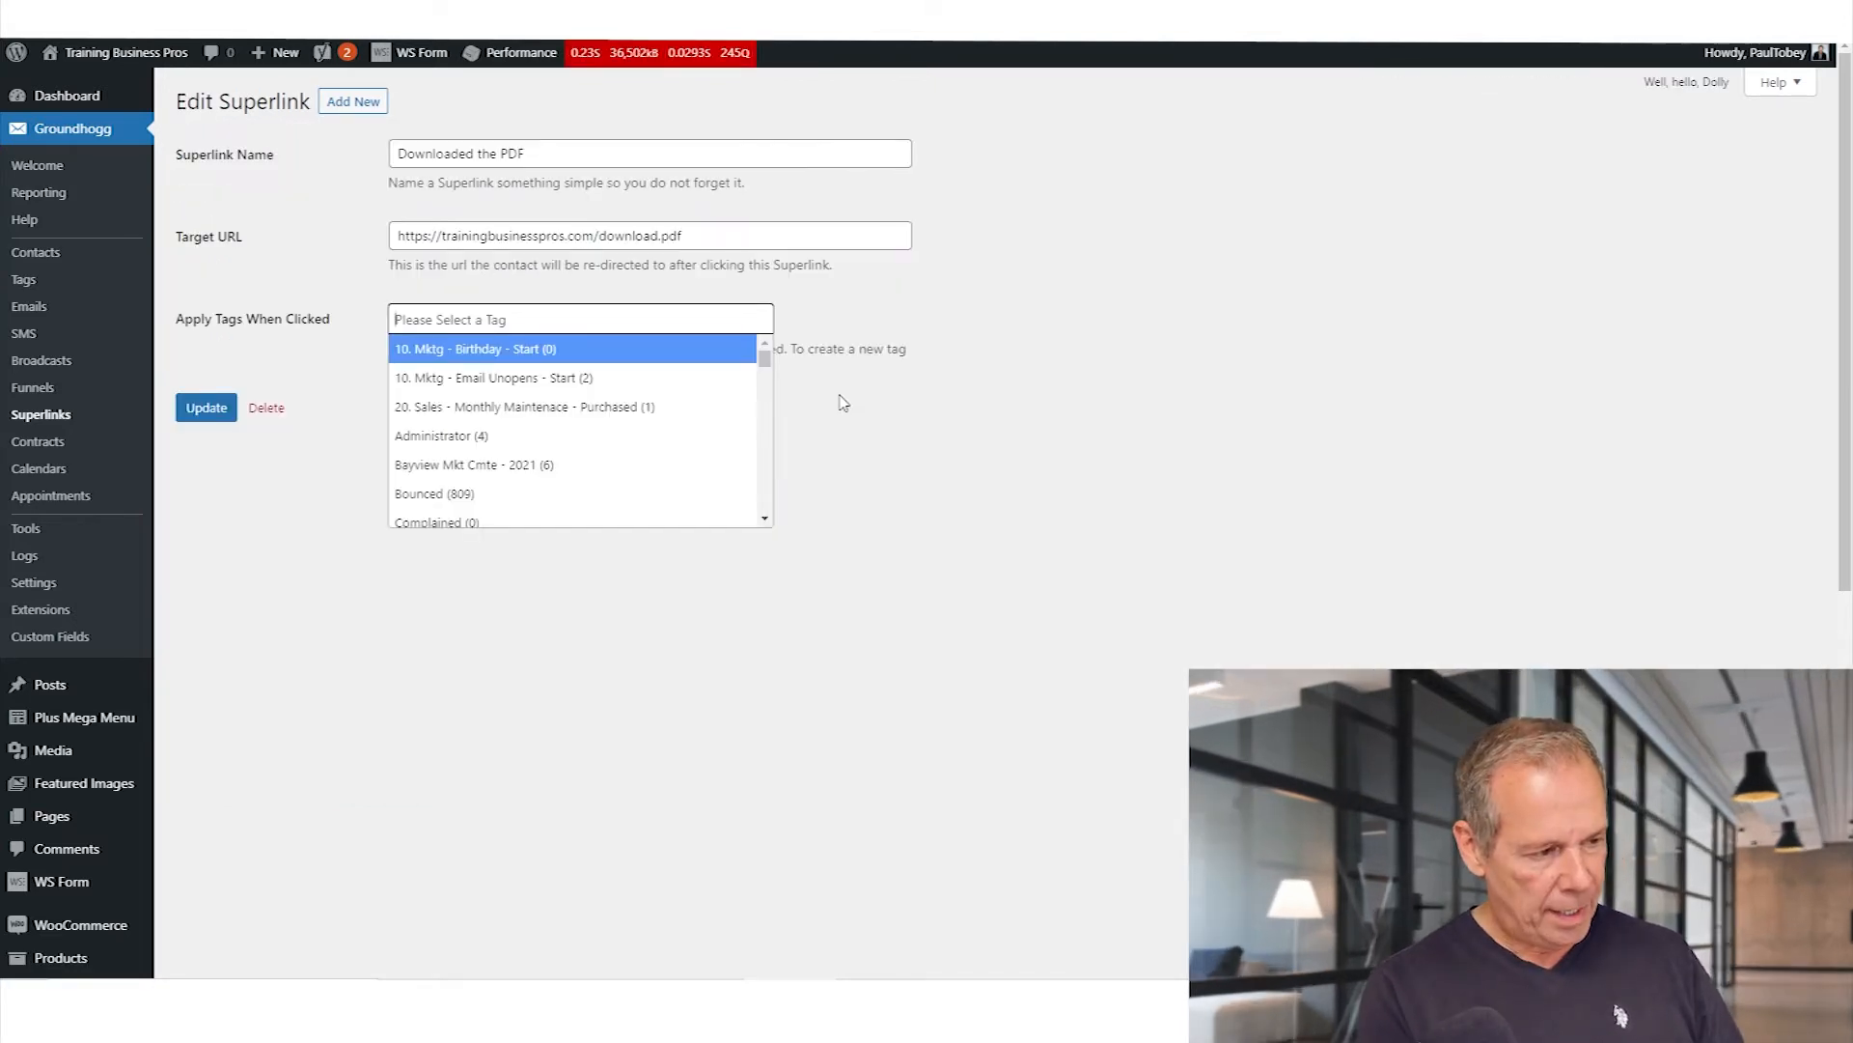
# Add a new contact tag named "Status 10. Mktg - Lead to Consult - Has Downloaded" on the Tags page.
pyautogui.write('Status')
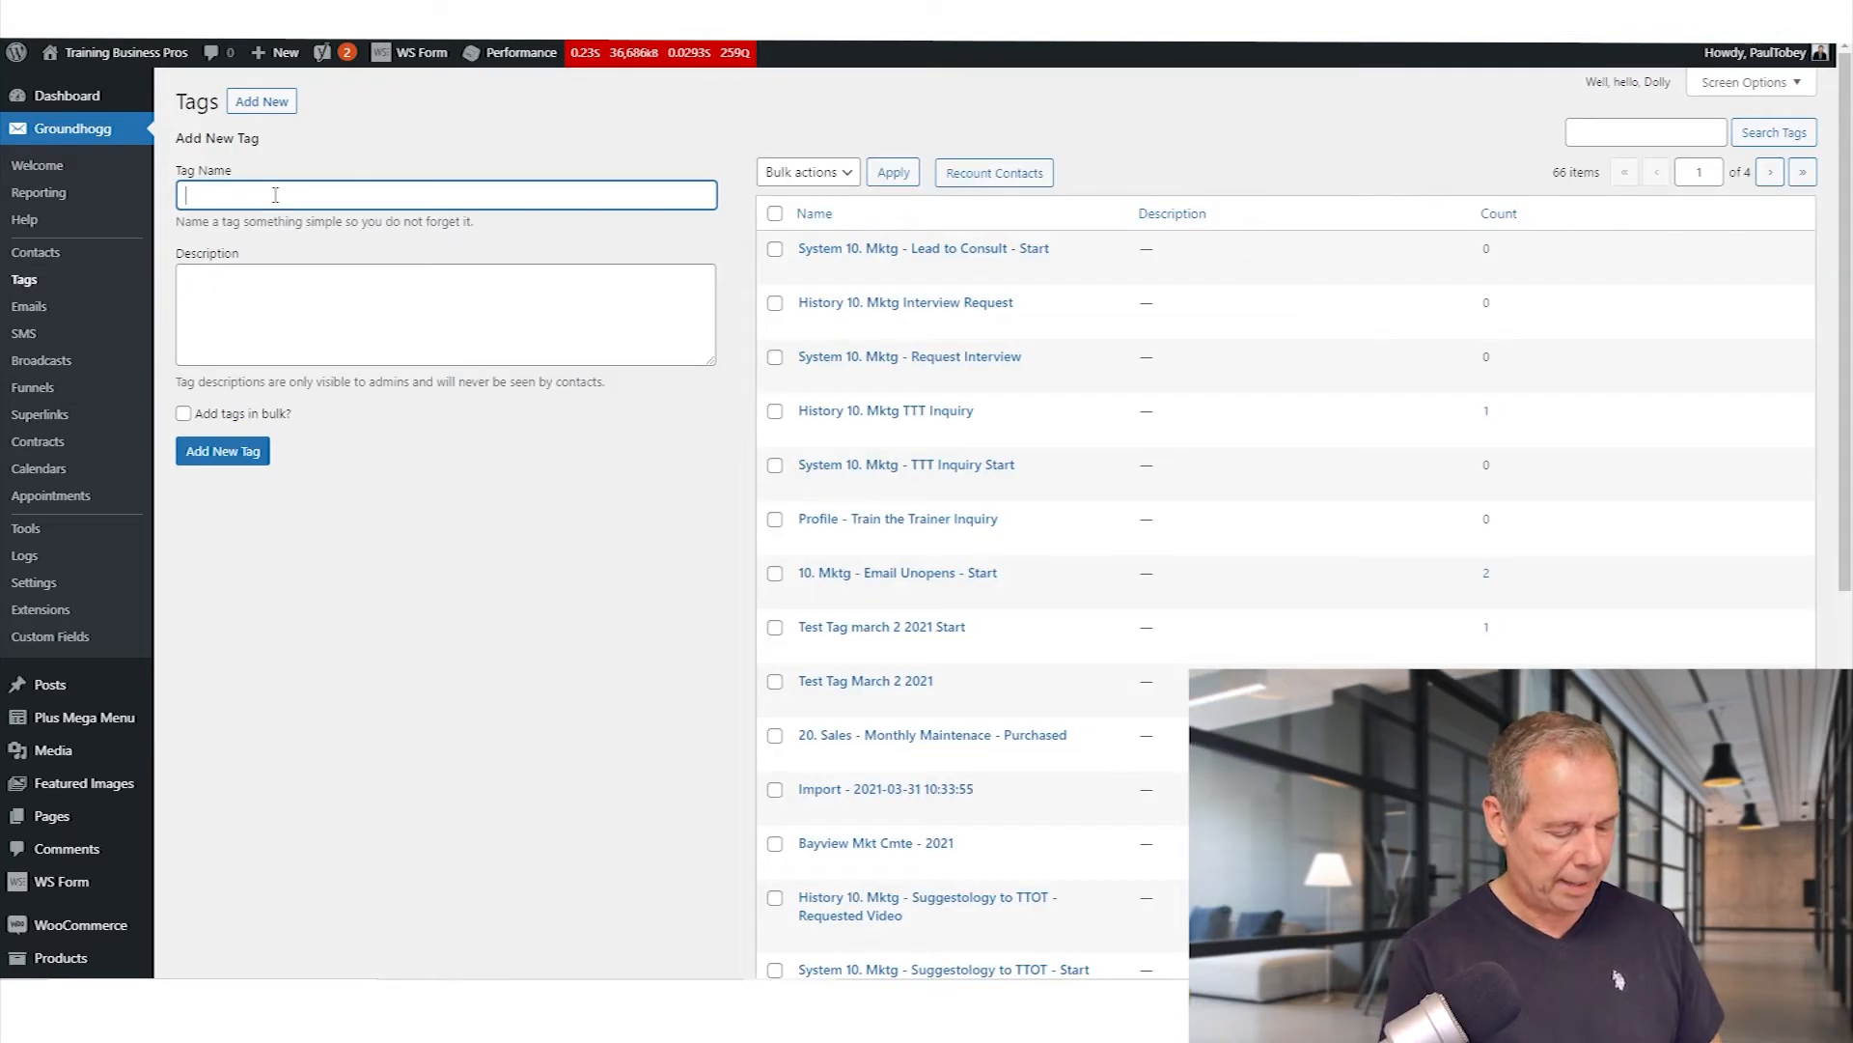
pyautogui.write('atus')
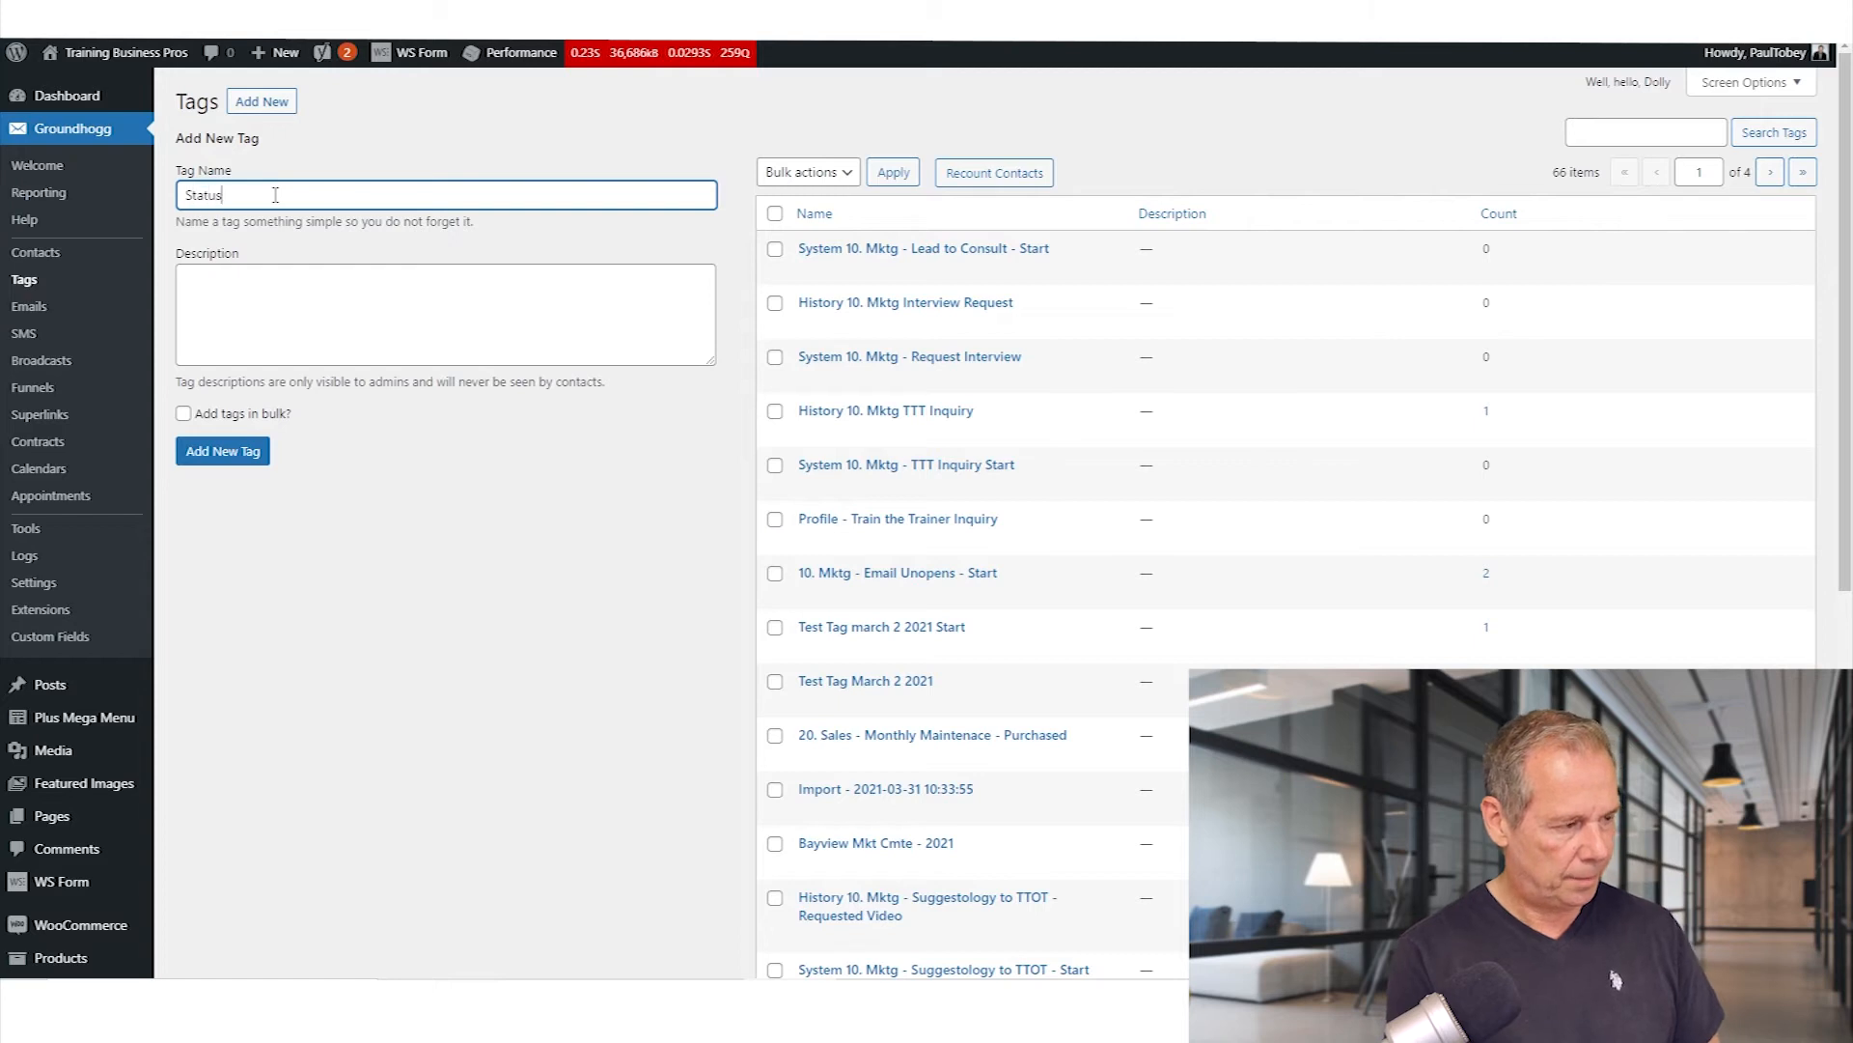
pyautogui.write('10. Mktg - Lead to Consult')
pyautogui.write('- ')
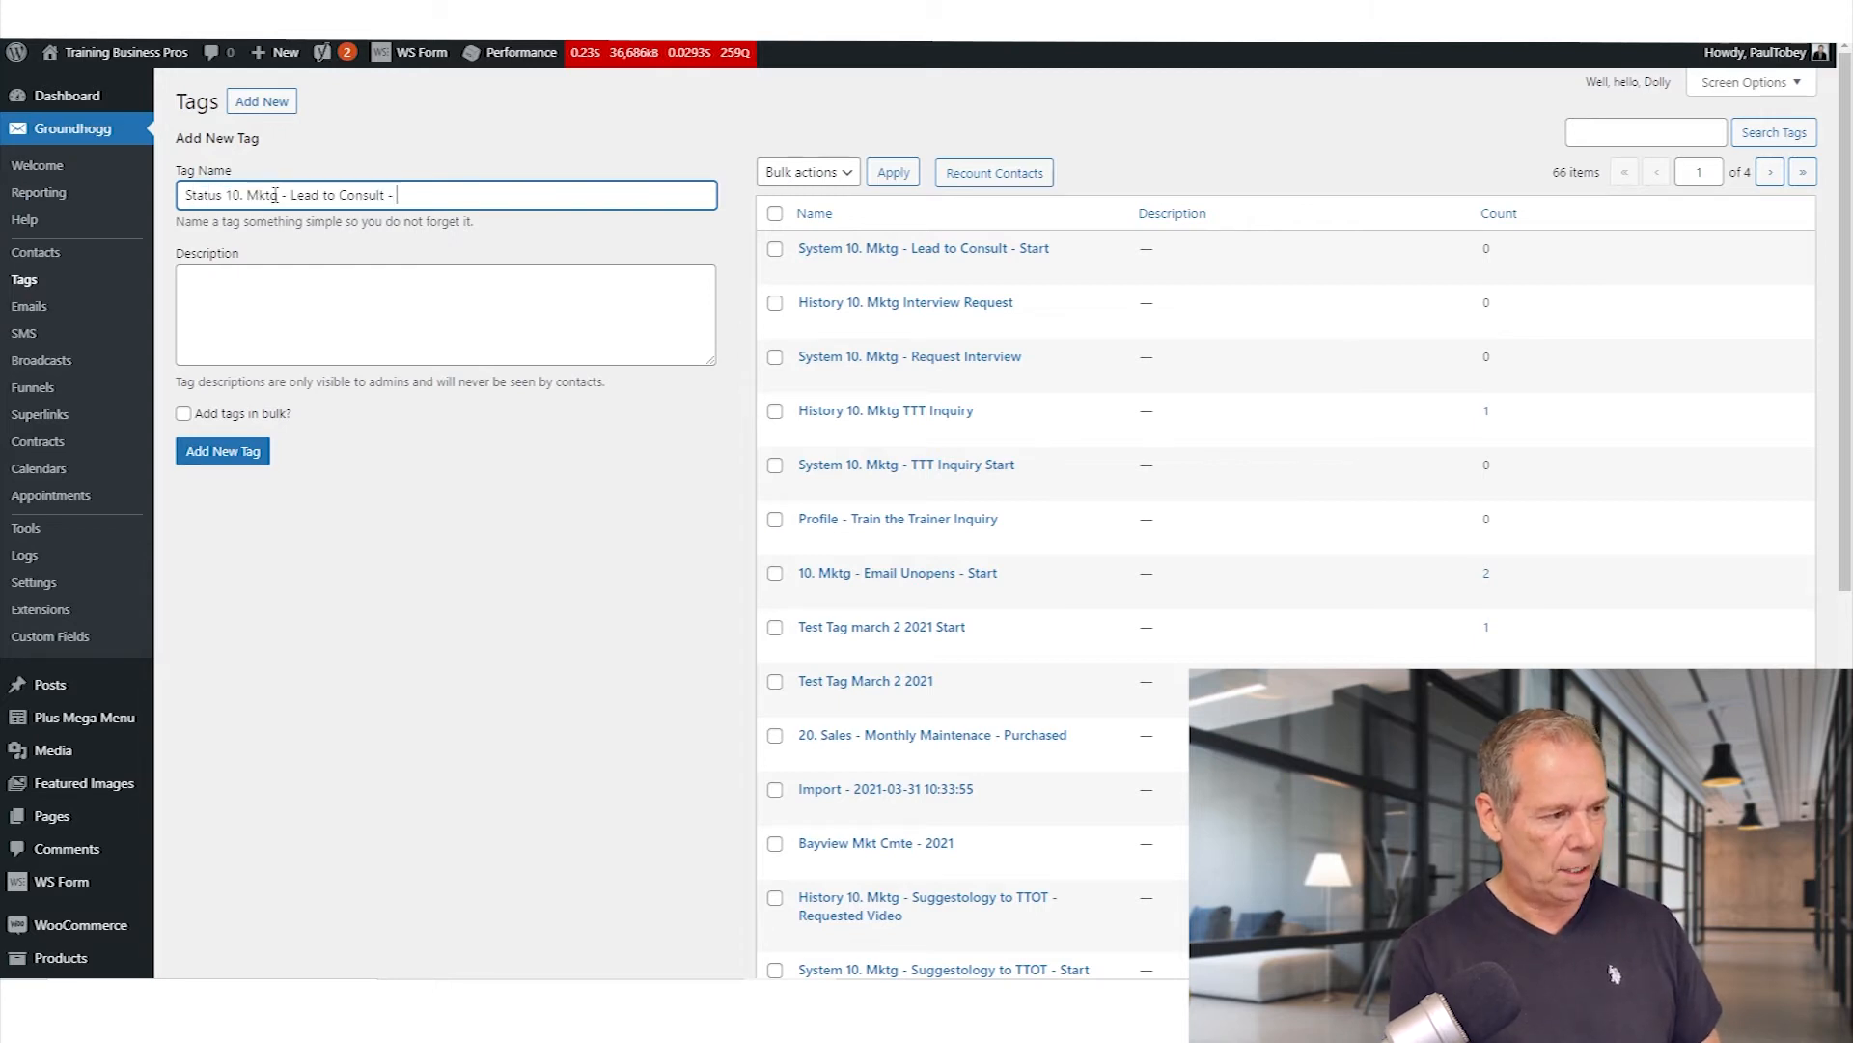
pyautogui.write('Has ')
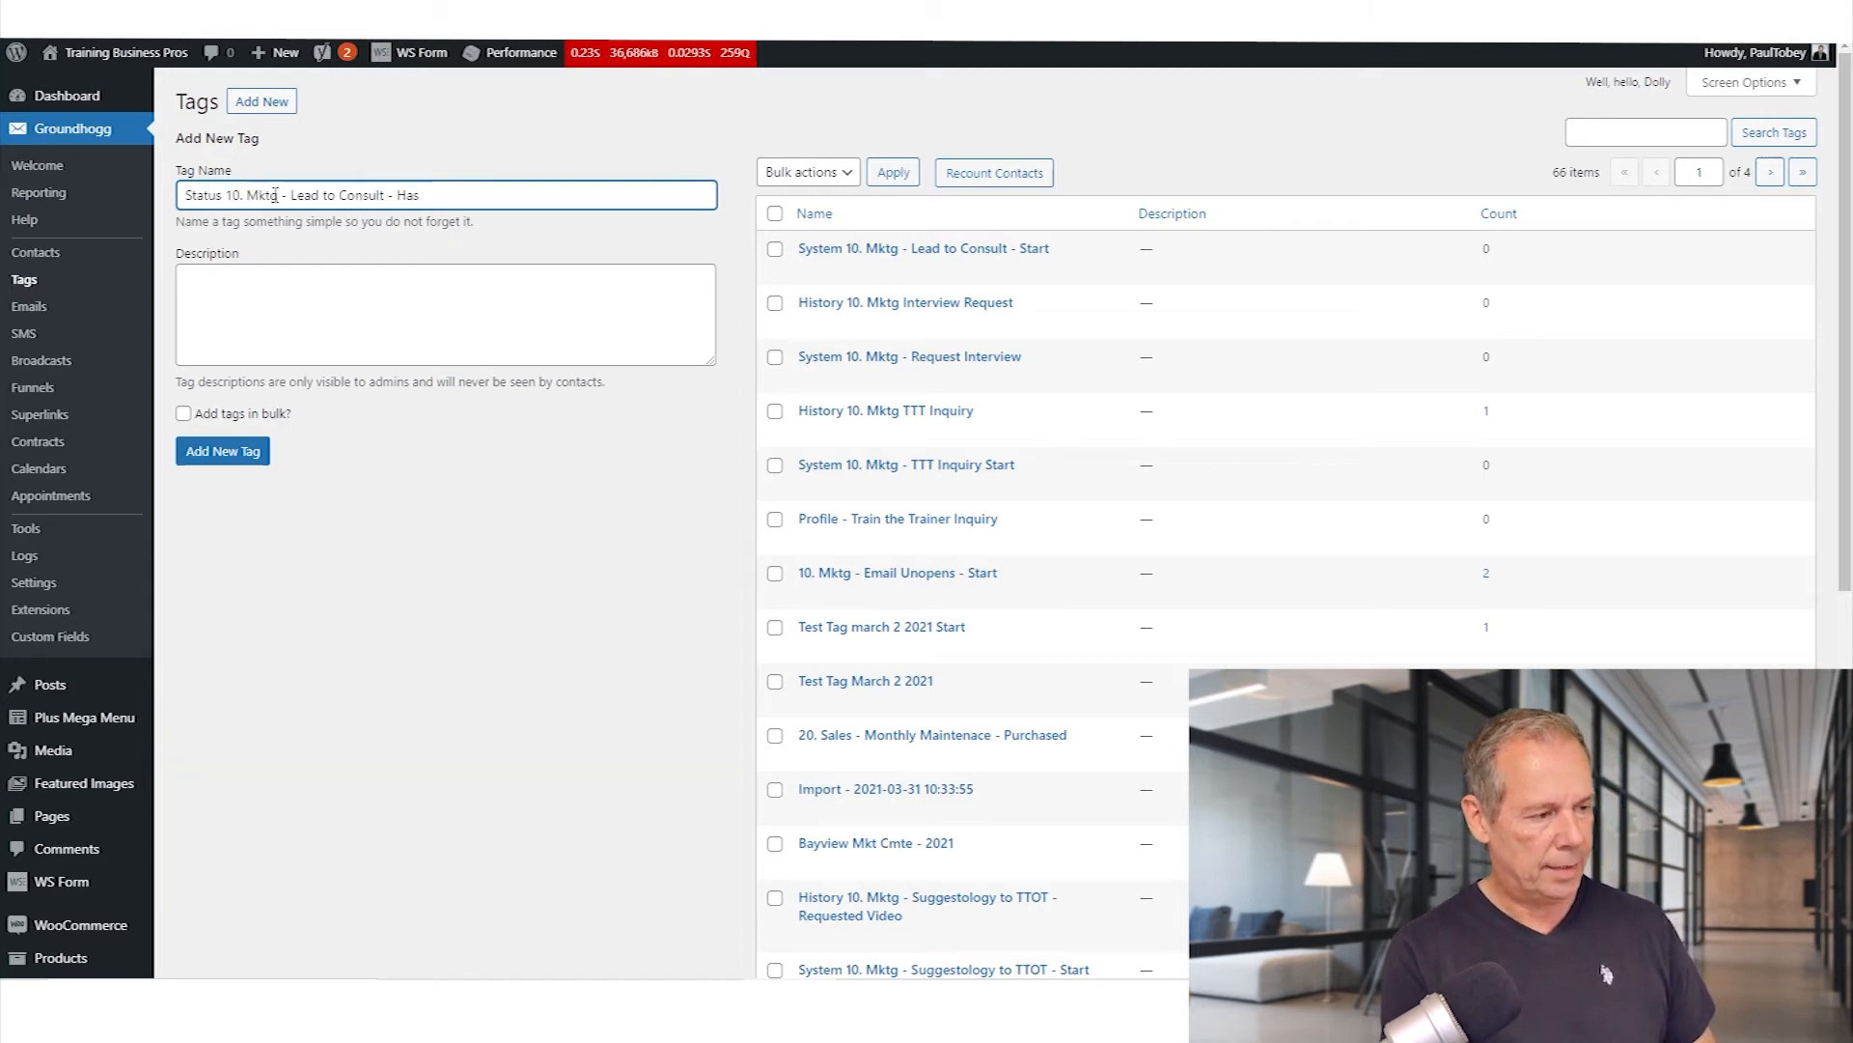
pyautogui.write('Downl')
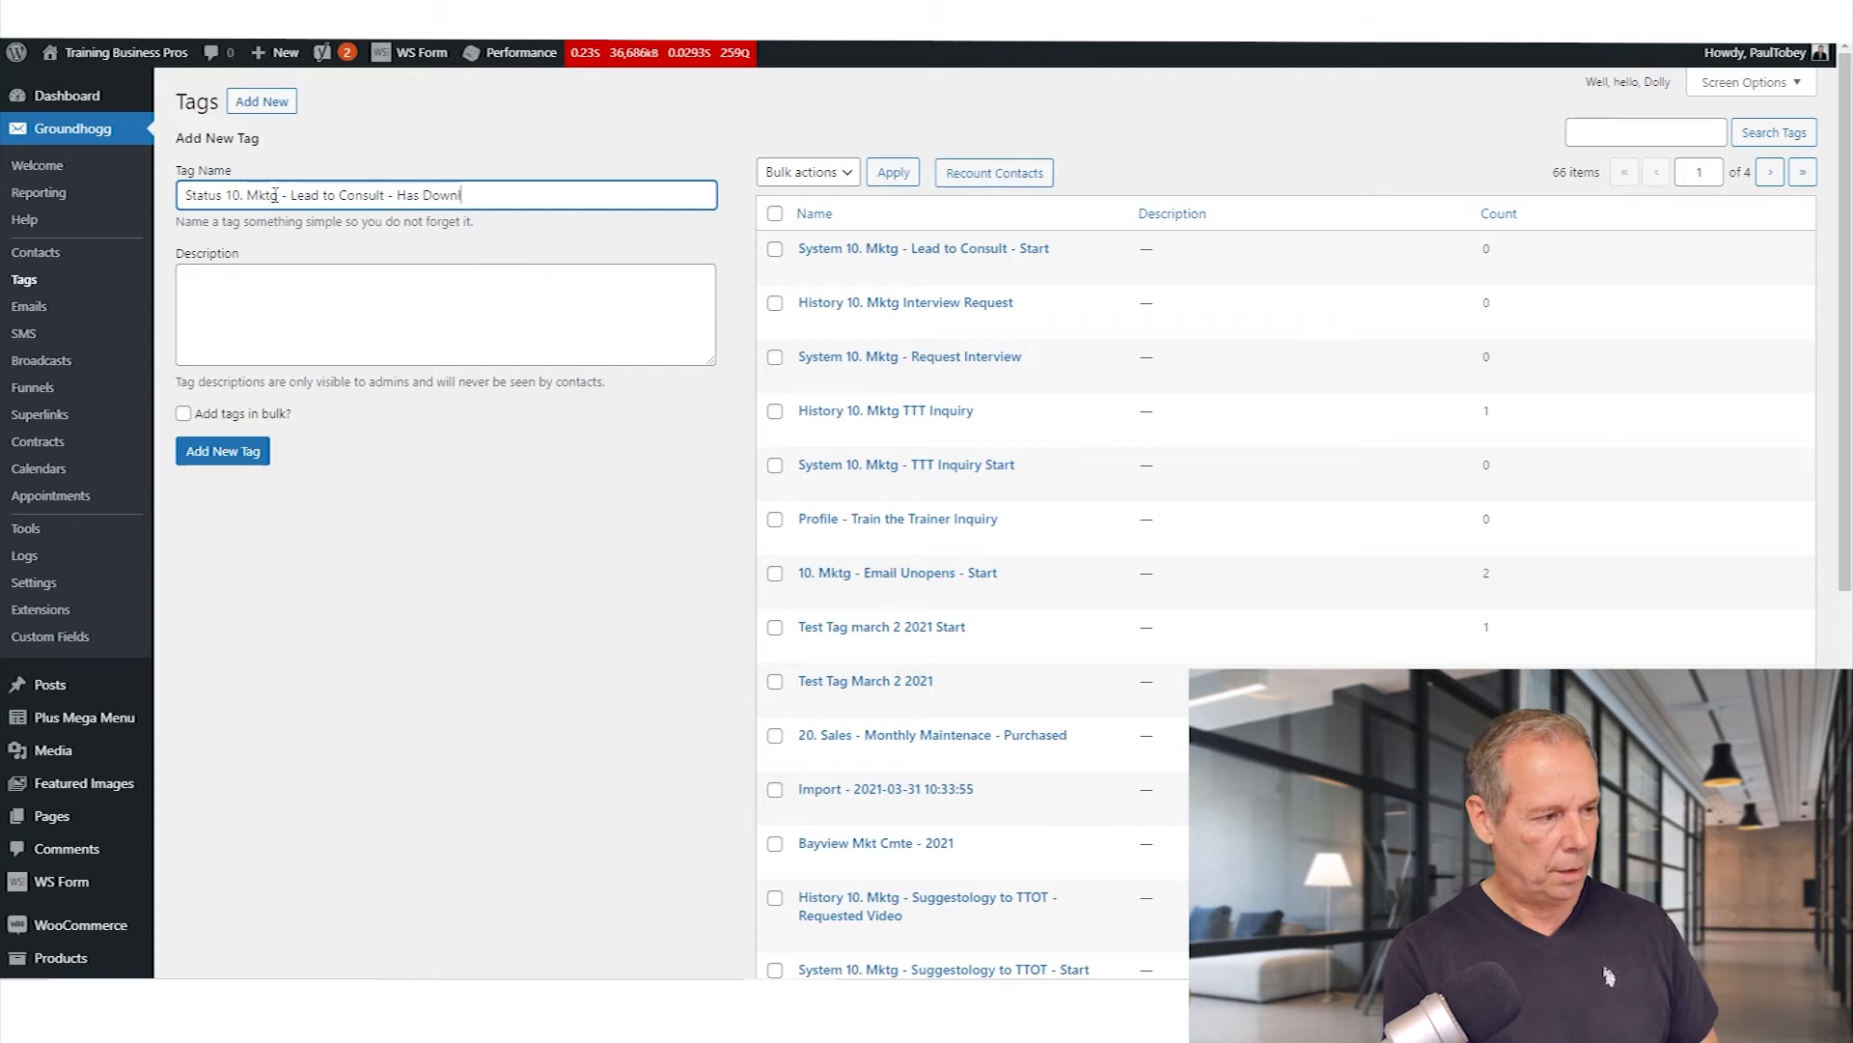
pyautogui.write('oaded')
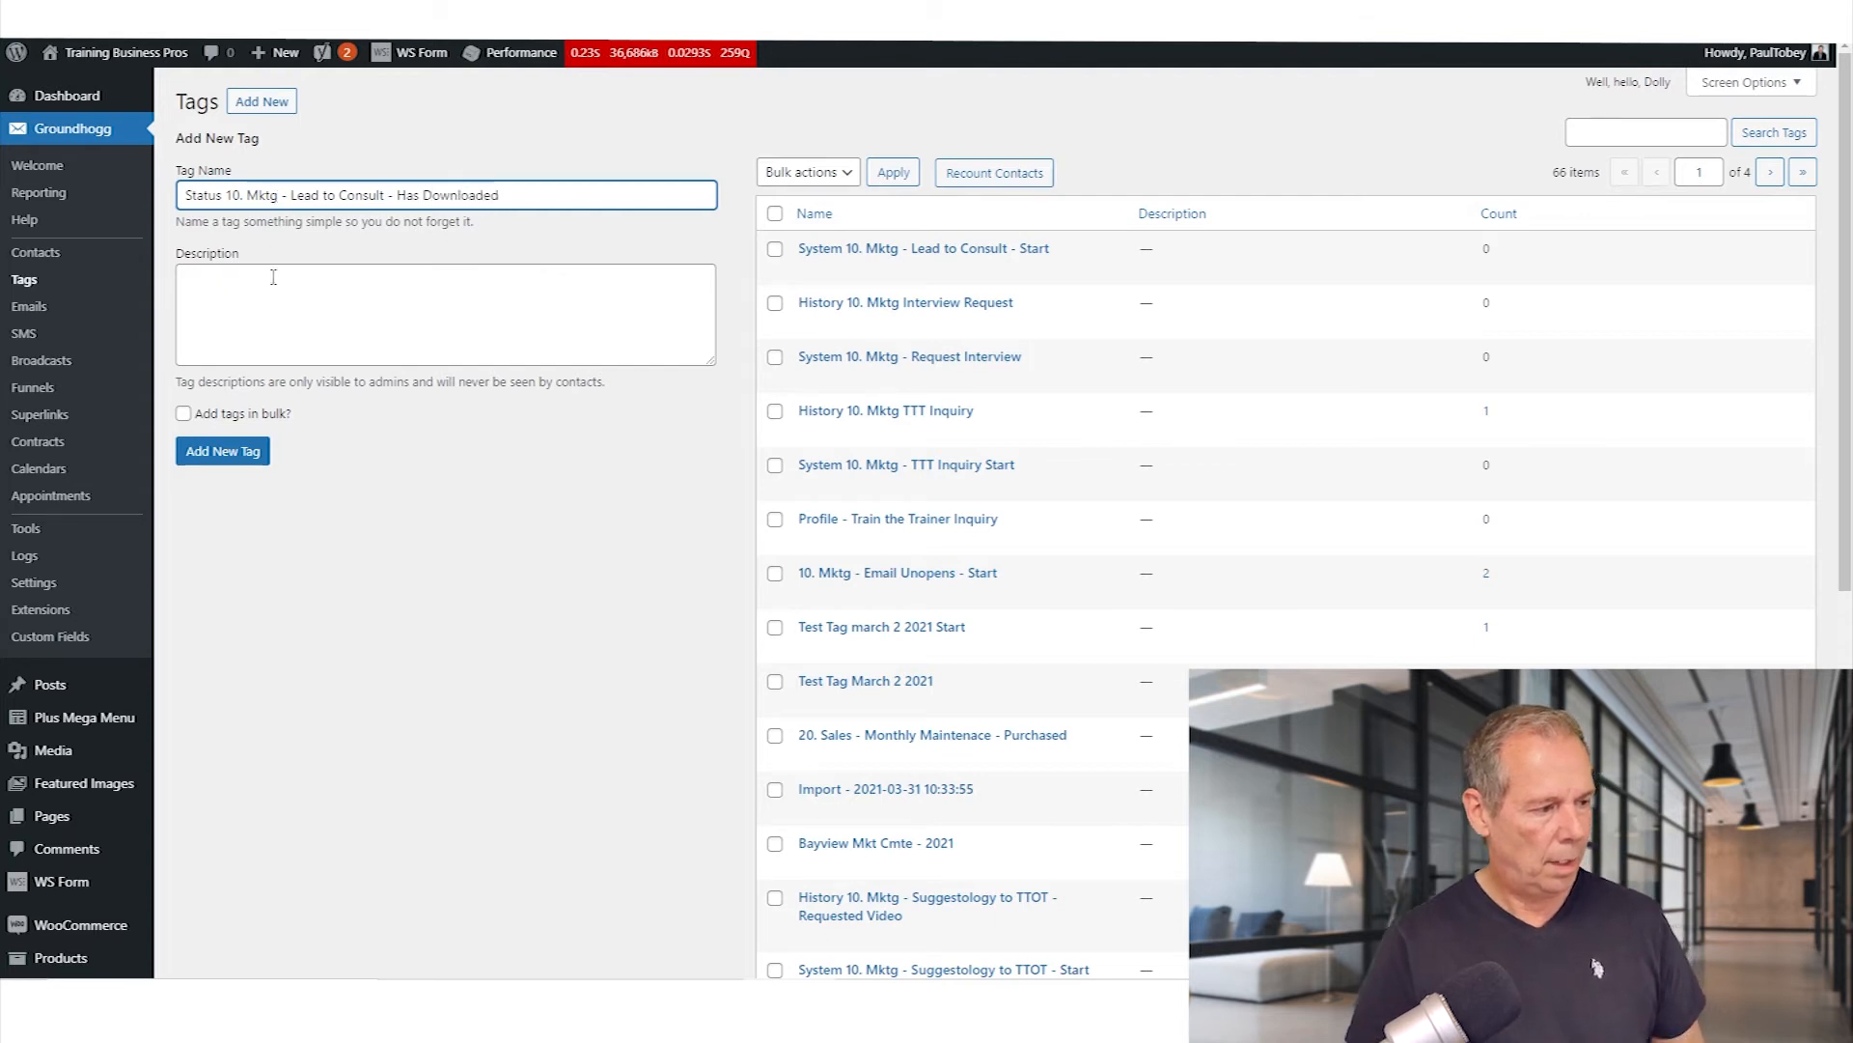
pyautogui.click(248, 453)
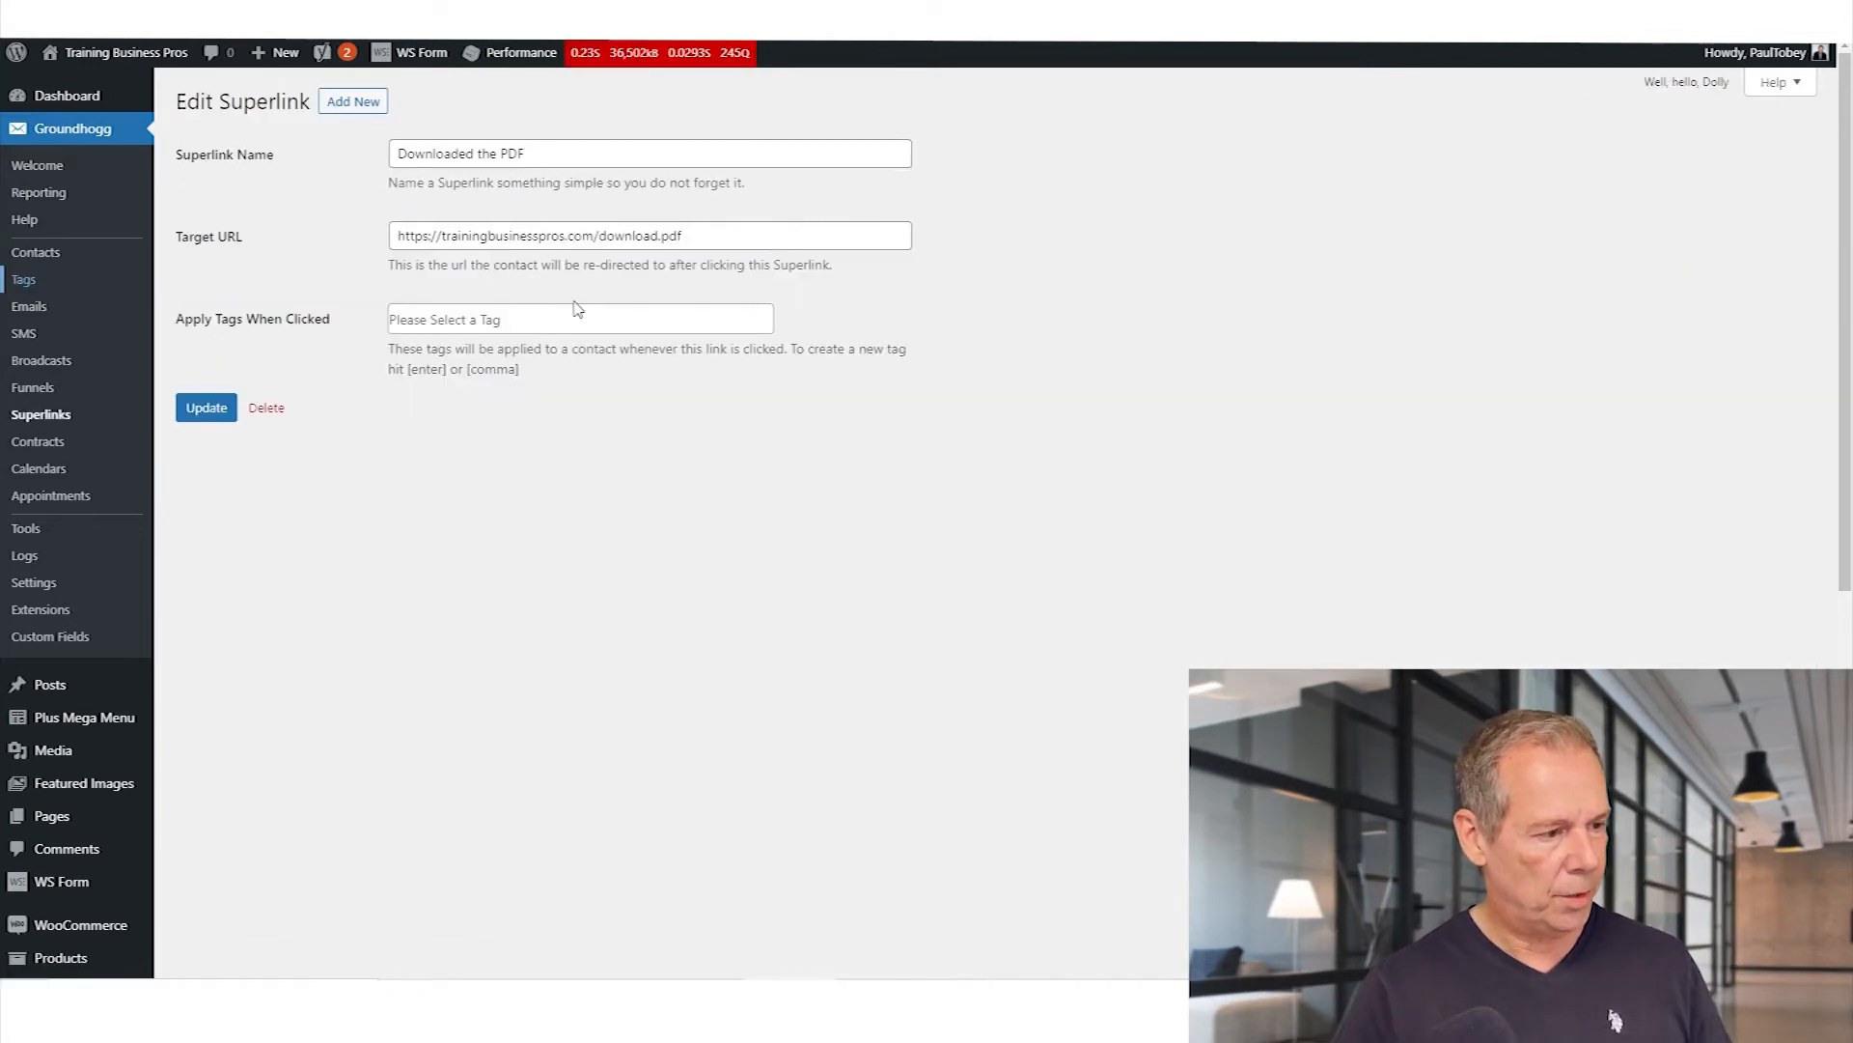
# Make the "Downloaded the PDF" superlink apply the tag "Status 10. Mktg - Lead to Consult - Has Downloaded" when clicked, and update it.
pyautogui.click(576, 317)
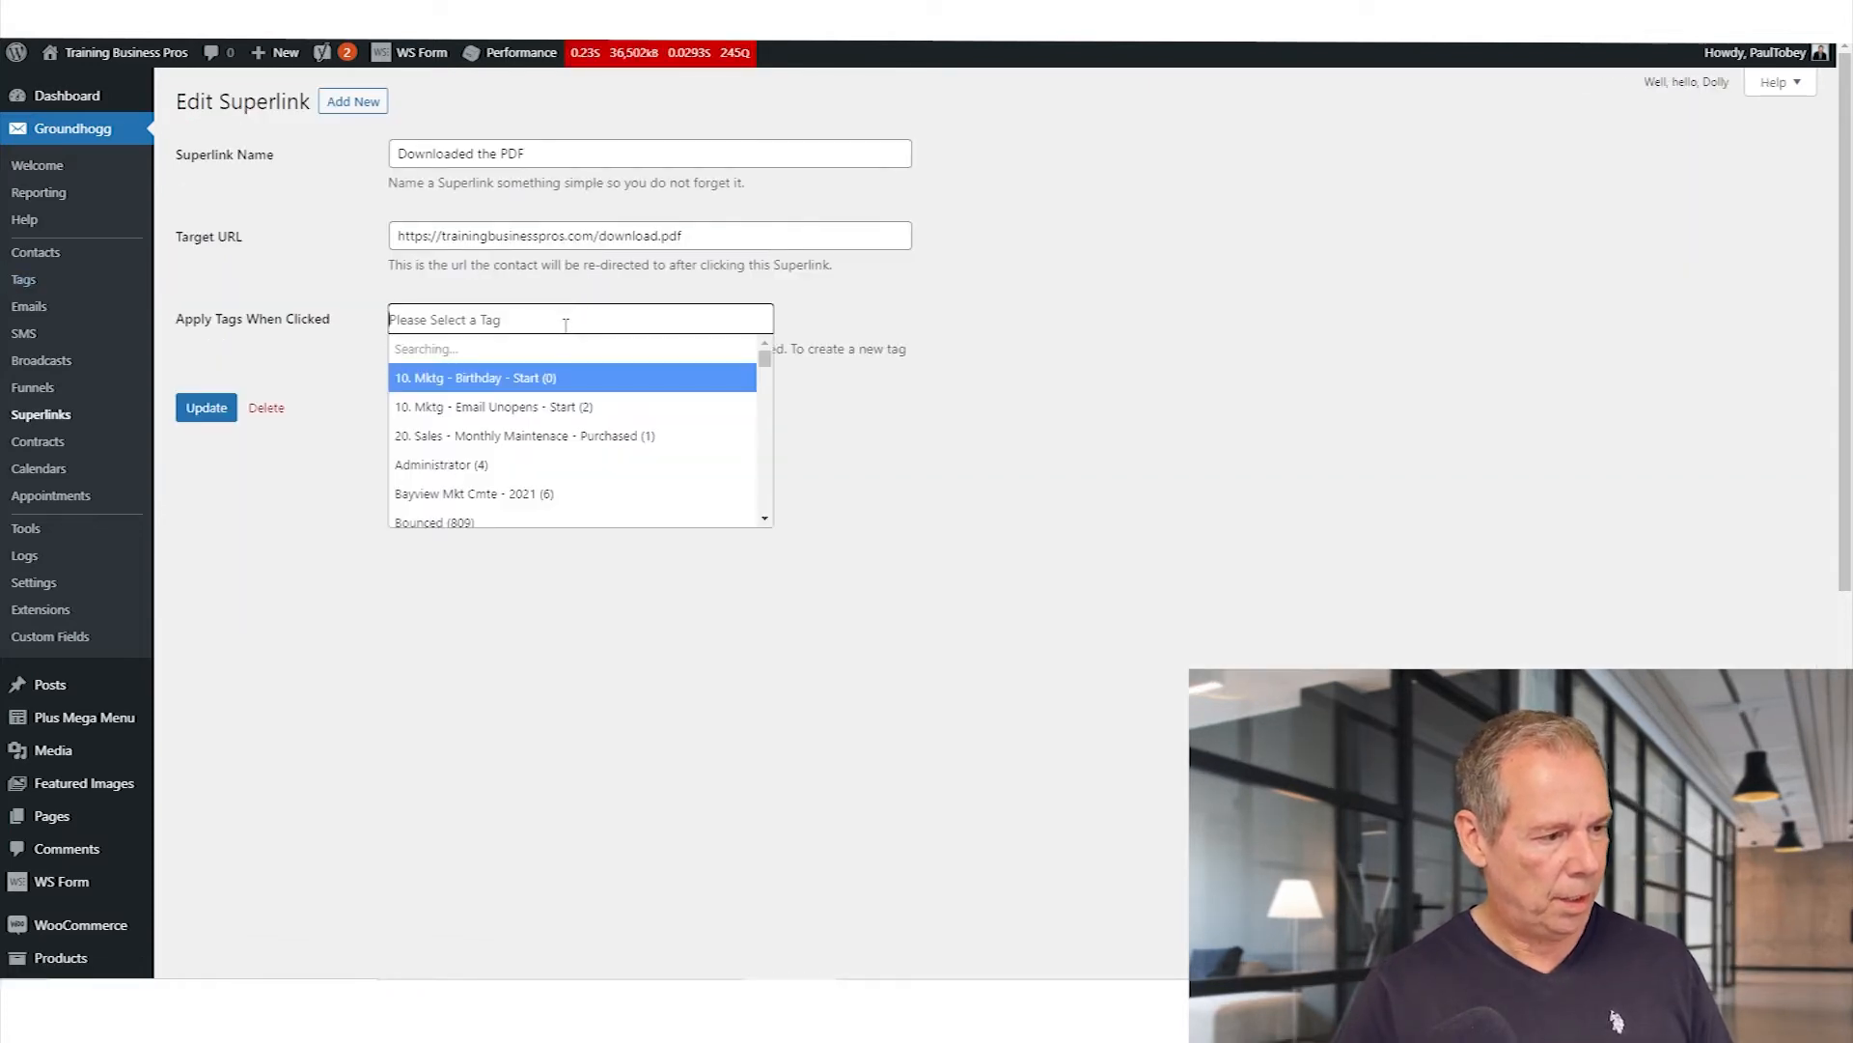
pyautogui.write('has do')
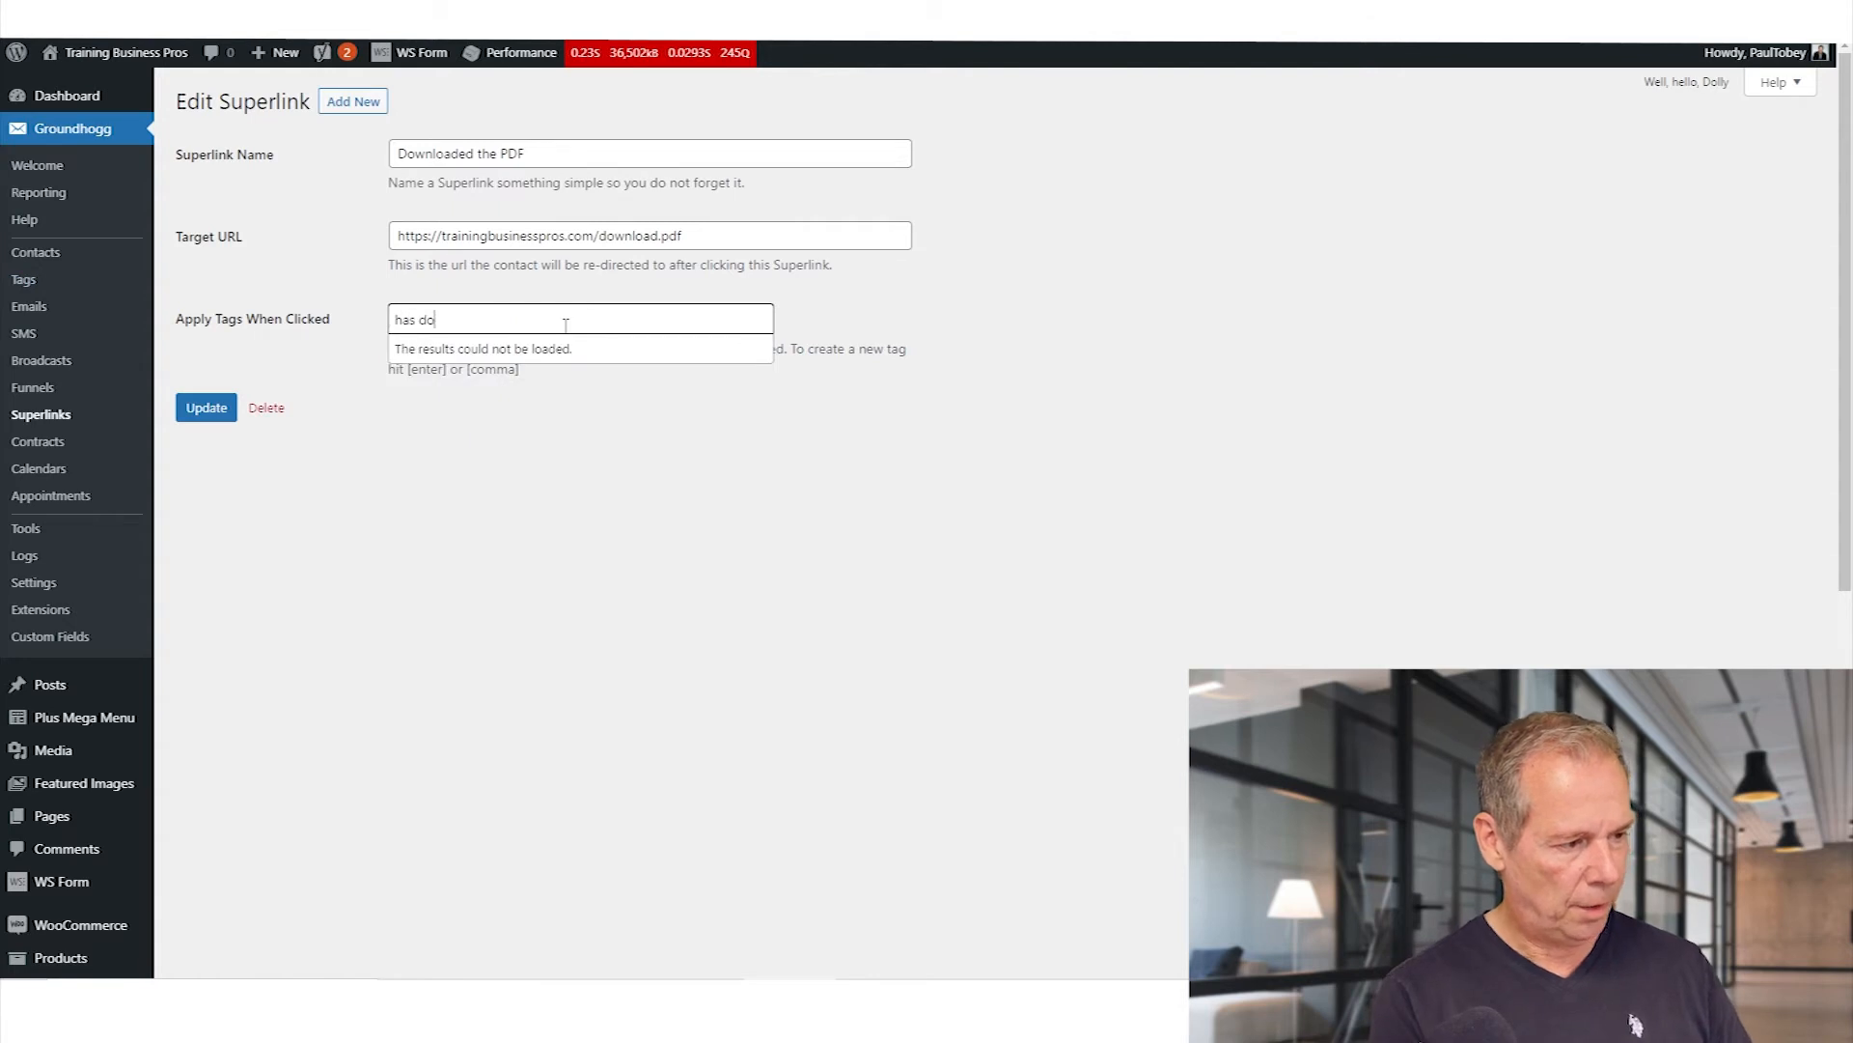
pyautogui.write('wnloaded')
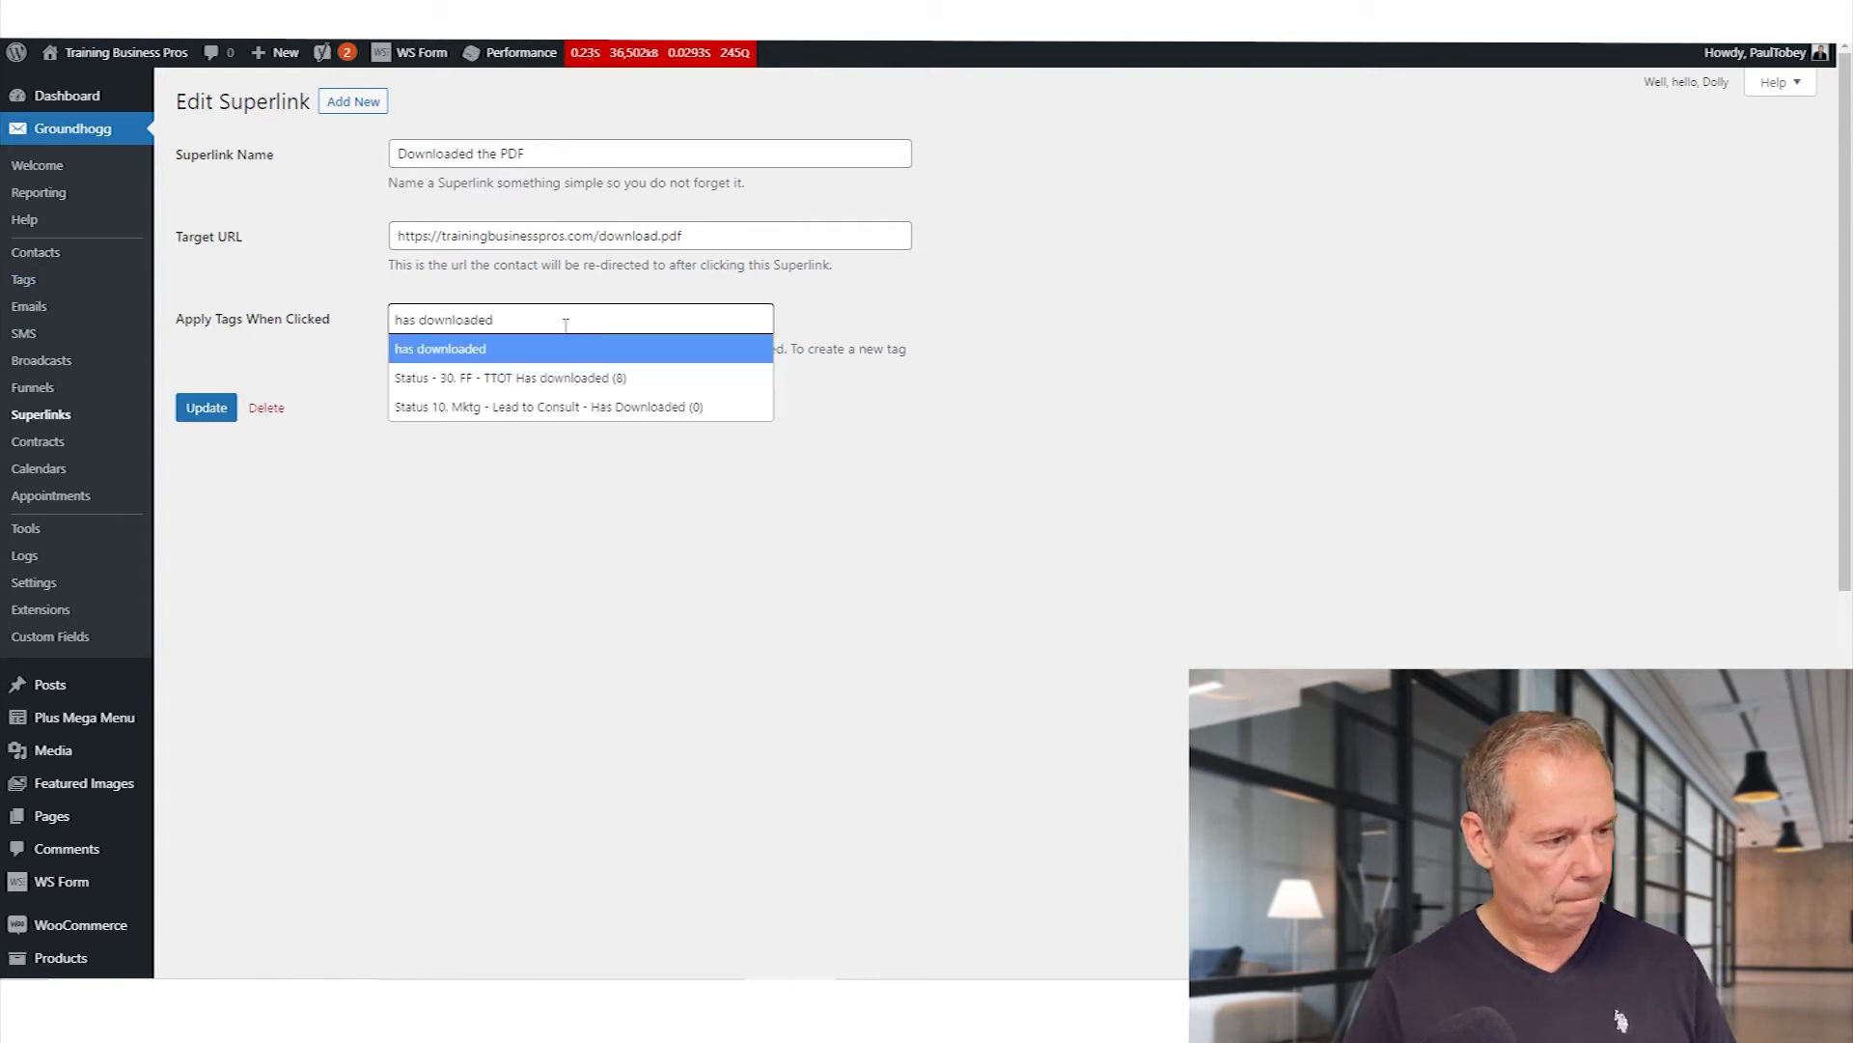
pyautogui.click(628, 406)
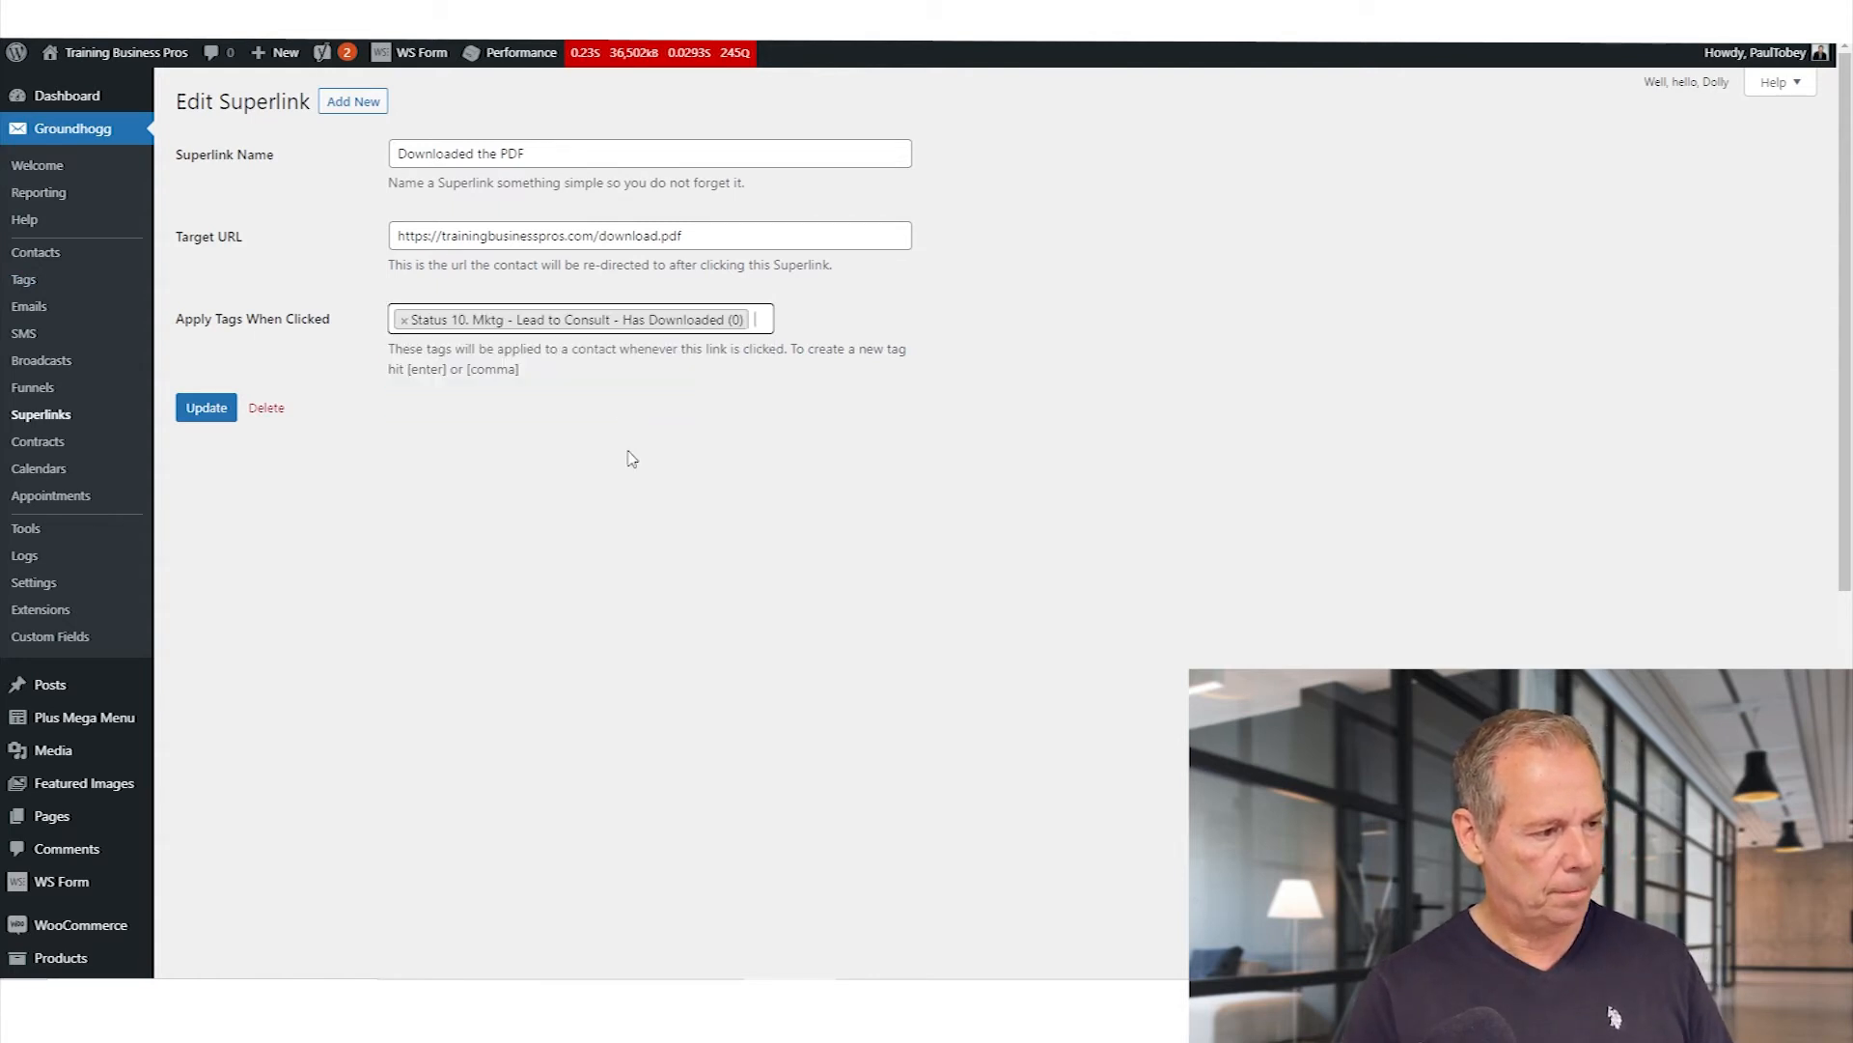
pyautogui.click(207, 407)
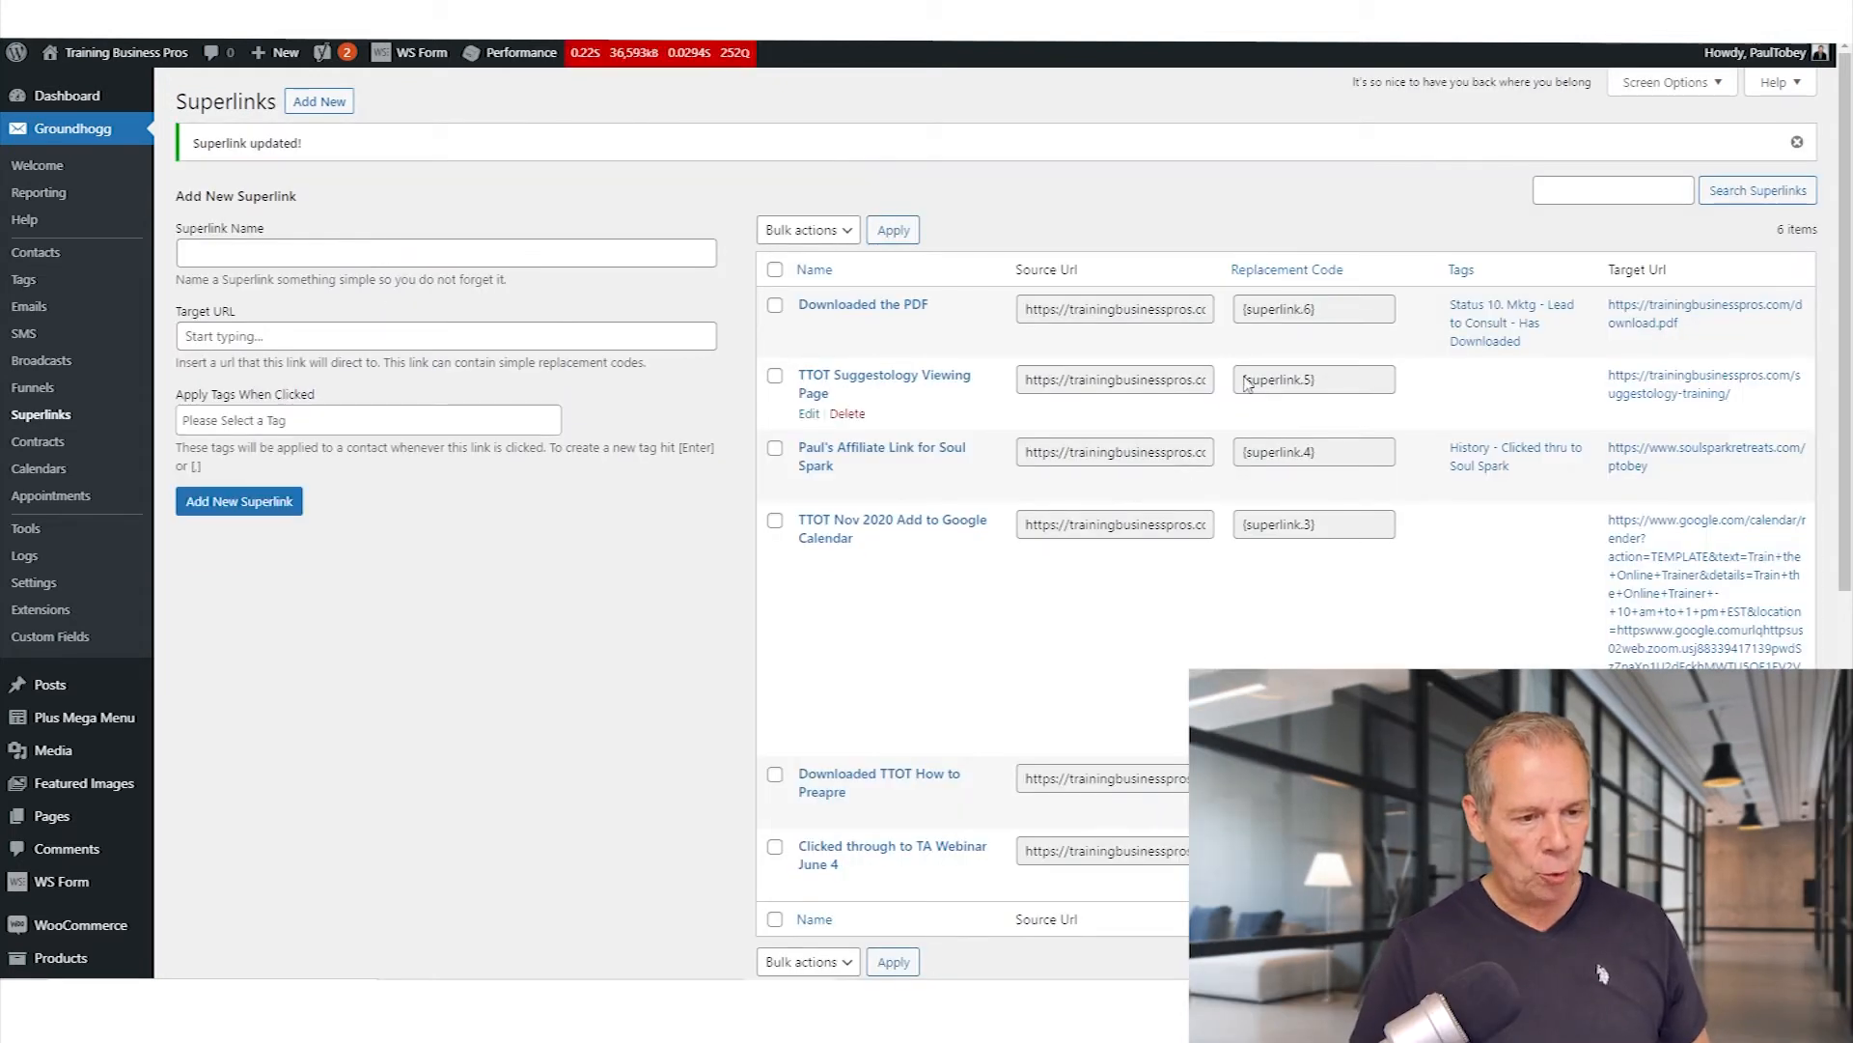
# Copy the replacement code {superlink.6} of the "Downloaded the PDF" superlink and return to the funnel editor's browser tab.
pyautogui.click(1248, 307)
pyautogui.moveTo(1248, 304); pyautogui.dragTo(1432, 398)
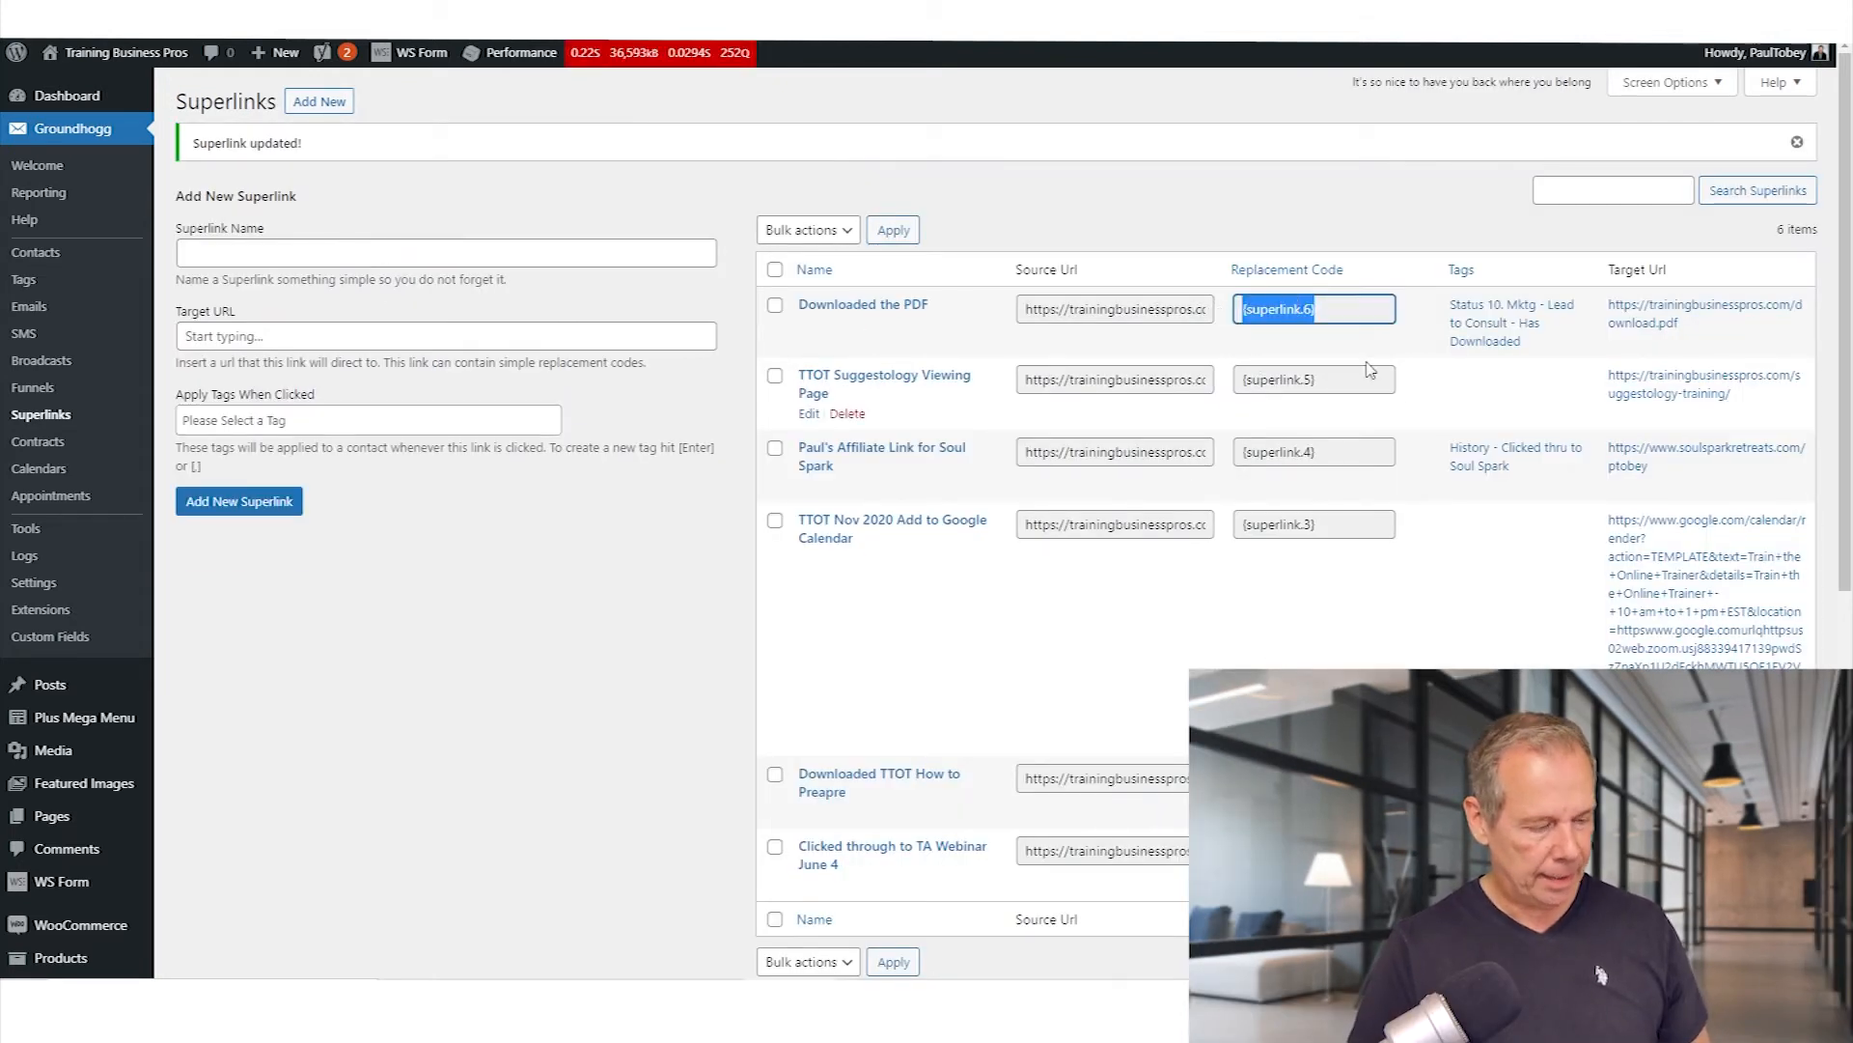
pyautogui.hotkey('ctrl', 'Tab')
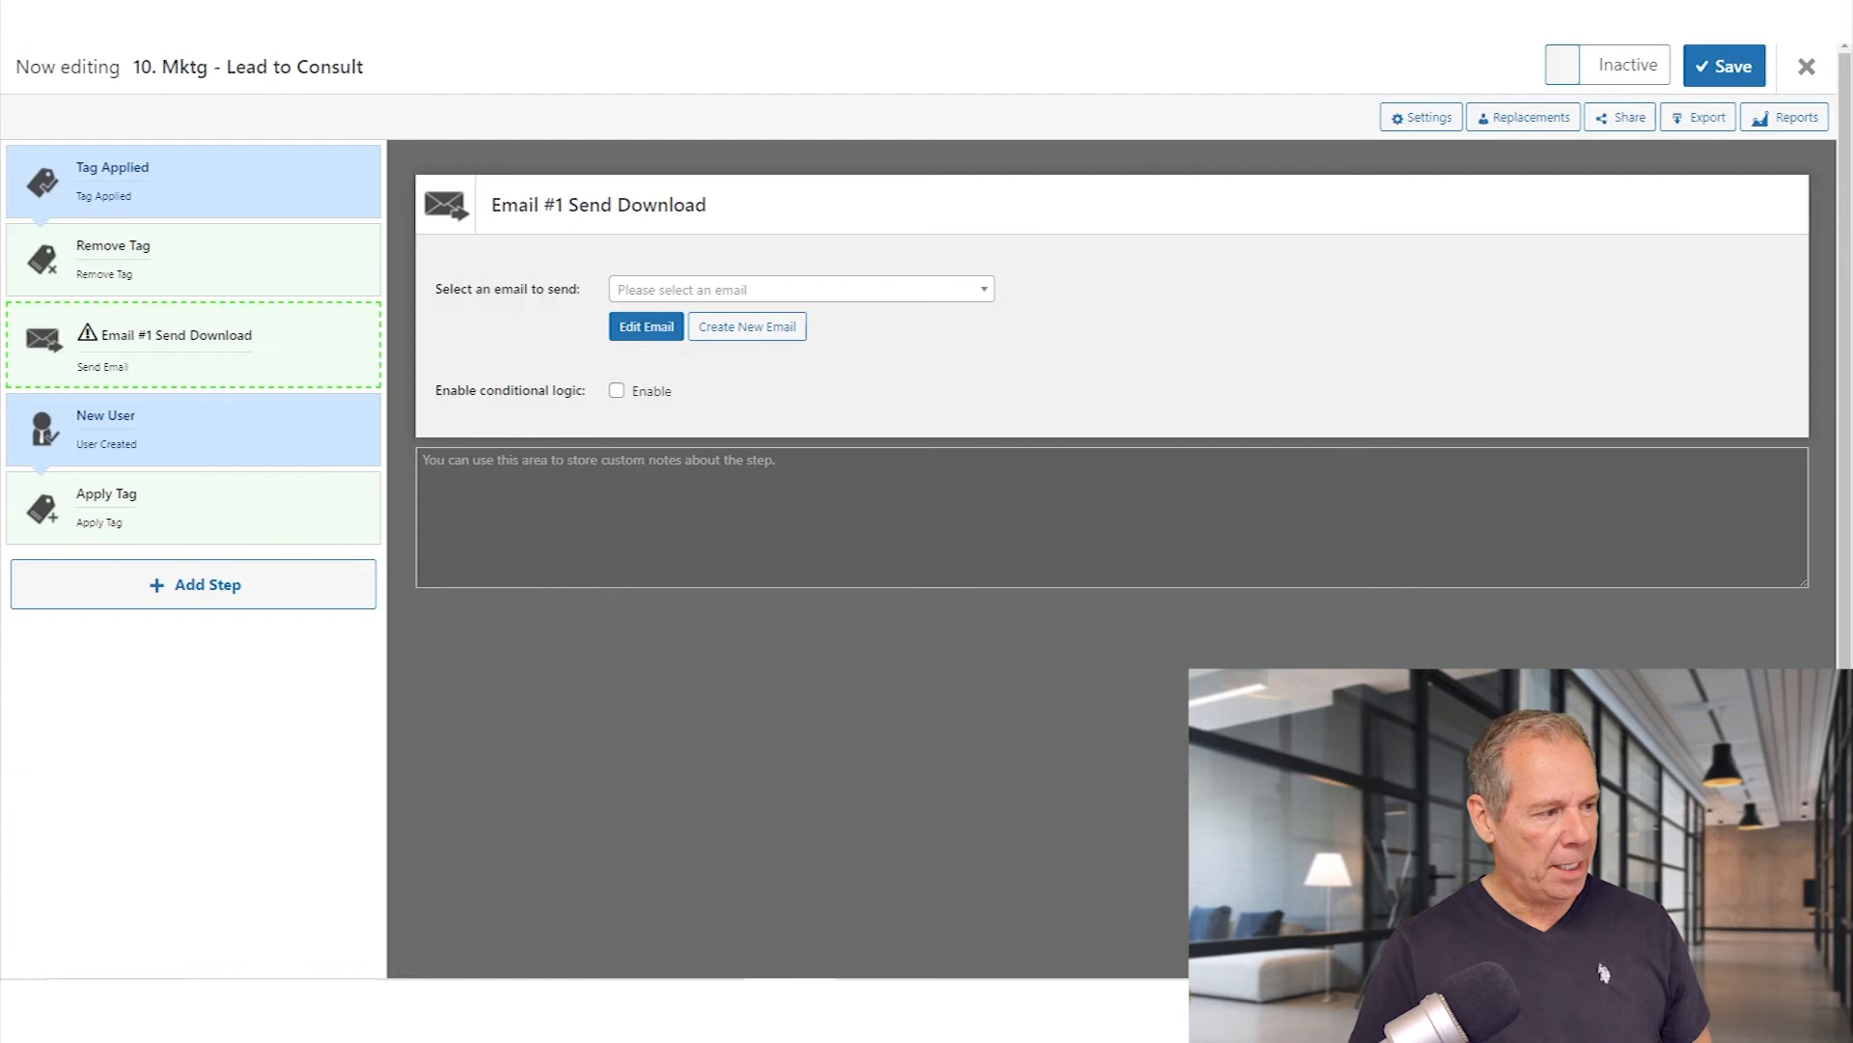
# Create a new email for the "Email #1 Send Download" step, using "Review Request - Email 1" as the starting point.
pyautogui.click(210, 340)
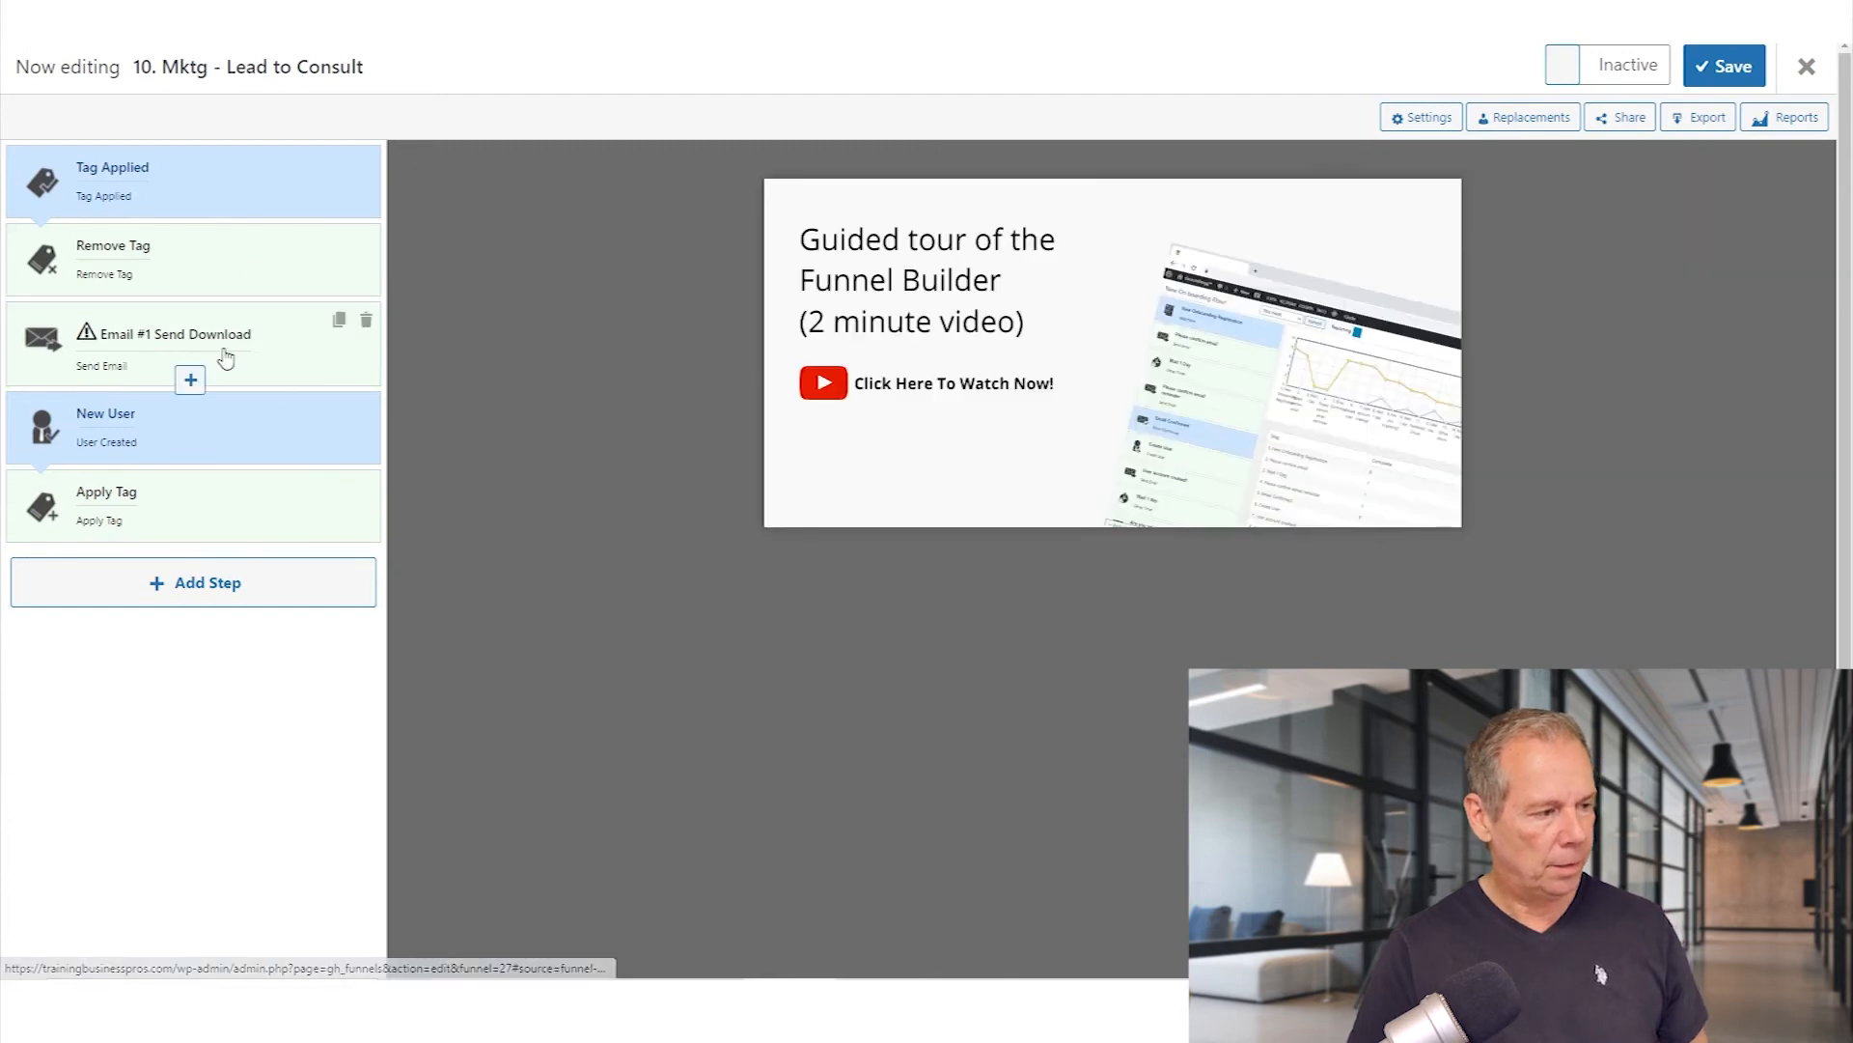
pyautogui.click(232, 363)
pyautogui.click(738, 328)
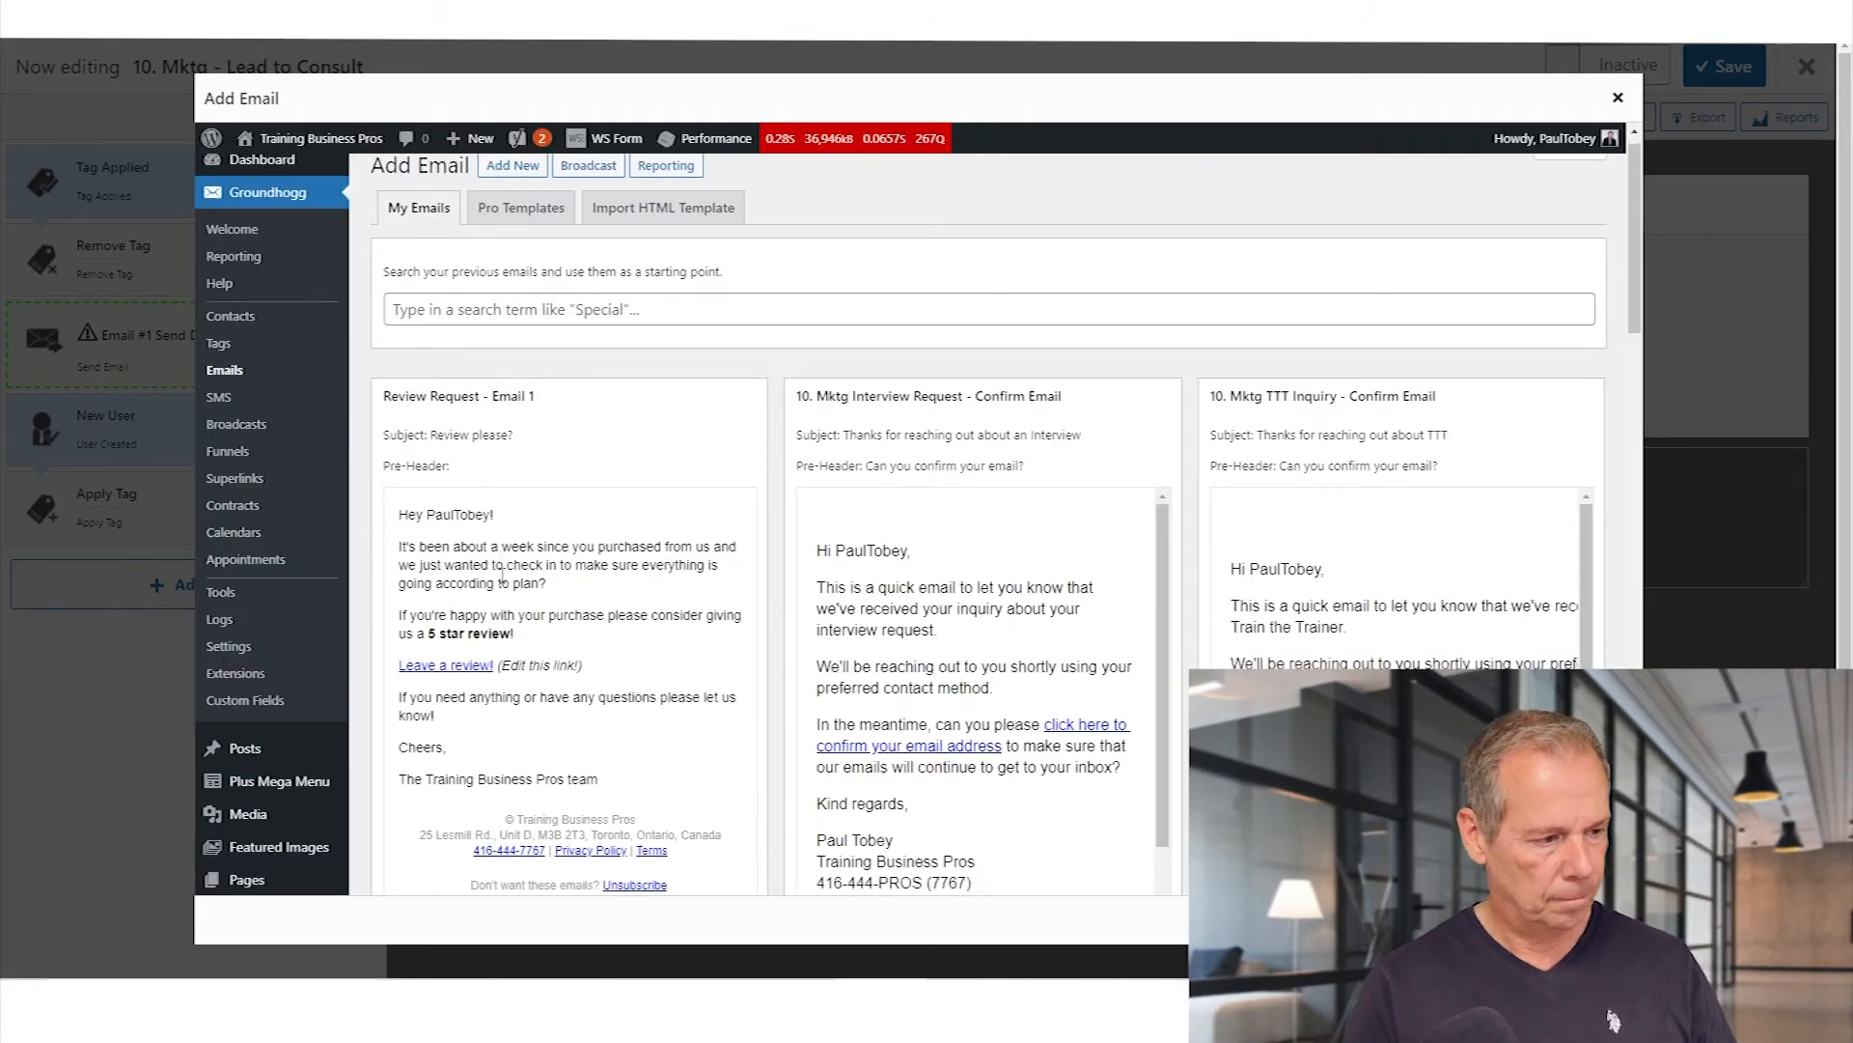
pyautogui.scroll(-3, 675, 676)
pyautogui.click(429, 734)
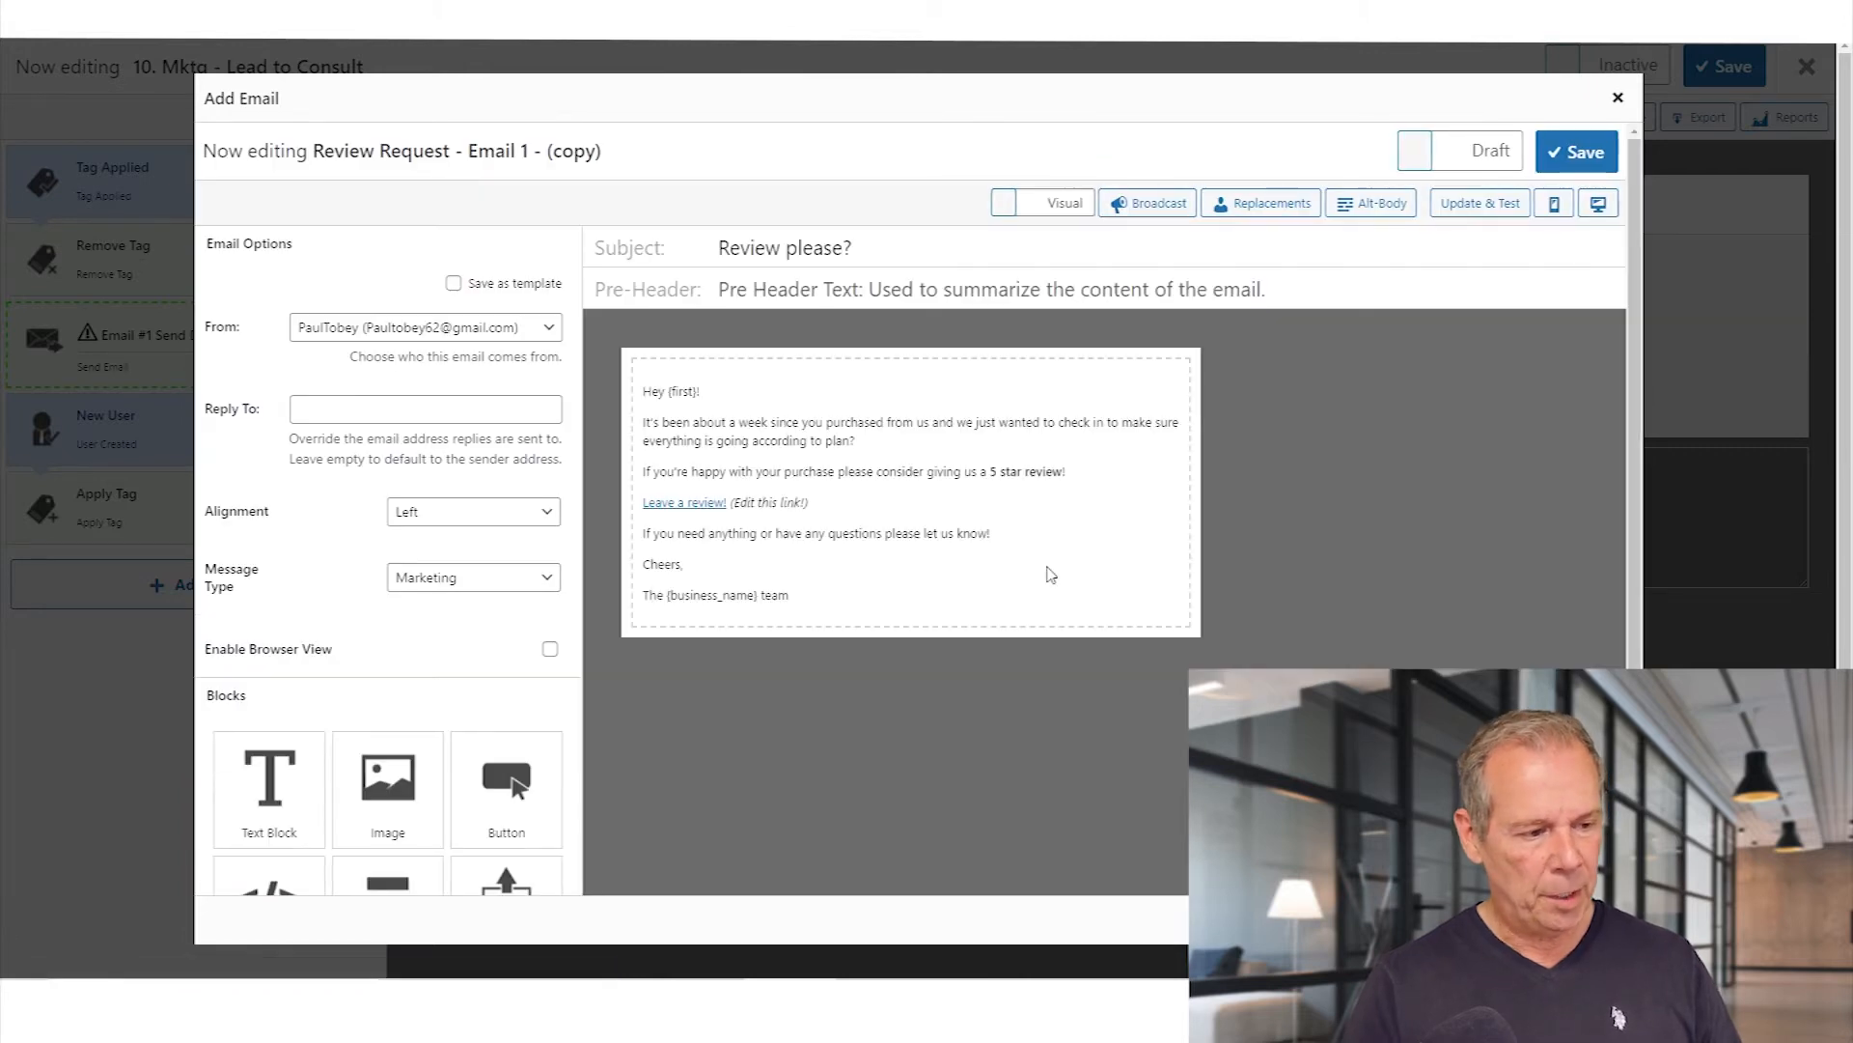
# Set the target of the "Leave a review!" link in the email's text block to {superlink.6}.
pyautogui.click(920, 521)
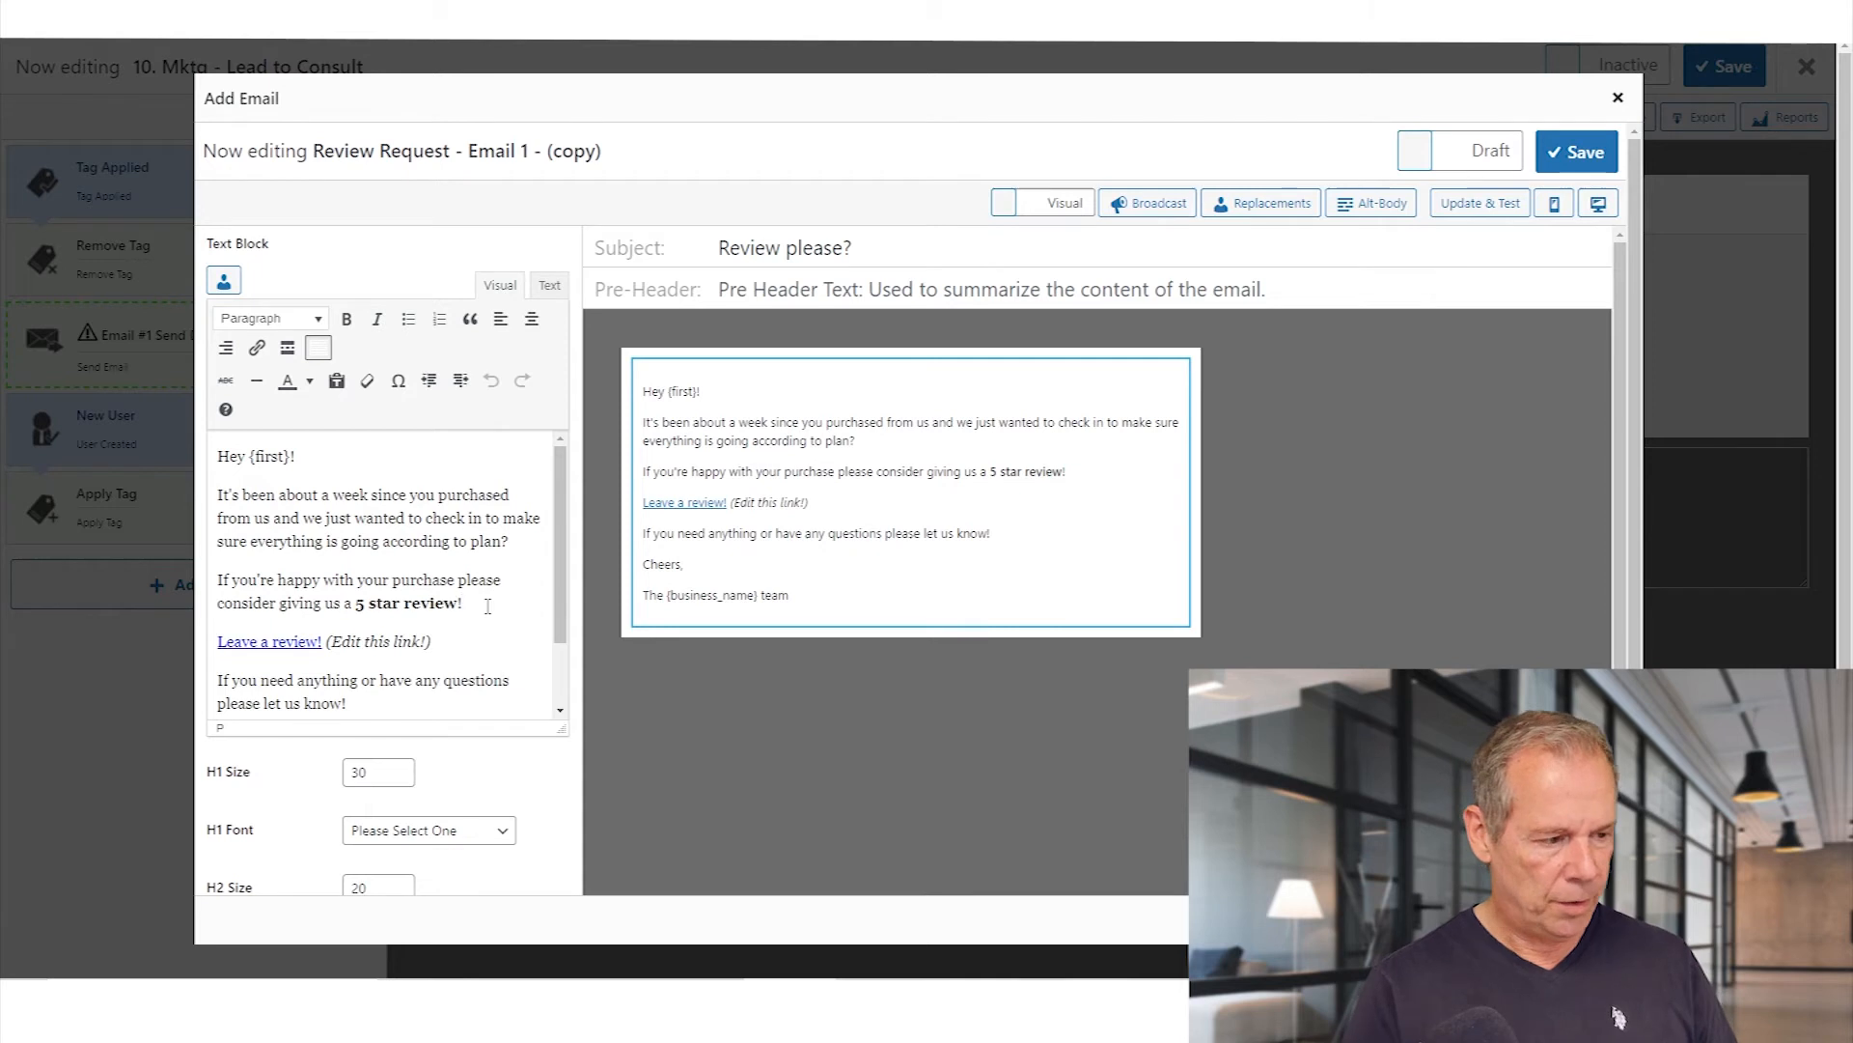
pyautogui.click(278, 642)
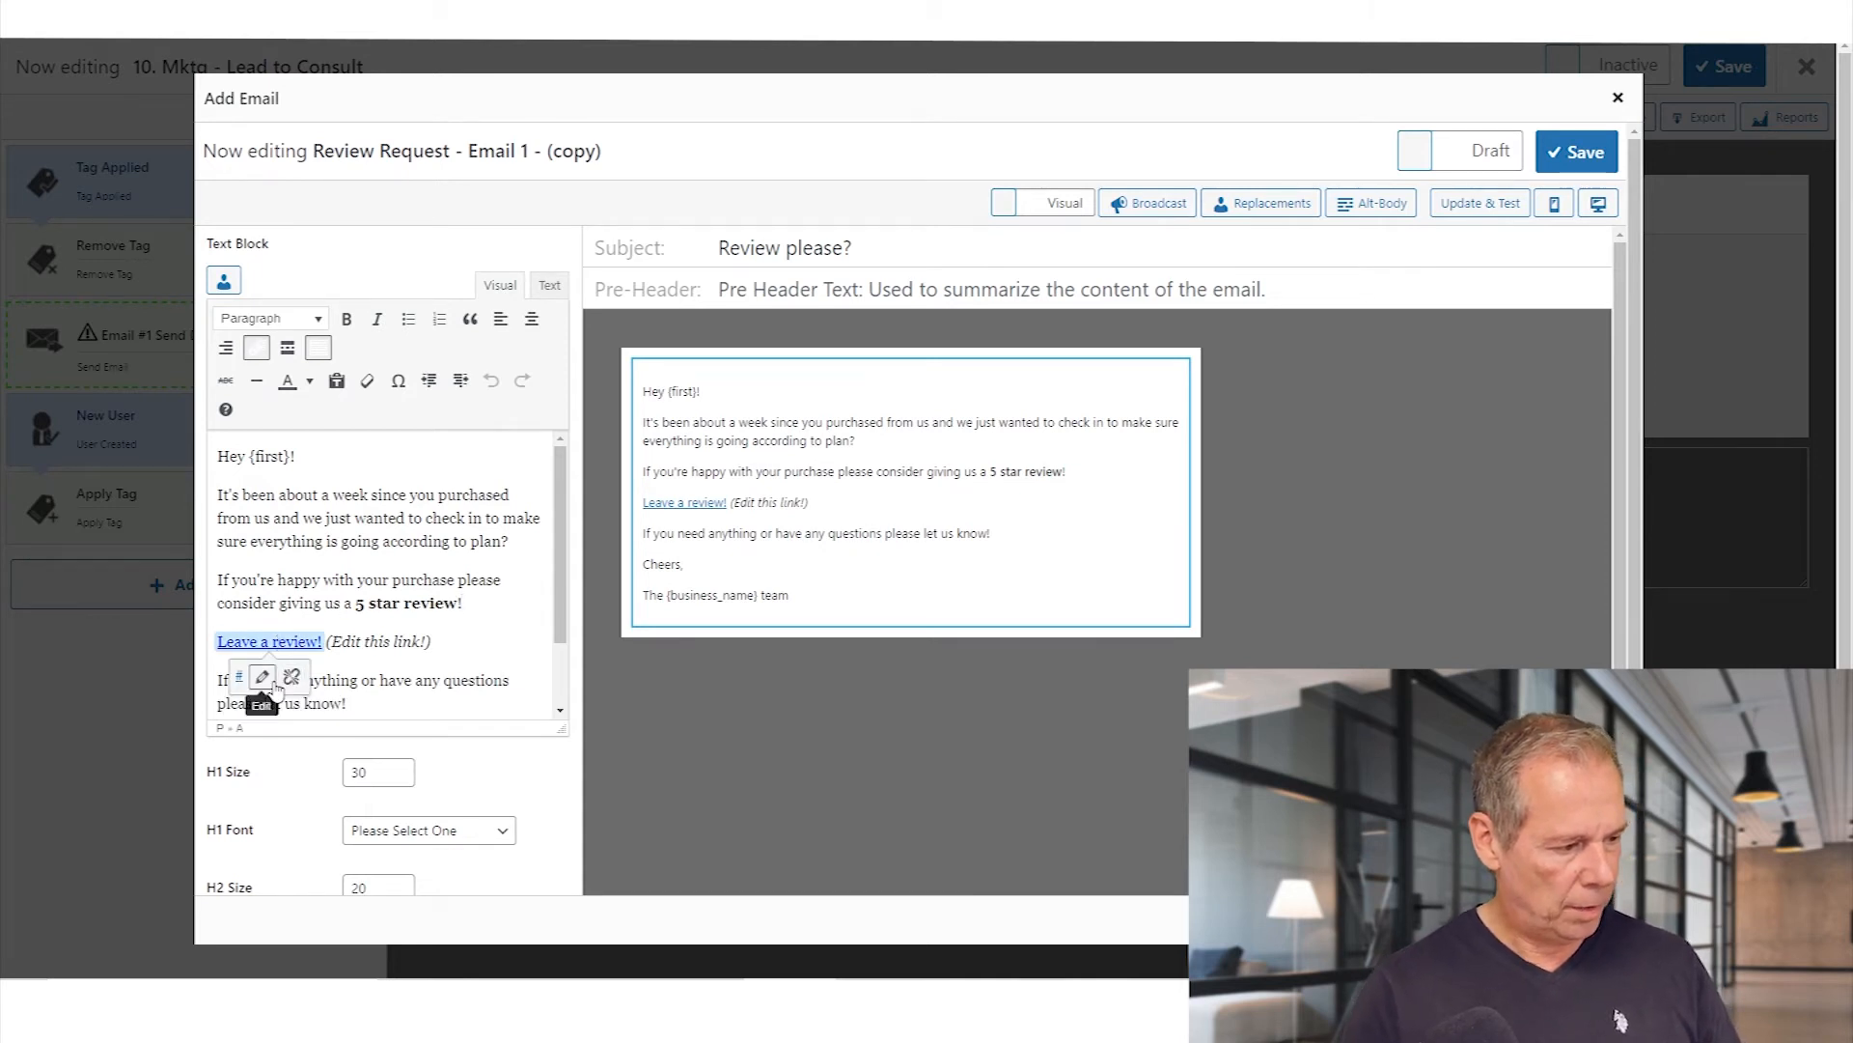
pyautogui.click(263, 677)
pyautogui.write('{superlink 6}')
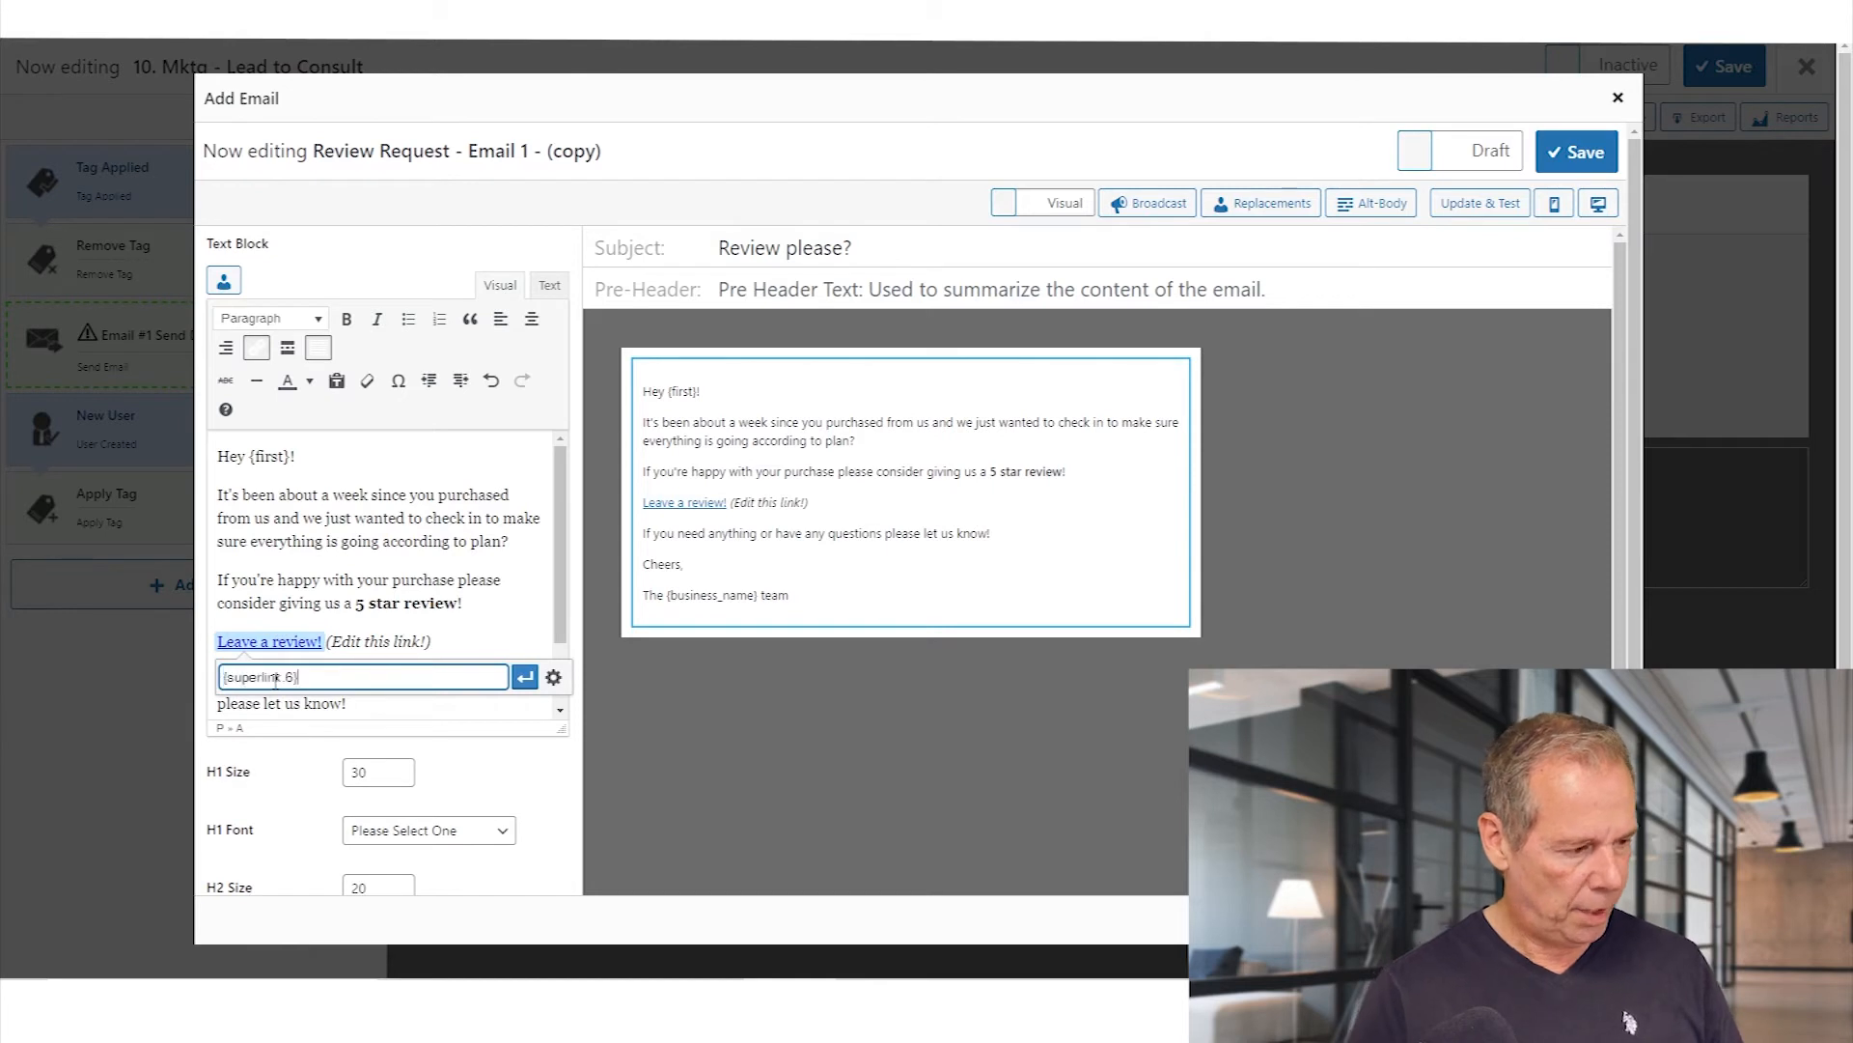
pyautogui.click(524, 677)
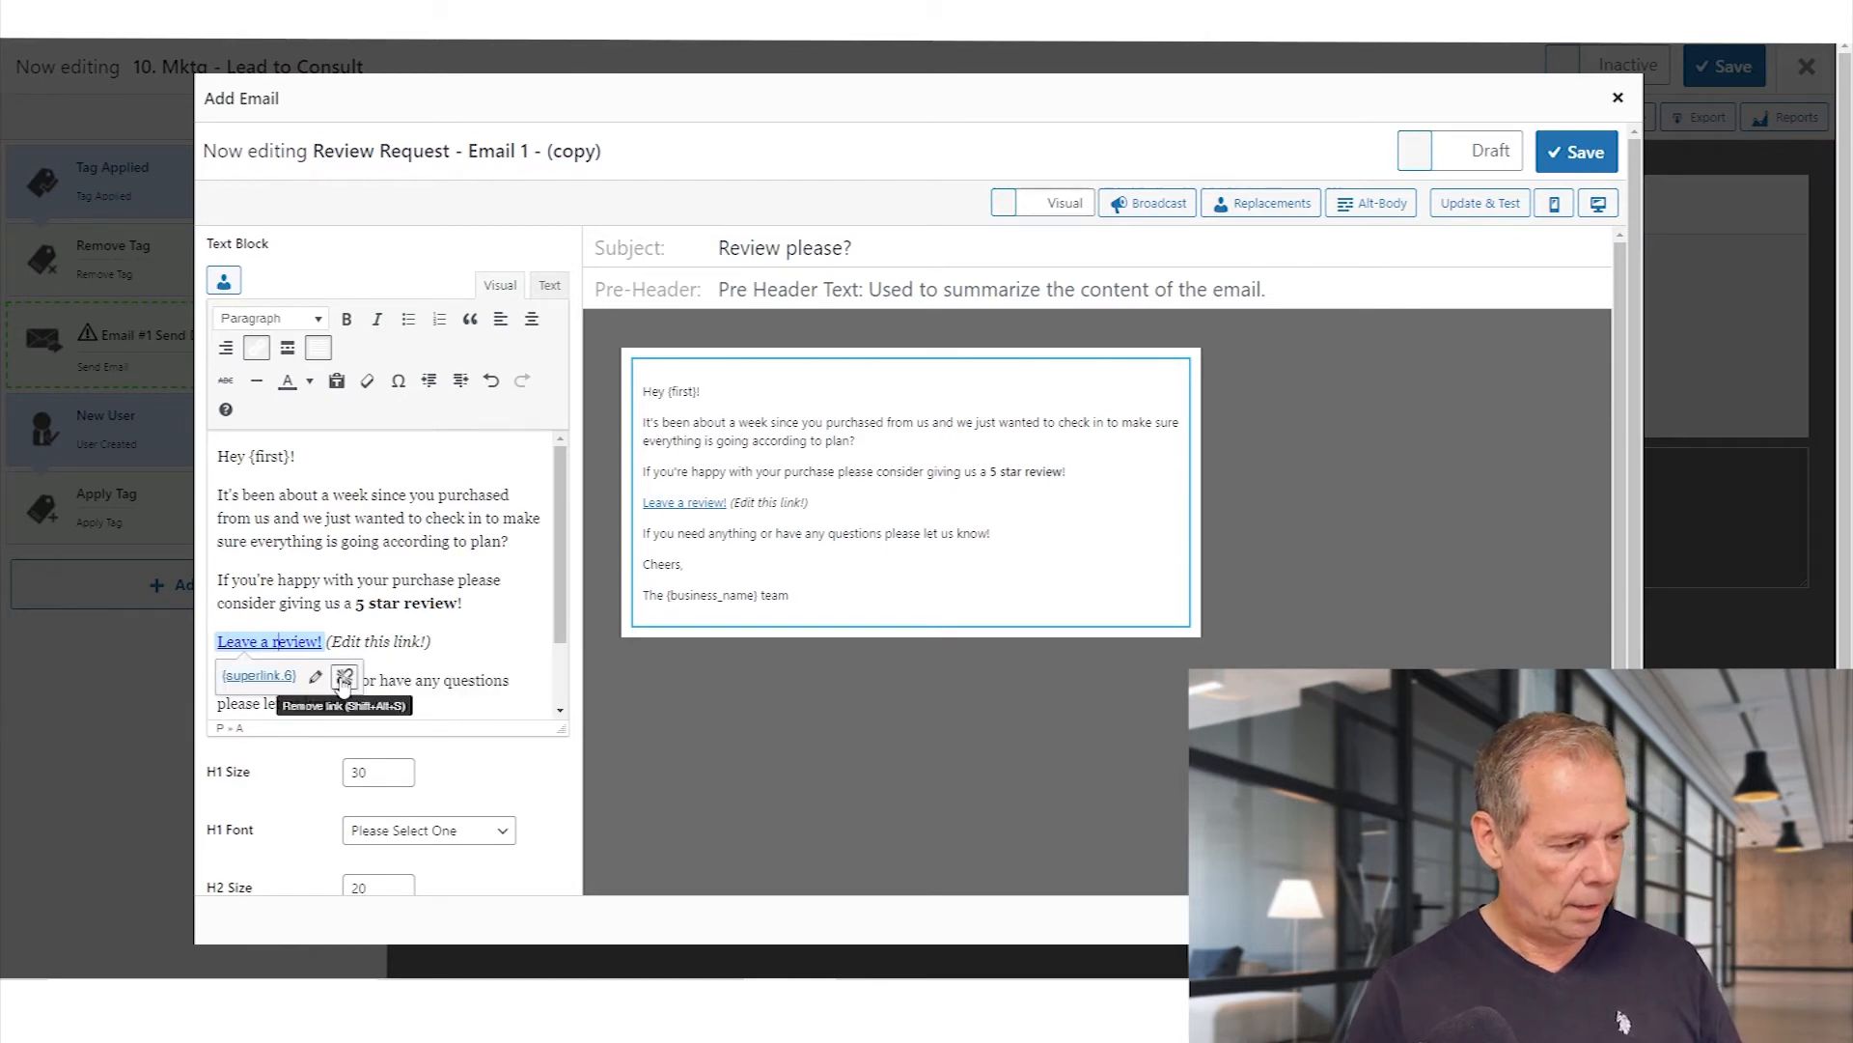
# Change the text of the "Leave a review!" link in the email body to "Click here to download your pdf!".
pyautogui.doubleClick(228, 639)
pyautogui.moveTo(229, 639); pyautogui.dragTo(297, 637)
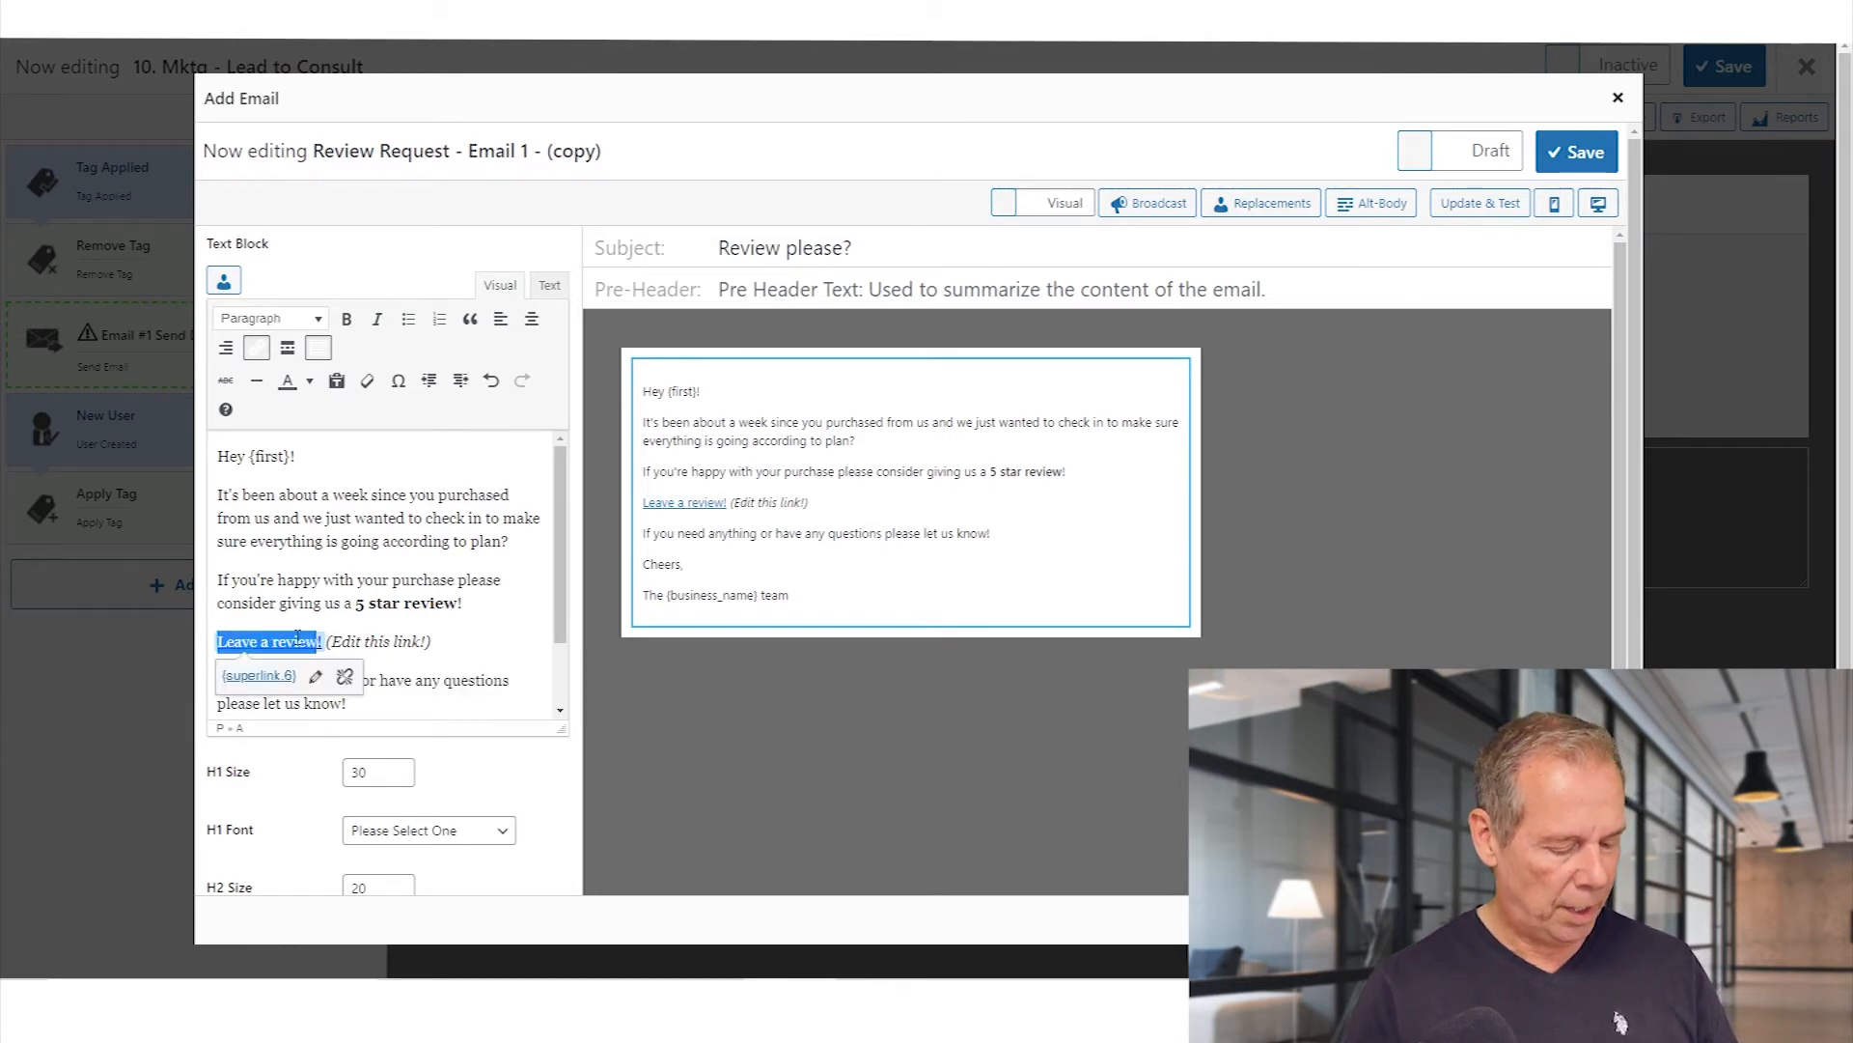
pyautogui.write('Click!')
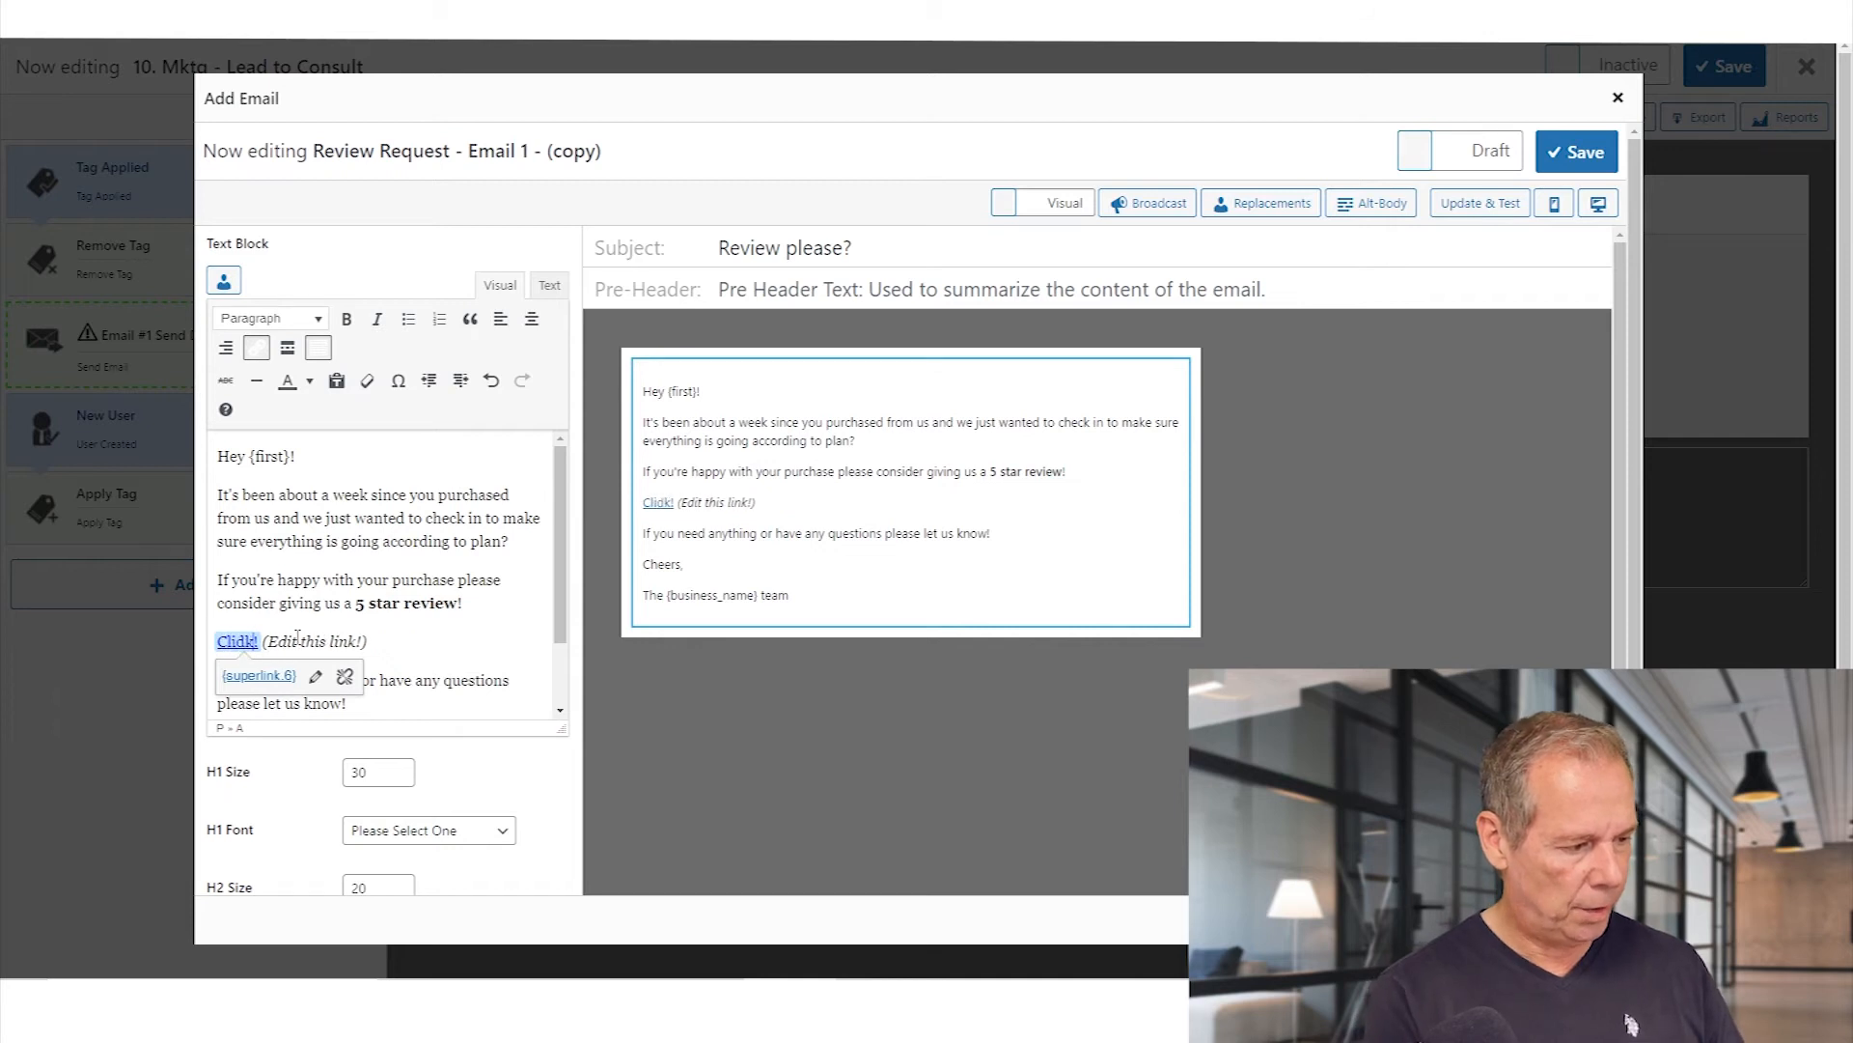
pyautogui.write(' here to download.')
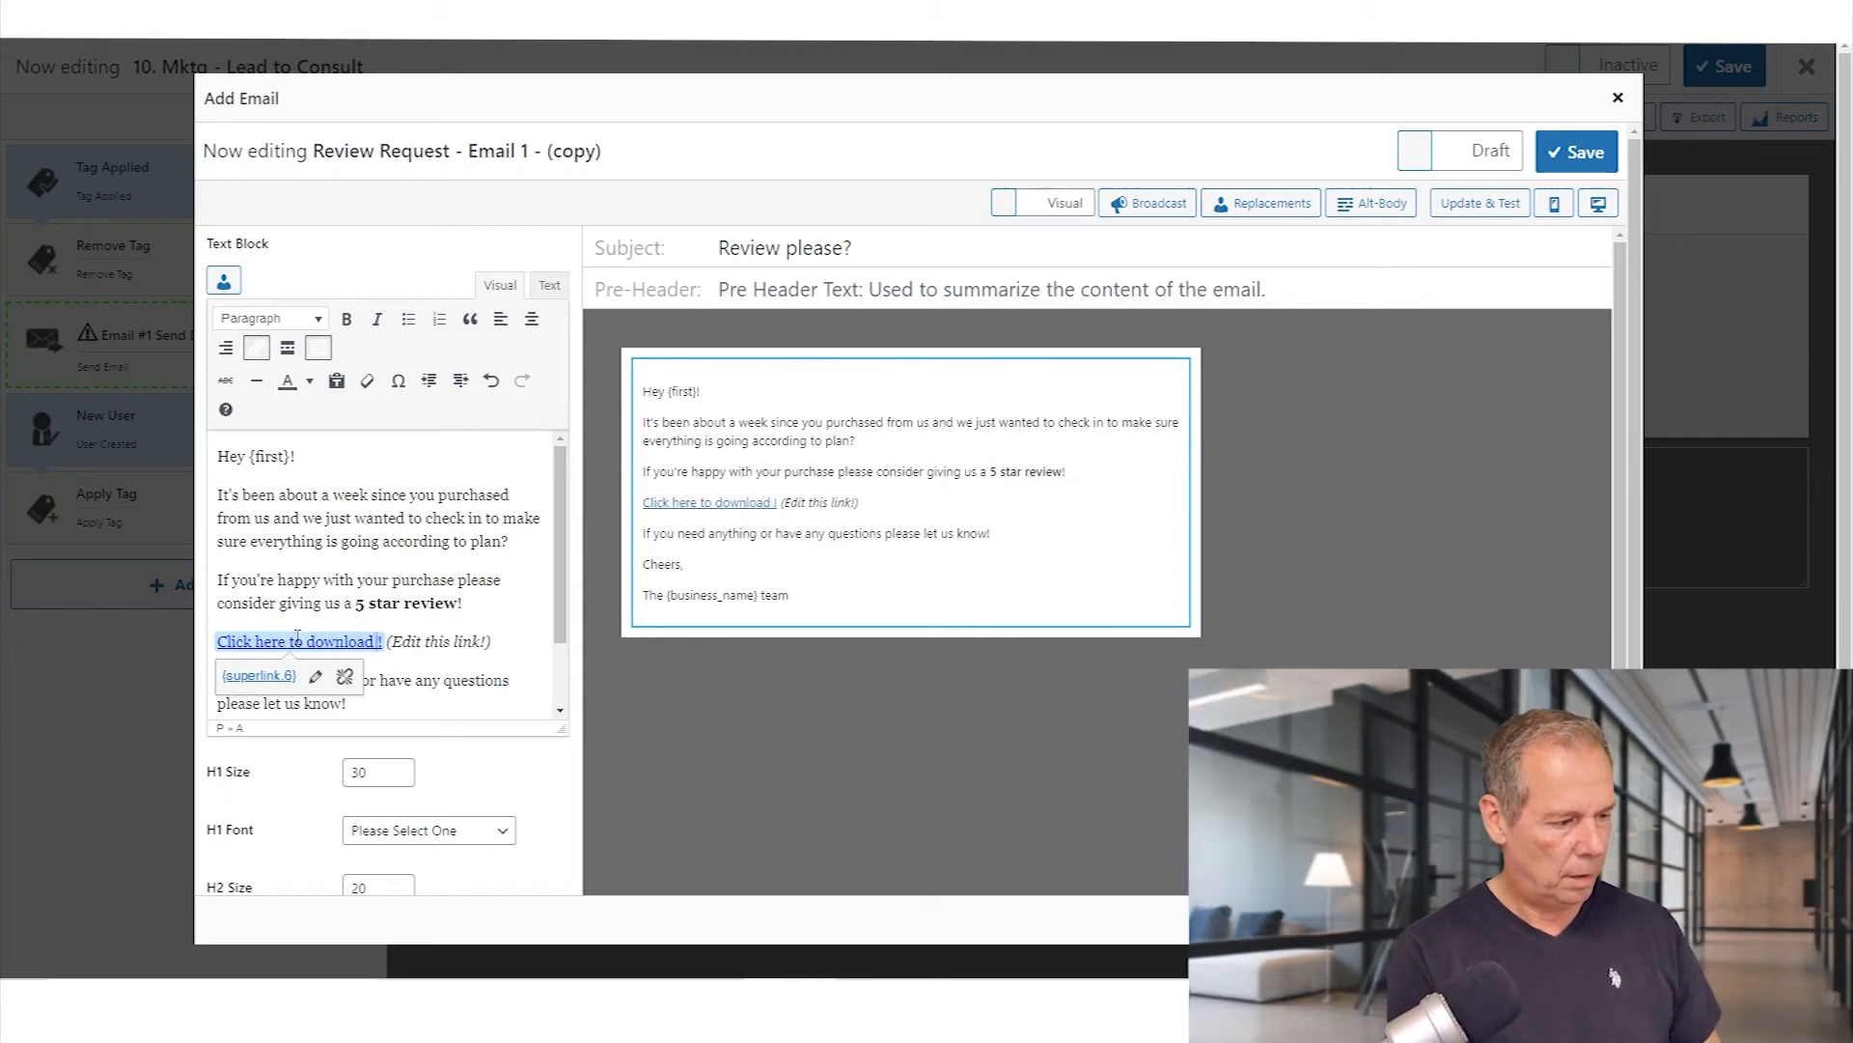
pyautogui.write('your pdf')
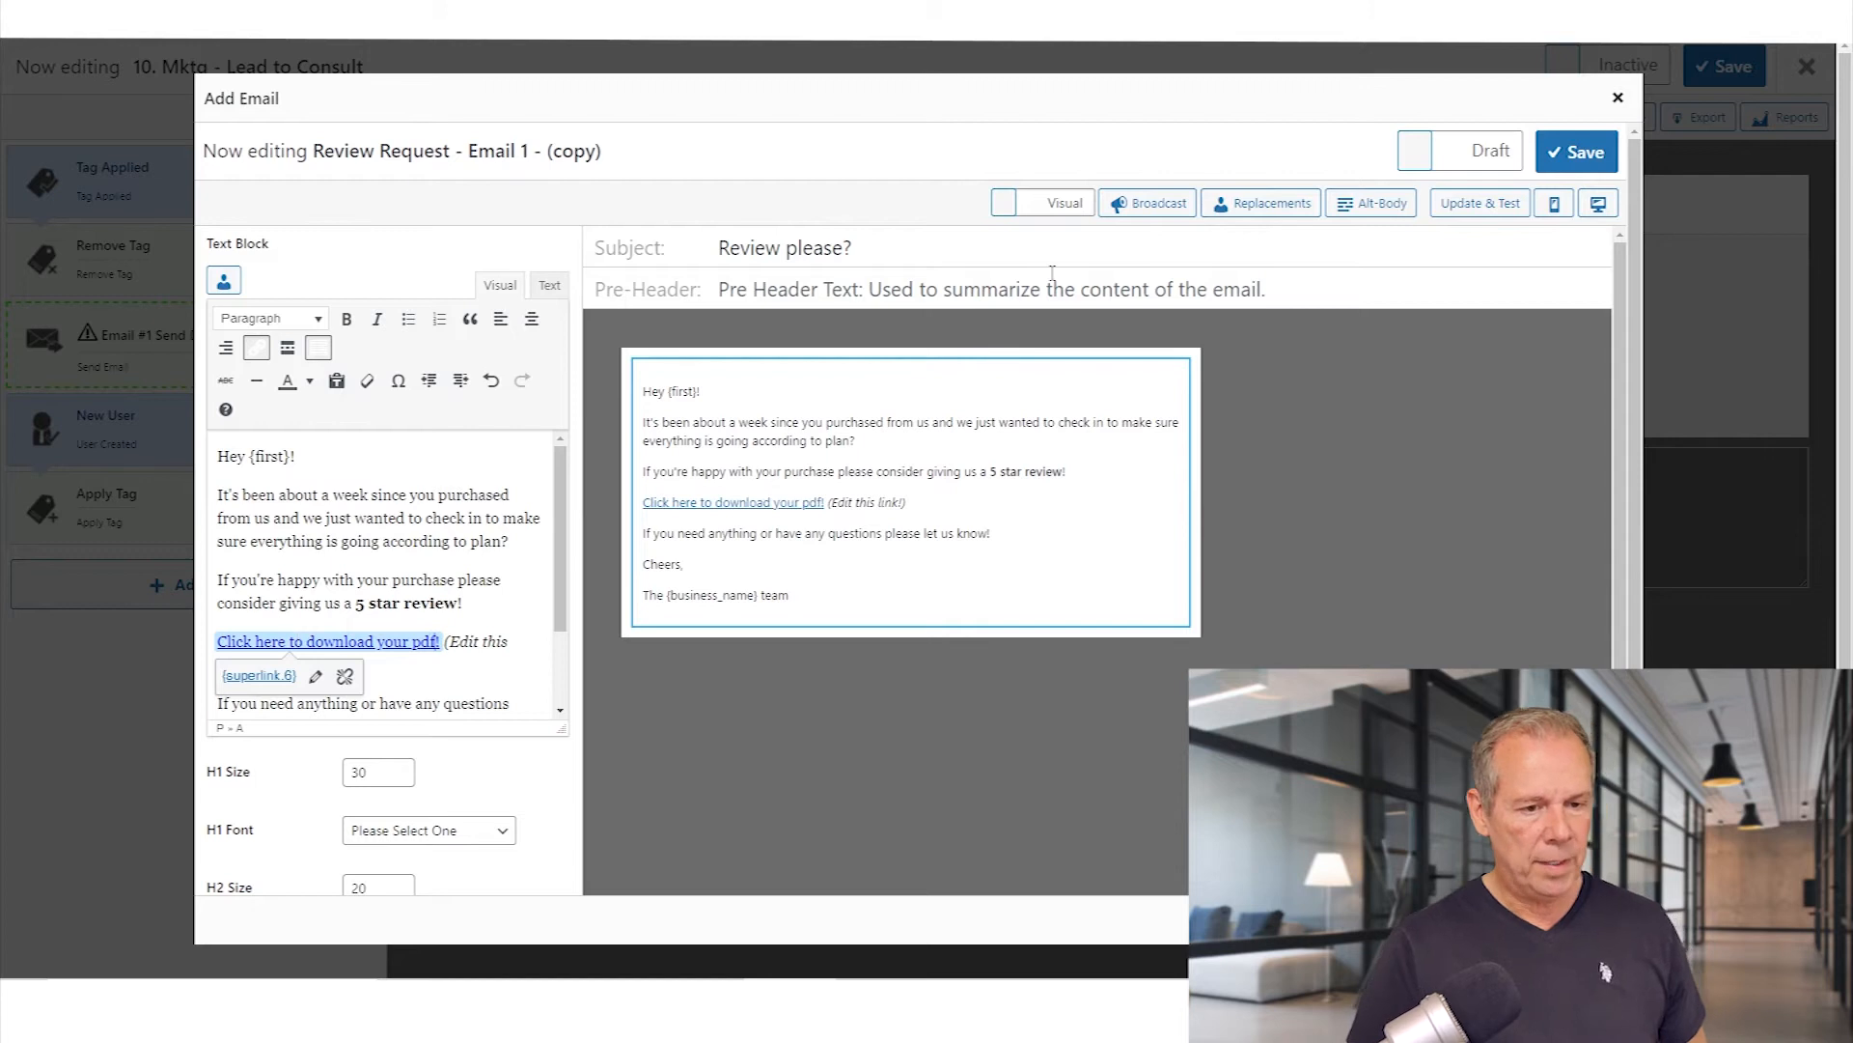
# Set the email's status to Ready, then save it and close the email editor.
pyautogui.click(1466, 152)
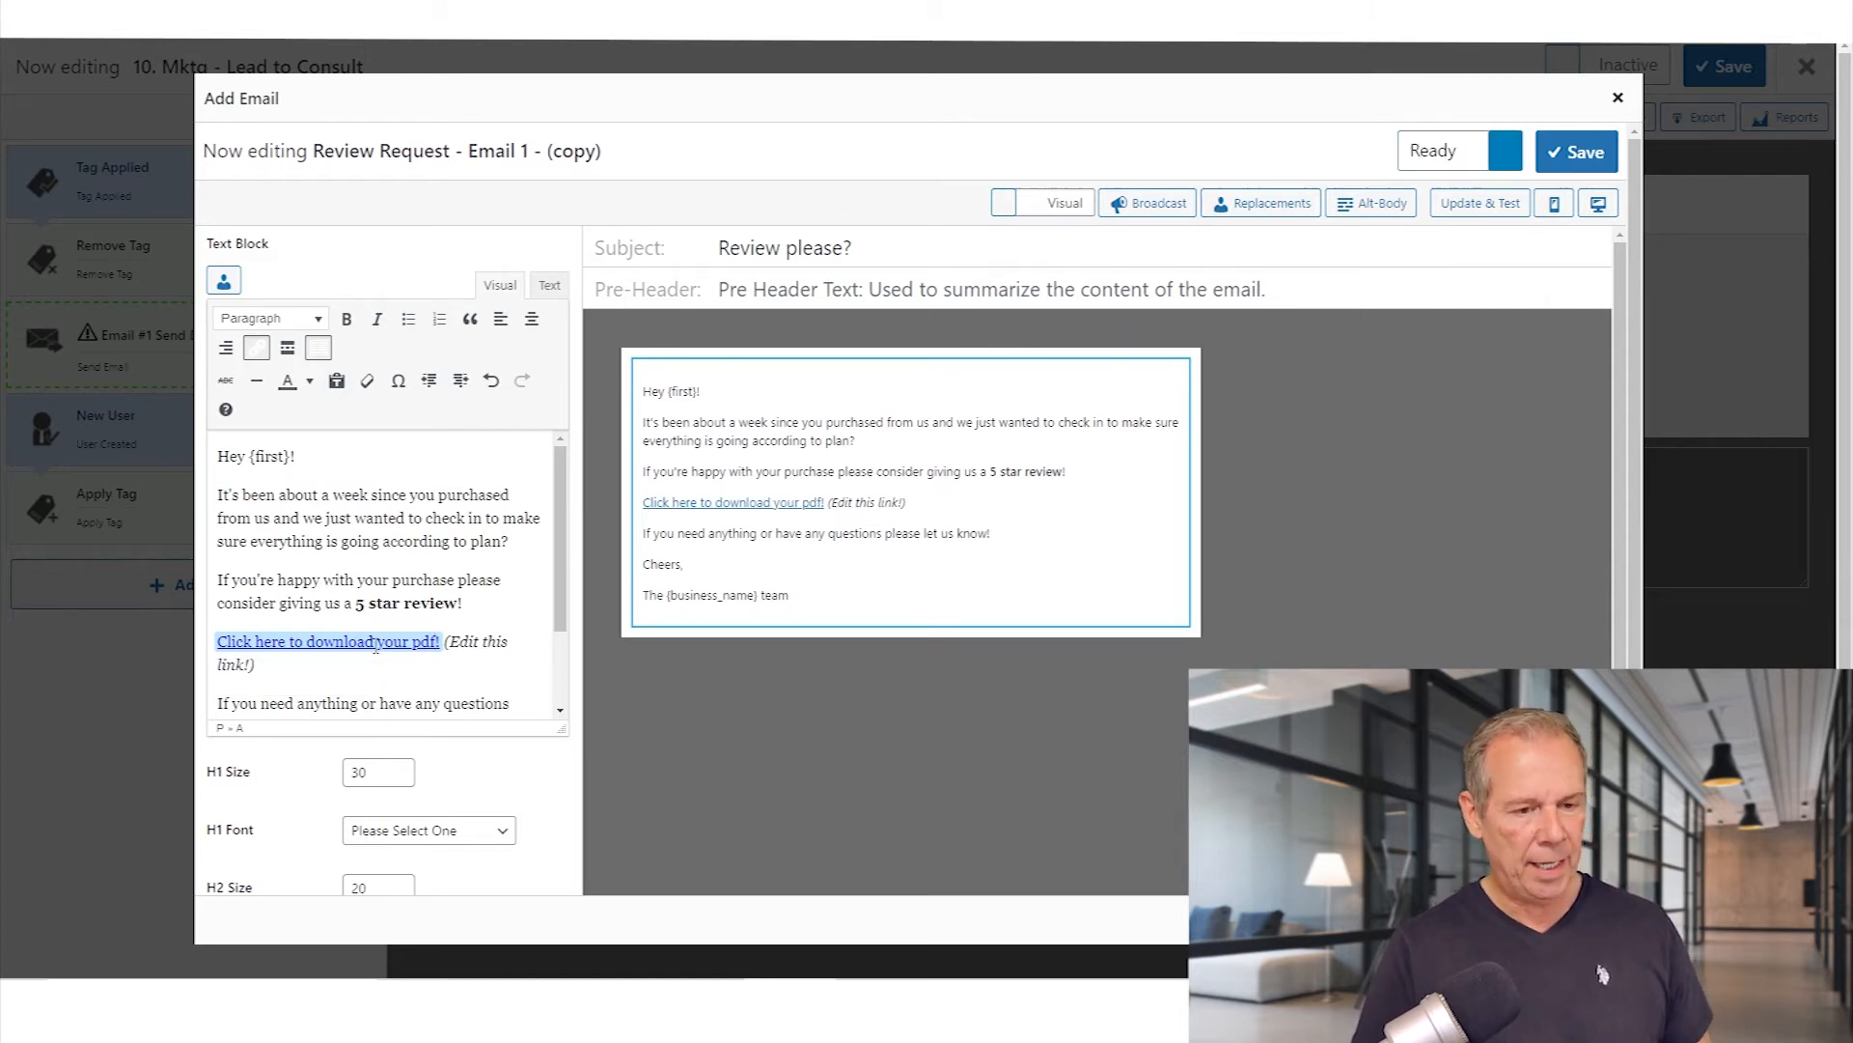
pyautogui.click(1556, 155)
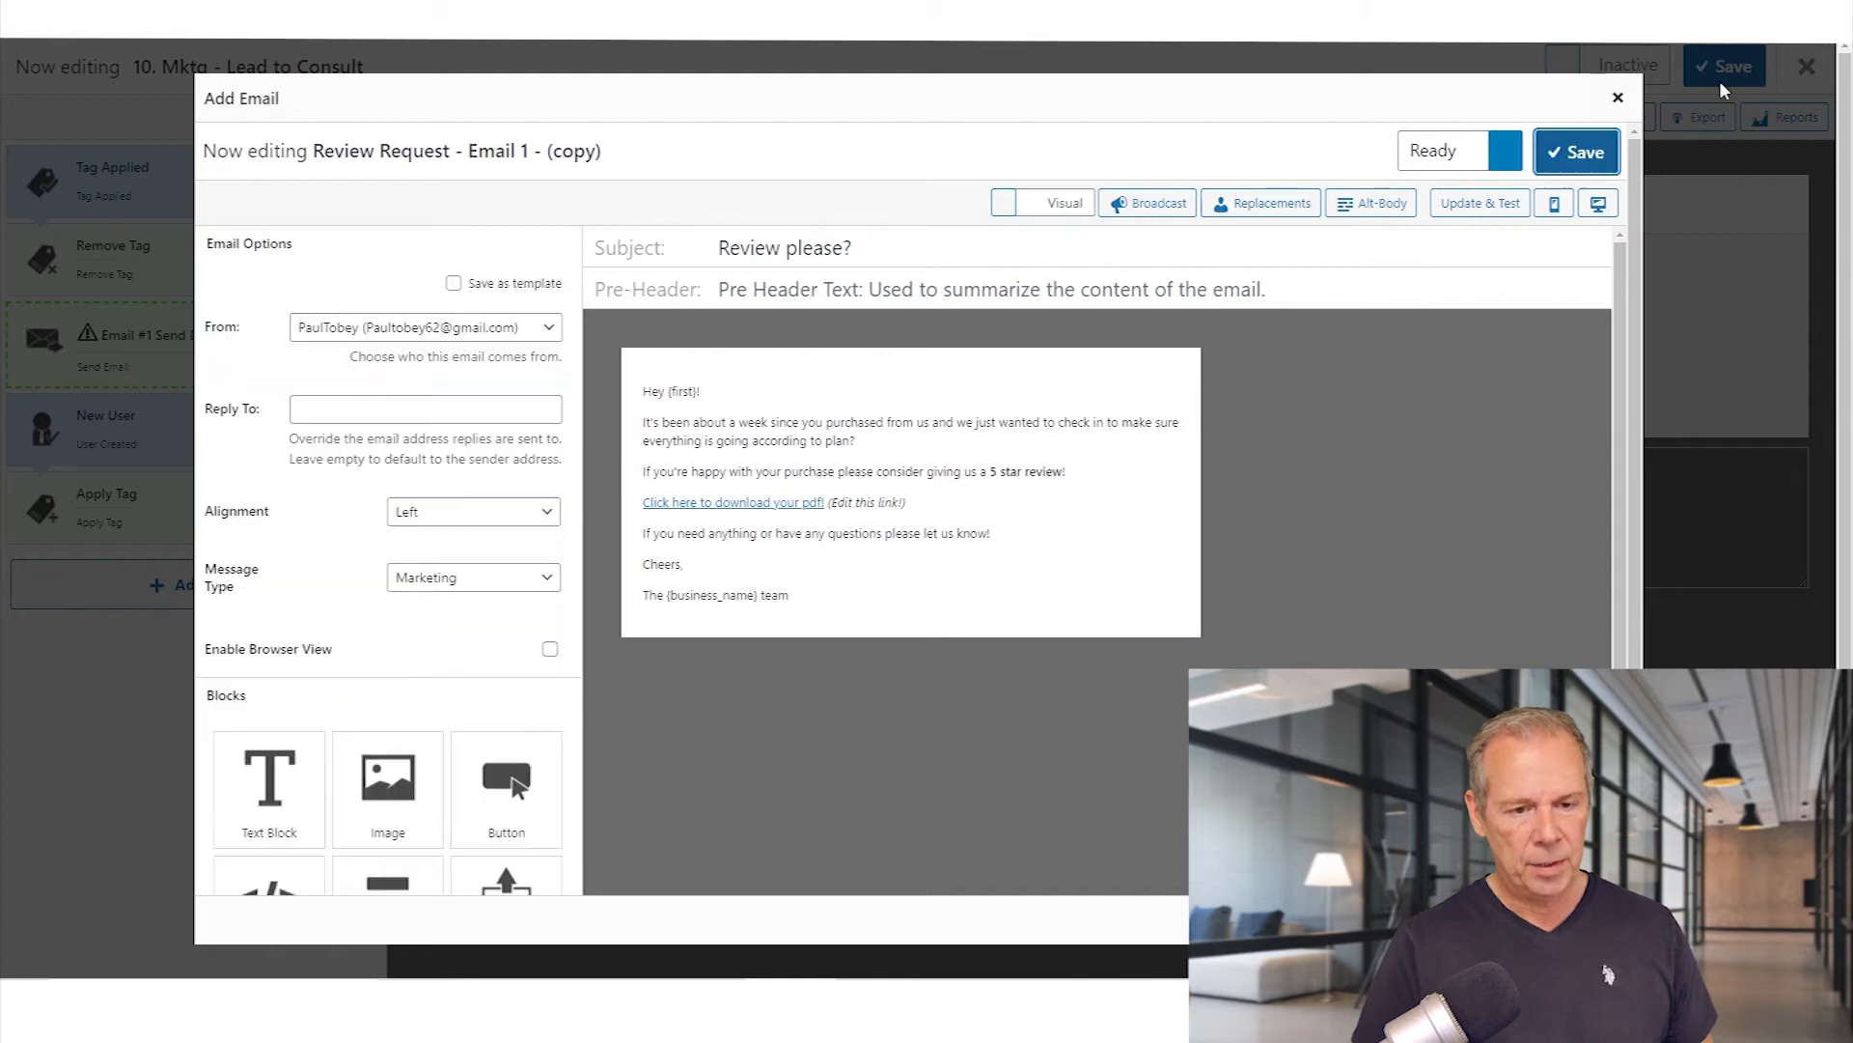
pyautogui.click(1620, 98)
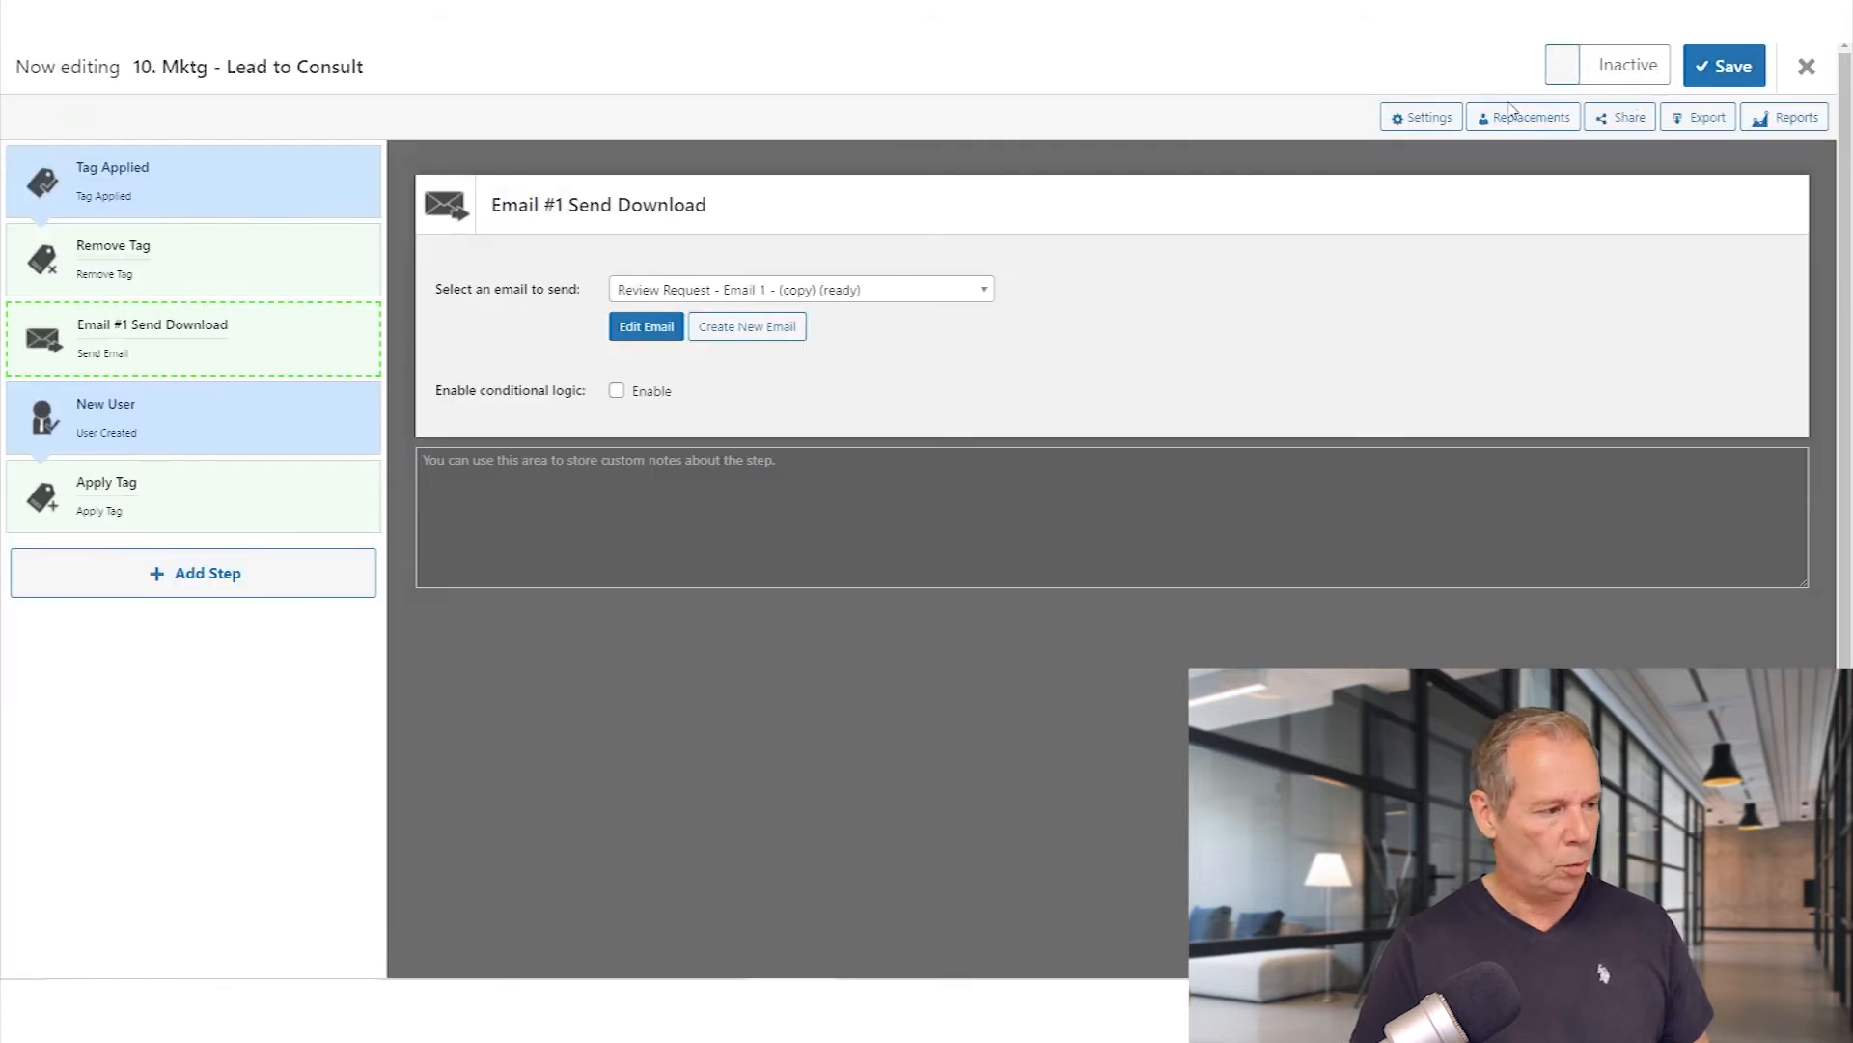
# Insert an Apply Tag action between the Remove Tag and "Email #1 Send Download" steps.
pyautogui.click(197, 365)
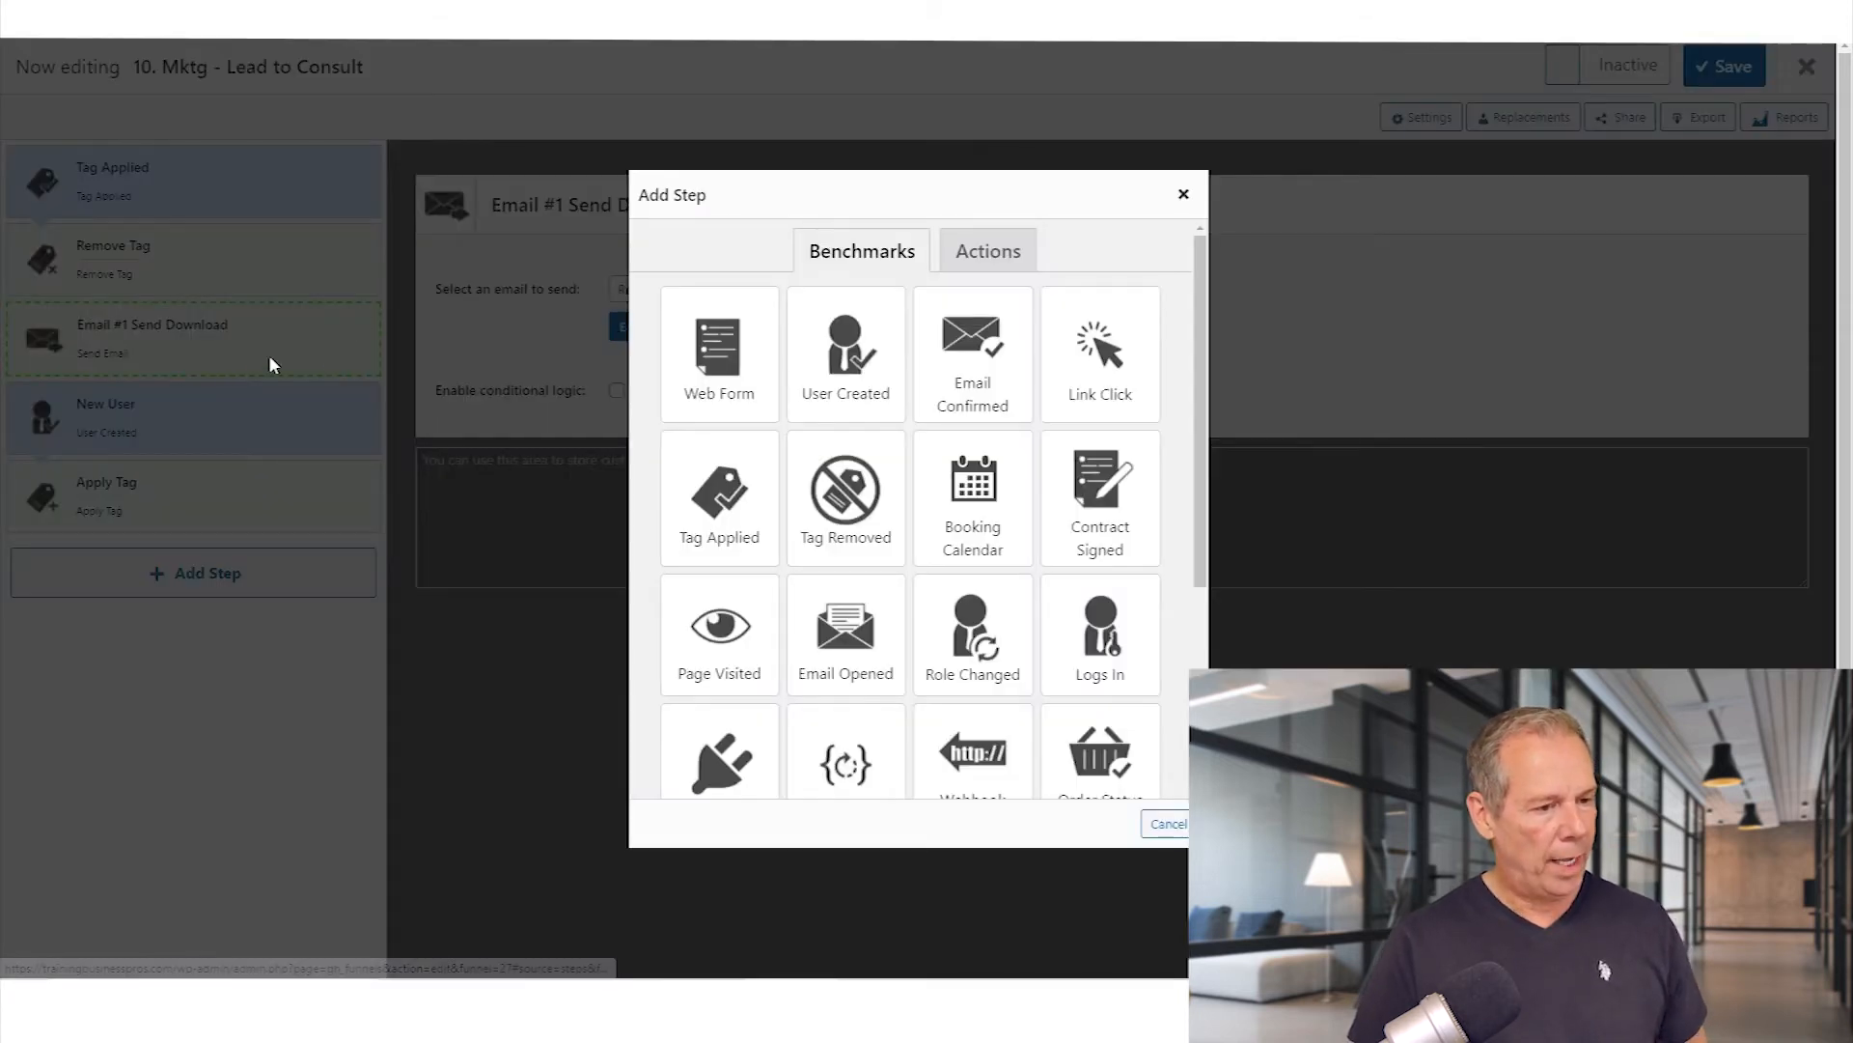
pyautogui.click(1185, 192)
pyautogui.click(214, 292)
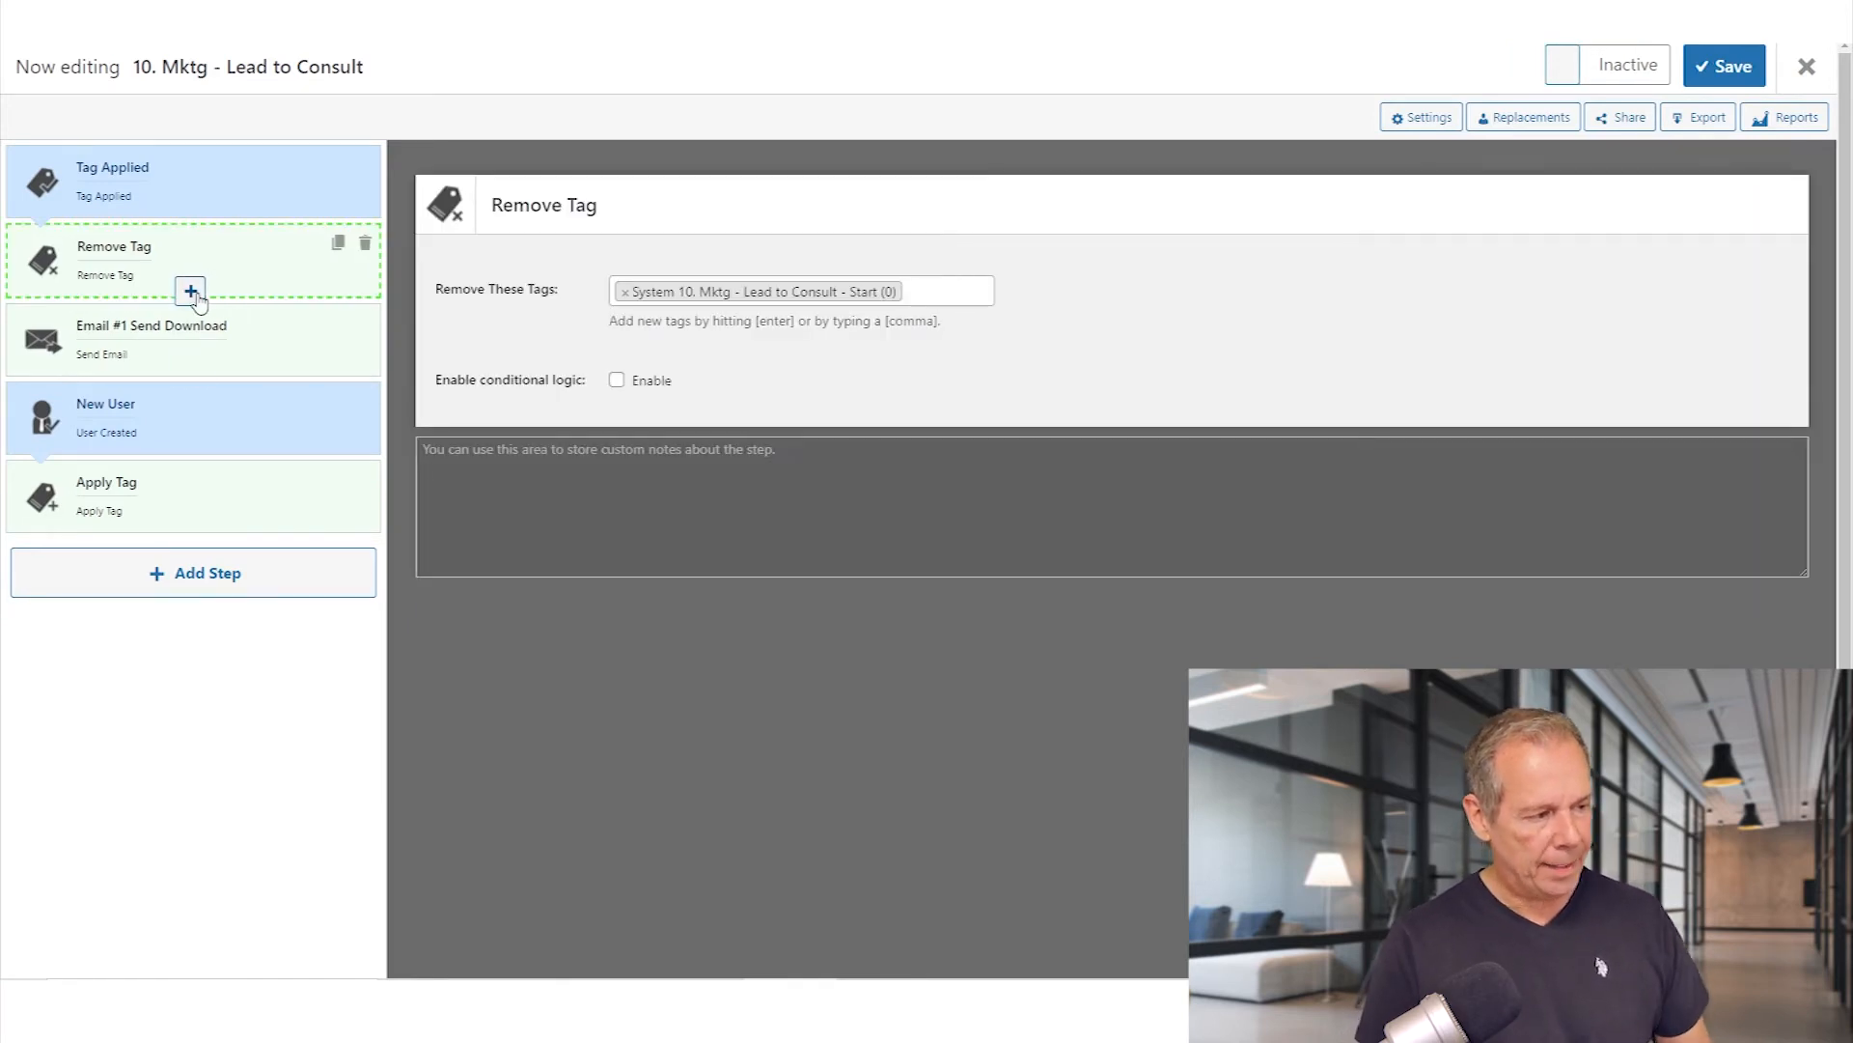
pyautogui.click(191, 292)
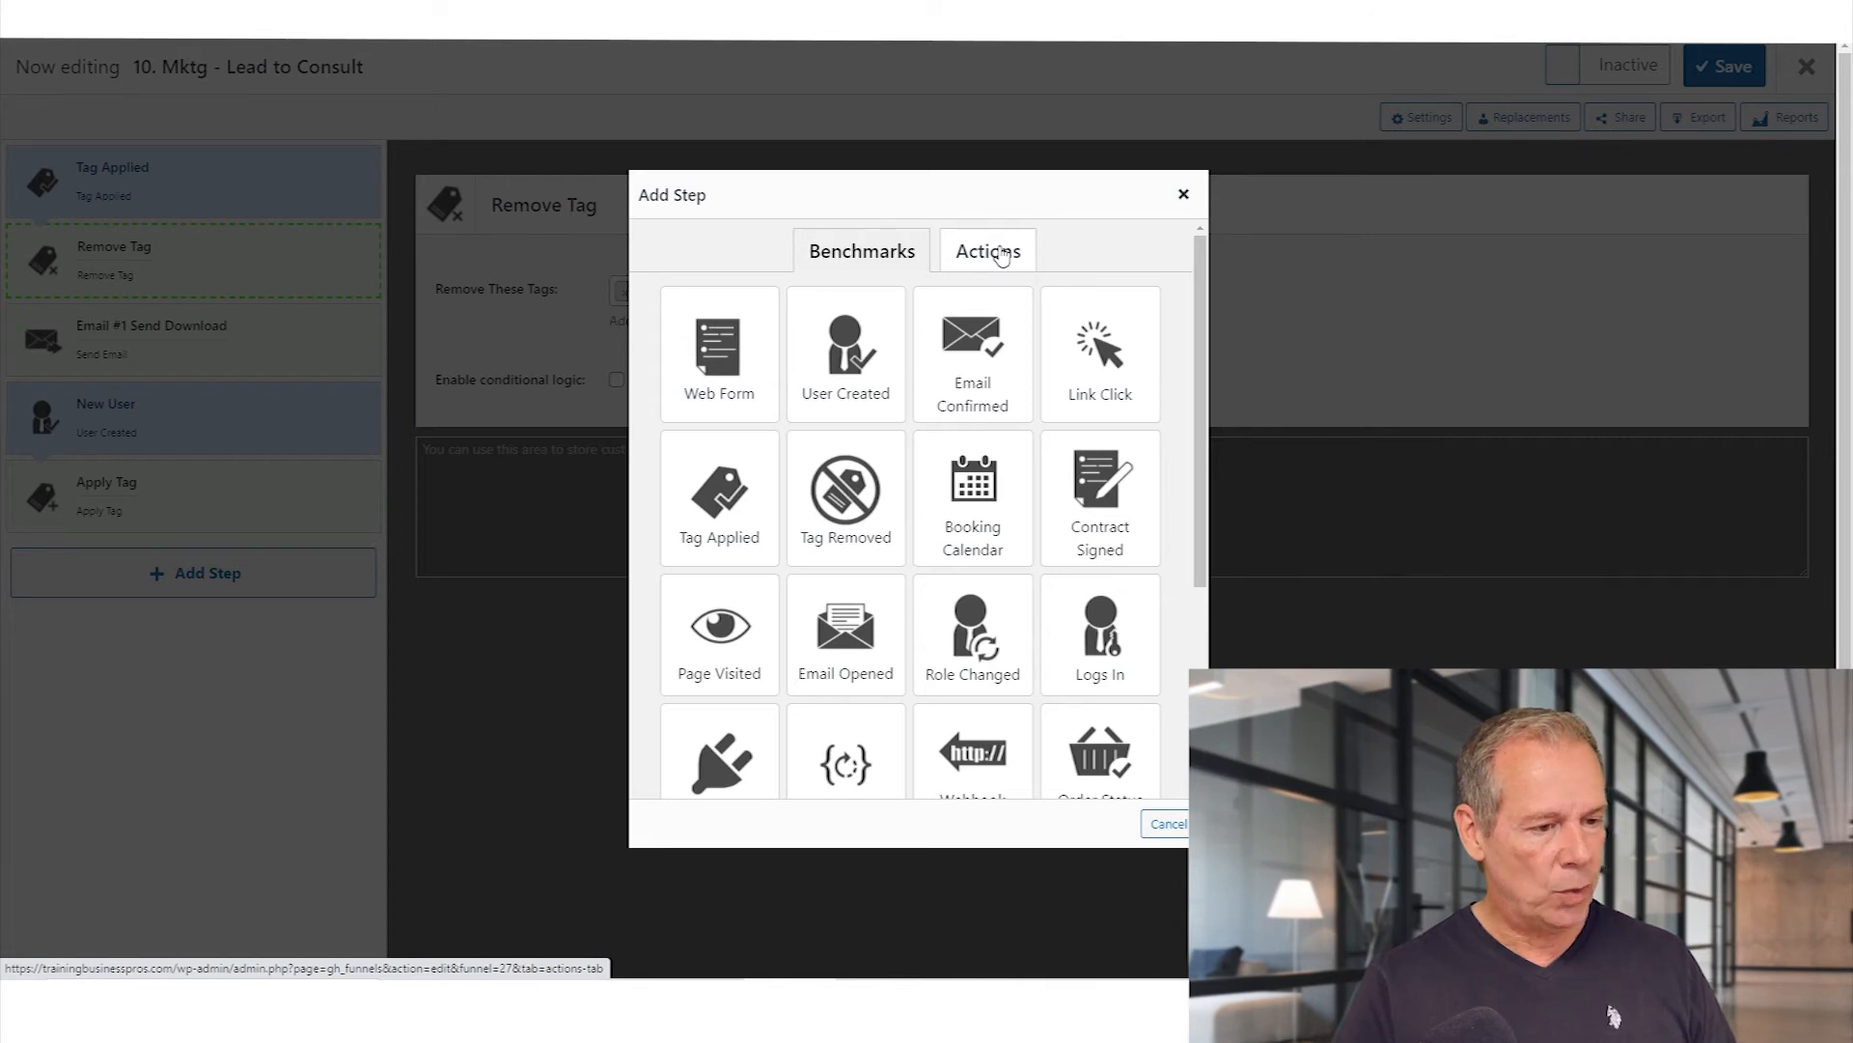
pyautogui.click(1002, 253)
pyautogui.click(973, 367)
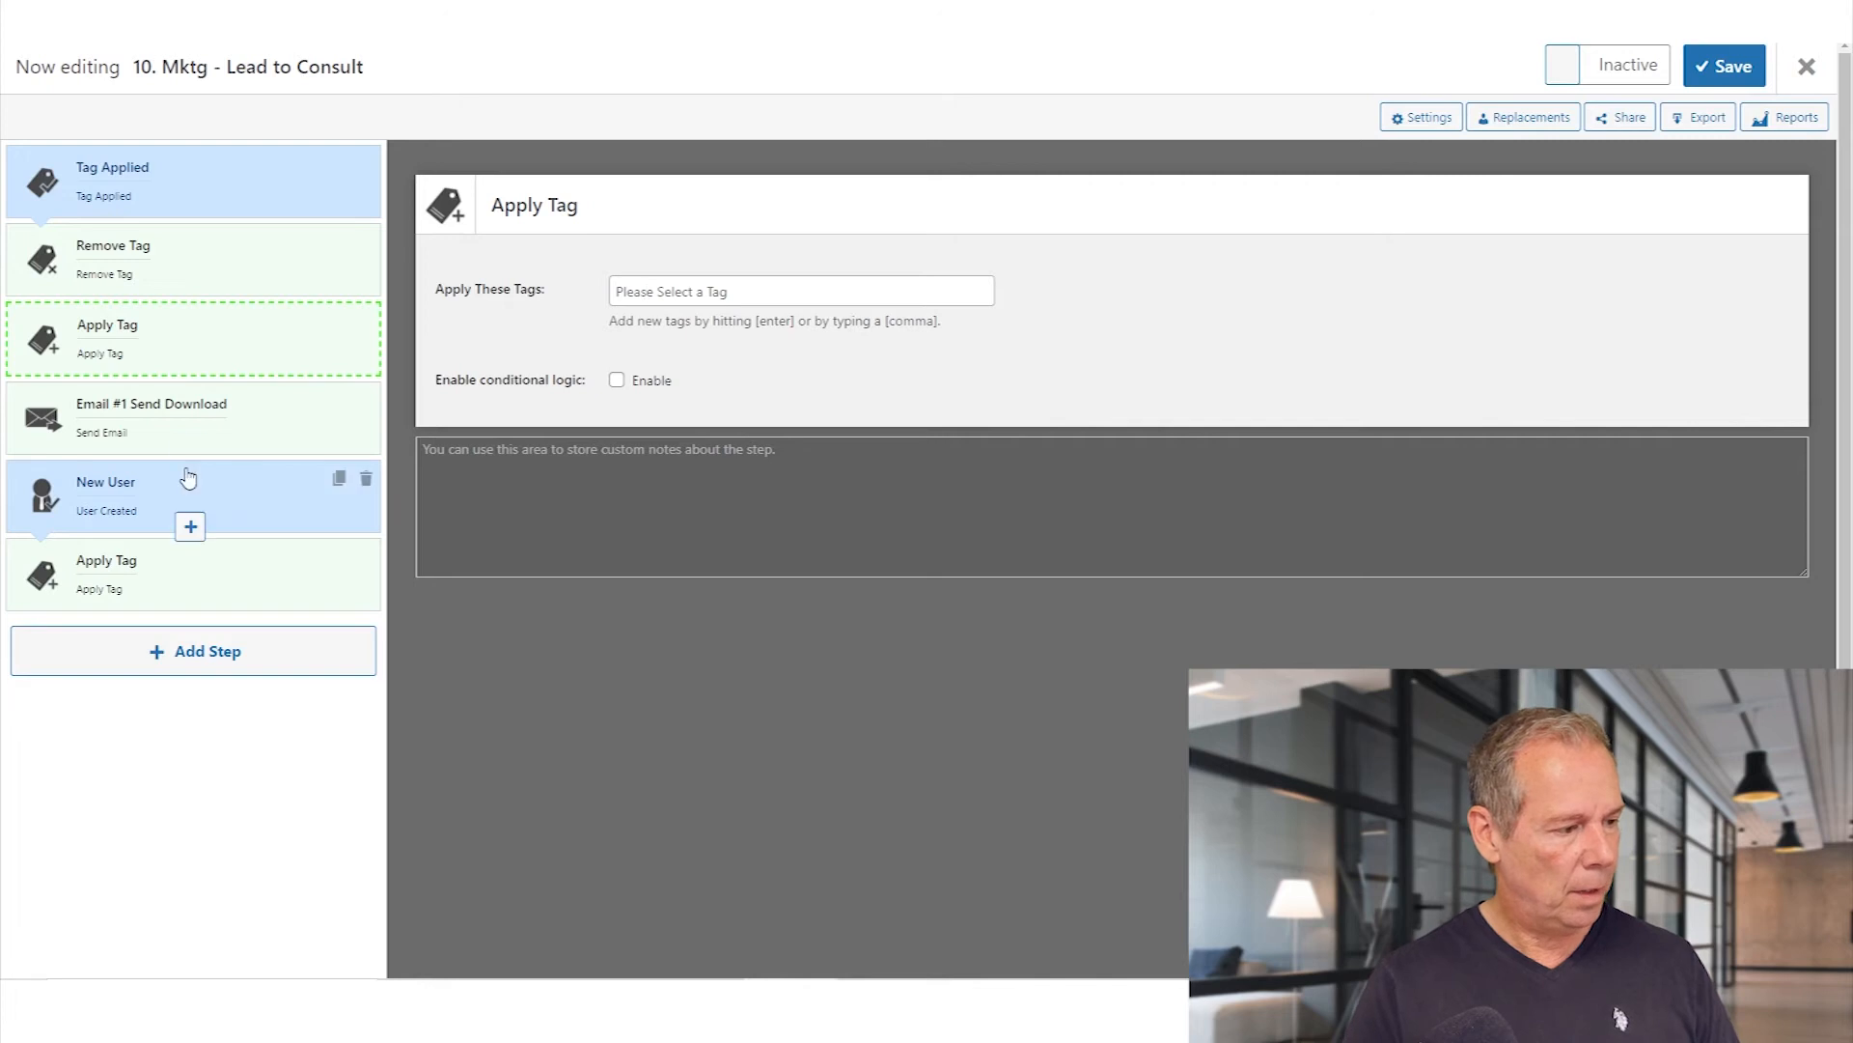
# Make the Apply Tag step before Email #1 apply a new tag "Status 10. Mktg - Lead to Consult - Has not Downloading".
pyautogui.click(193, 343)
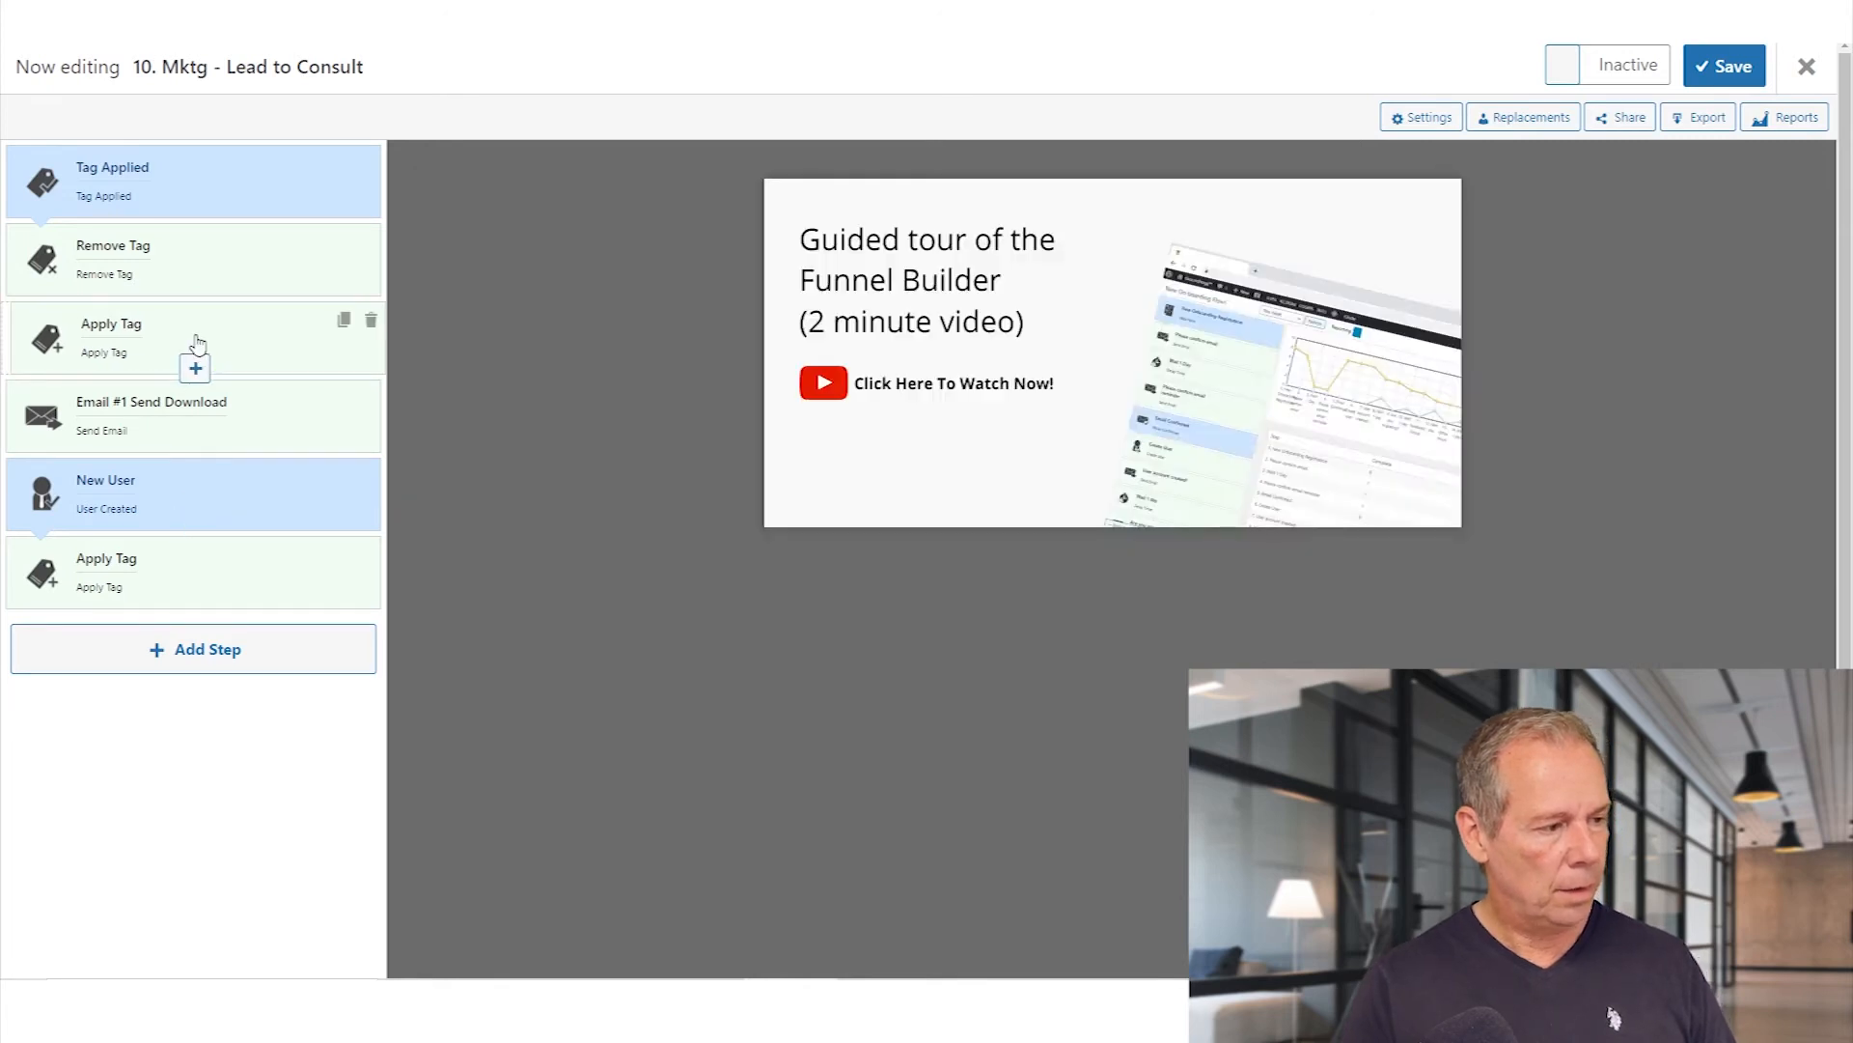
pyautogui.click(275, 352)
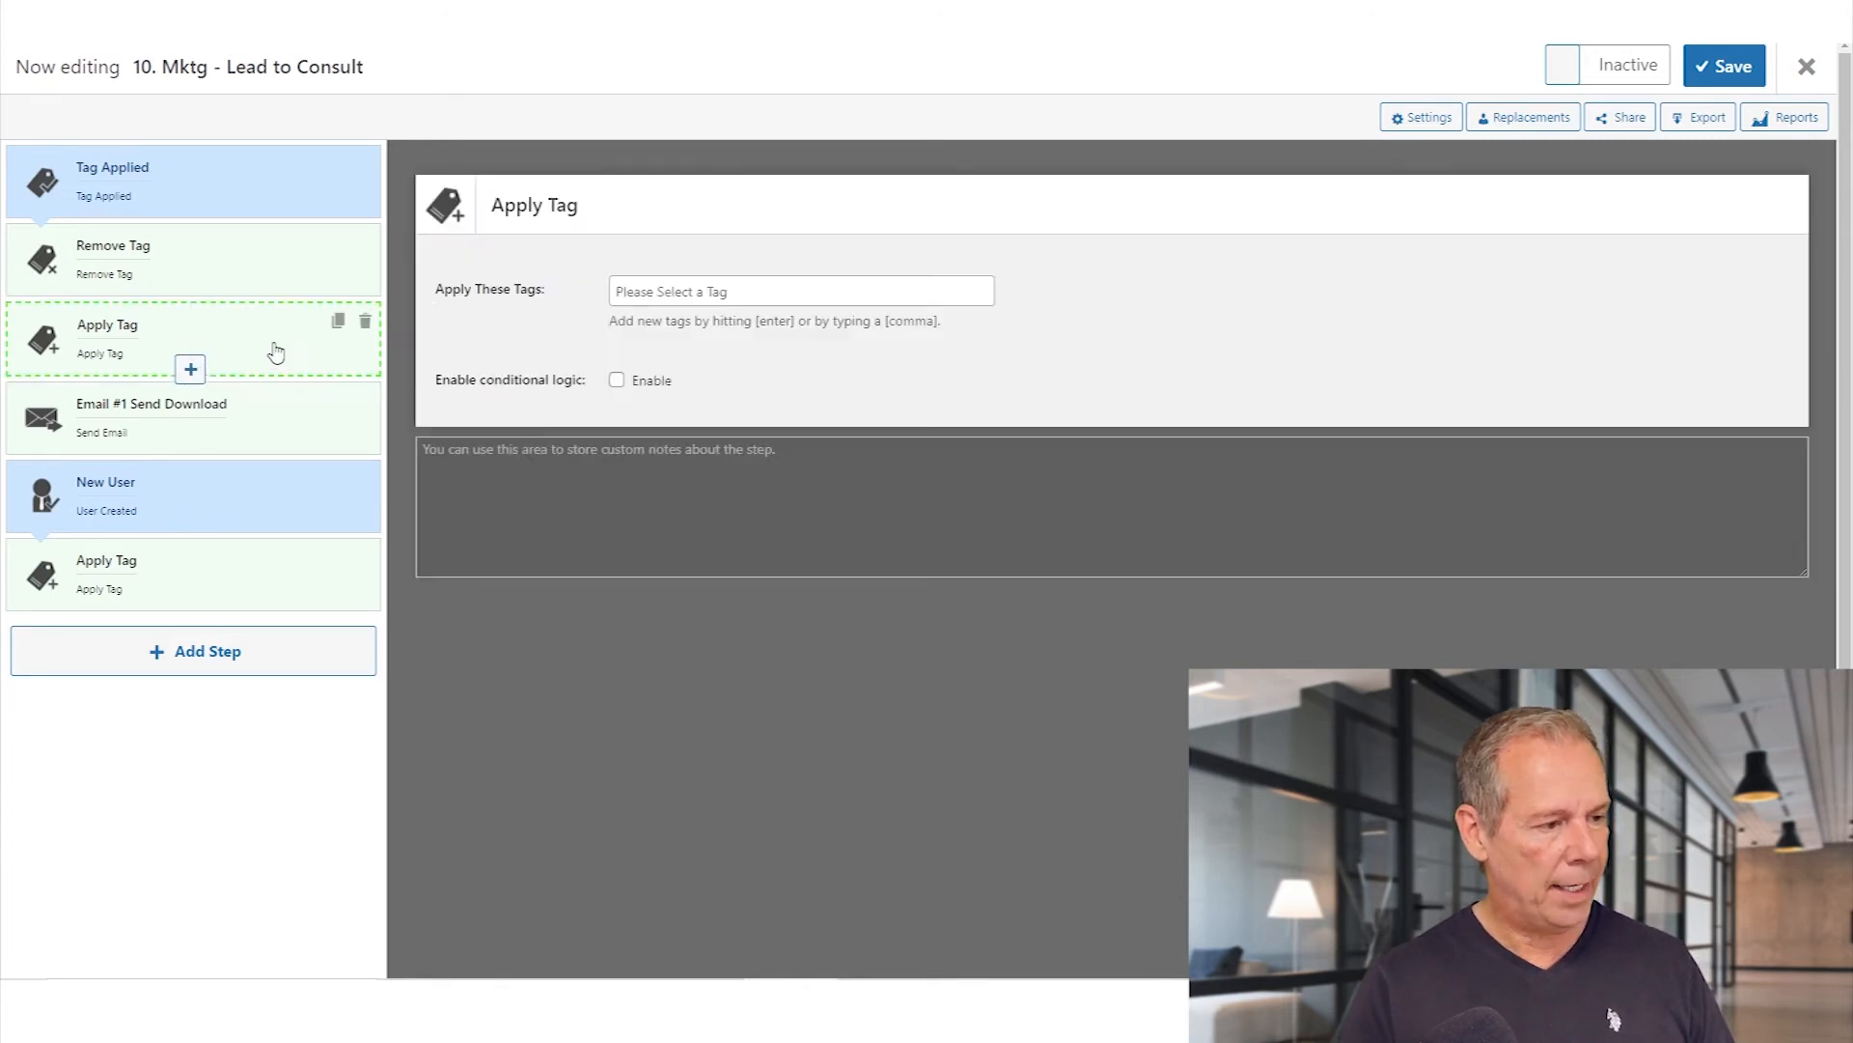
pyautogui.click(712, 290)
pyautogui.write('Status 10. Mktg - Lead to Consult -')
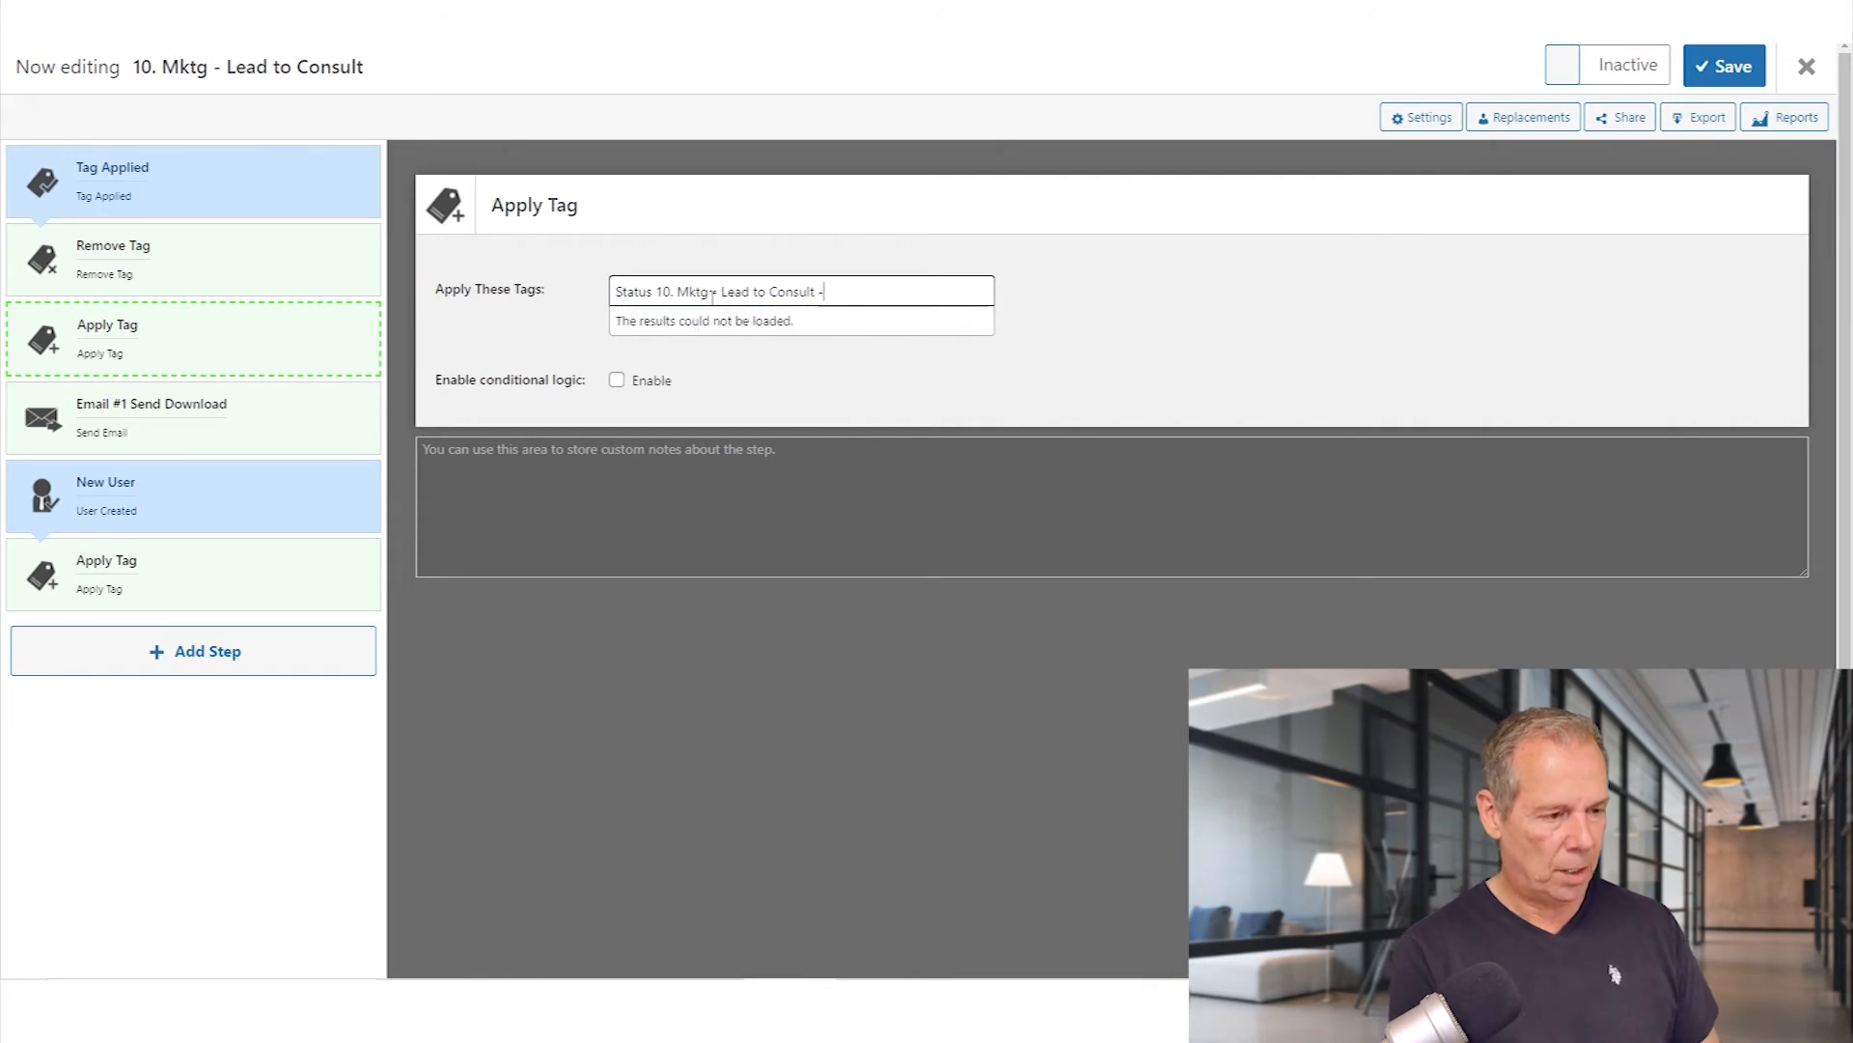
pyautogui.write(' Has no')
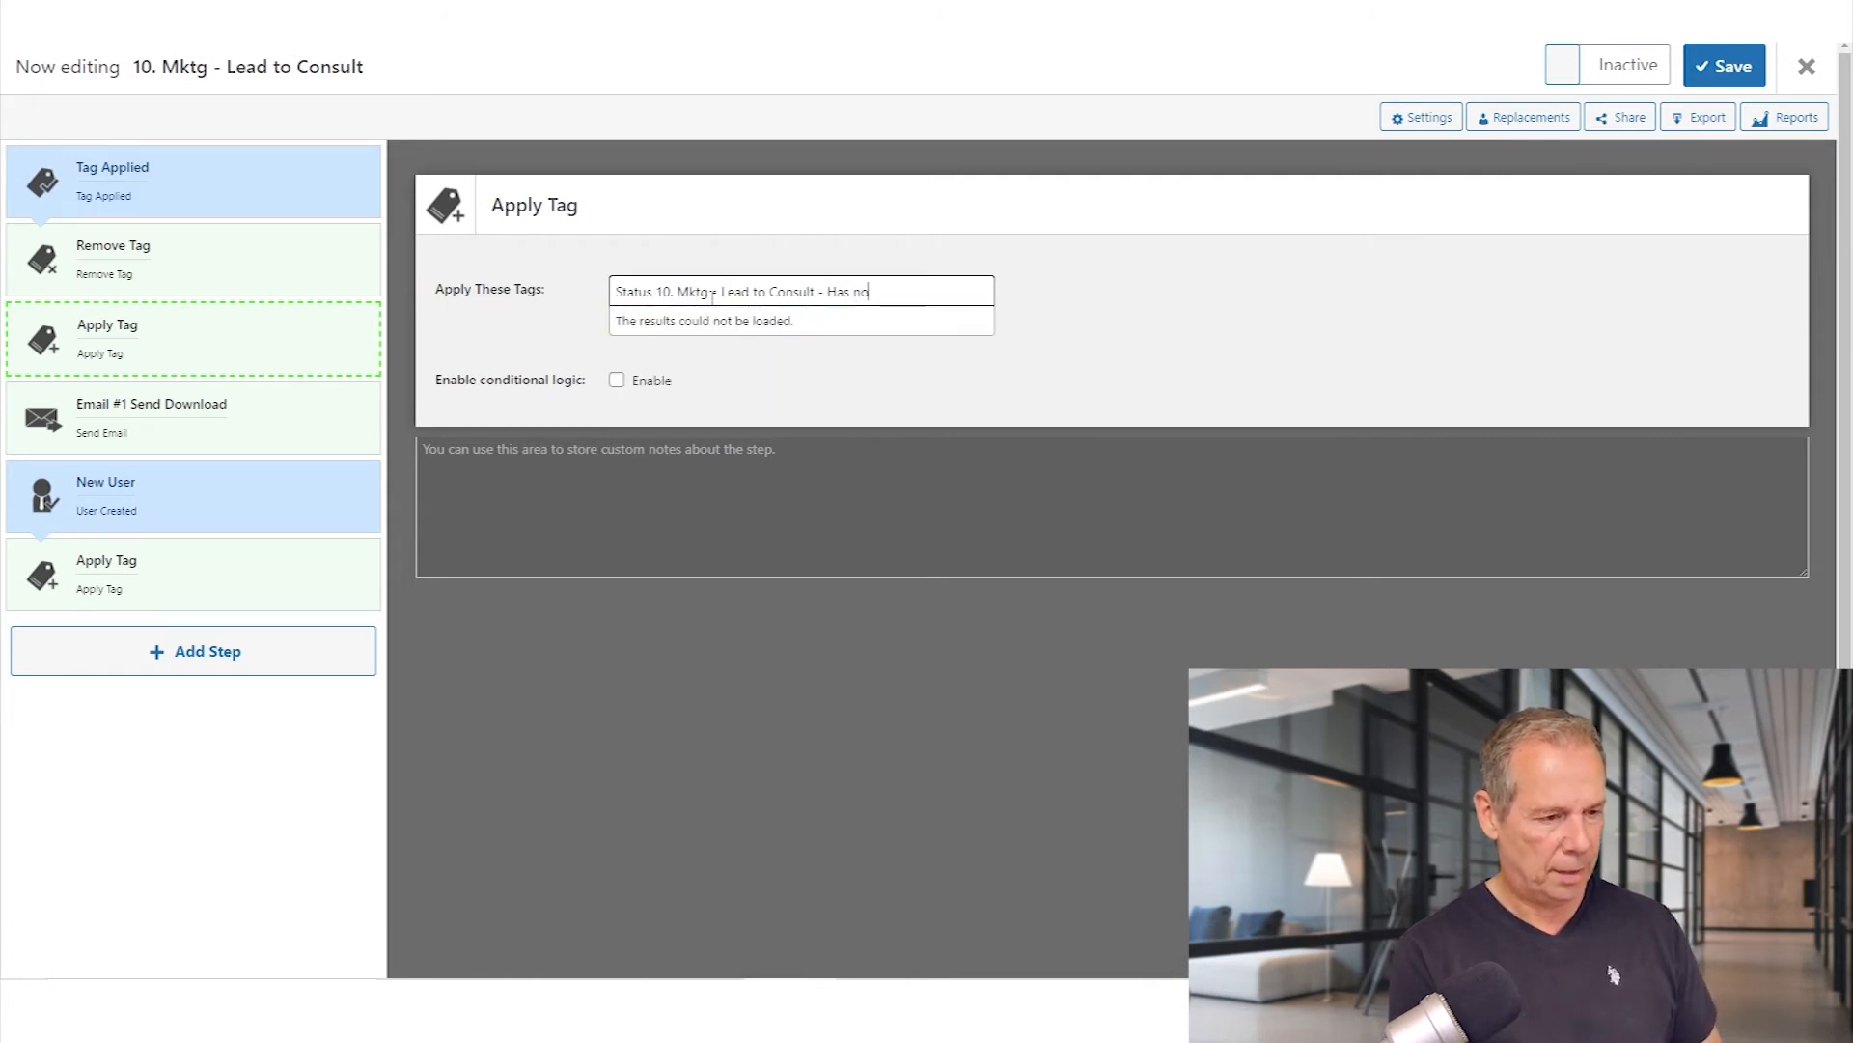
pyautogui.press('BackSpace')
pyautogui.press('BackSpace')
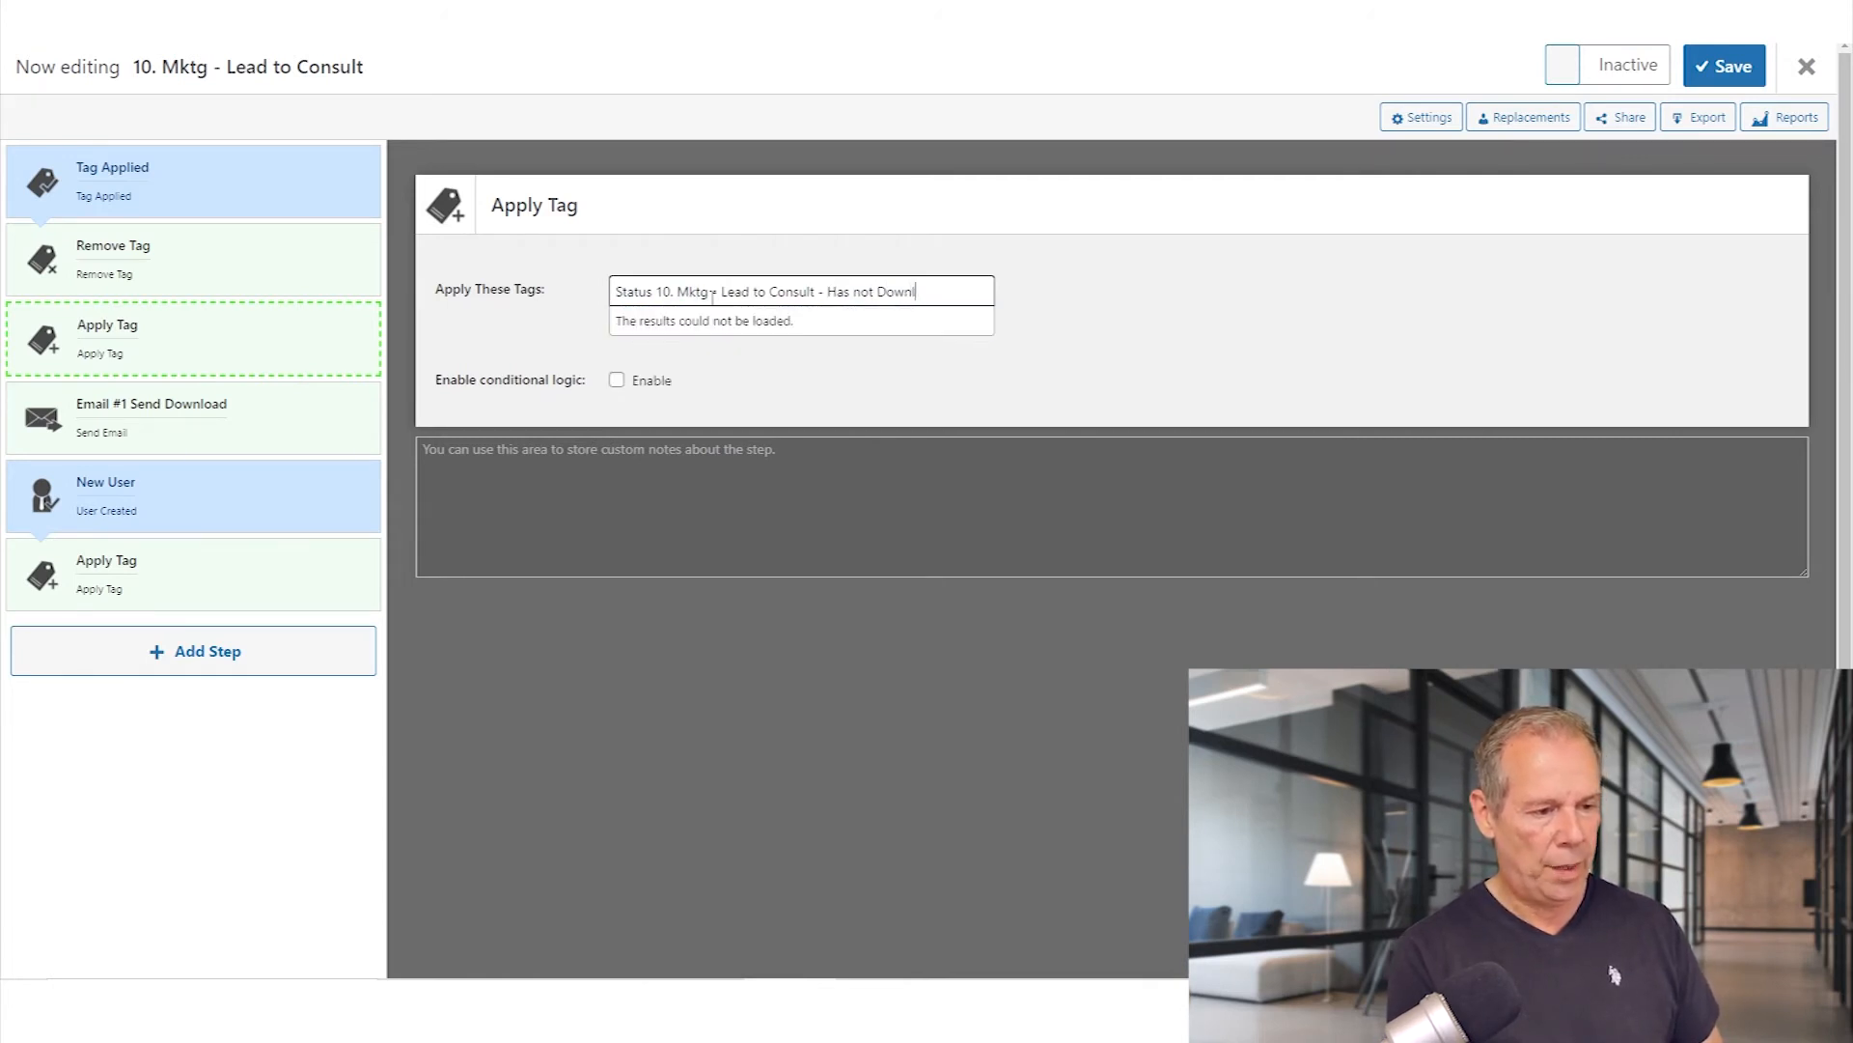
pyautogui.write('t Downloading')
pyautogui.press('Return')
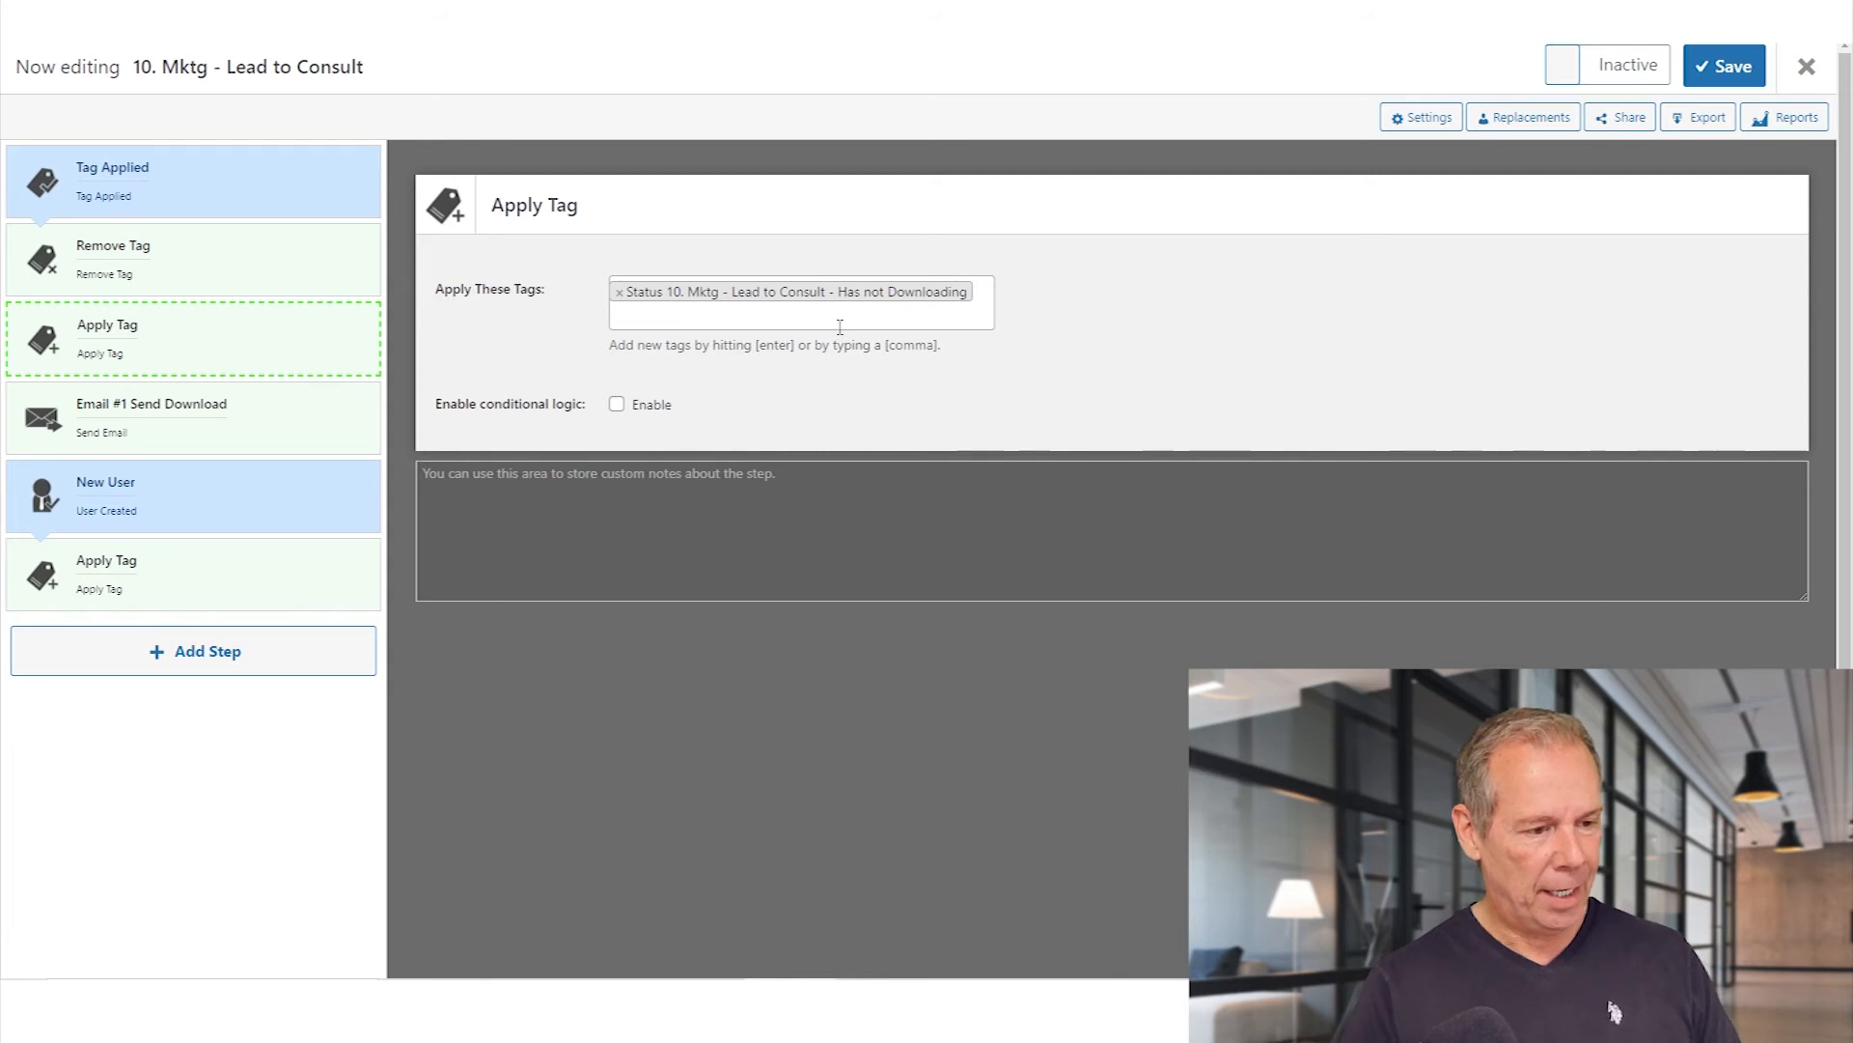
# Insert a Delay Timer action directly after the "Email #1 Send Download" step.
pyautogui.click(283, 417)
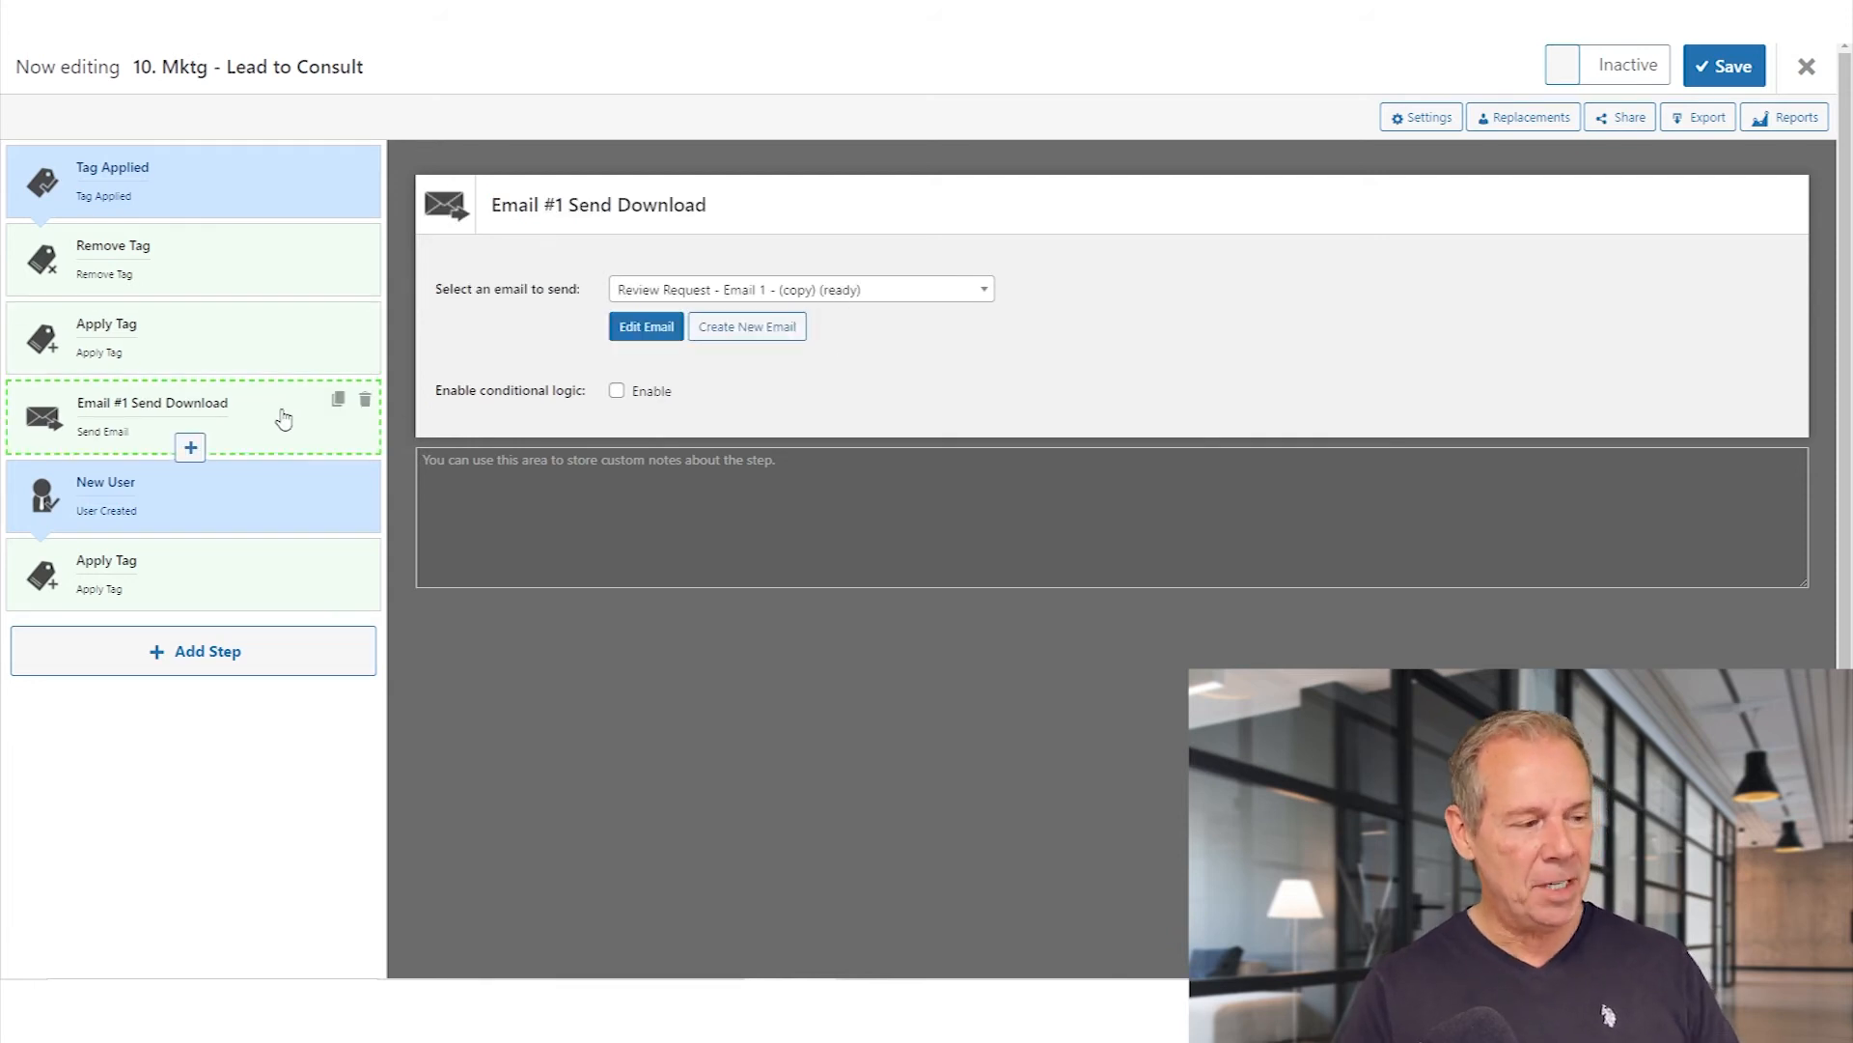
pyautogui.click(190, 447)
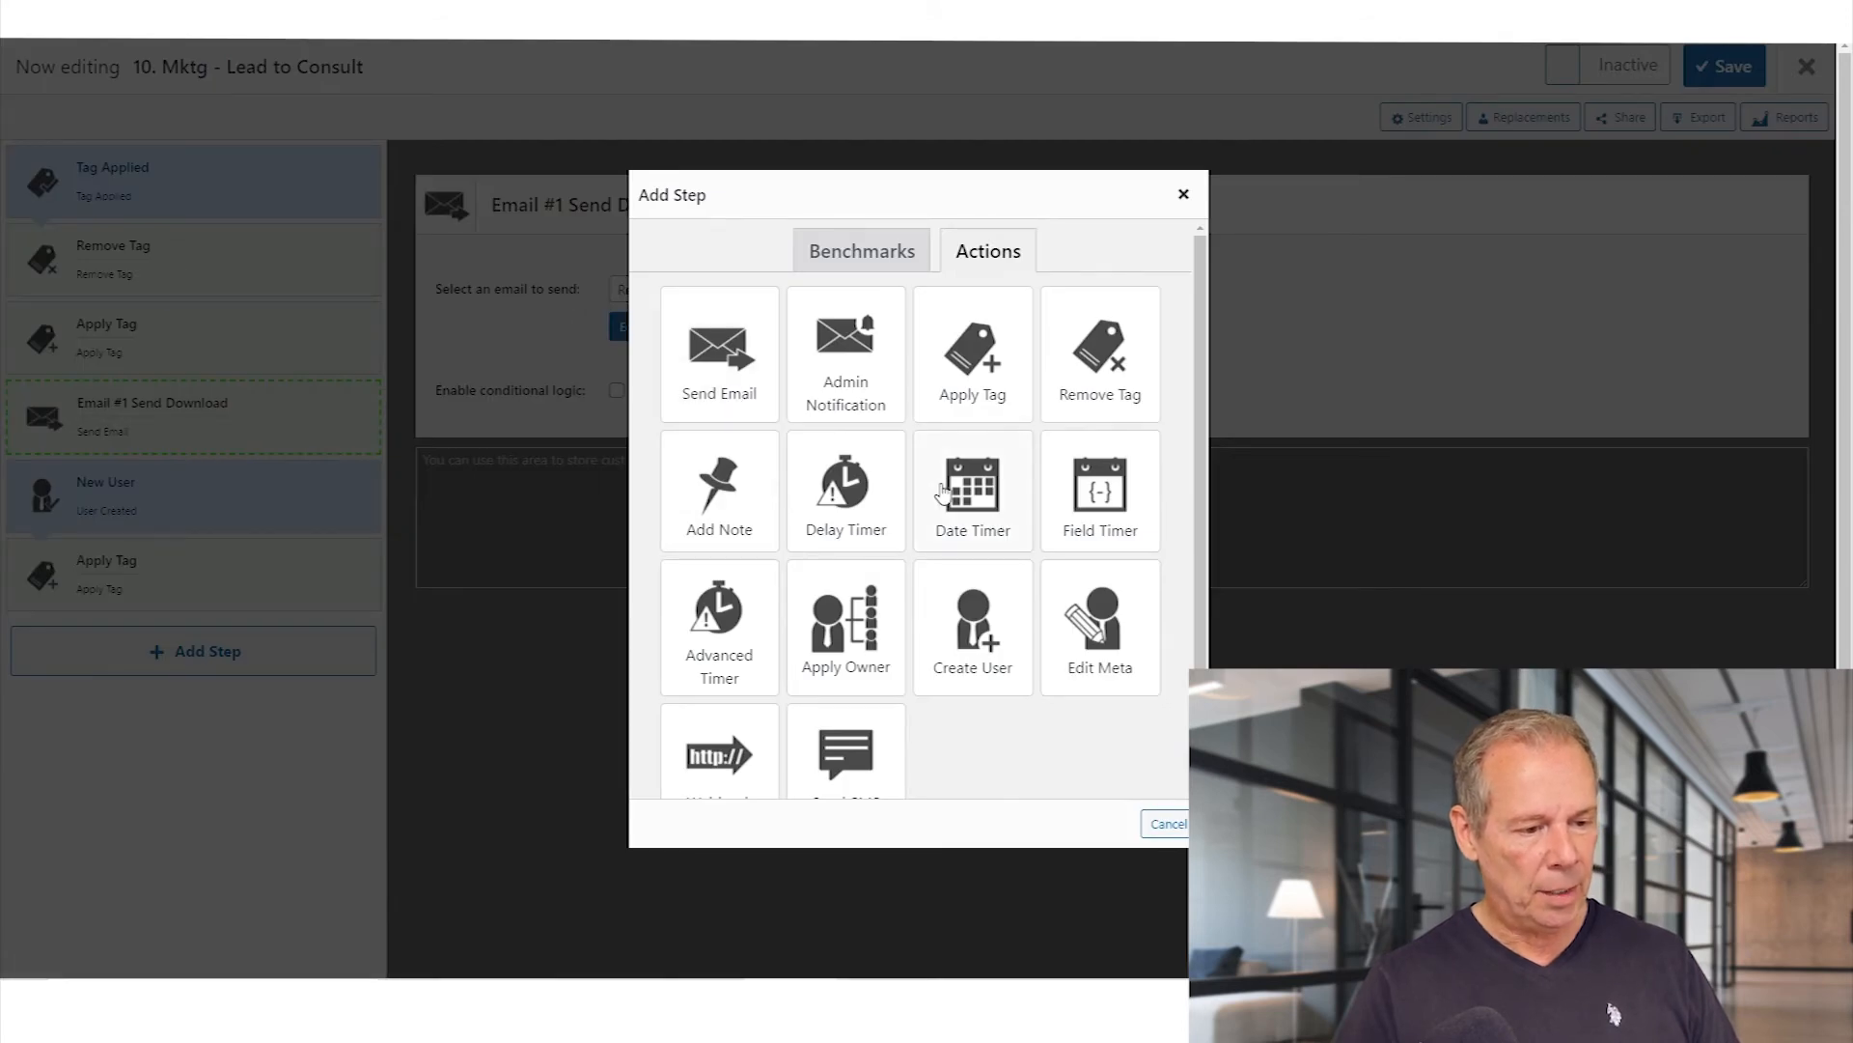
pyautogui.click(839, 511)
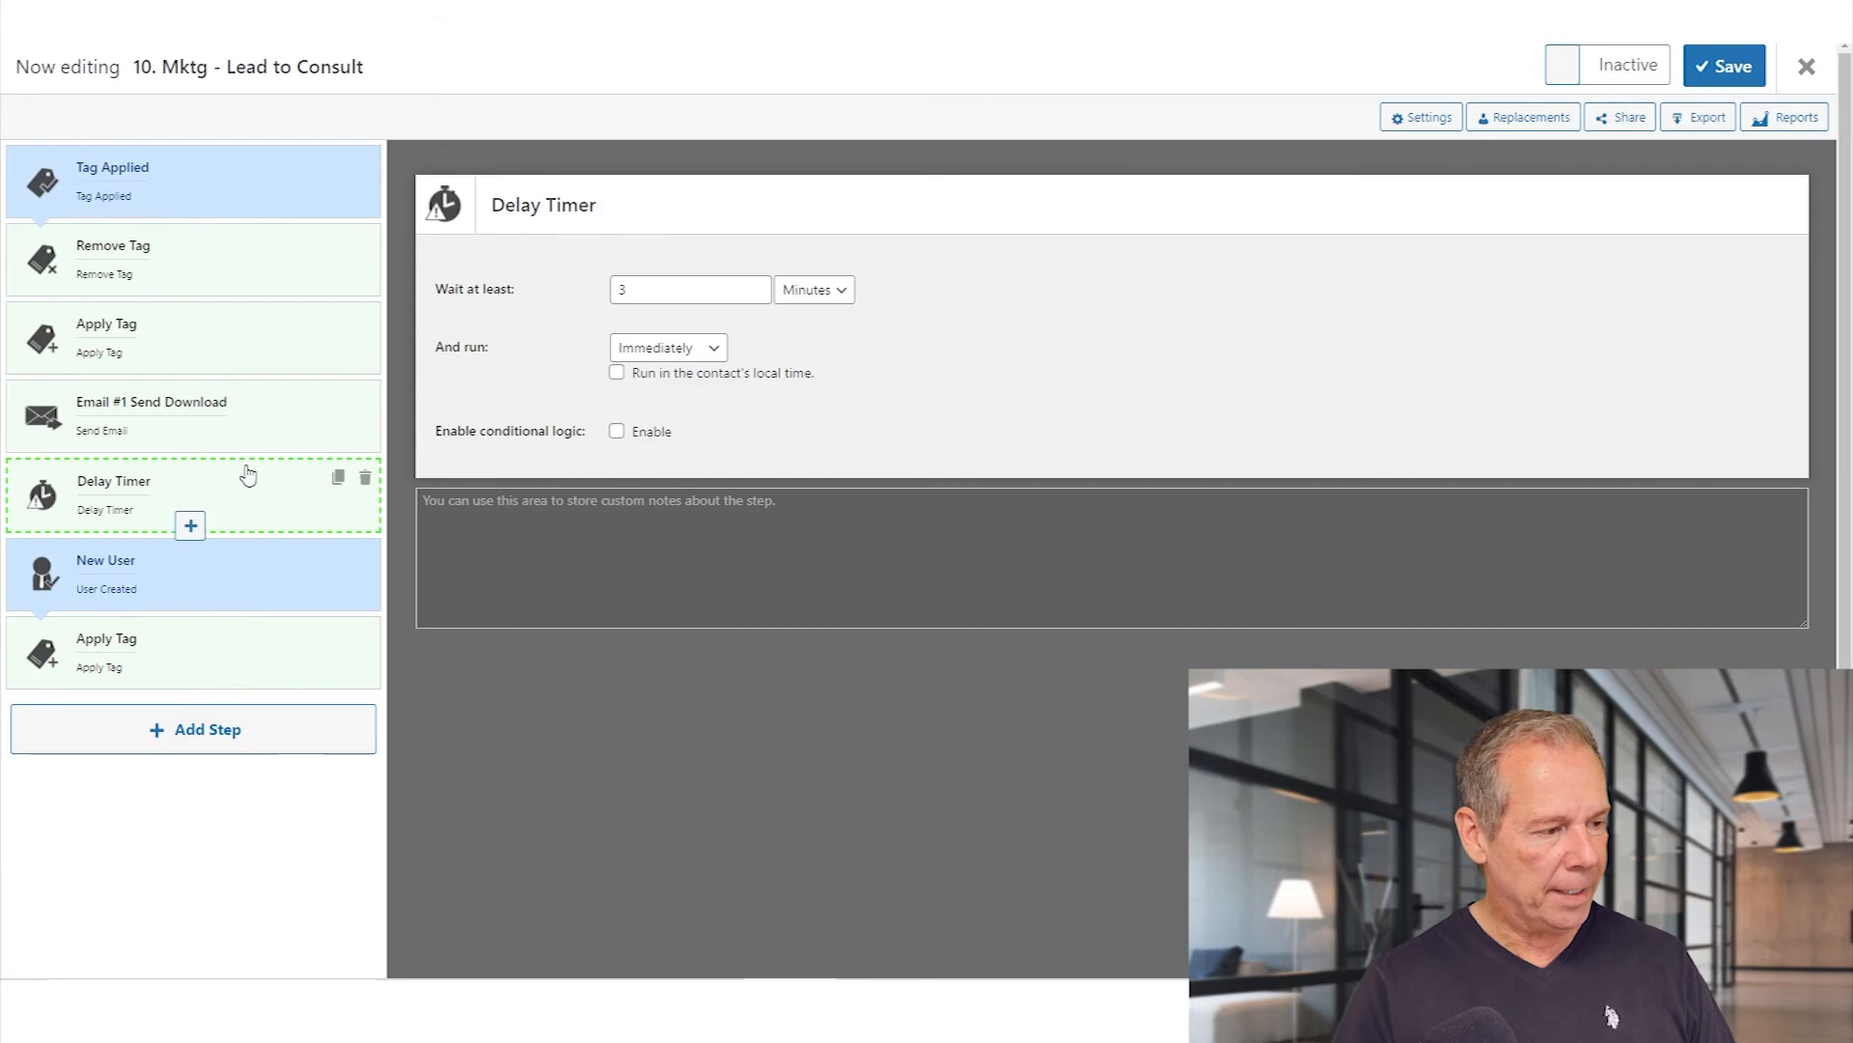
# Duplicate the "Email #1 Send Download" step to below the Delay Timer and rename the copy "Email #2".
pyautogui.click(337, 399)
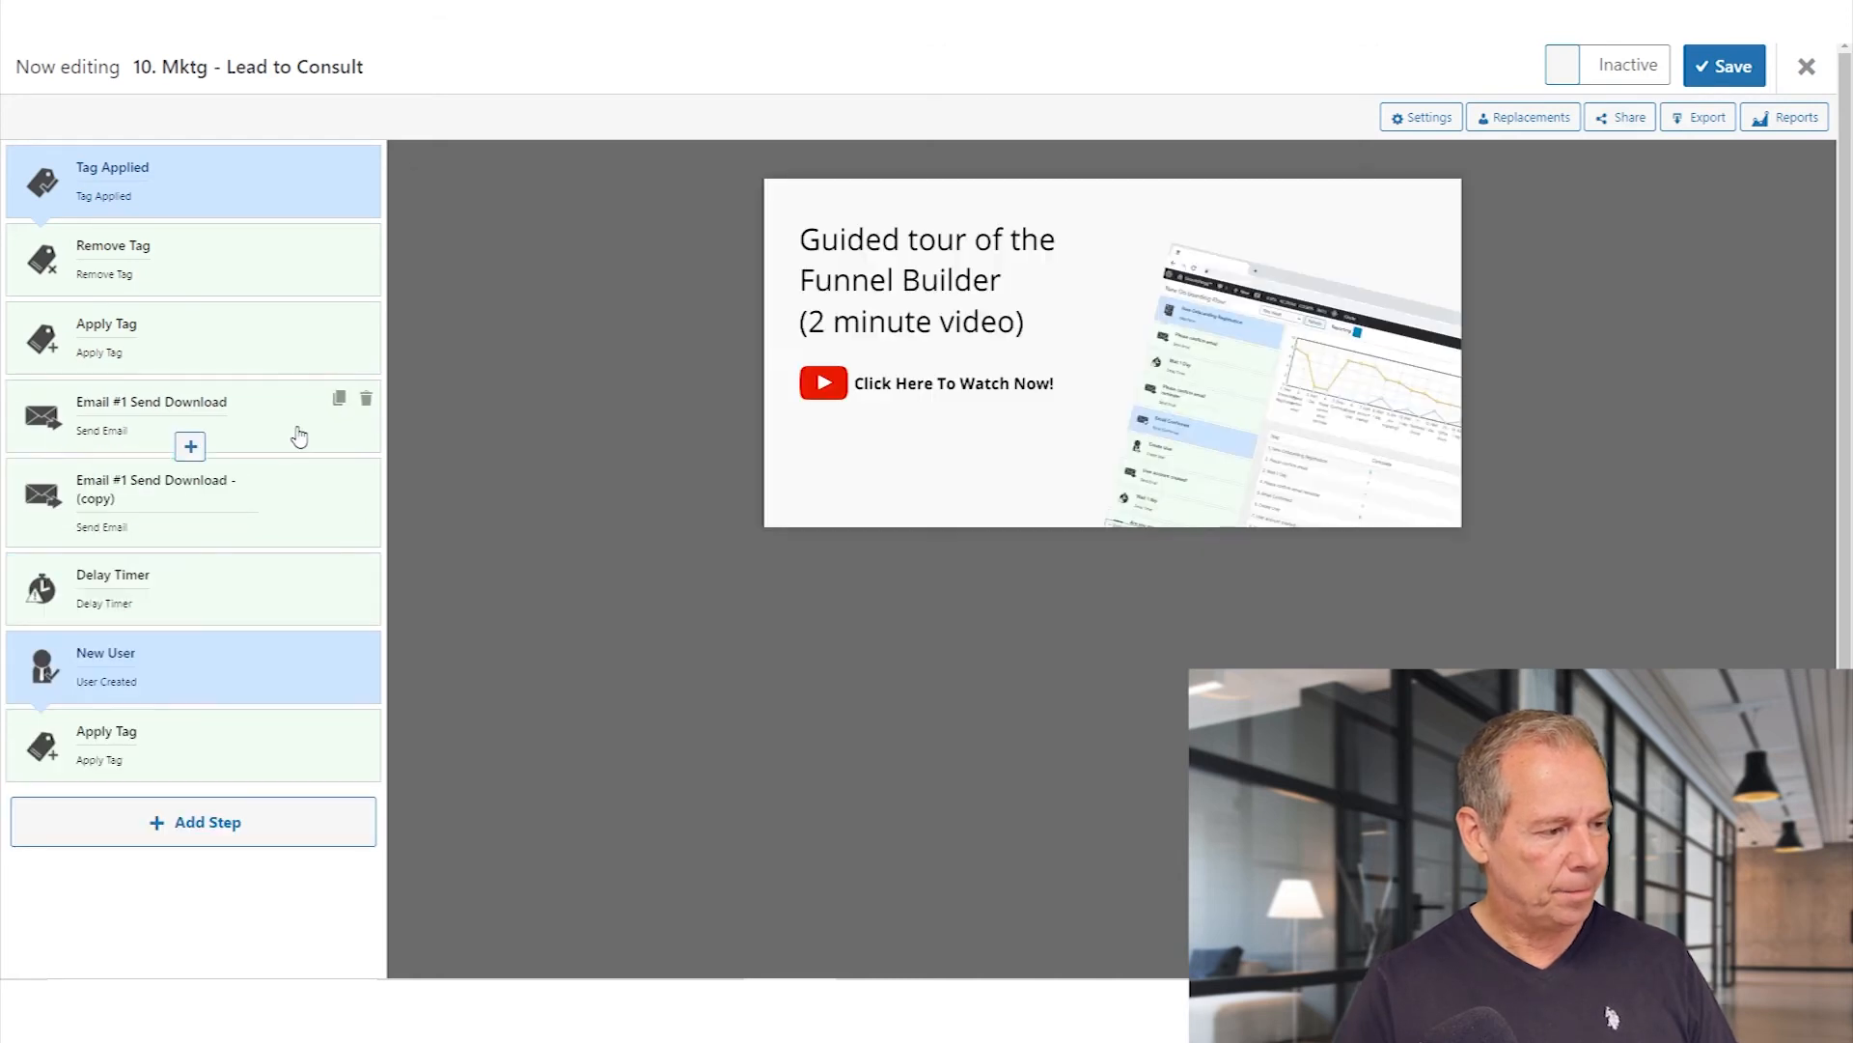
pyautogui.moveTo(227, 526); pyautogui.dragTo(236, 584)
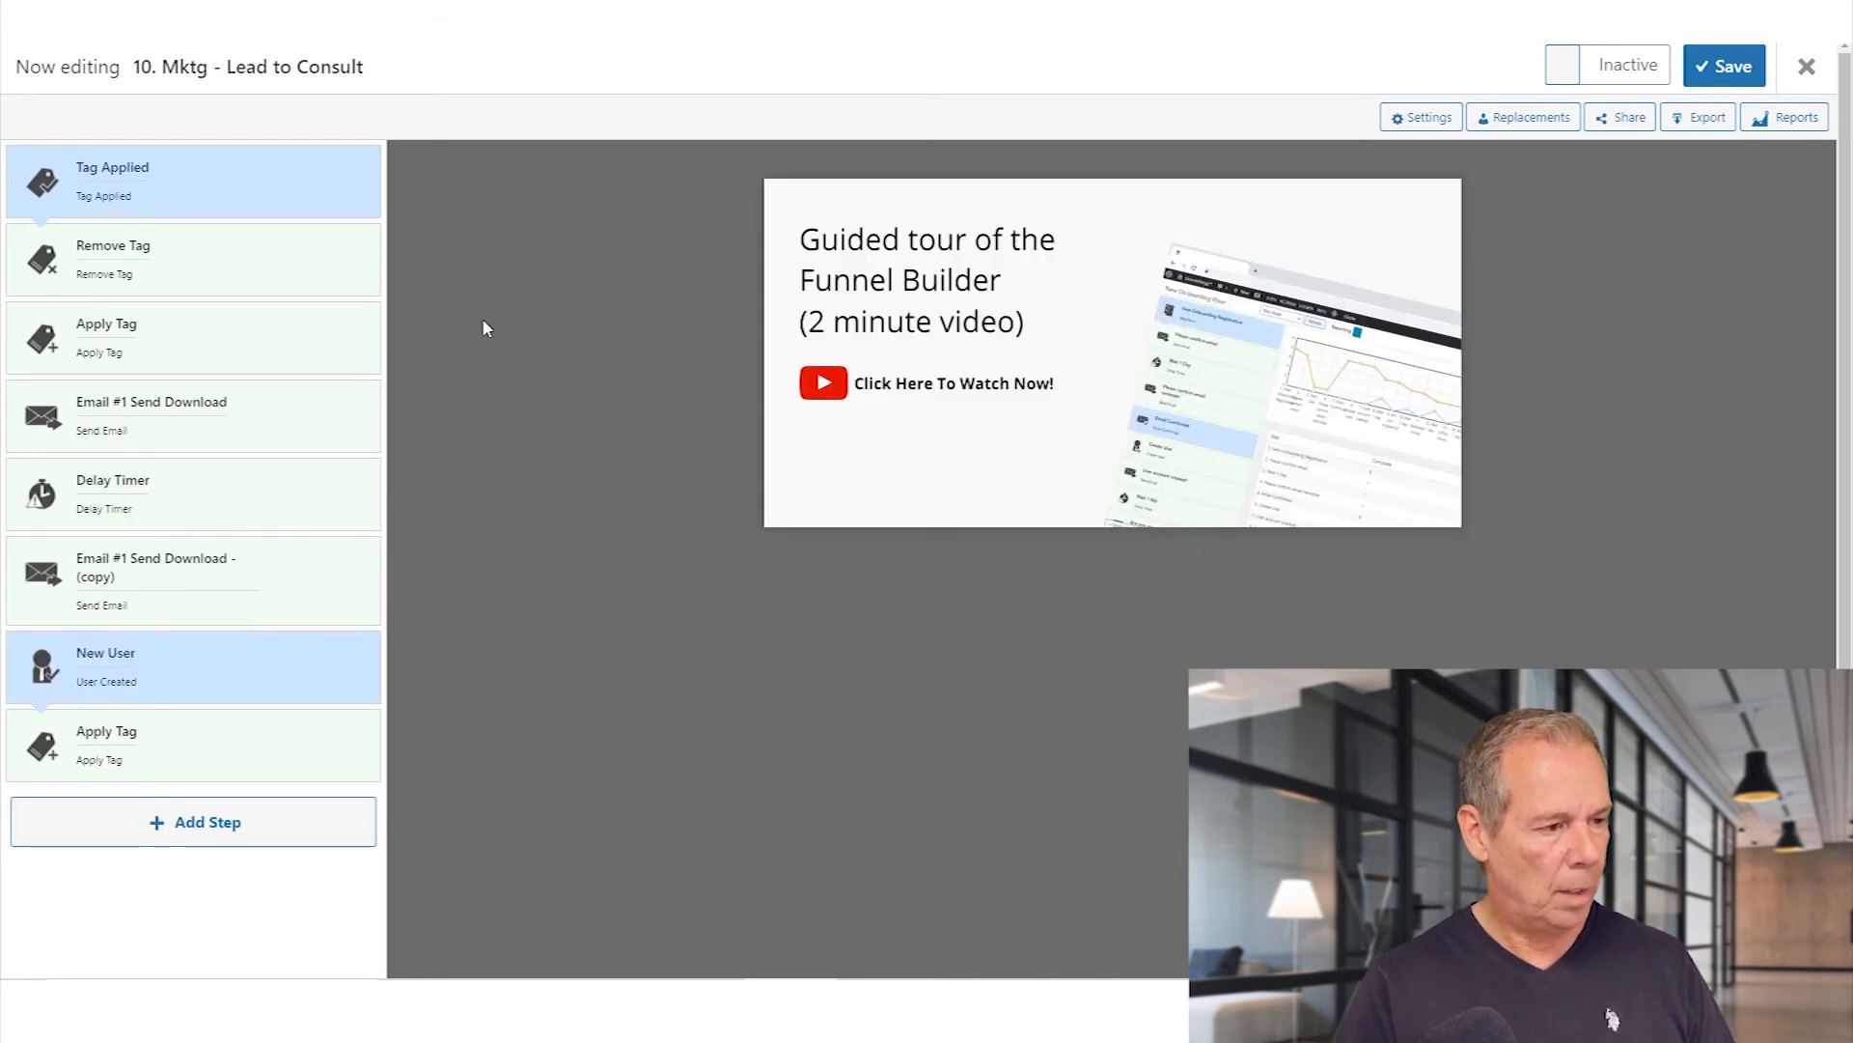
pyautogui.click(241, 574)
pyautogui.doubleClick(551, 207)
pyautogui.click(551, 207)
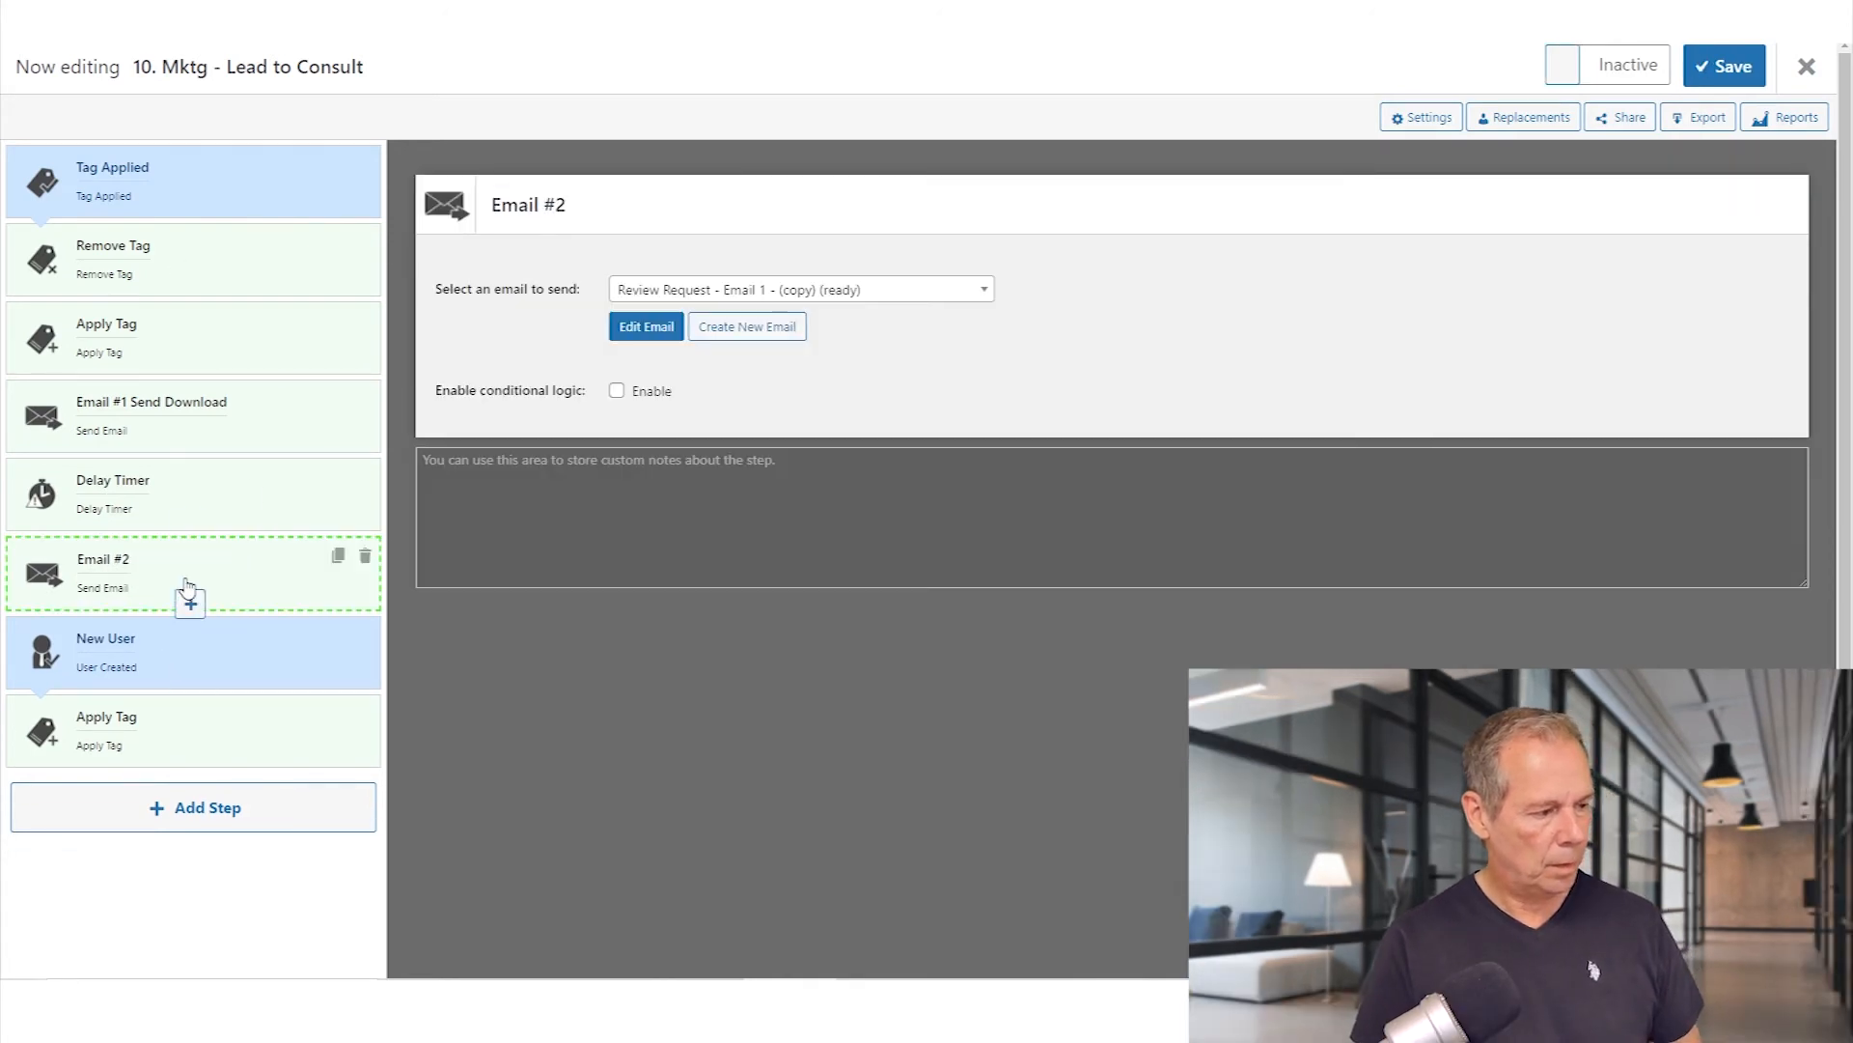
# Insert a Tag Applied benchmark directly after the "Email #2" step.
pyautogui.click(266, 584)
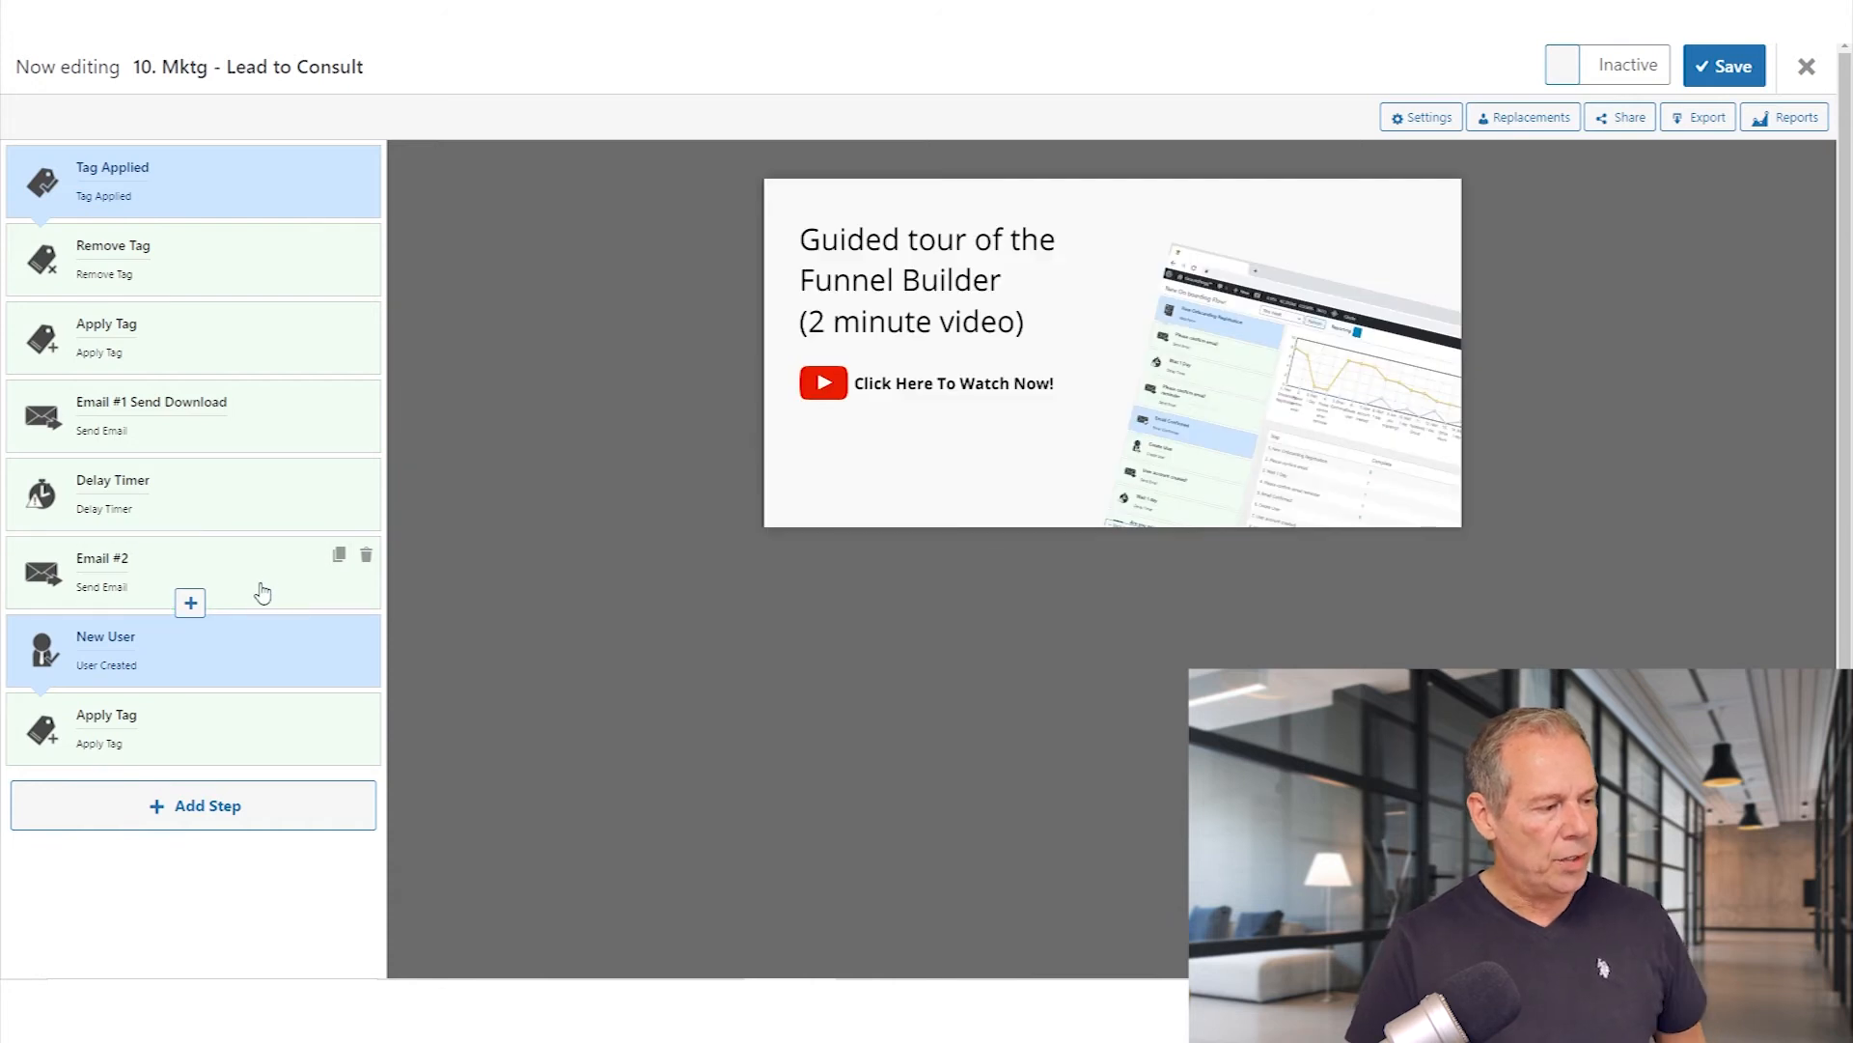
pyautogui.click(189, 605)
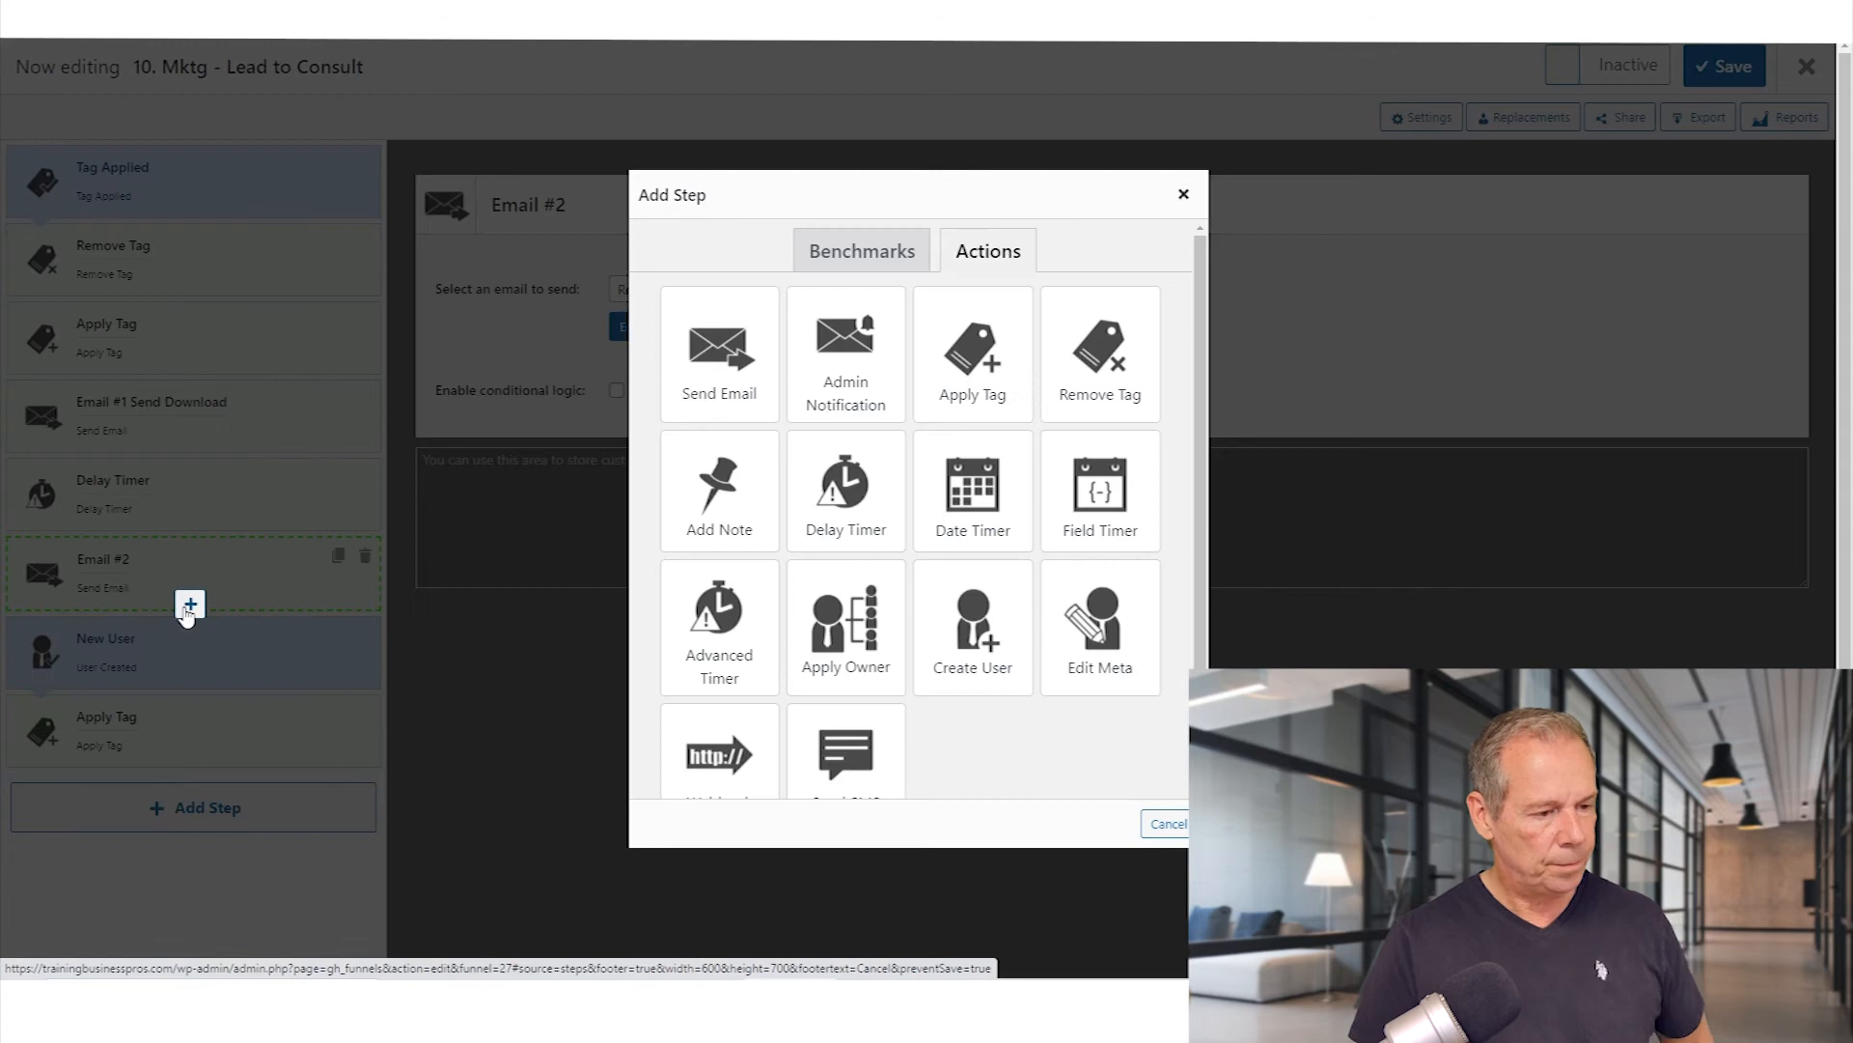
pyautogui.click(850, 252)
pyautogui.click(743, 522)
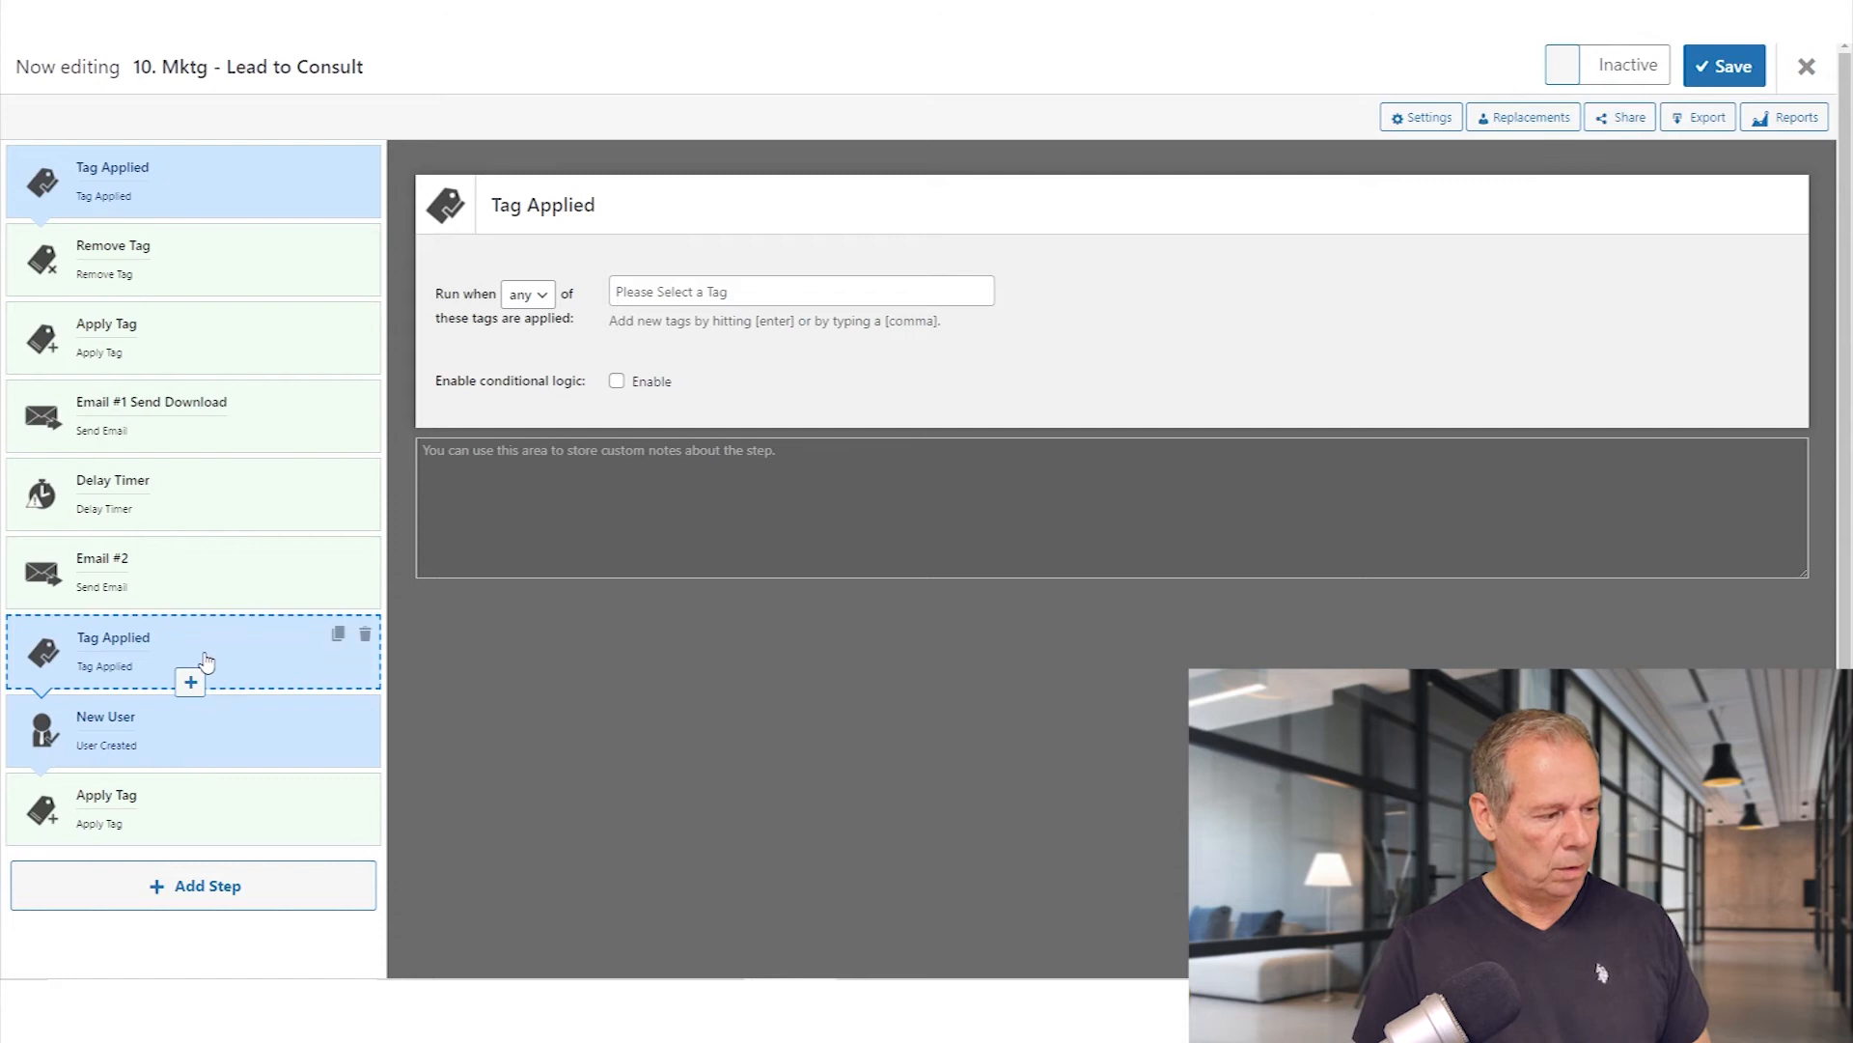
# Make the Tag Applied benchmark after Email #2 run on the tag "Status 10. Mktg - Lead to Consult - Has Downloaded".
pyautogui.click(205, 662)
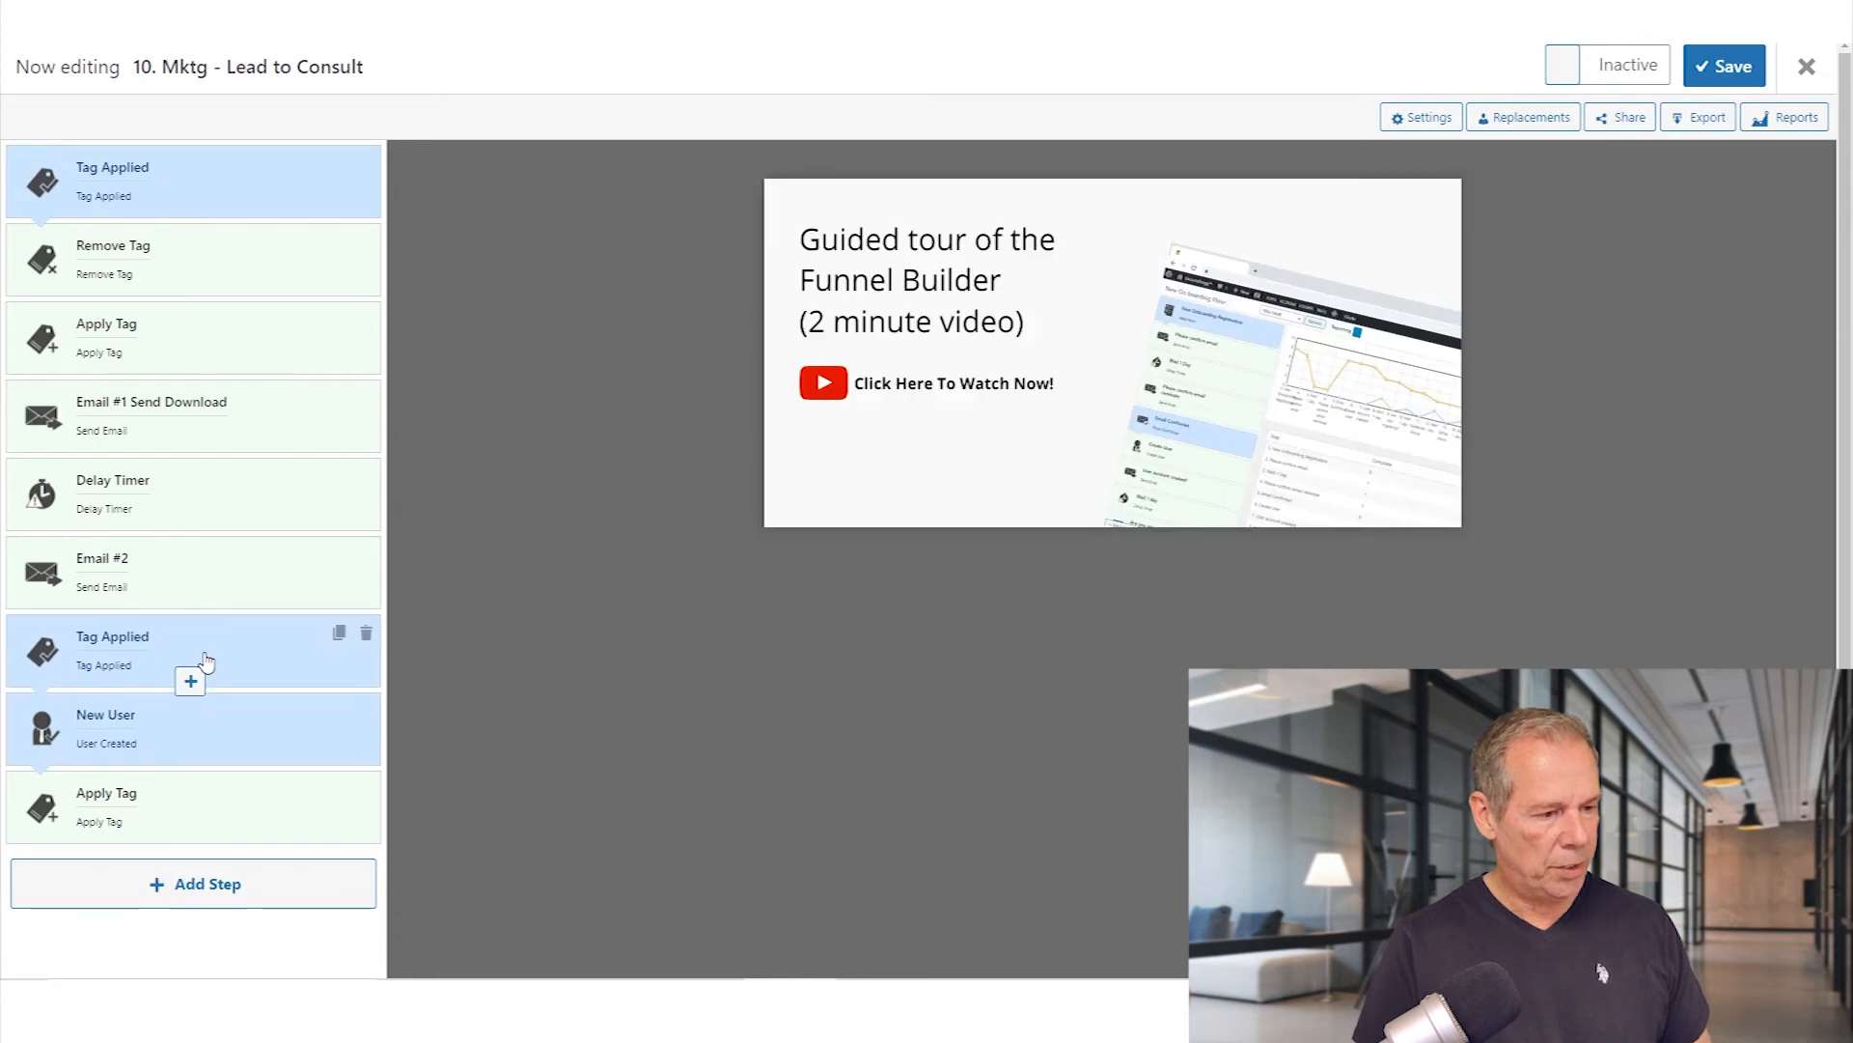
pyautogui.click(237, 655)
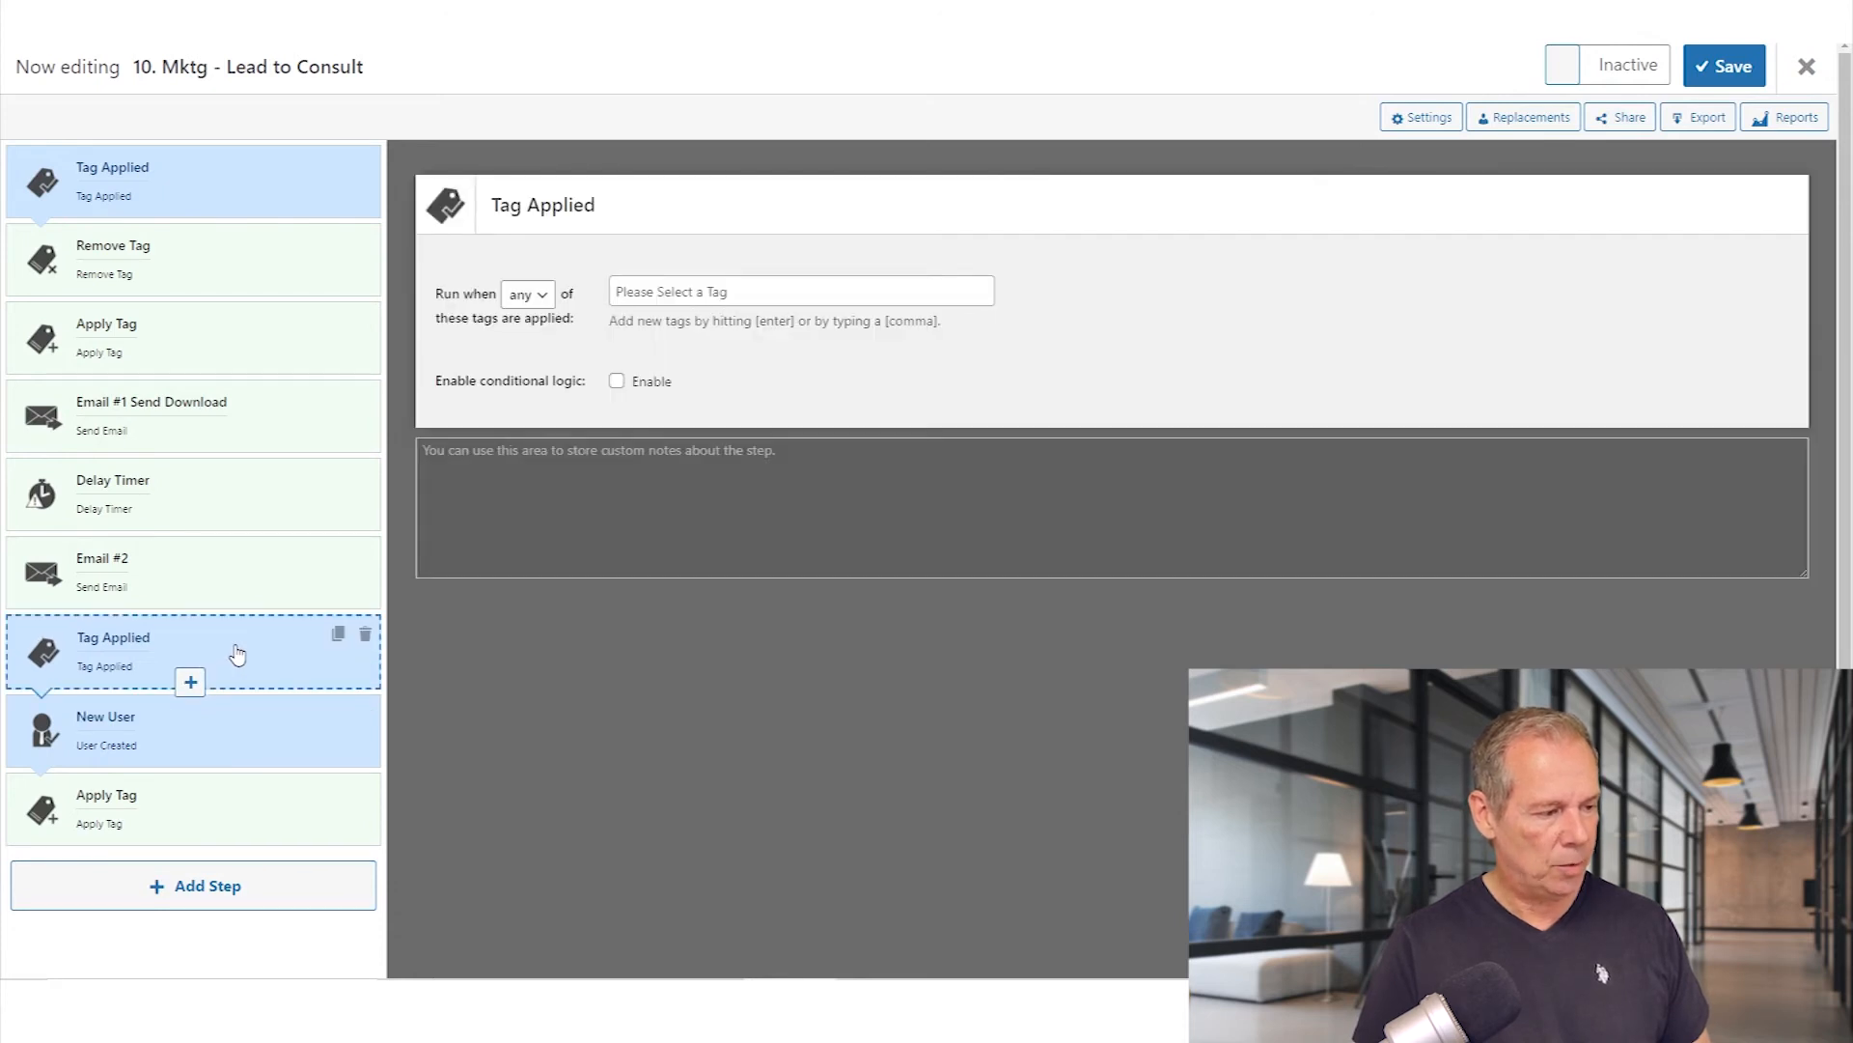
pyautogui.click(697, 294)
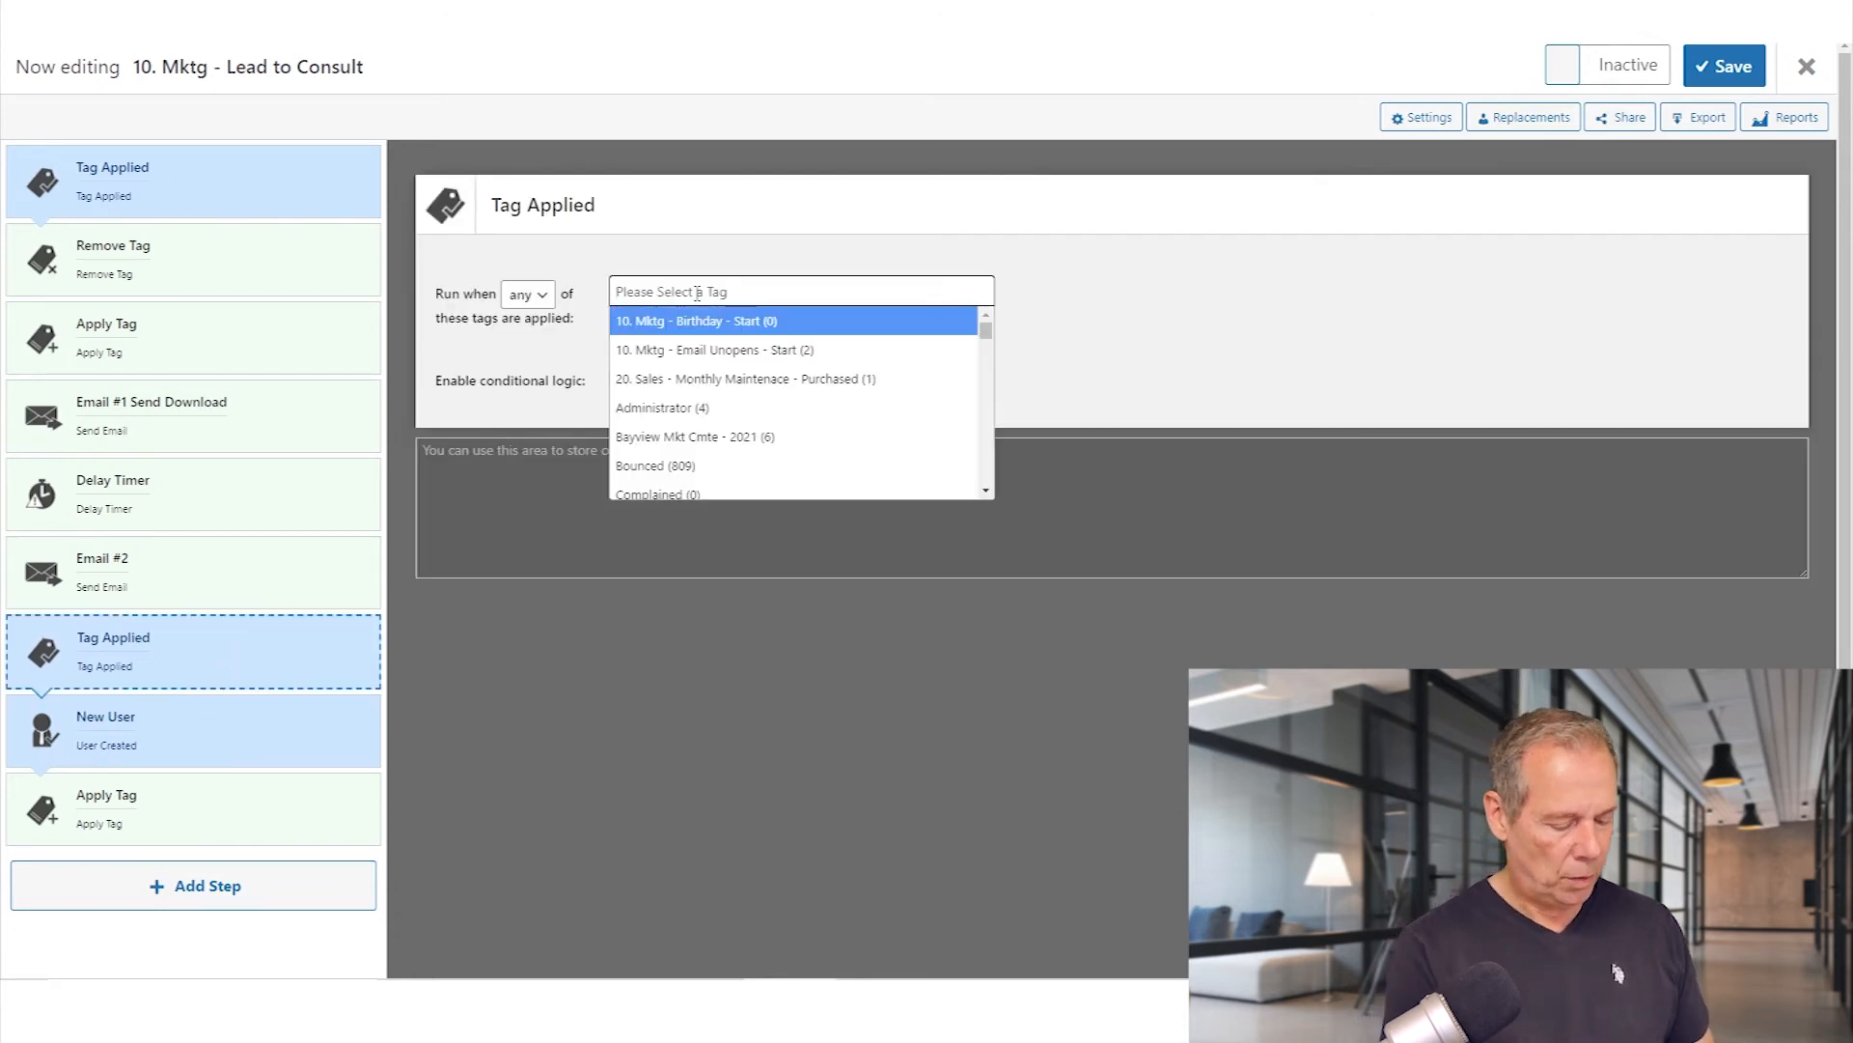
pyautogui.write('has d')
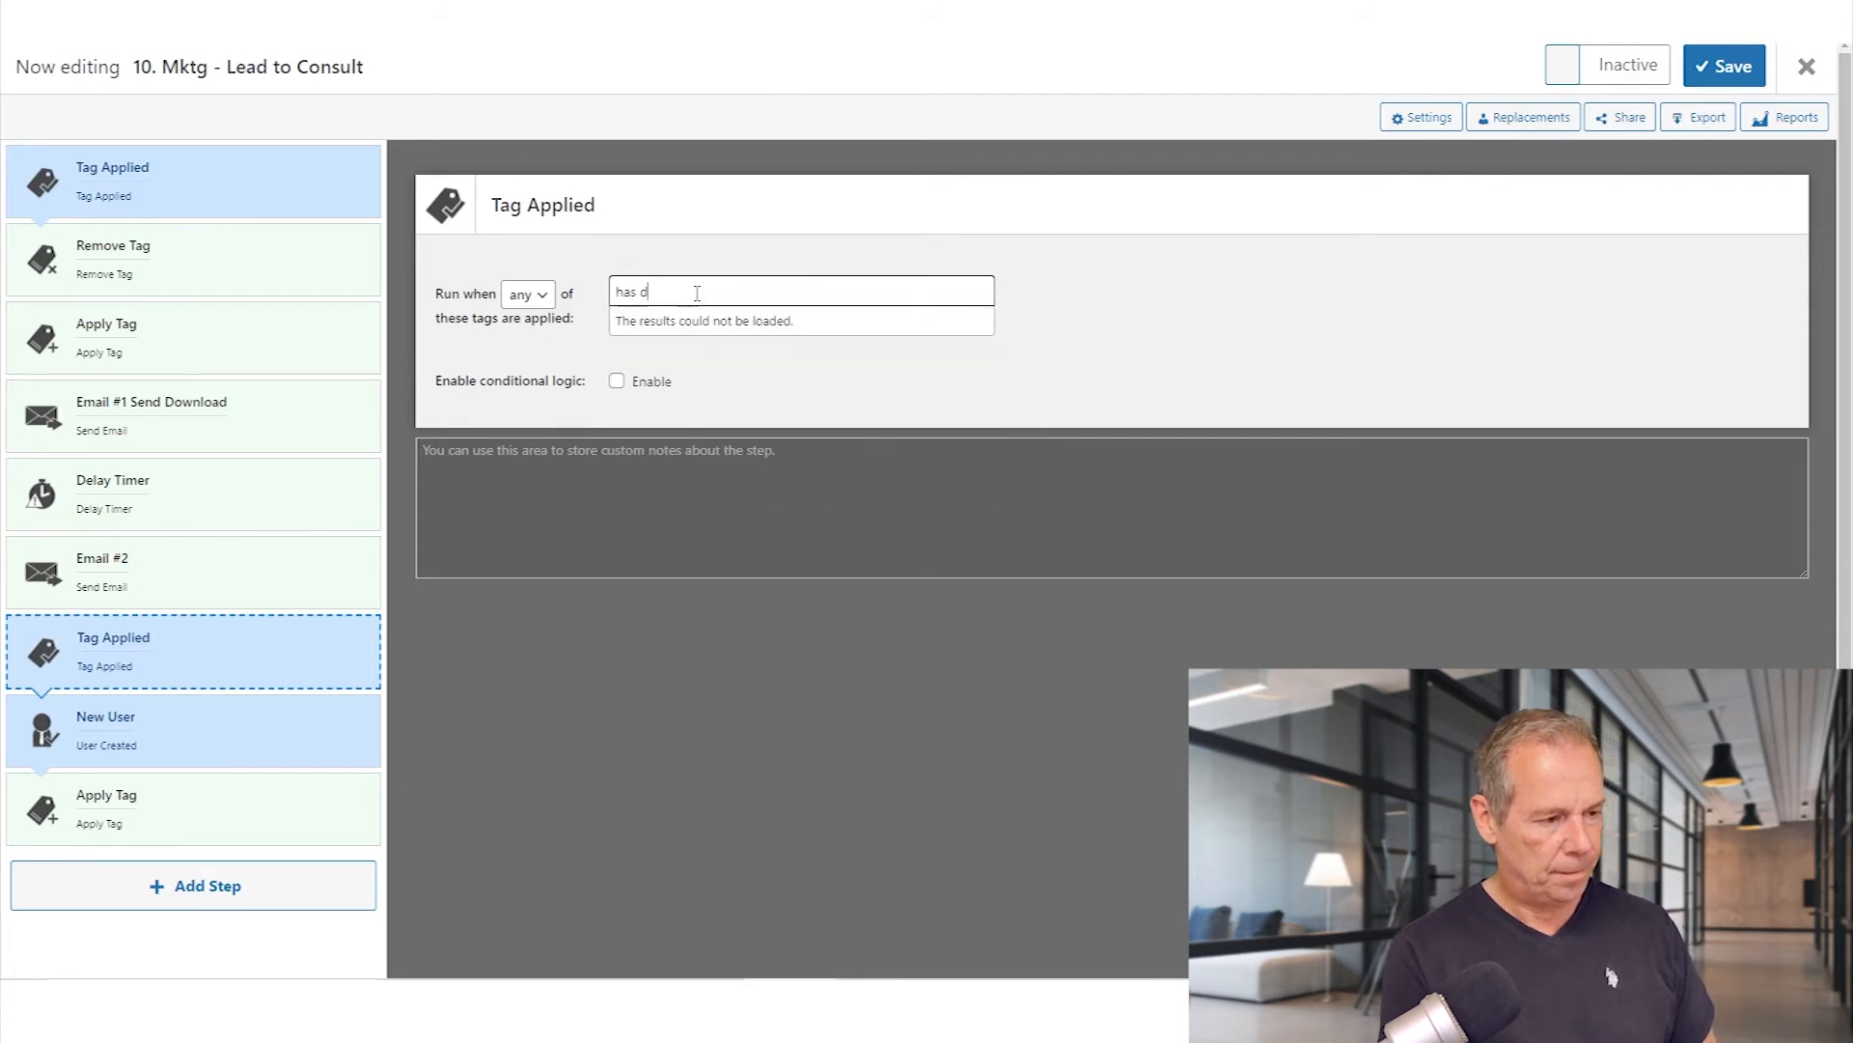
pyautogui.write('ownload')
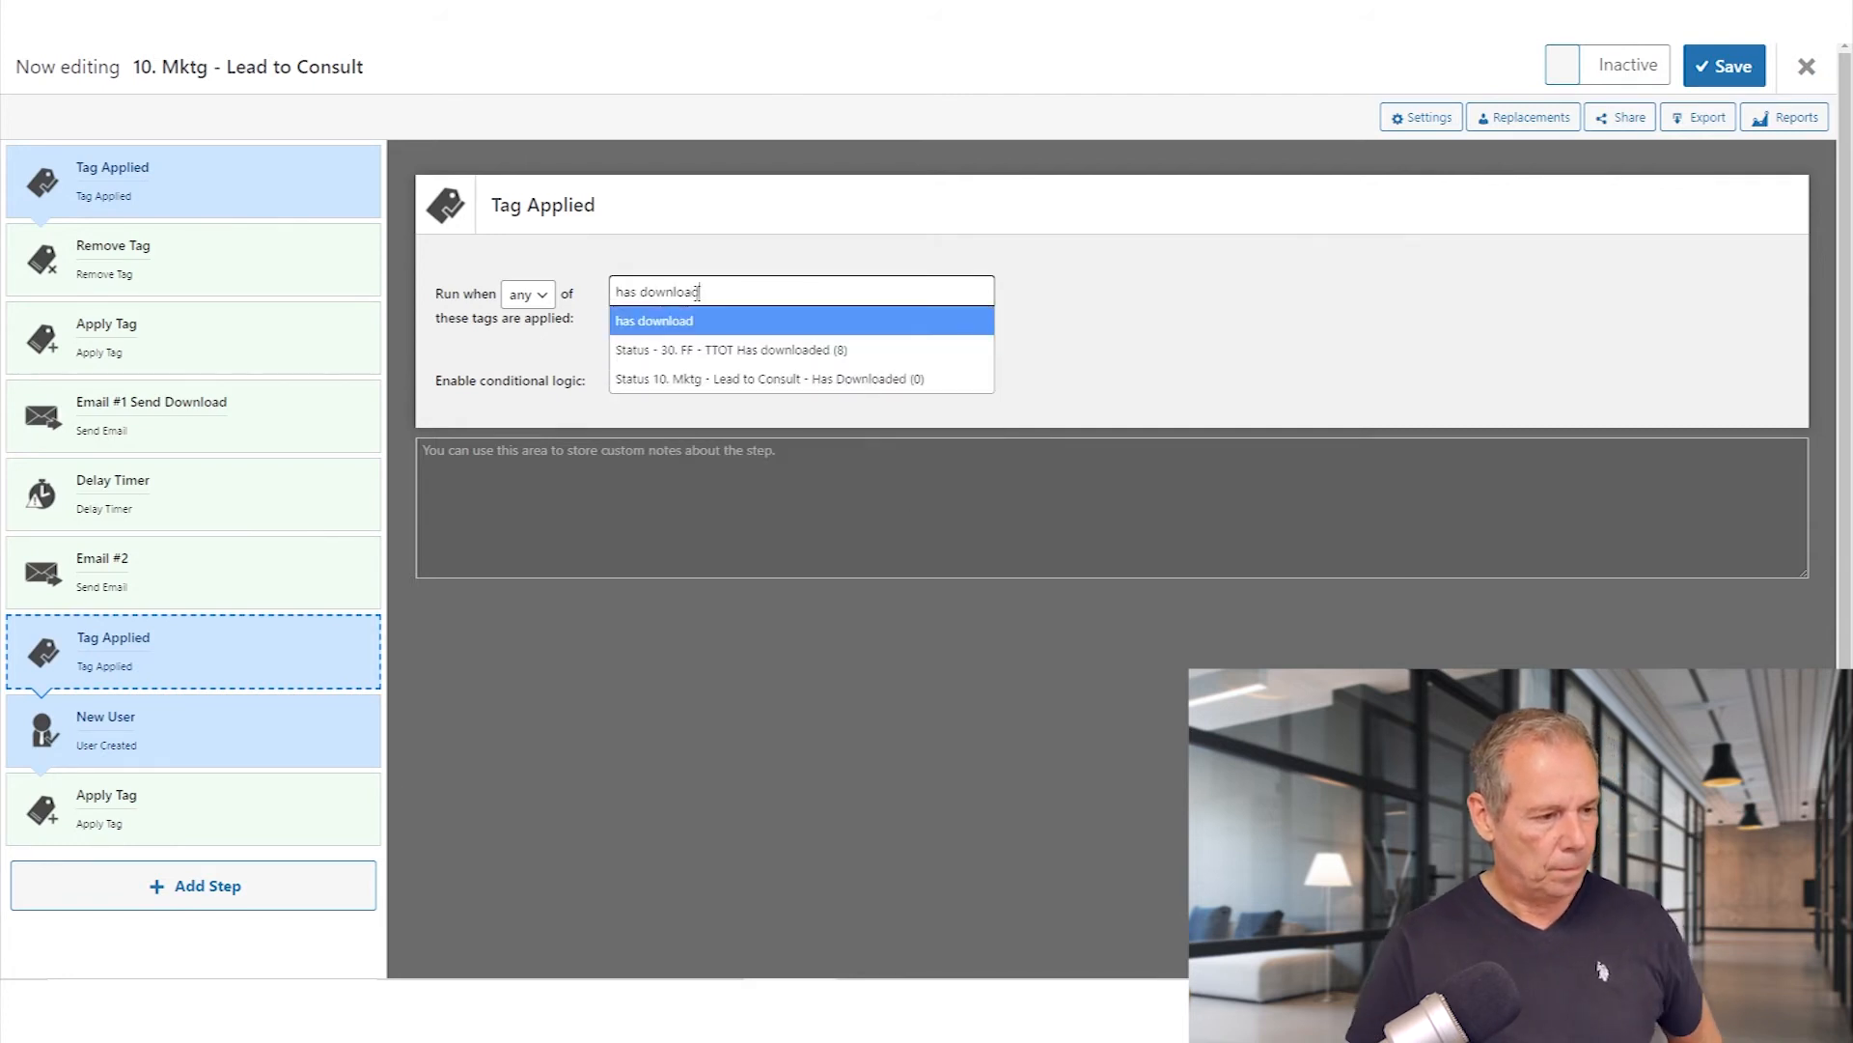
pyautogui.click(764, 381)
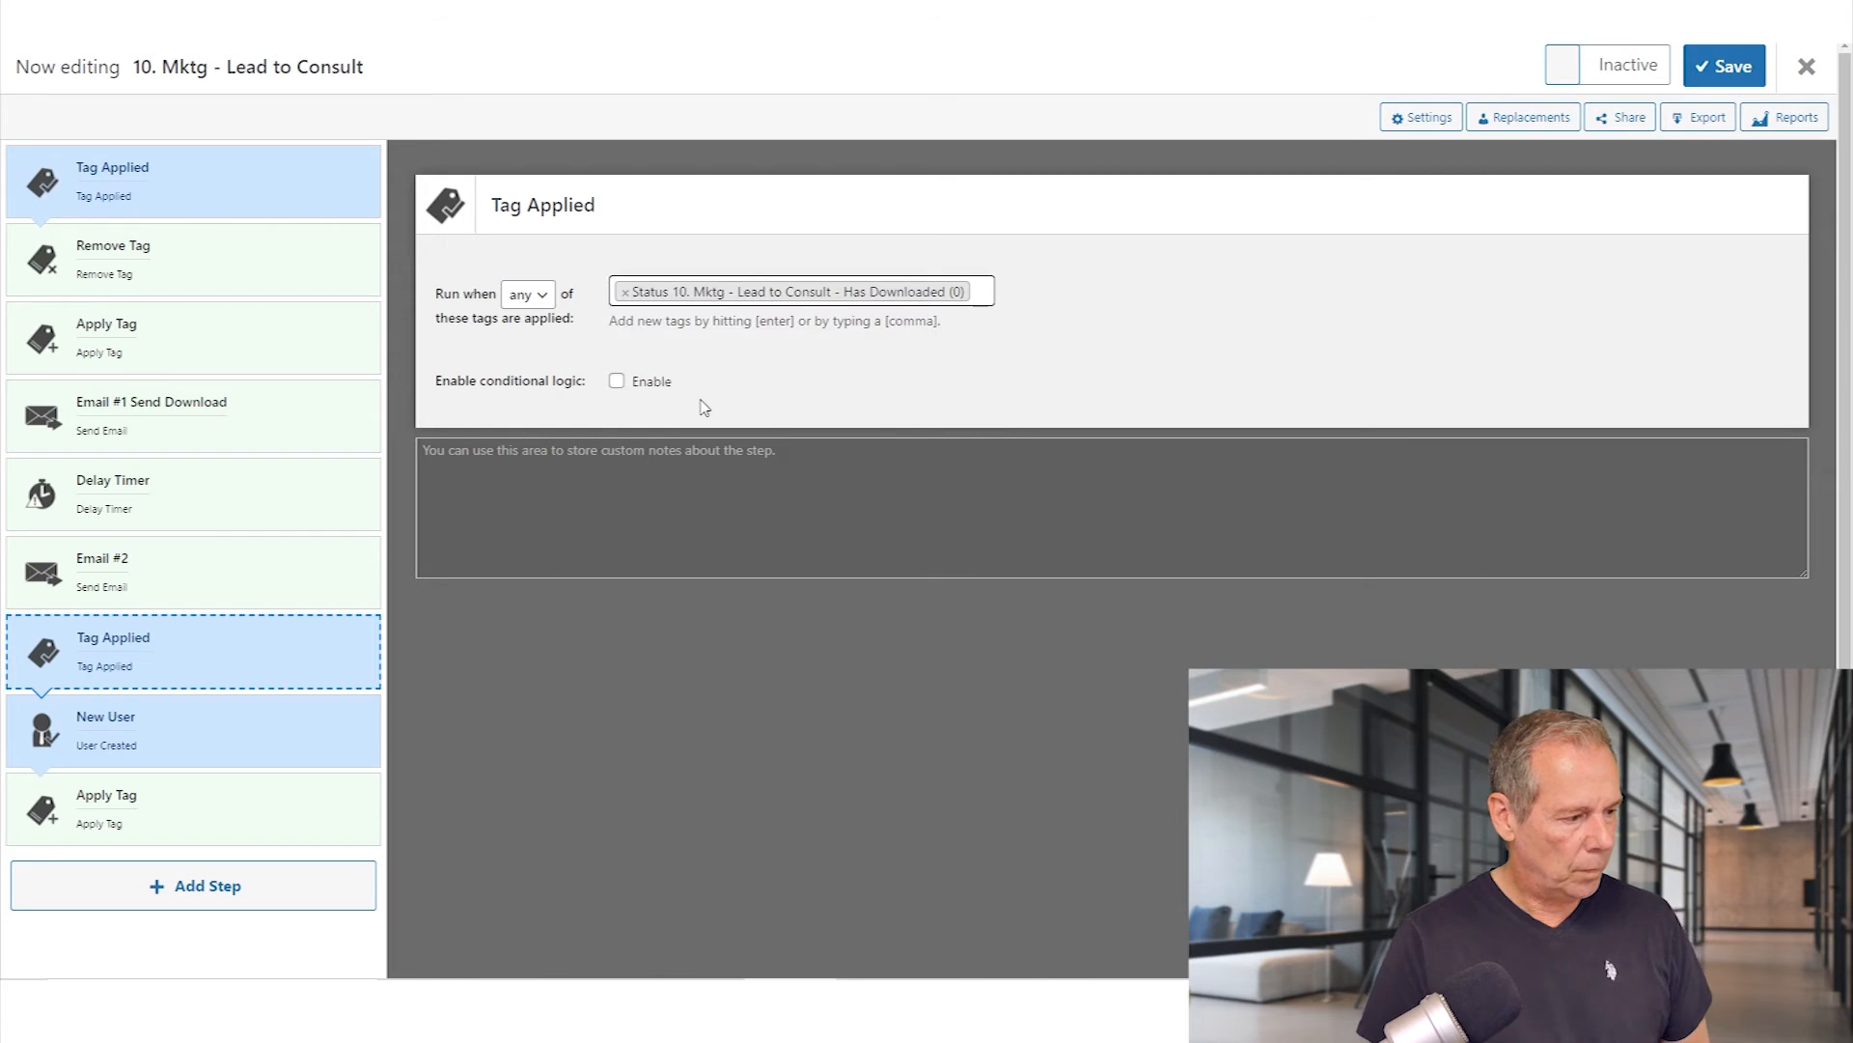
pyautogui.click(268, 666)
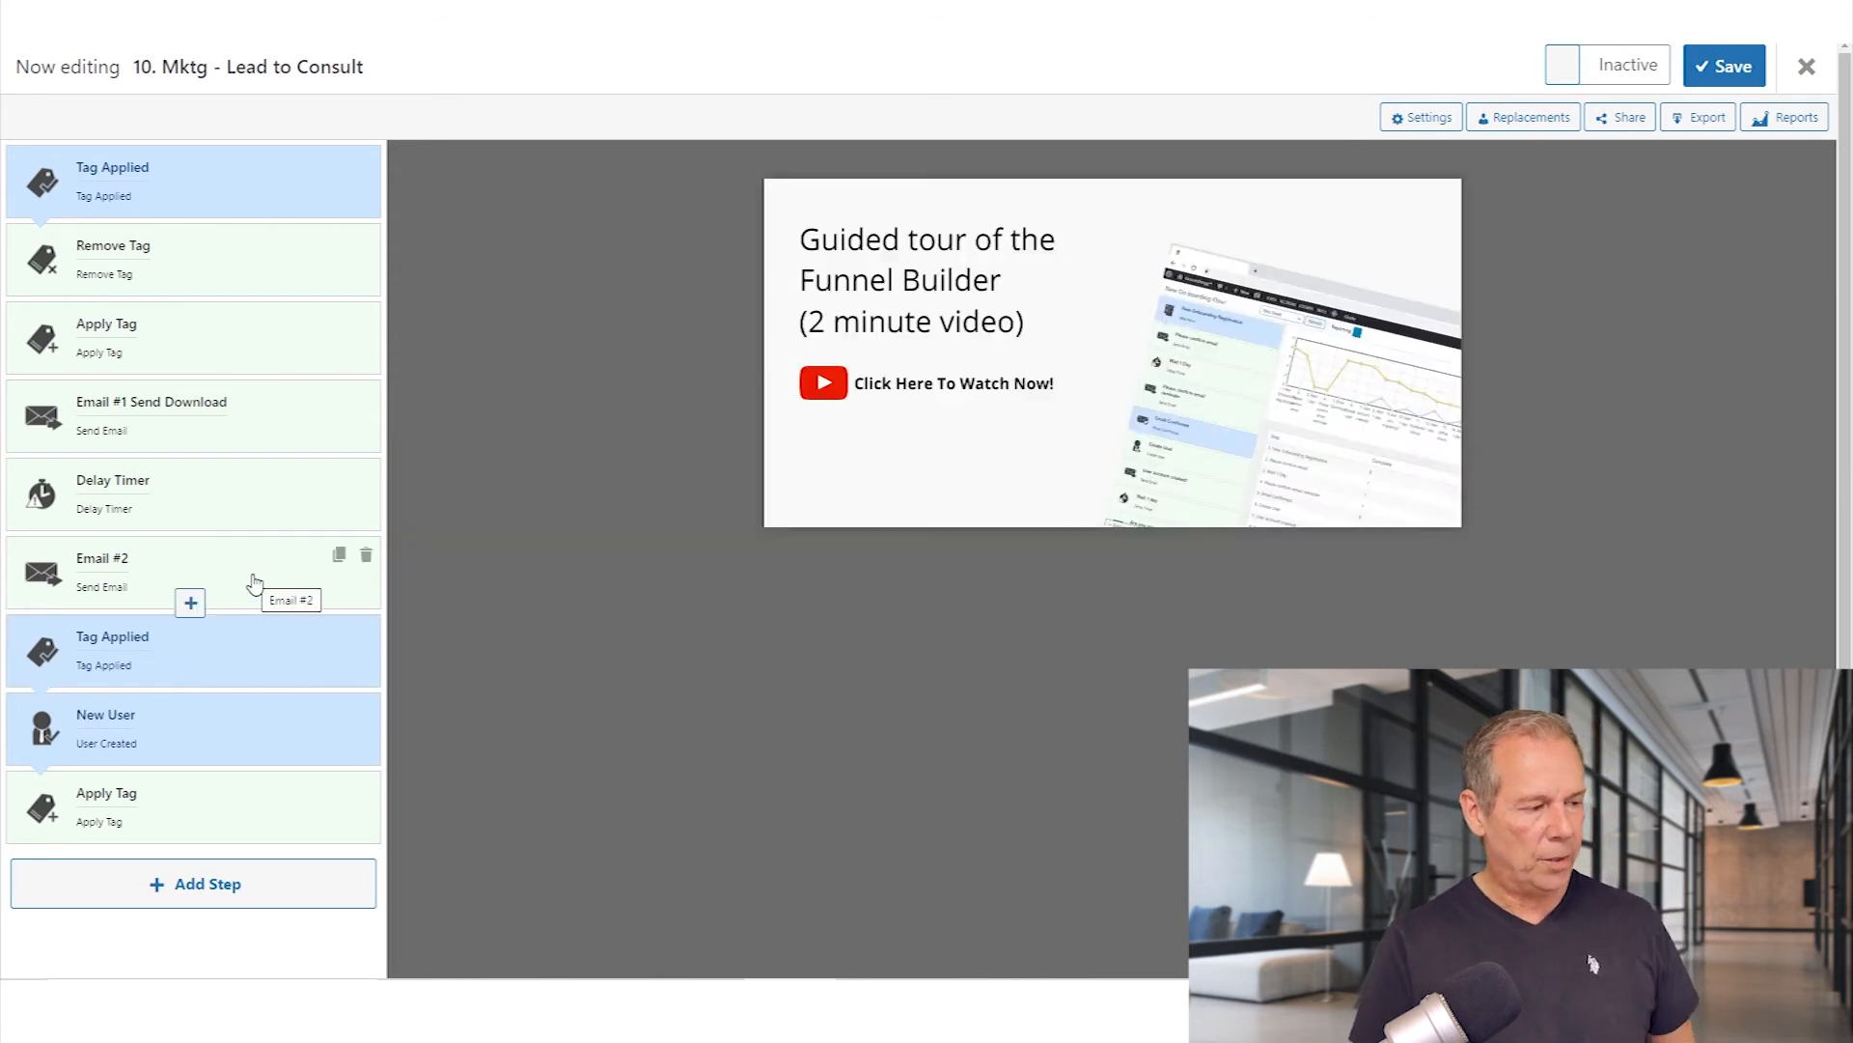
pyautogui.click(253, 583)
pyautogui.click(245, 644)
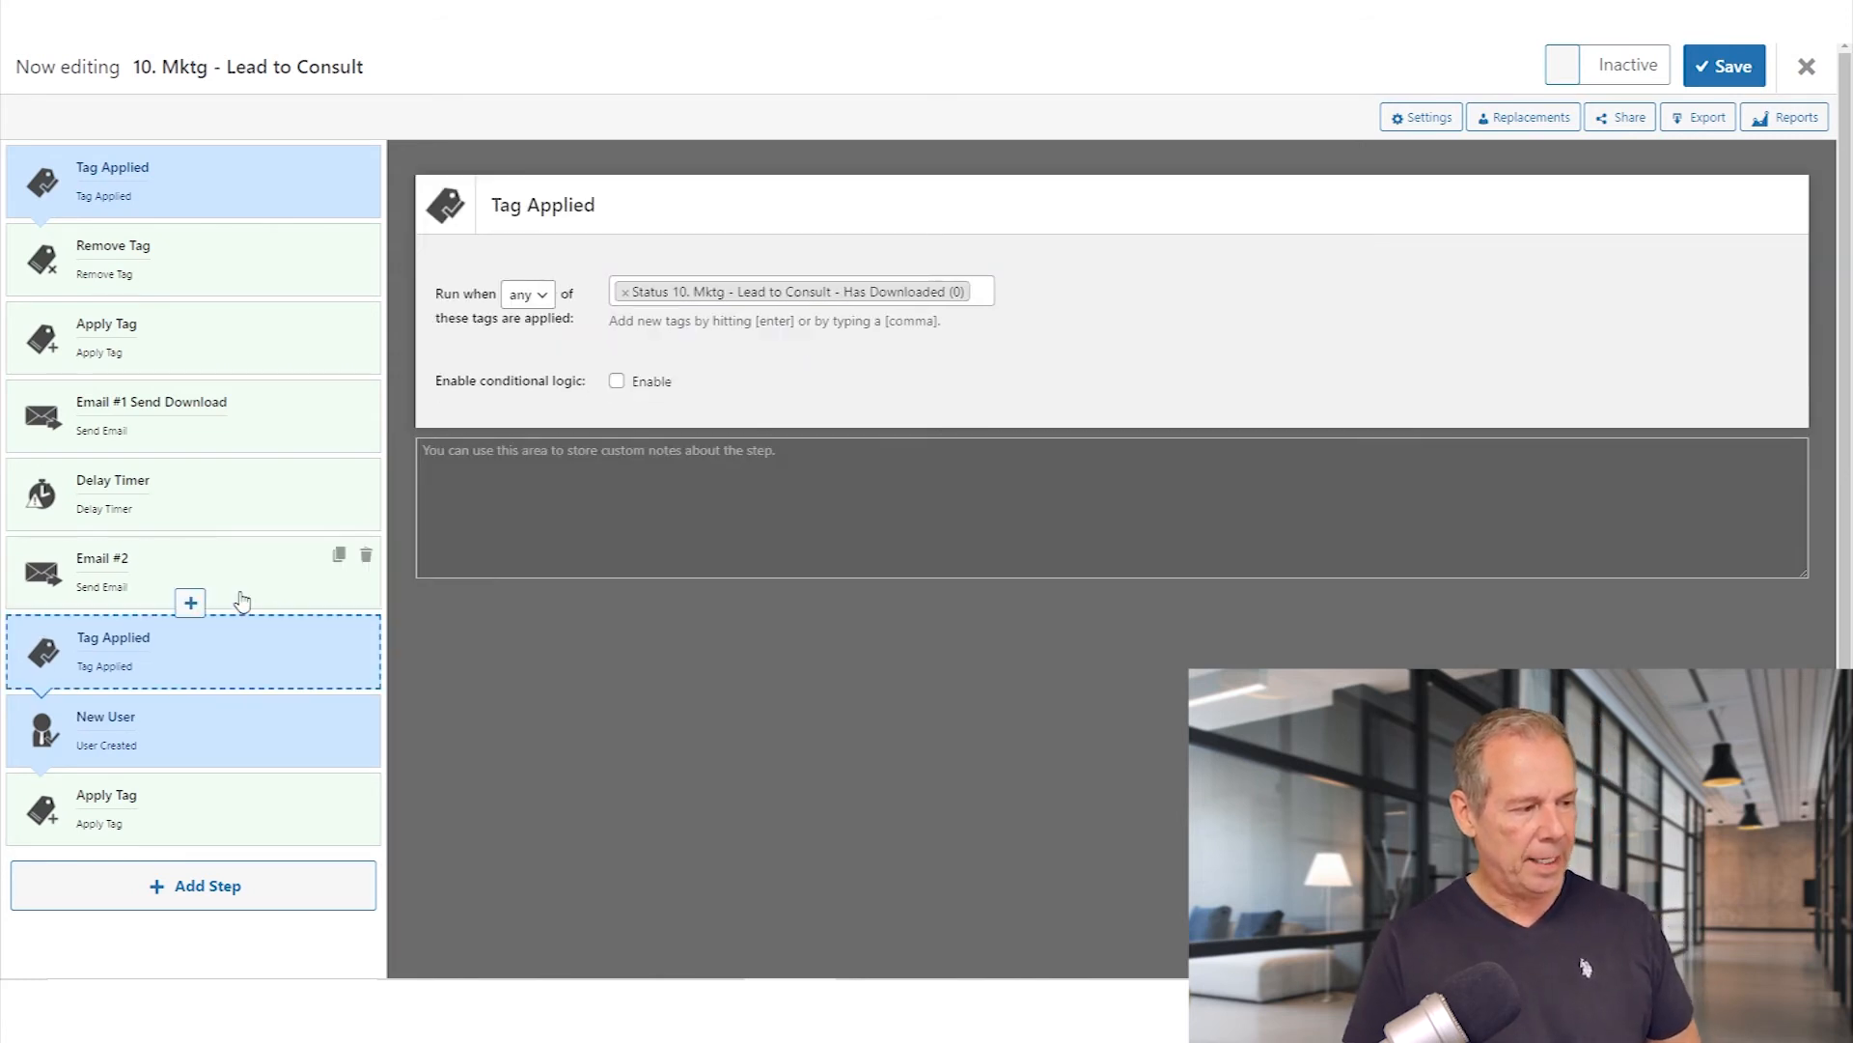
pyautogui.click(250, 442)
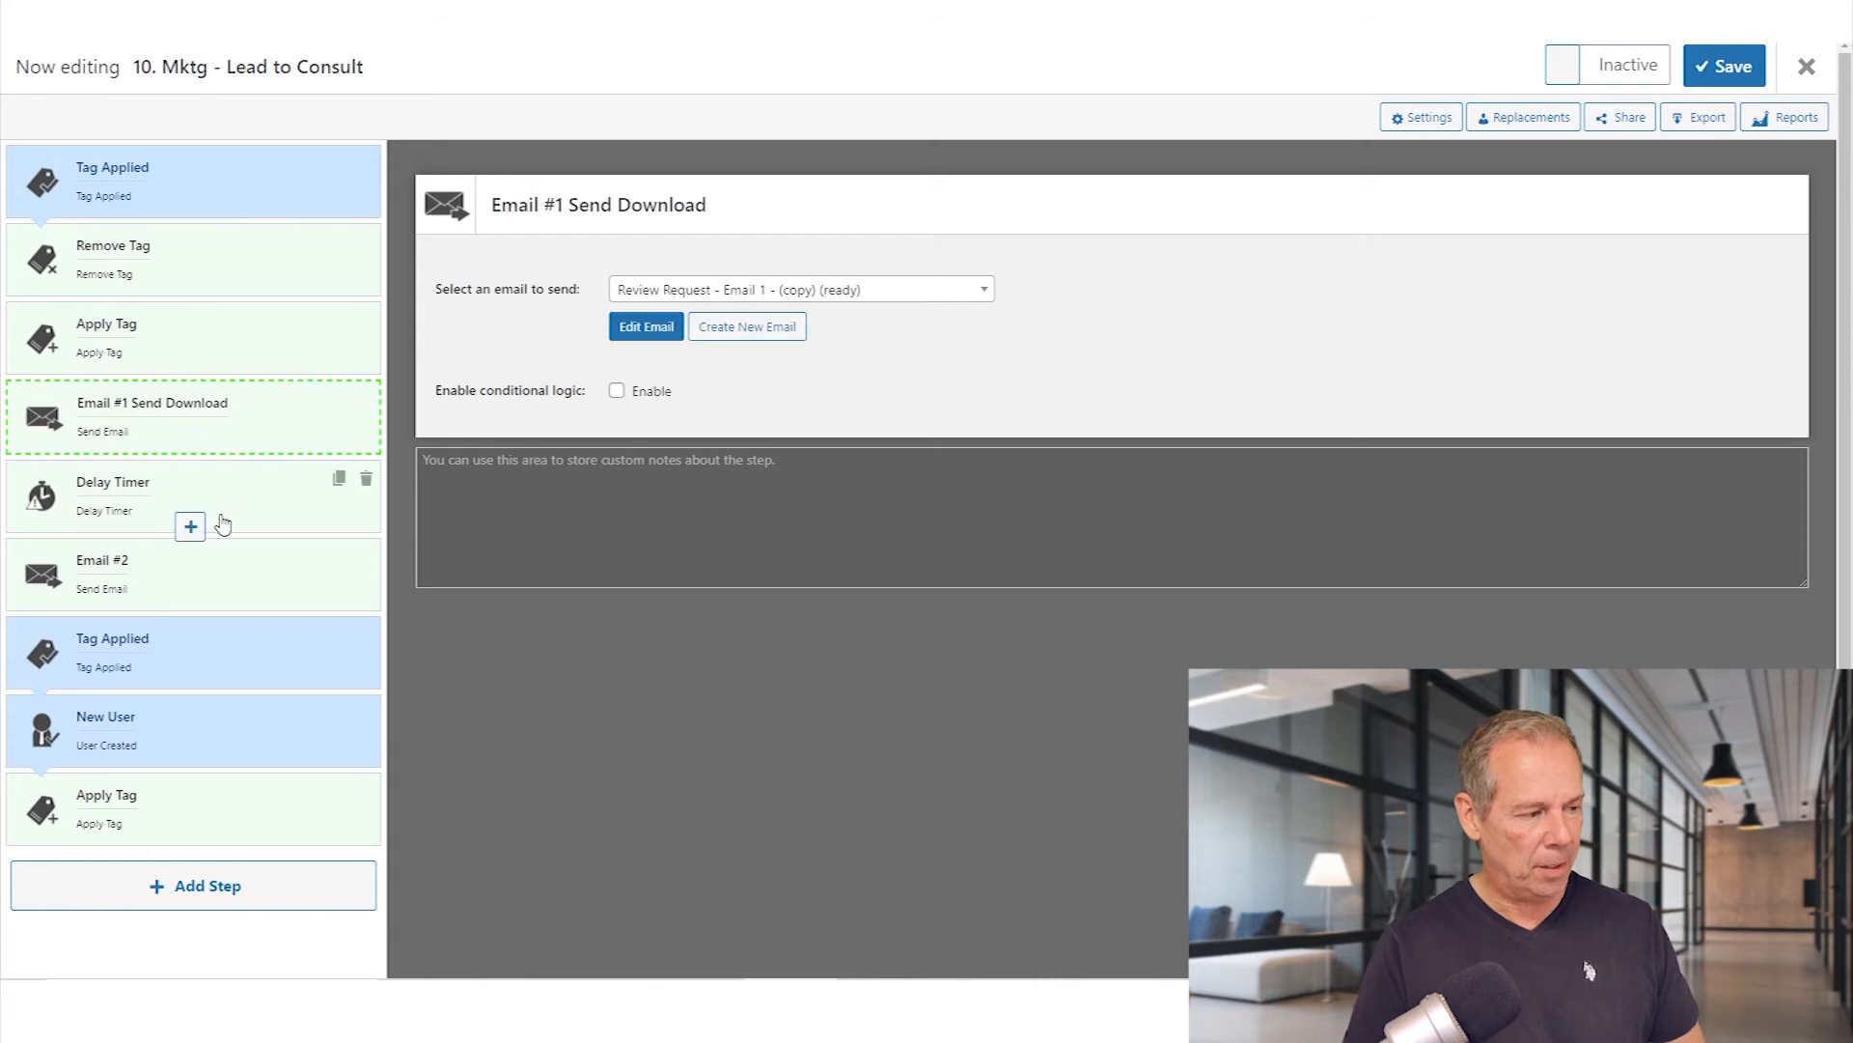
# Insert a Delay Timer action directly after the "Has Downloaded" Tag Applied benchmark.
pyautogui.click(248, 660)
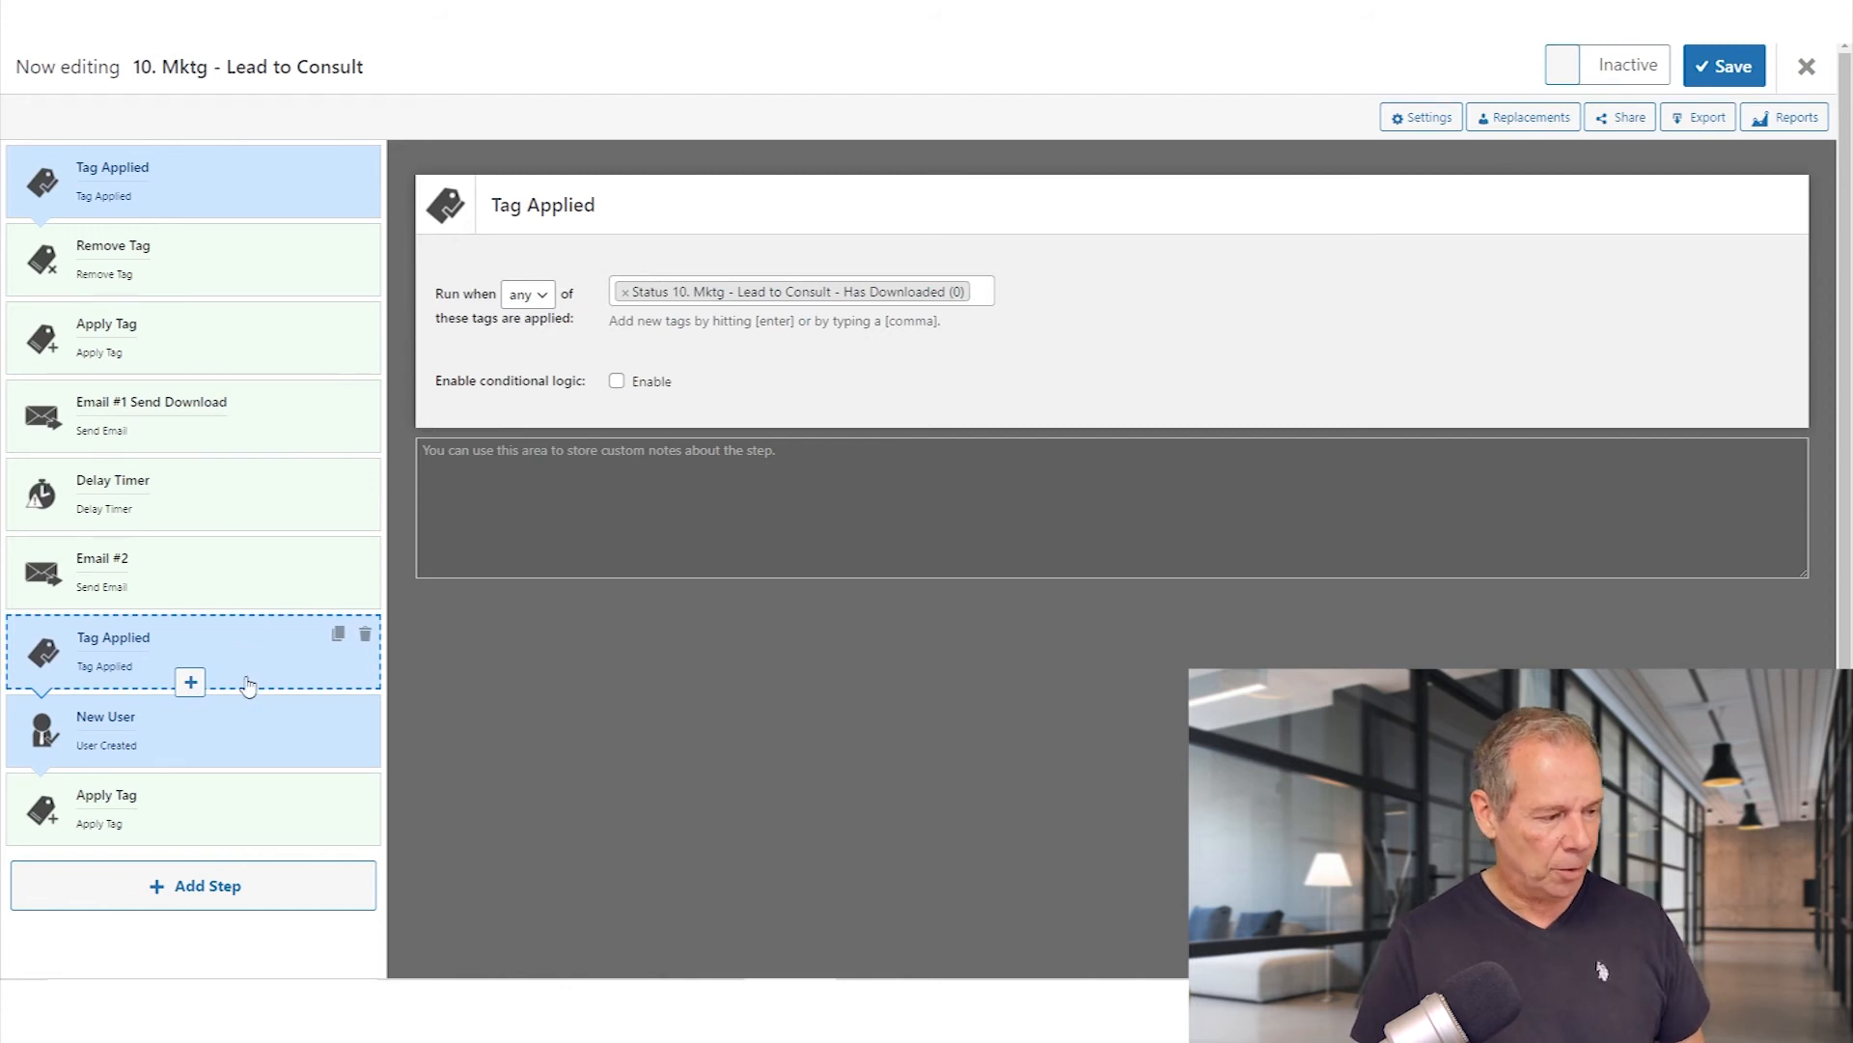
pyautogui.click(190, 682)
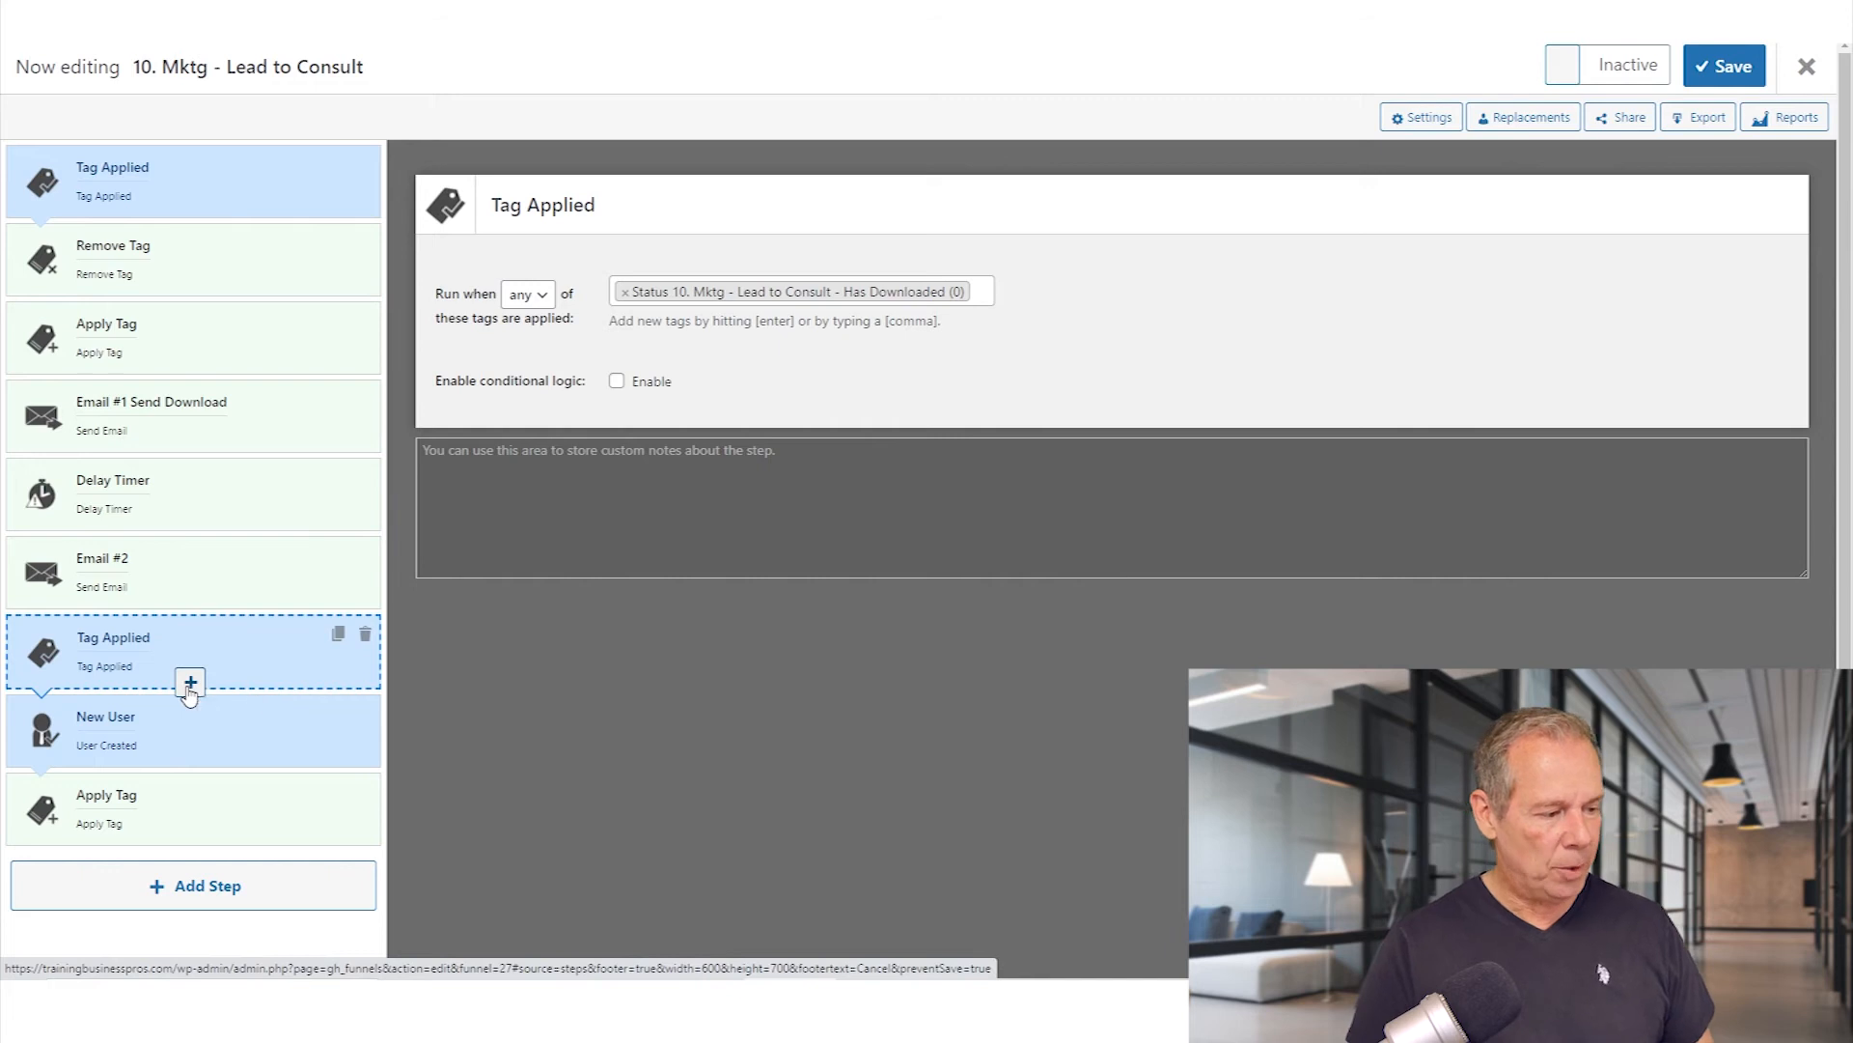
pyautogui.scroll(-1, 893, 512)
pyautogui.scroll(1, 889, 509)
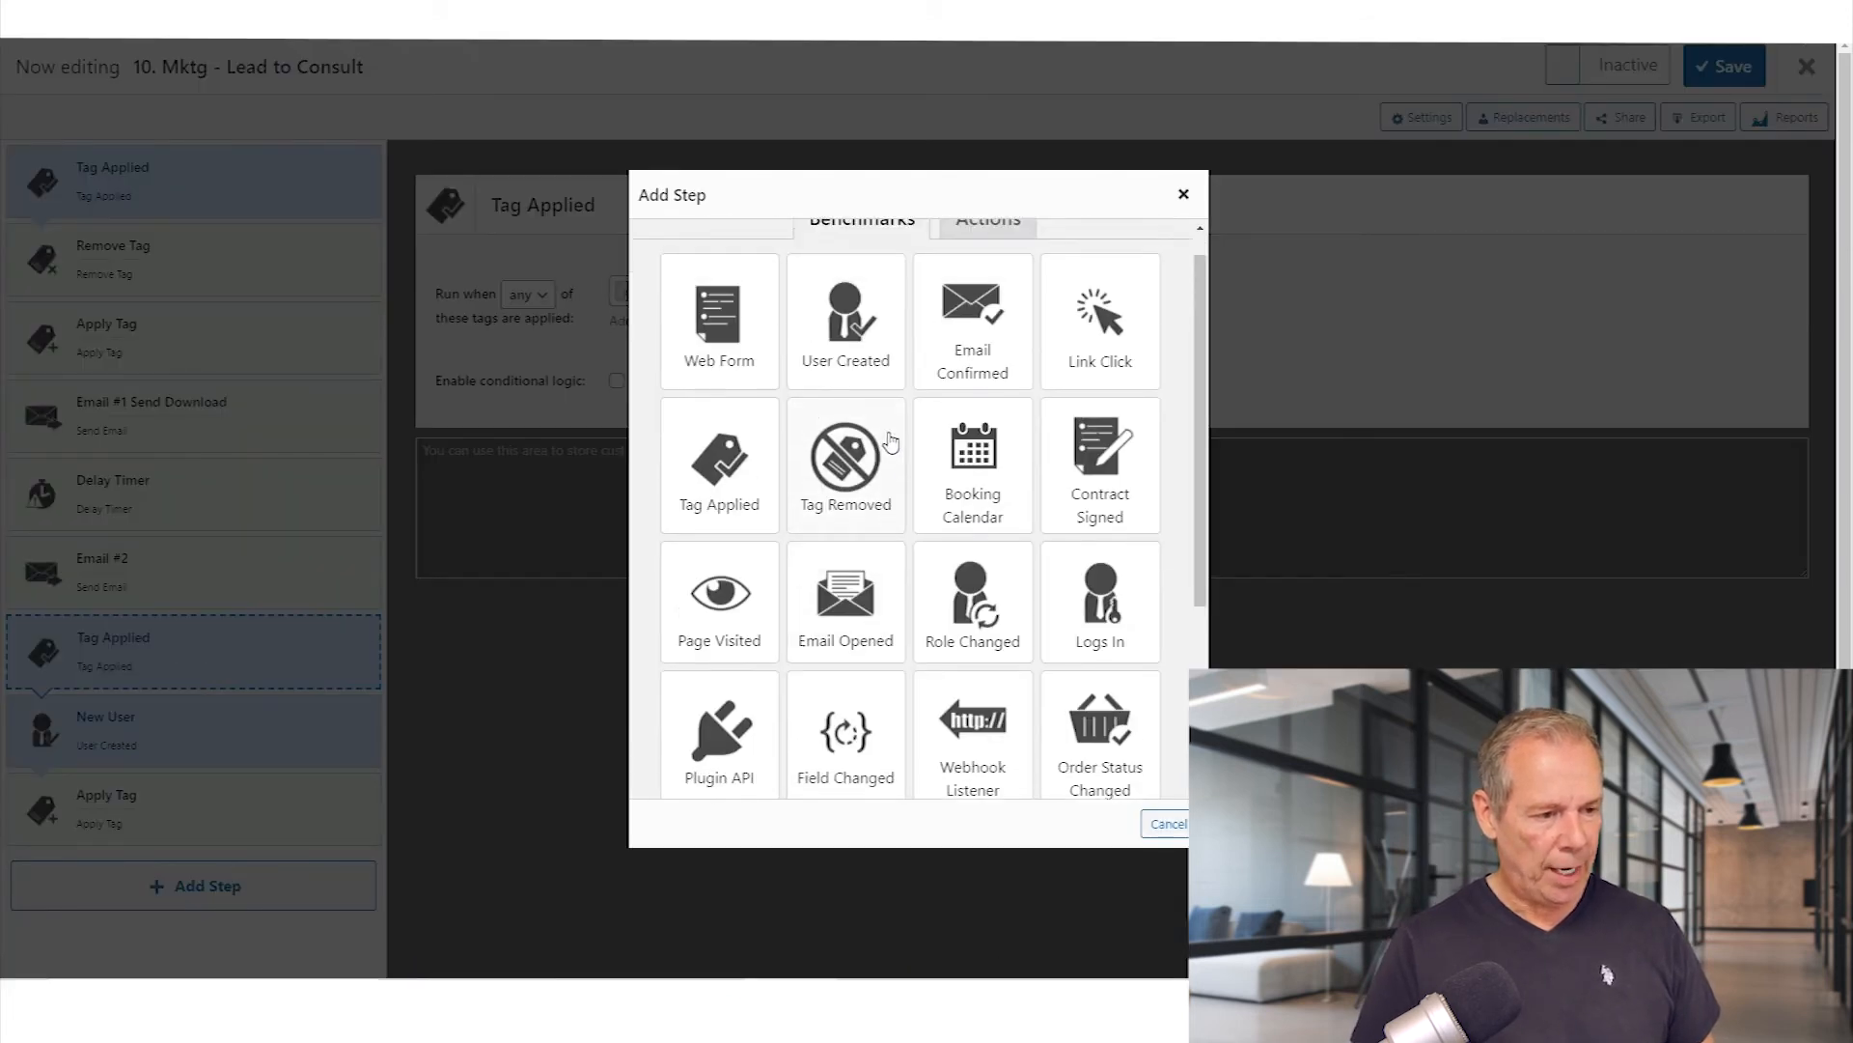
pyautogui.click(968, 258)
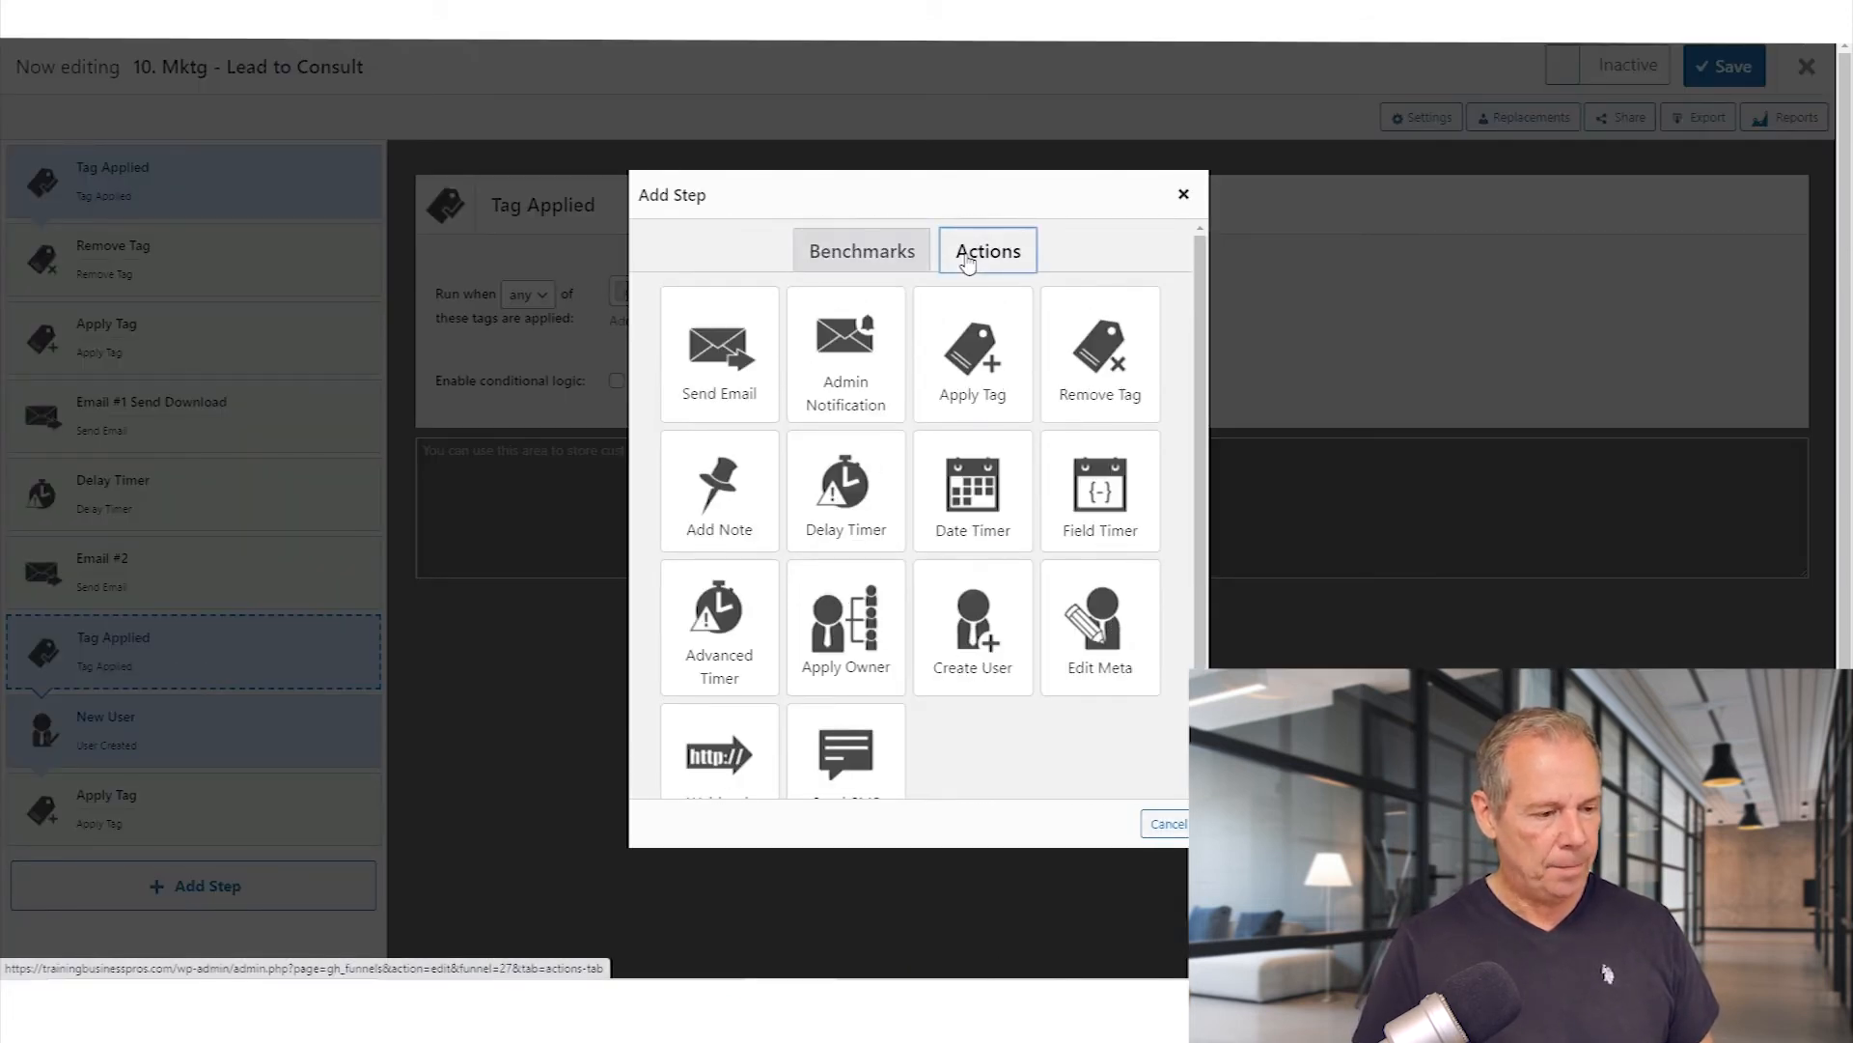
pyautogui.click(860, 476)
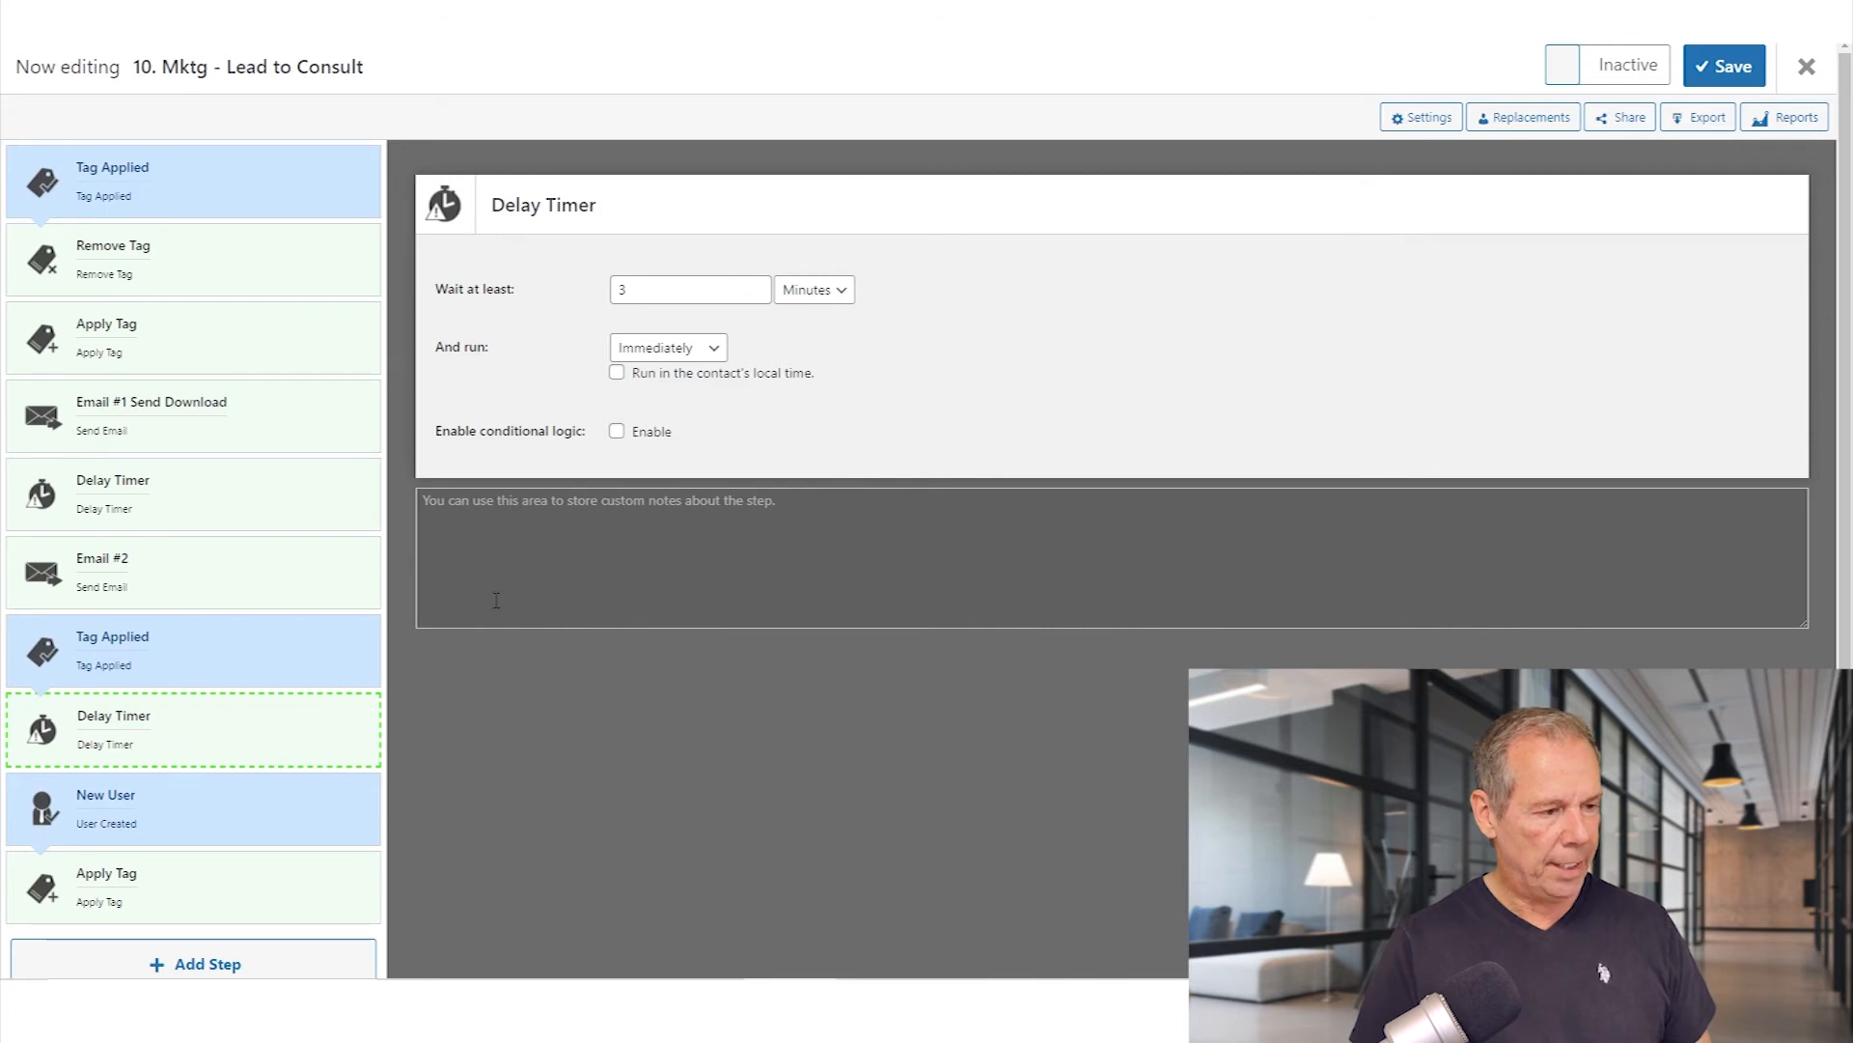
# Set the new Delay Timer to wait at least 2 days.
pyautogui.doubleClick(617, 289)
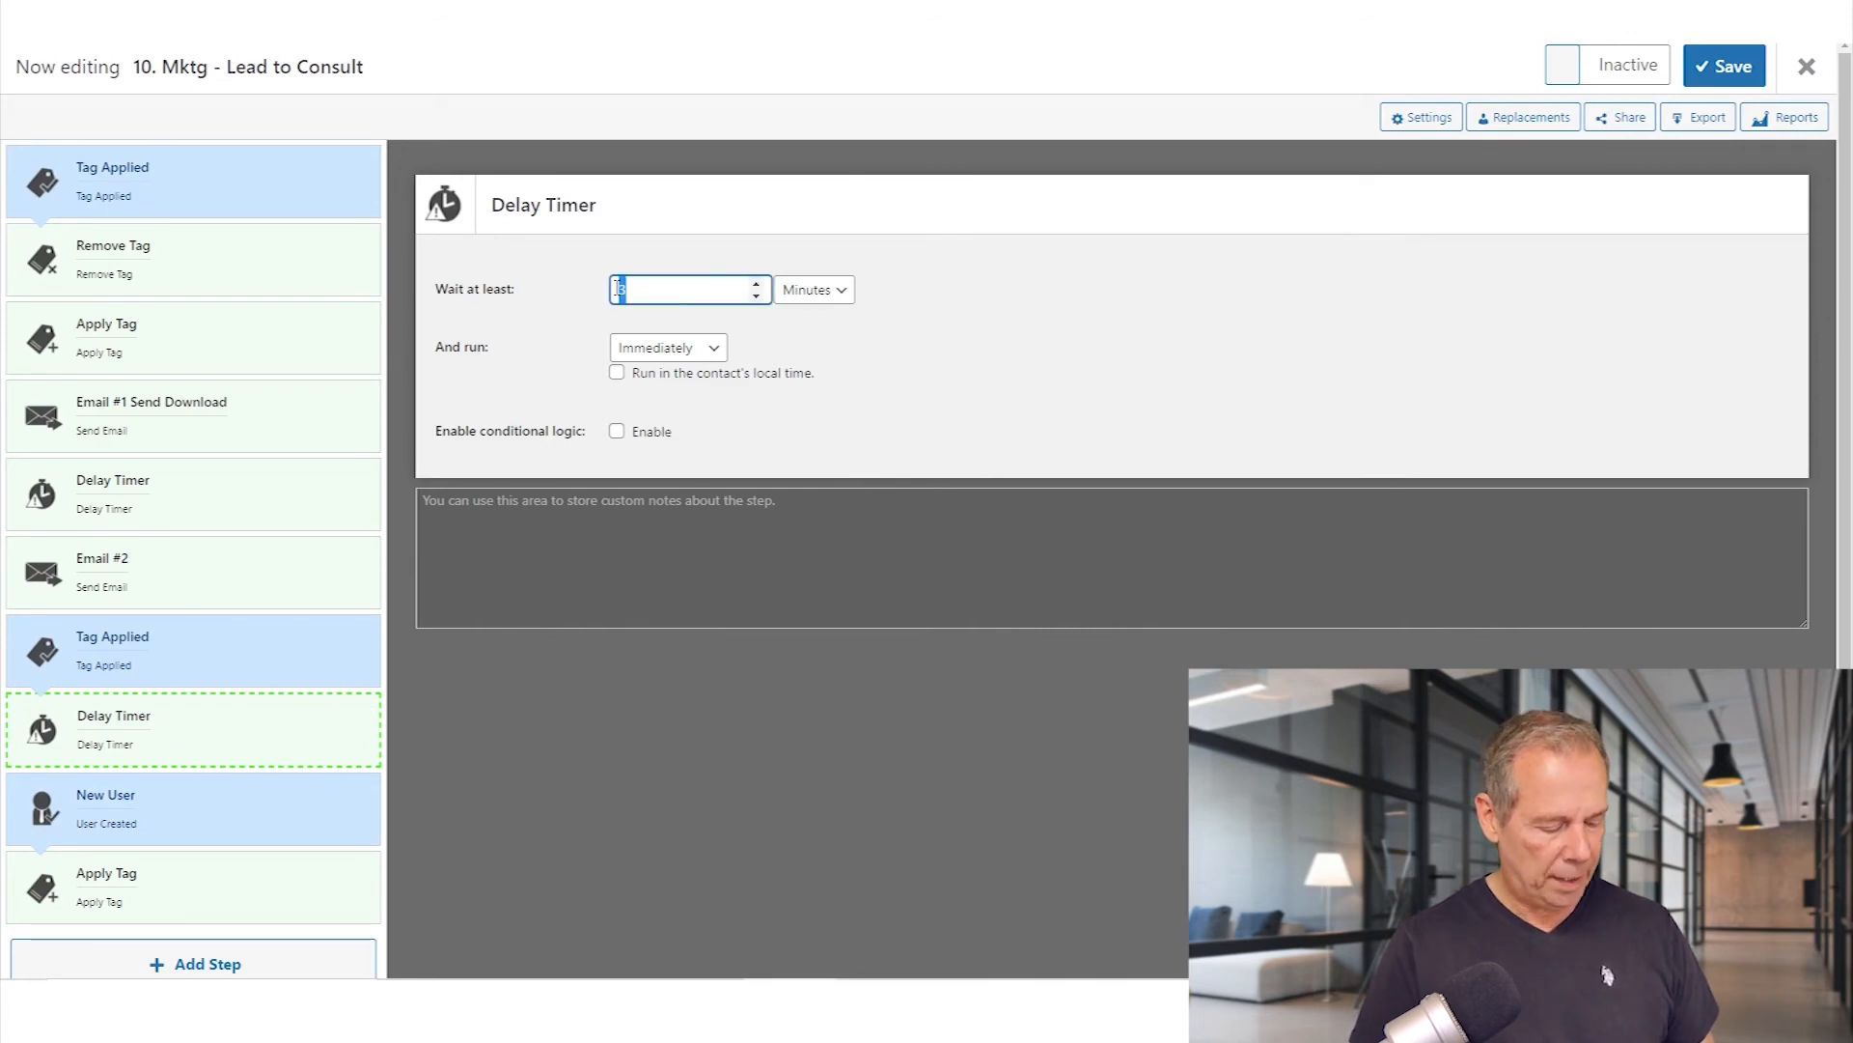
pyautogui.write('2')
pyautogui.click(820, 290)
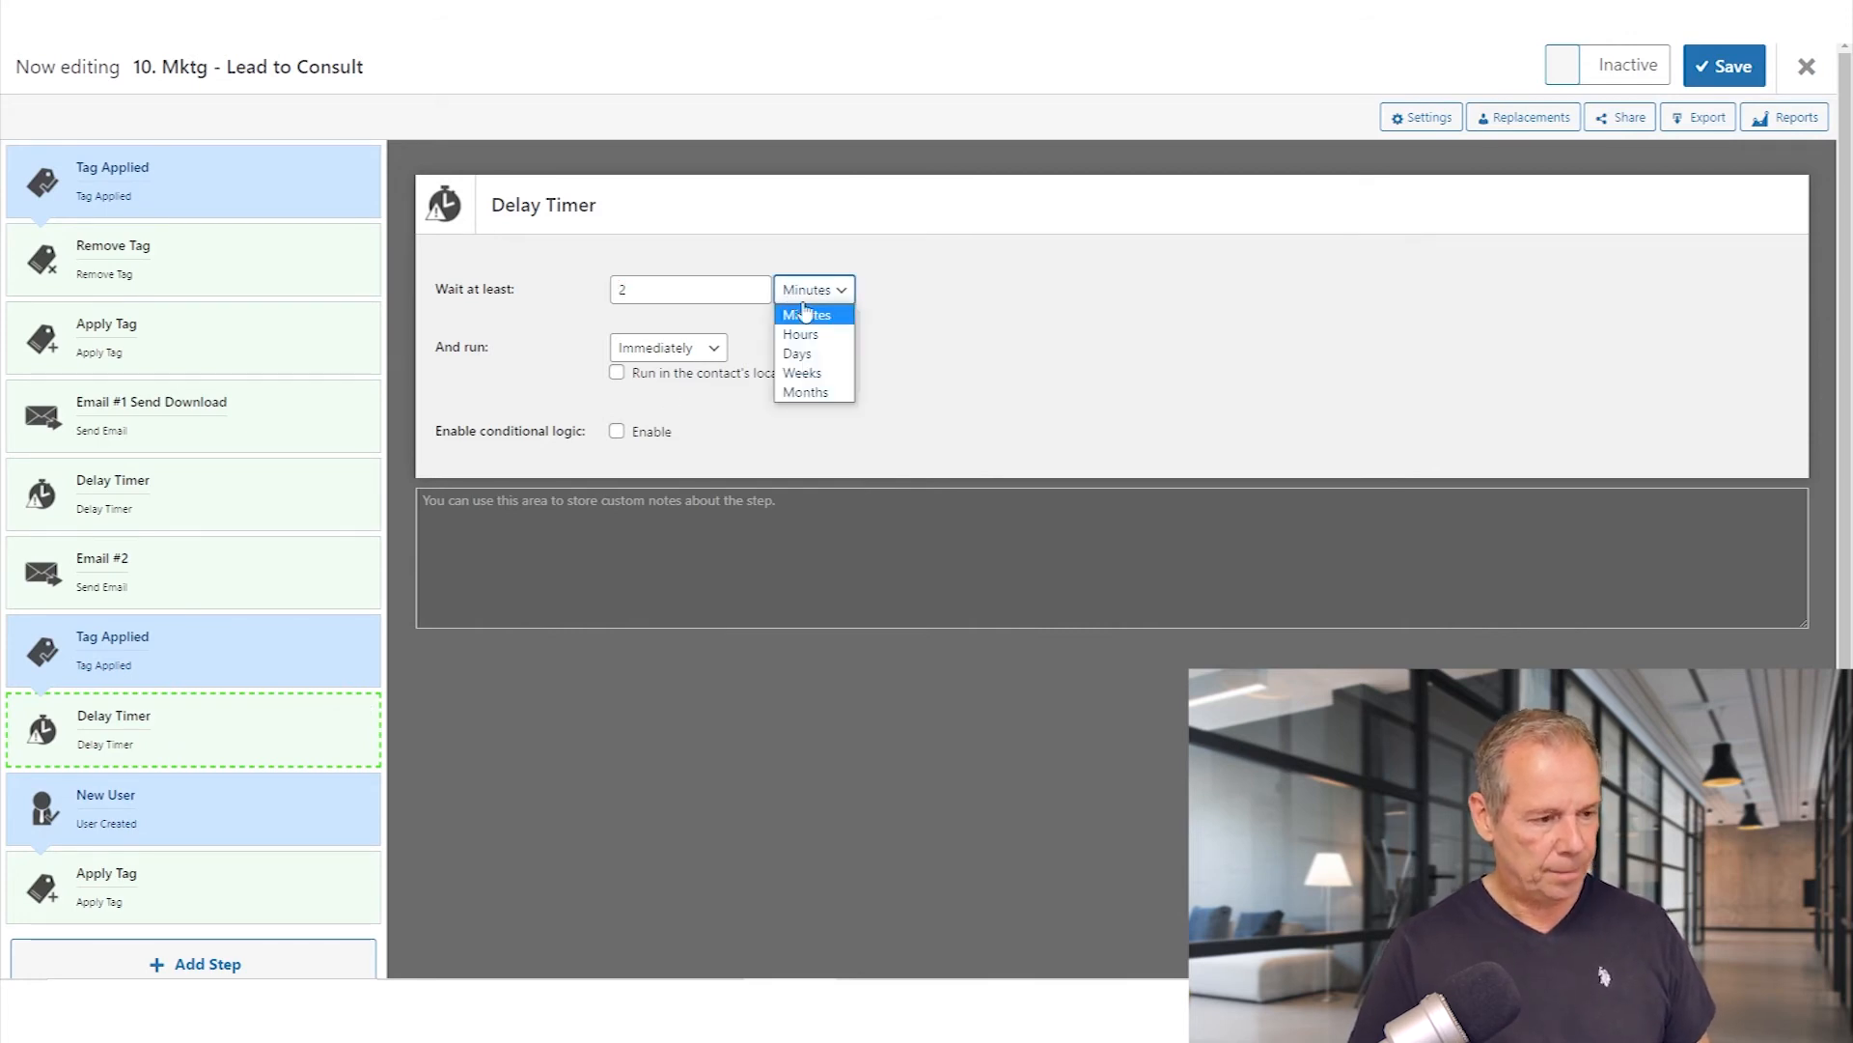
pyautogui.click(810, 355)
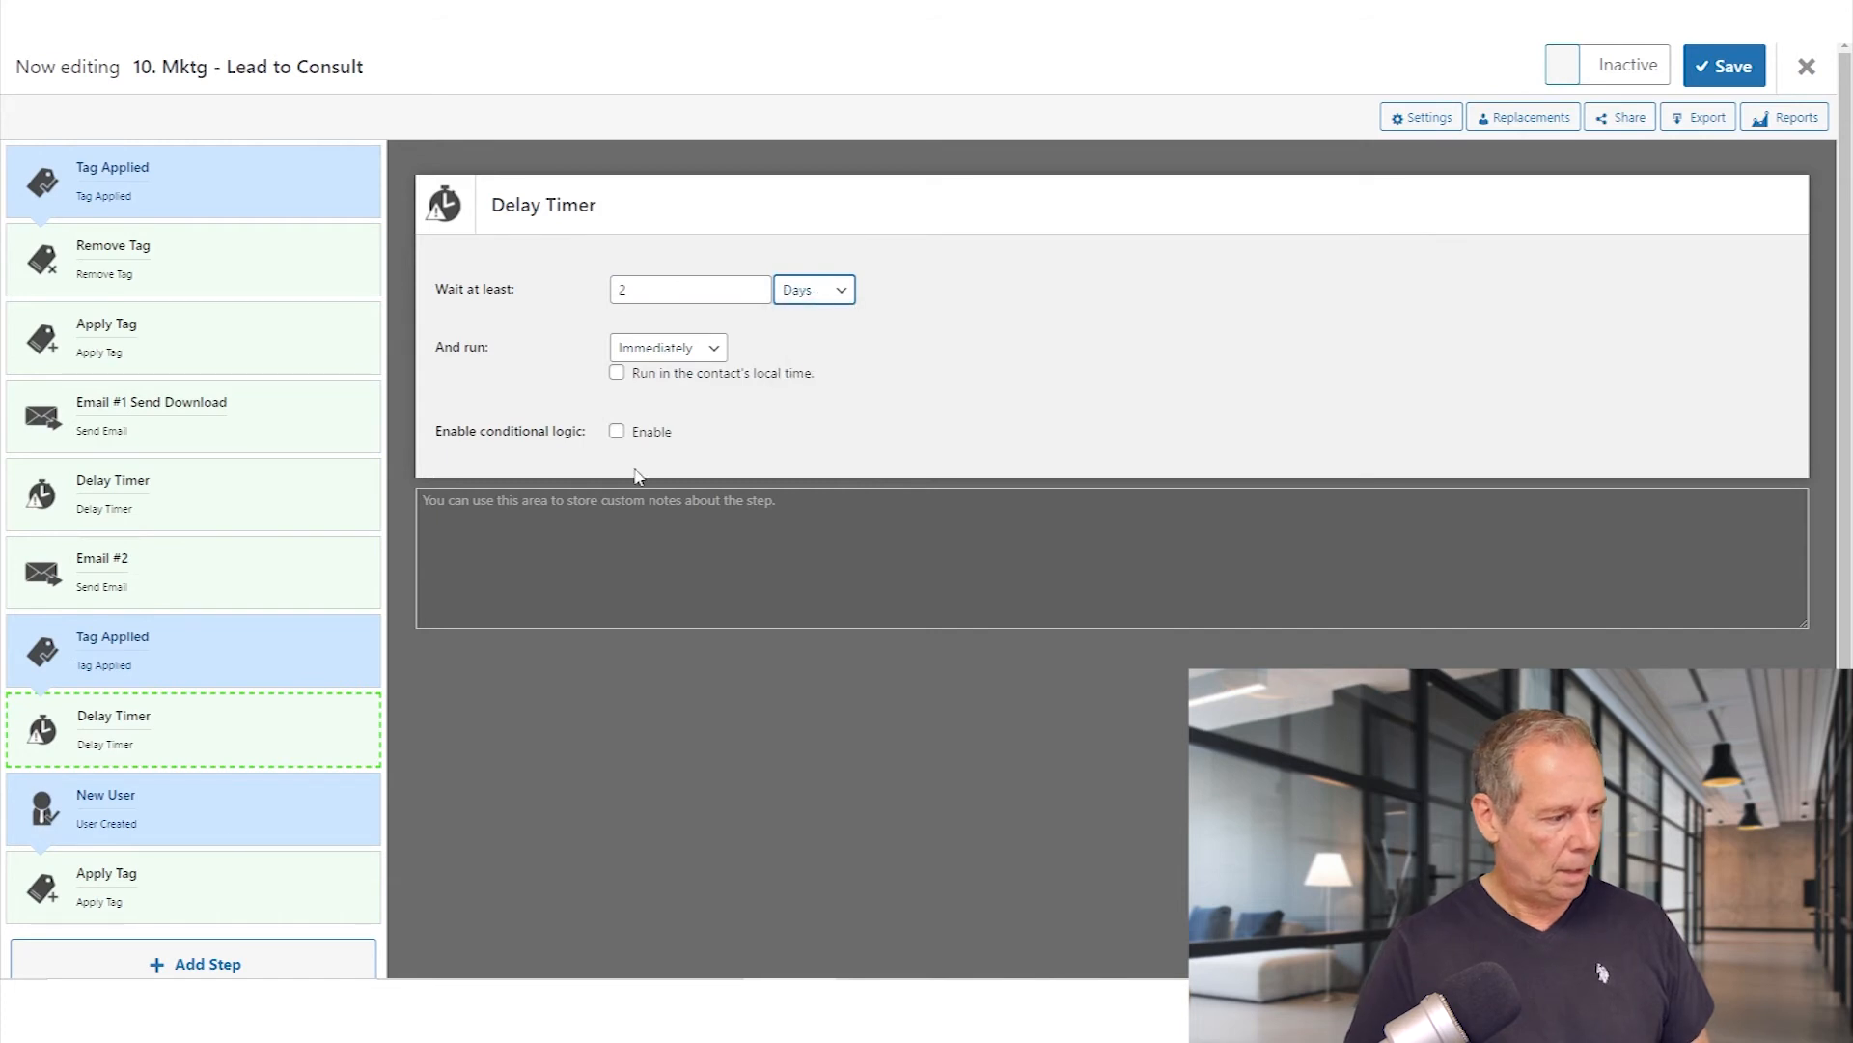
# Insert a Send Email action directly after the 2-day Delay Timer.
pyautogui.click(202, 716)
pyautogui.click(190, 759)
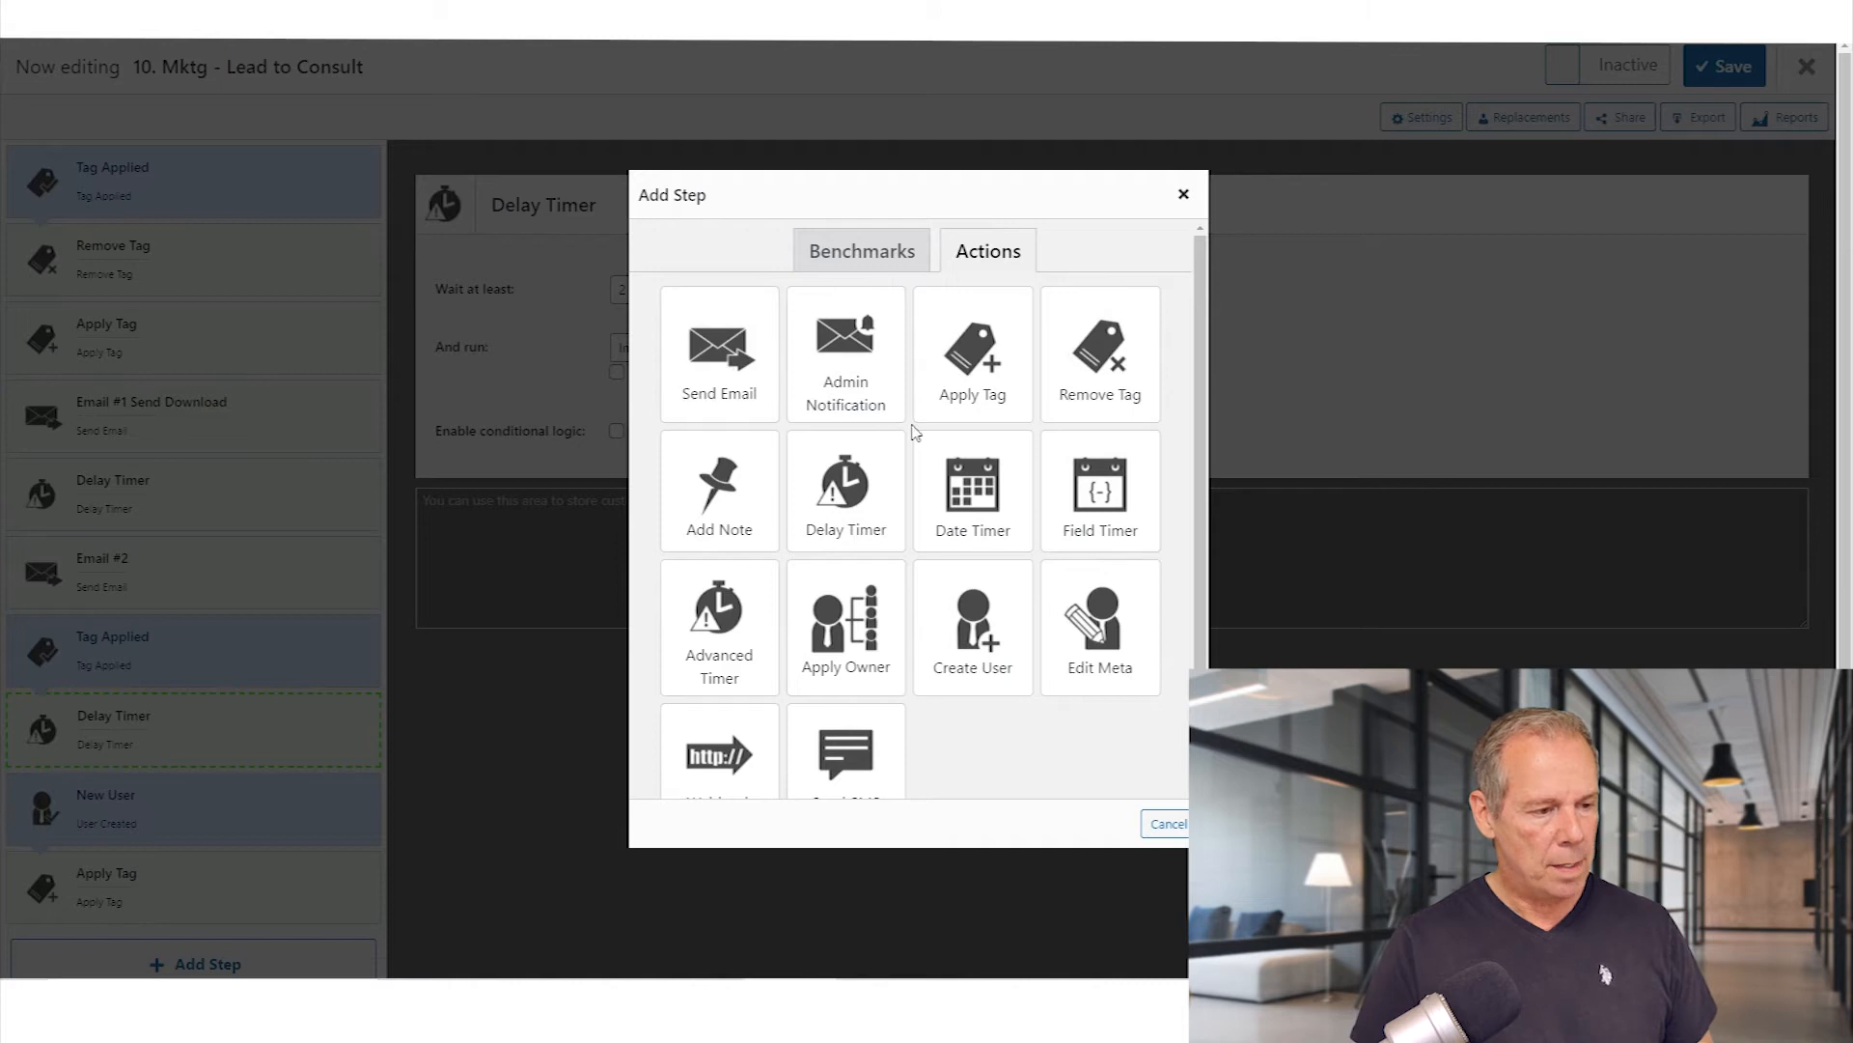
pyautogui.click(766, 375)
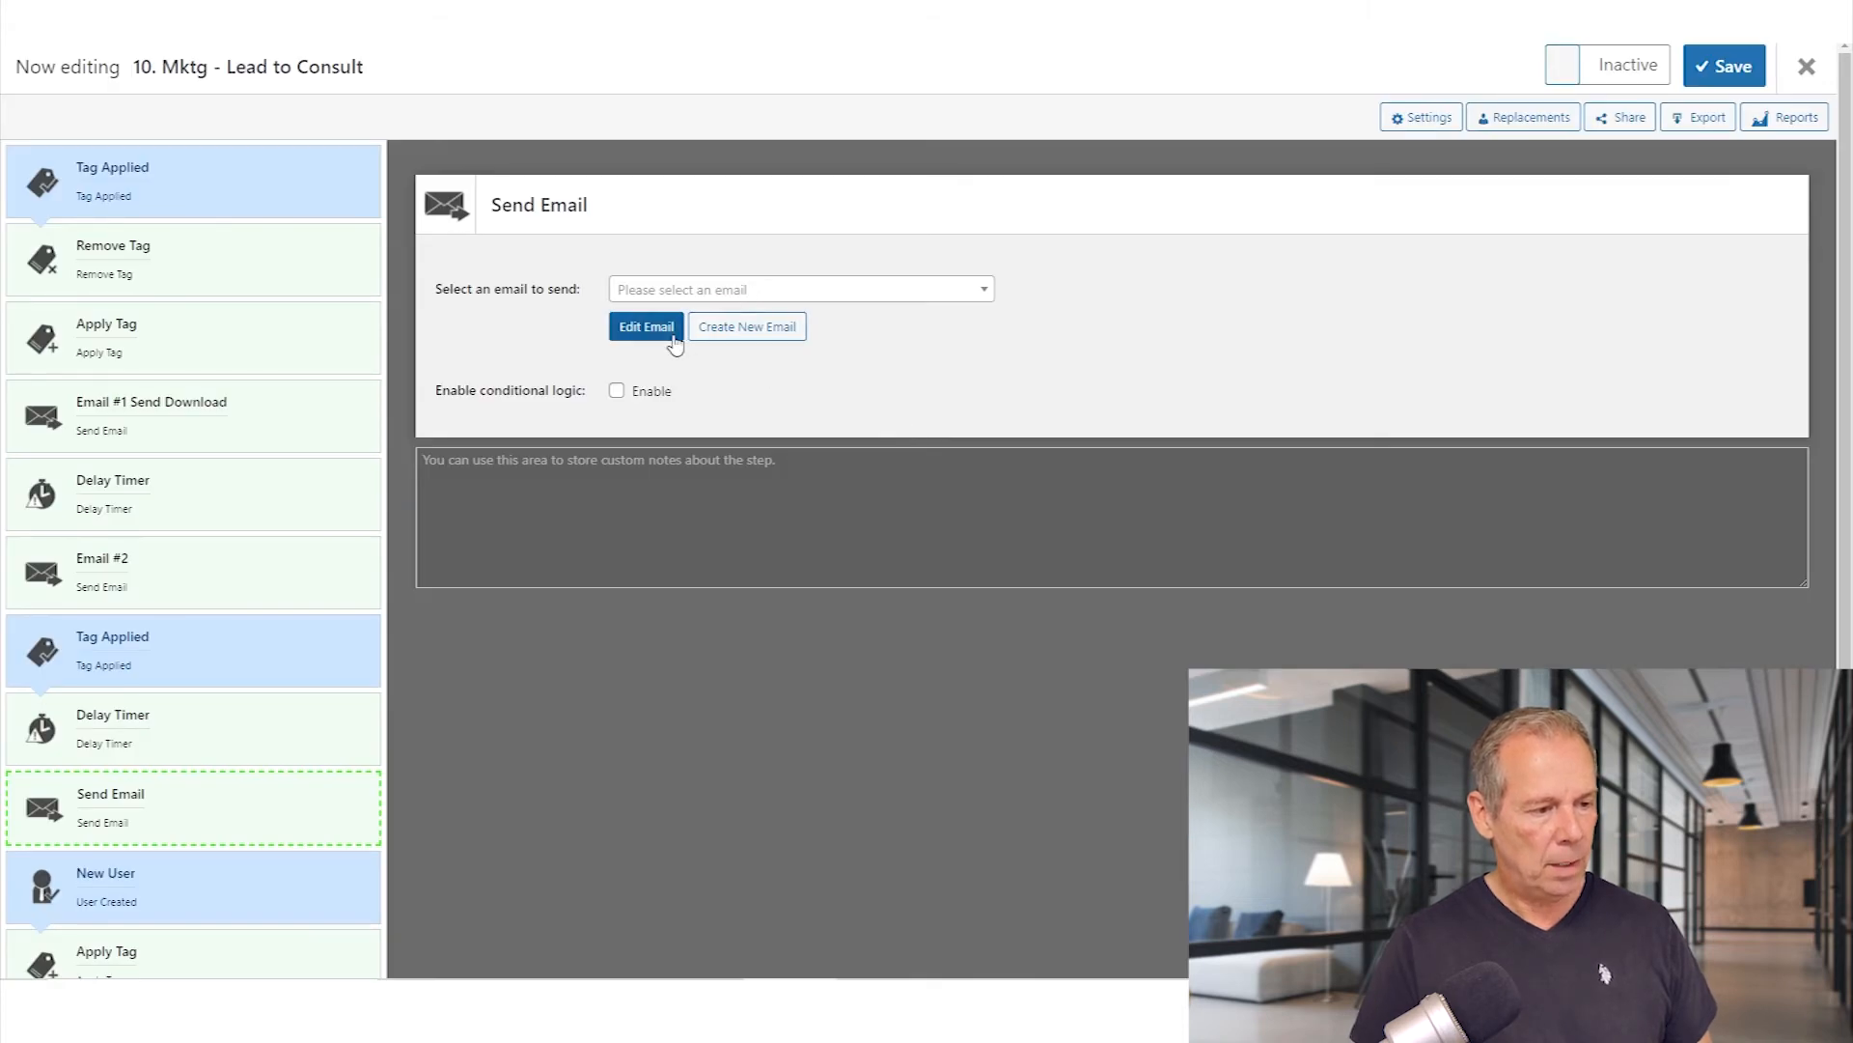
# Create a new email for the Send Email step, using "Review Request - Email 1 - (copy)" as the starting point.
pyautogui.click(745, 328)
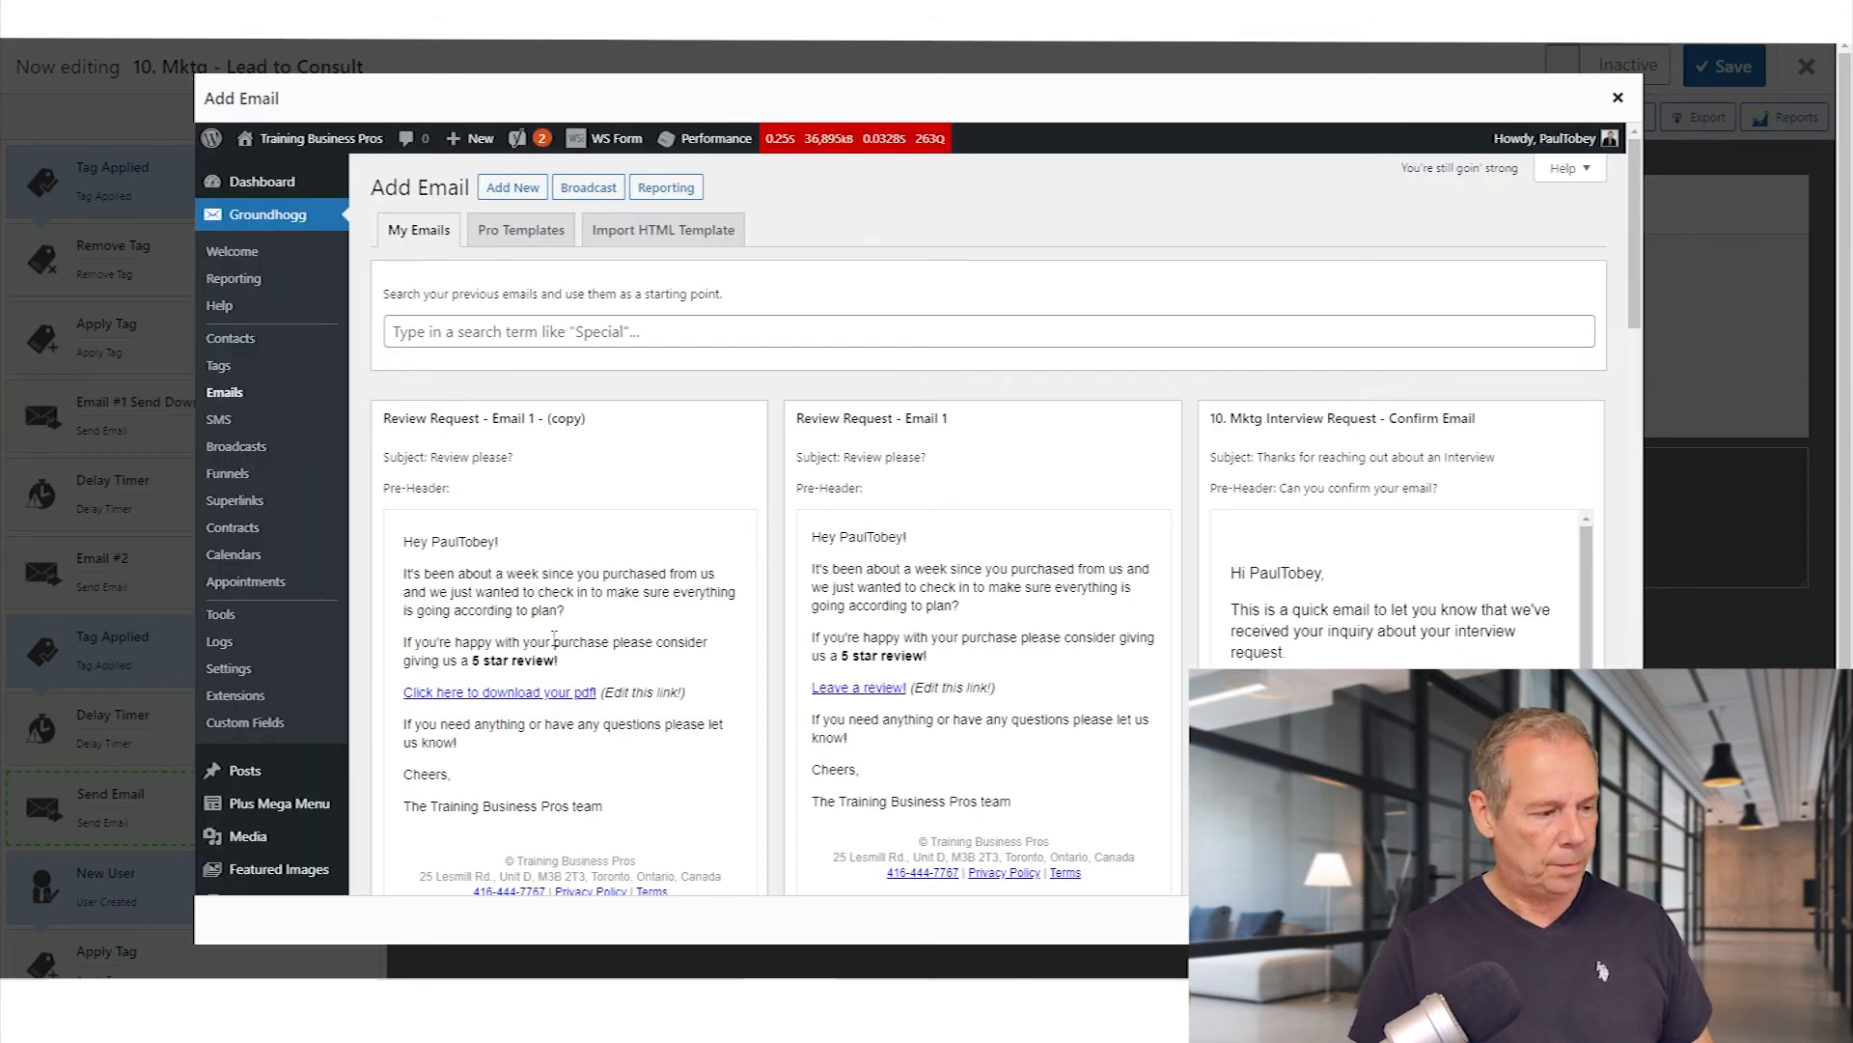
pyautogui.scroll(-2, 549, 454)
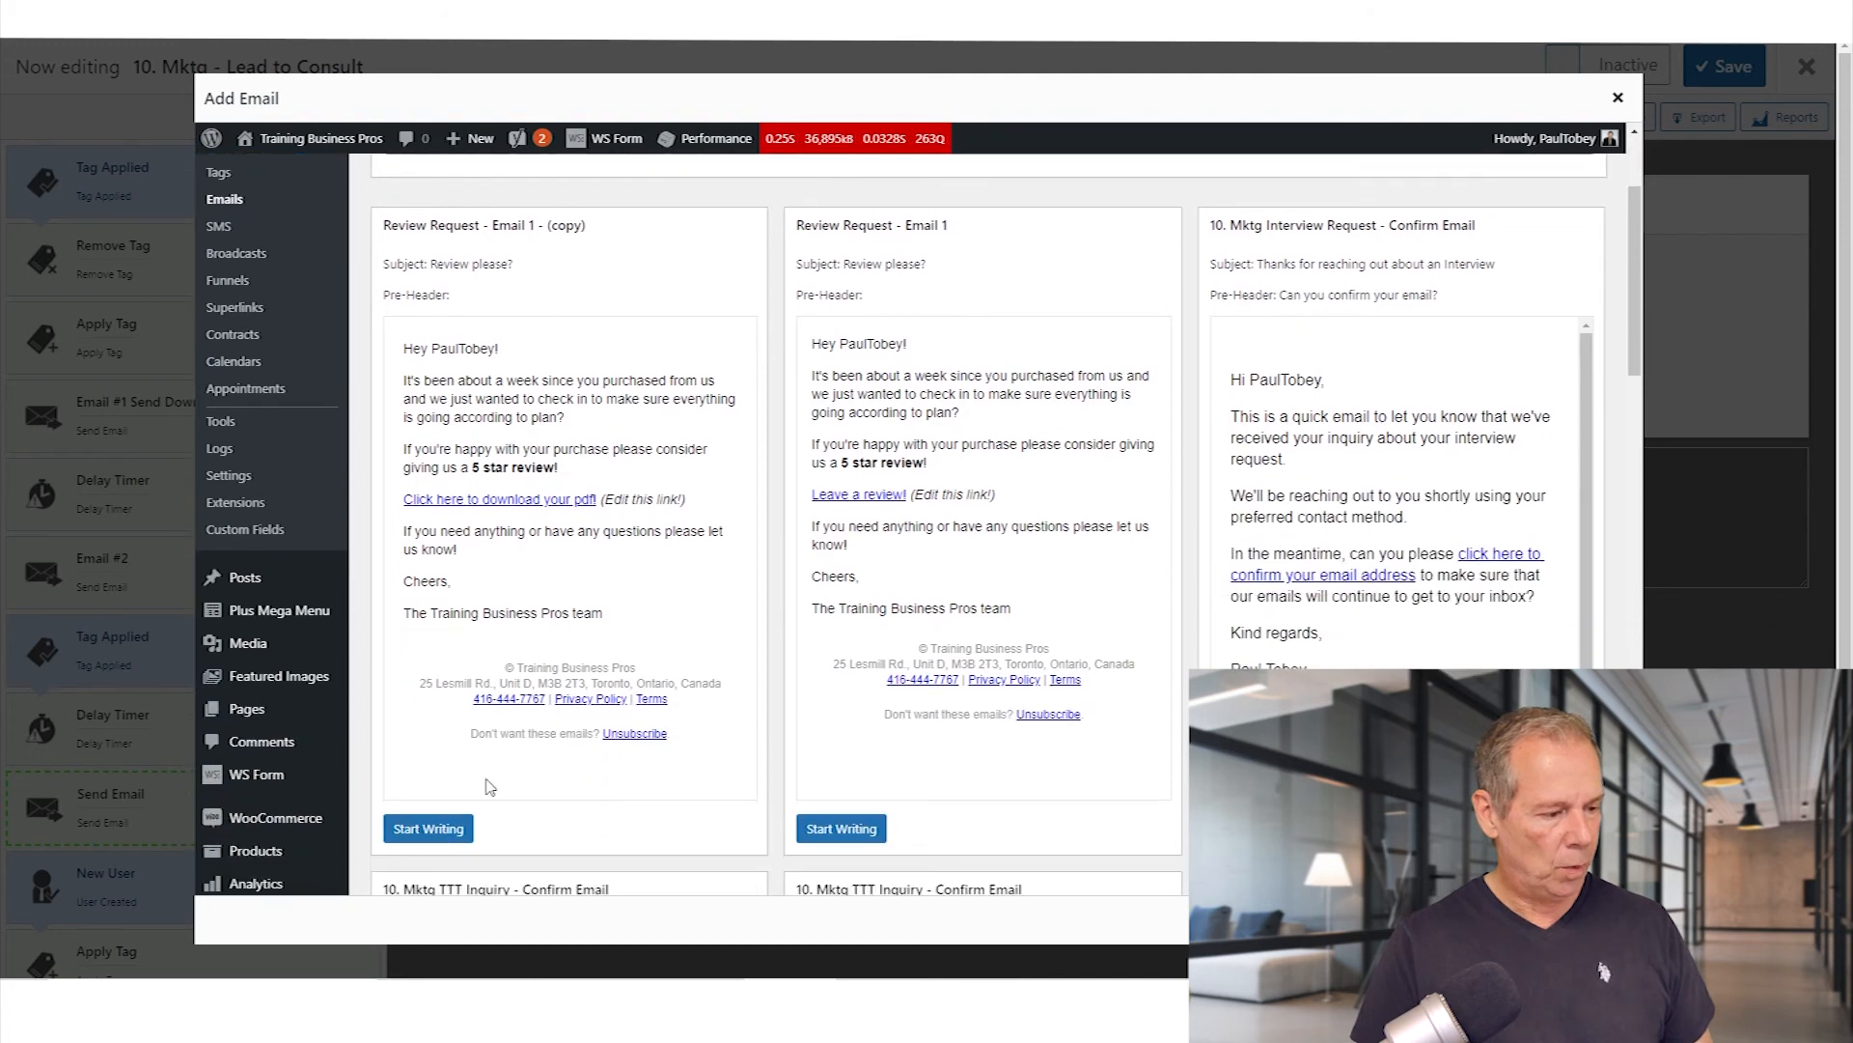
pyautogui.click(429, 828)
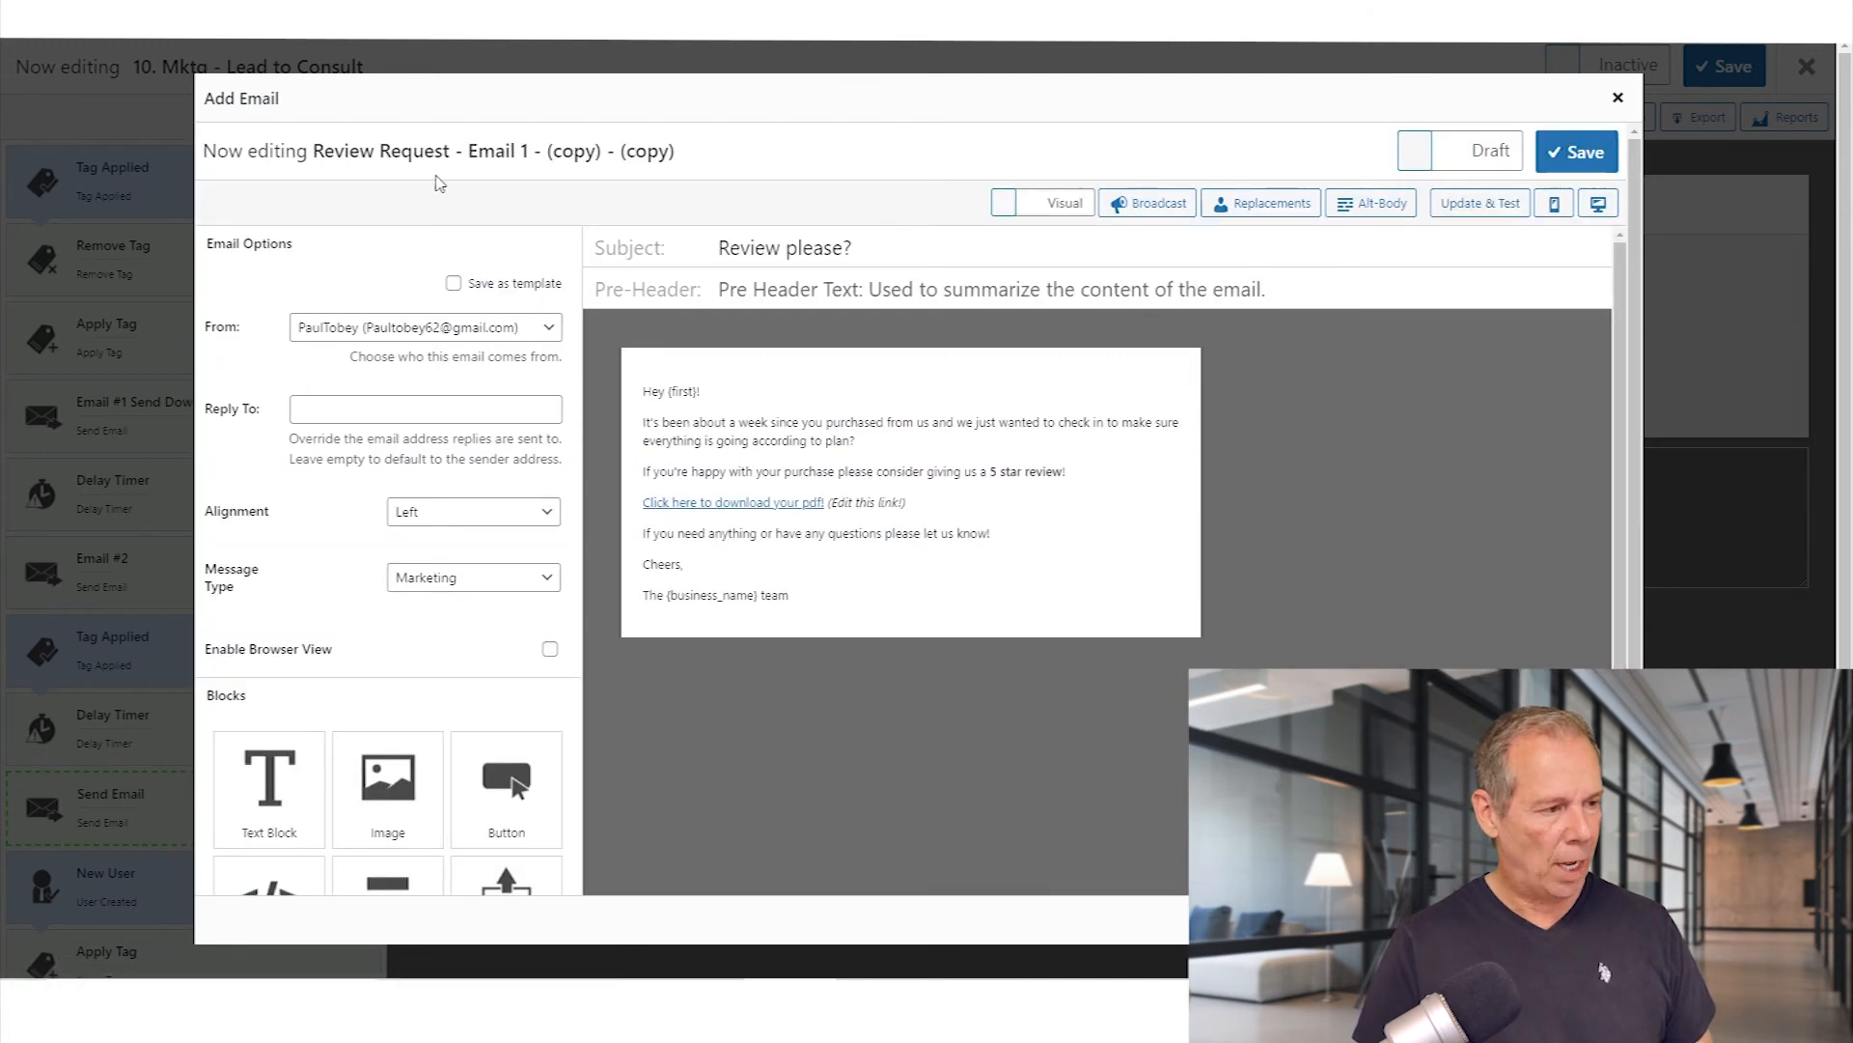
# Rename the new email "Send pdf download follow up, and ask to book appt." and save it.
pyautogui.hotkey('ctrl', 'a')
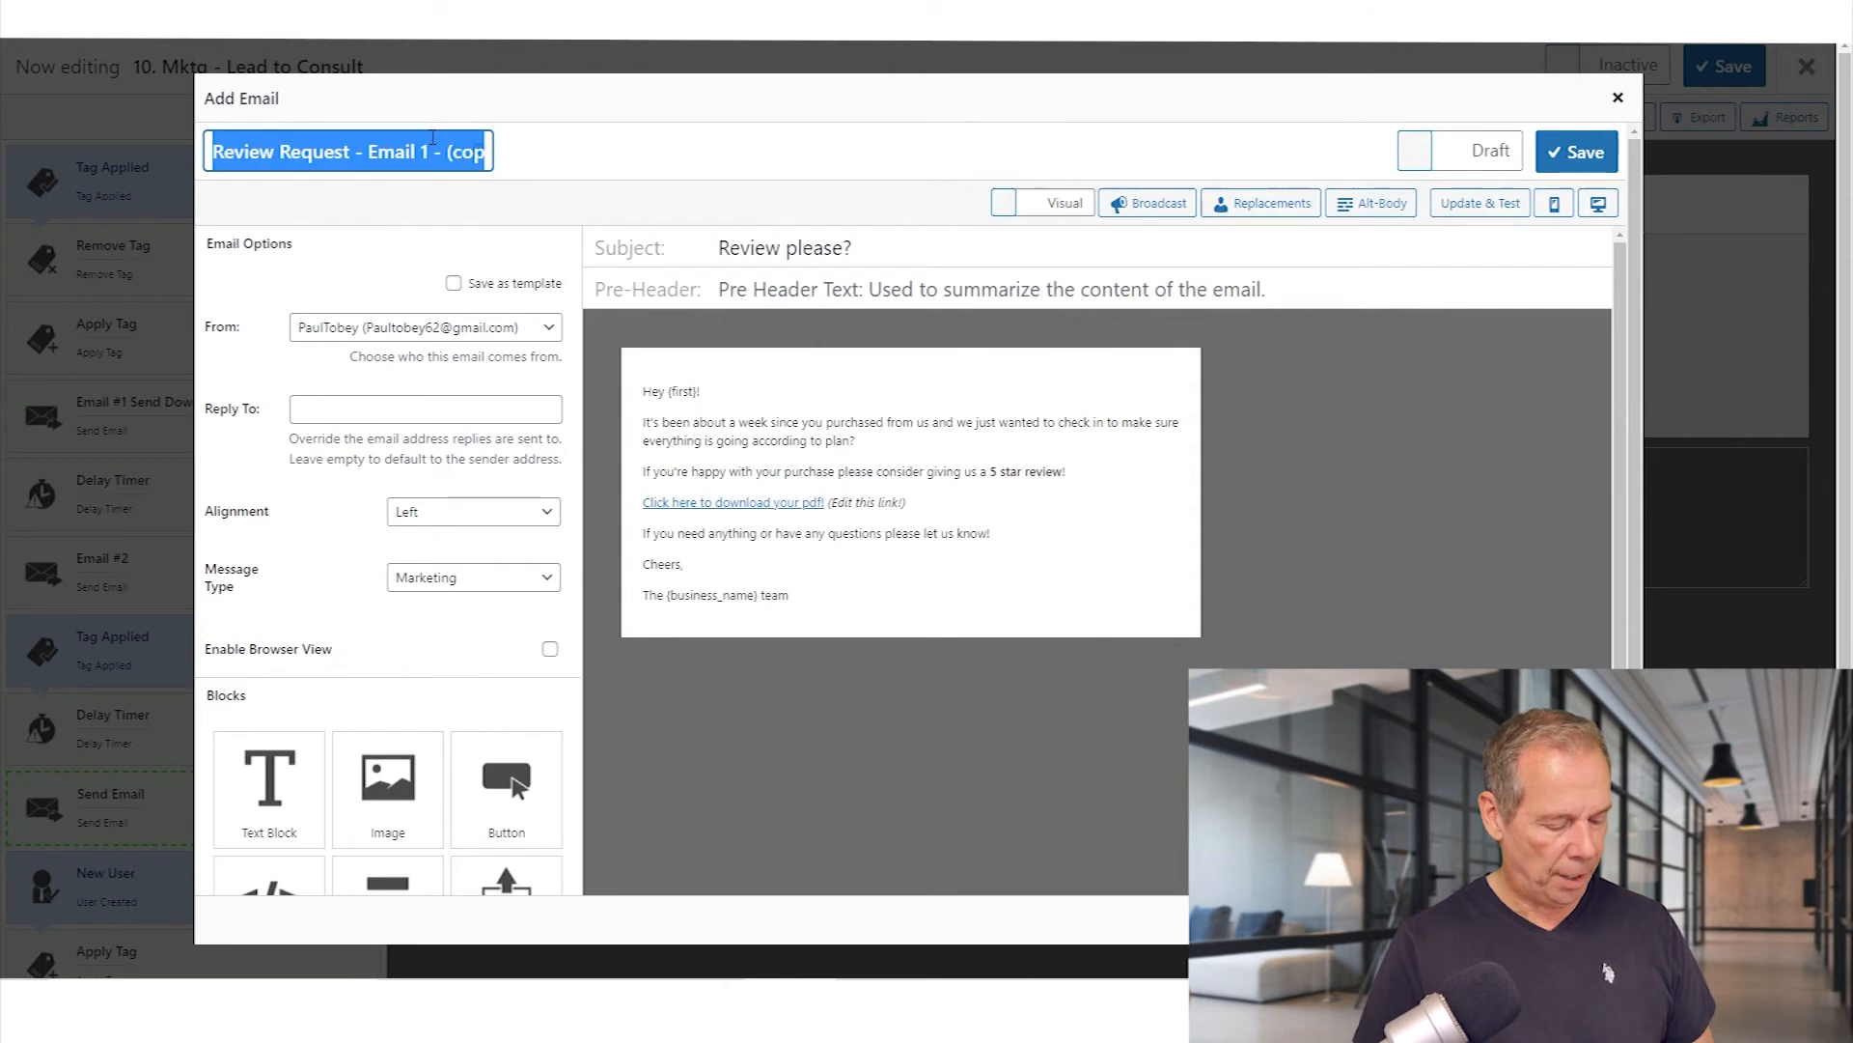
pyautogui.write('Send')
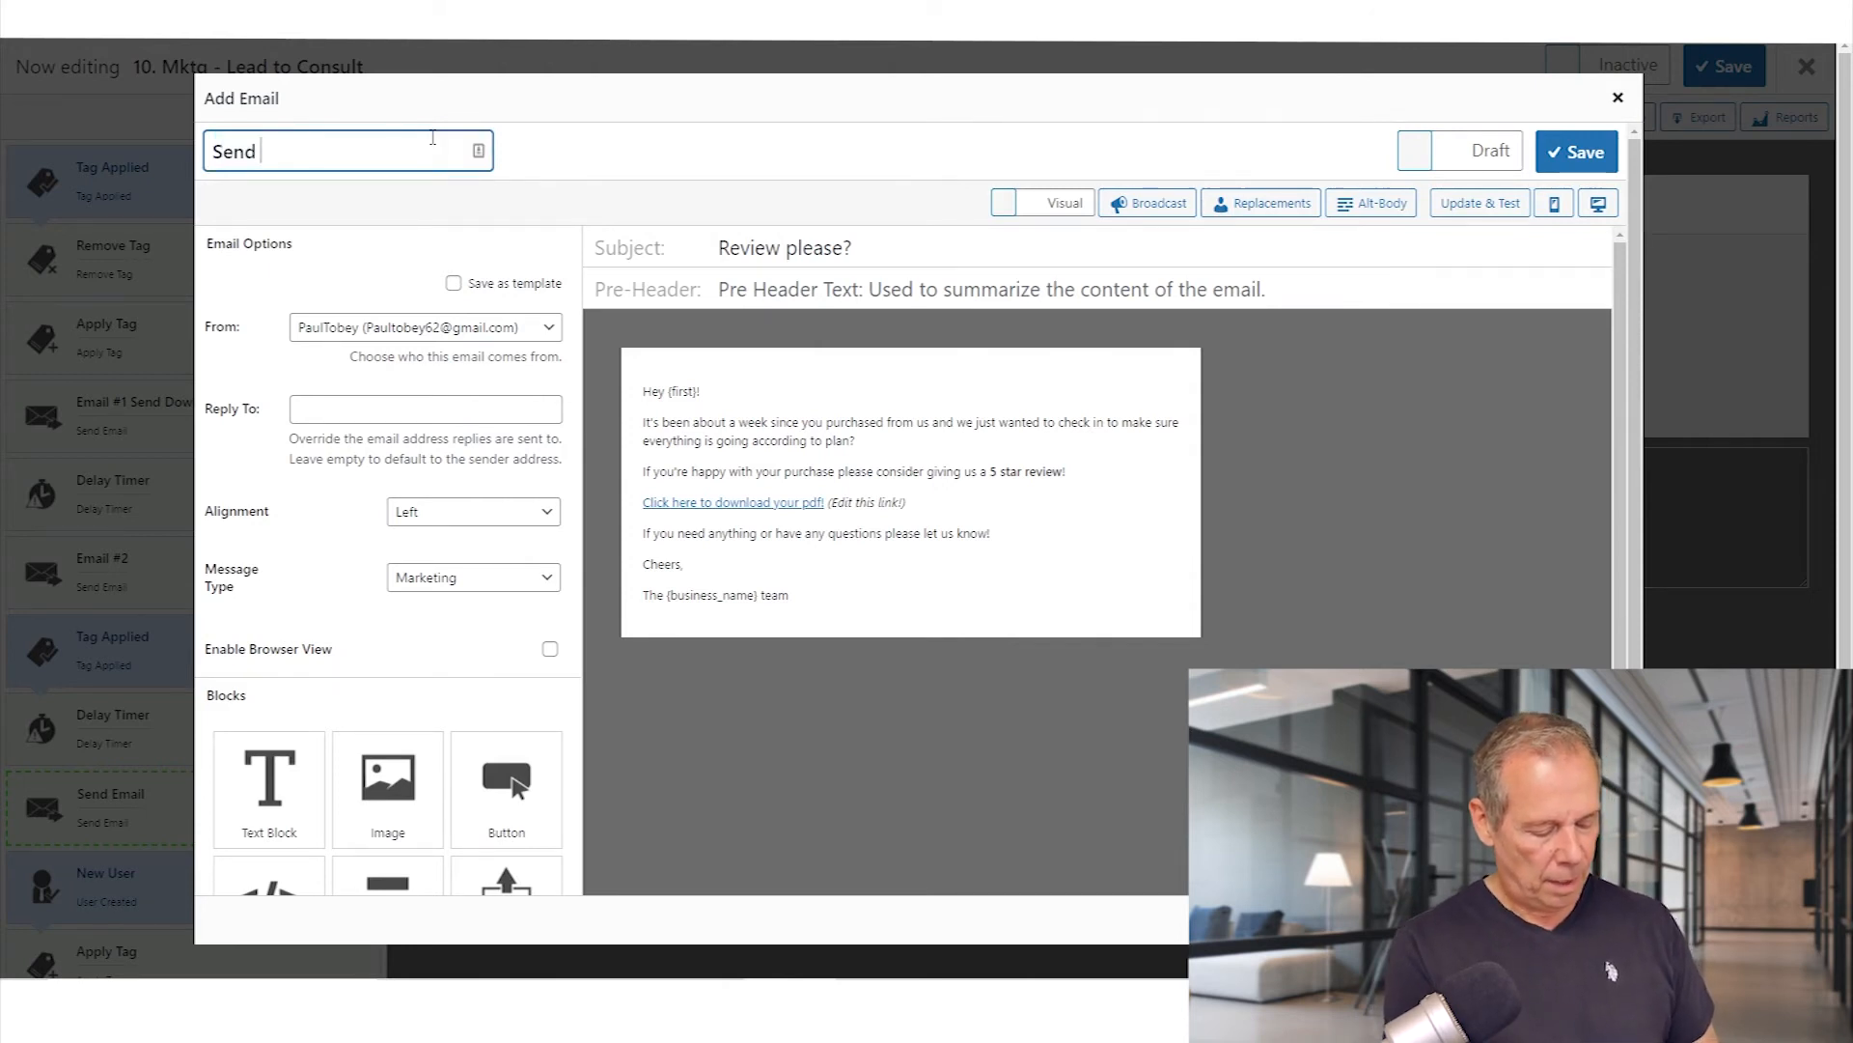
pyautogui.write(' pl')
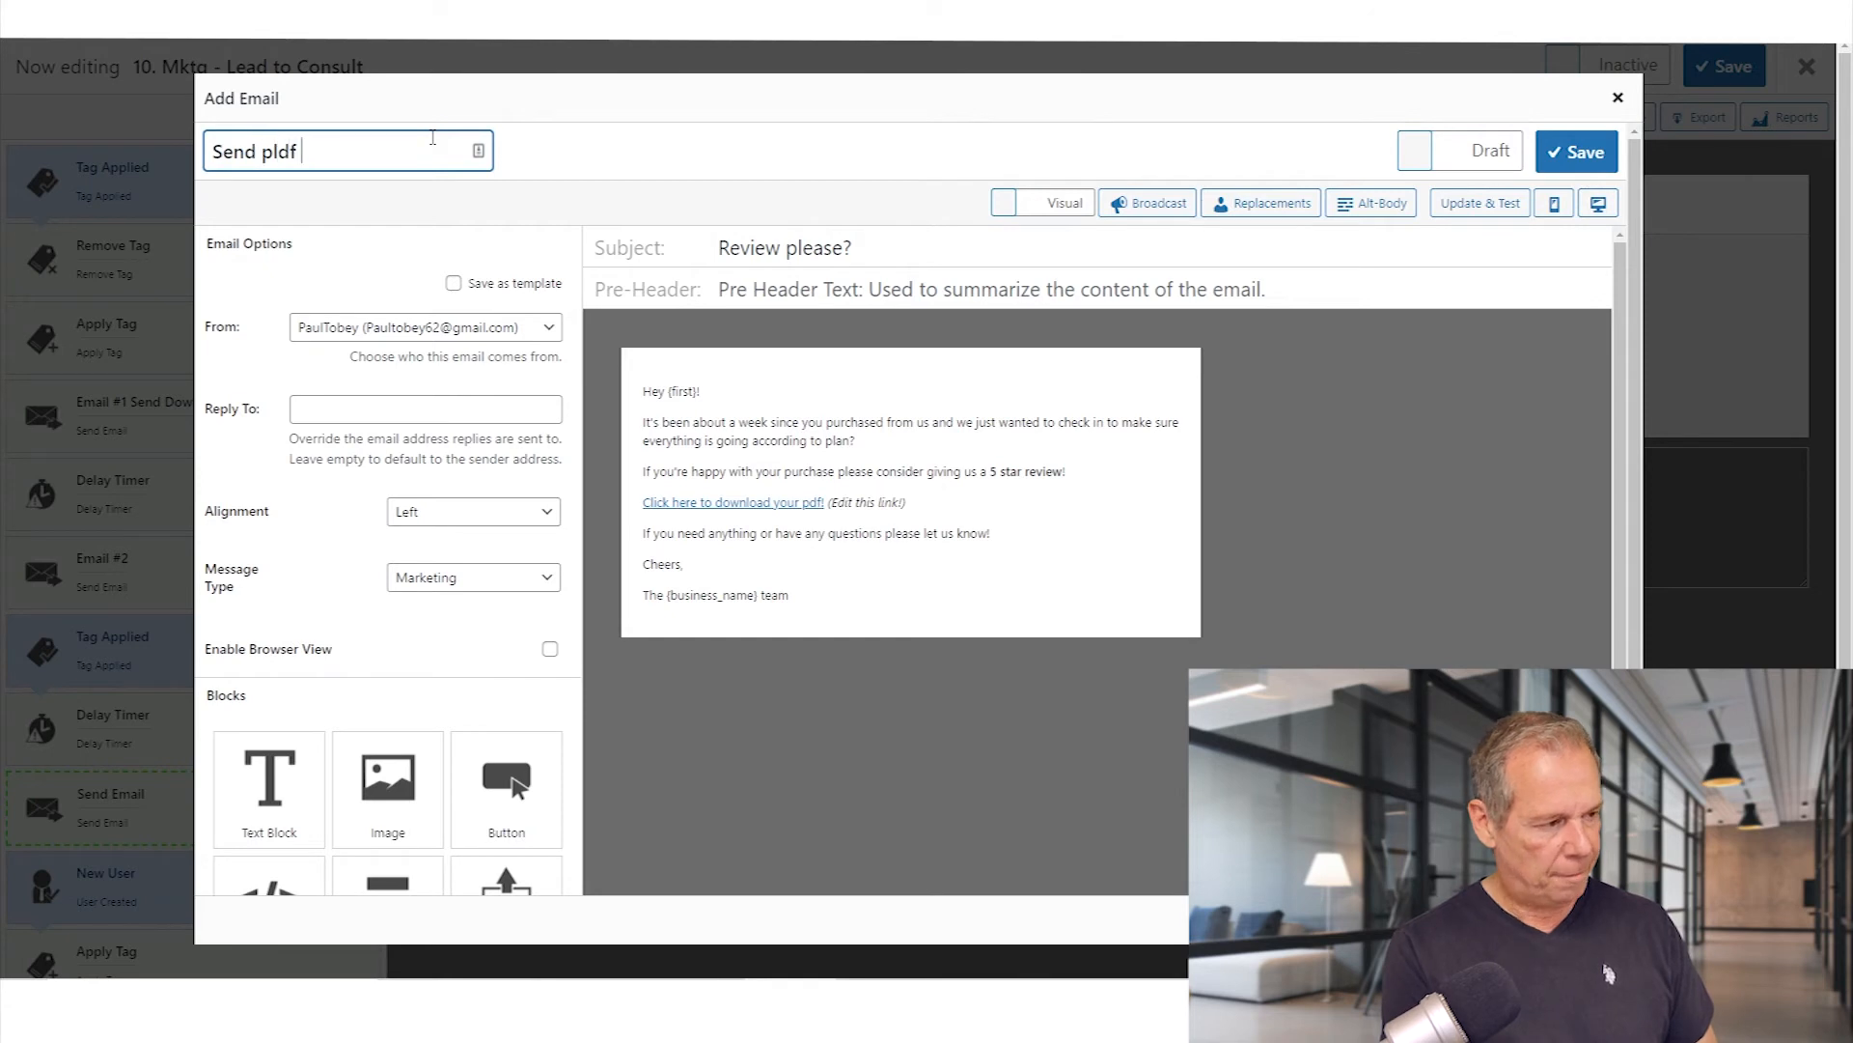
pyautogui.write('df')
pyautogui.press('BackSpace')
pyautogui.press('BackSpace')
pyautogui.press('BackSpace')
pyautogui.write('df ')
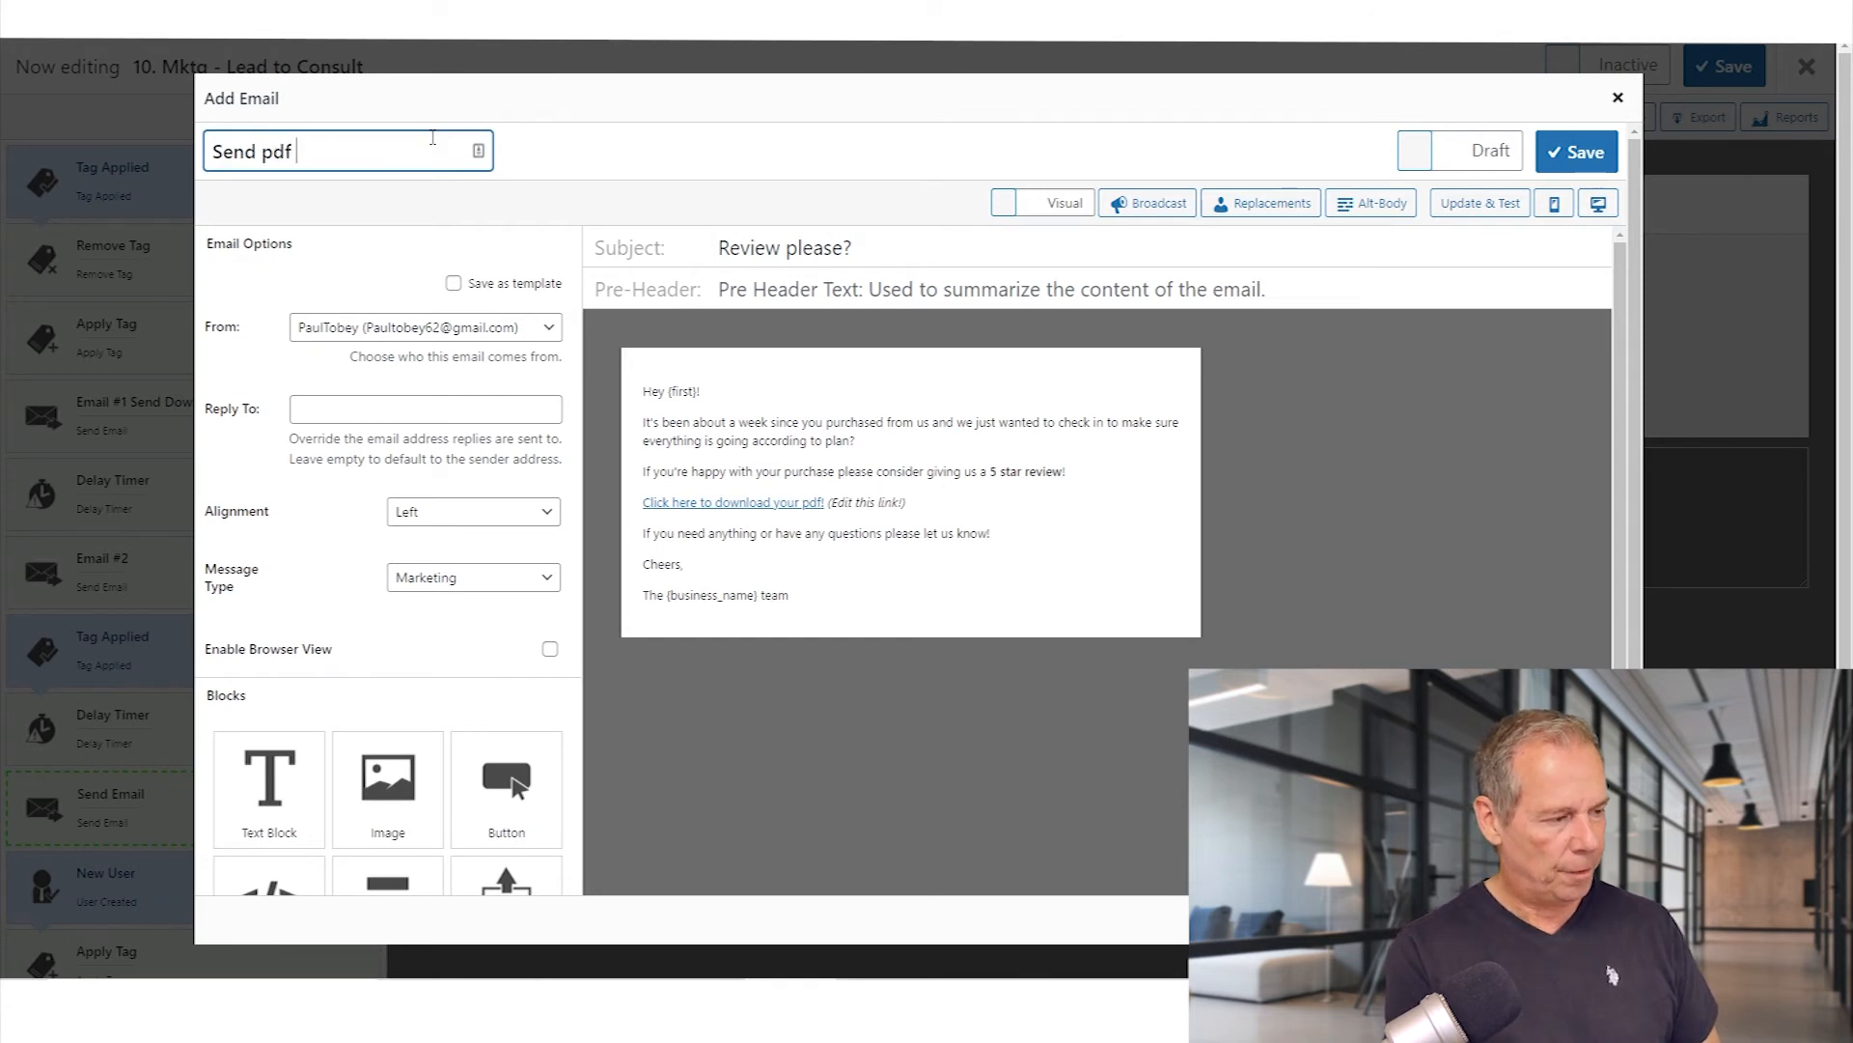
pyautogui.write('download fol')
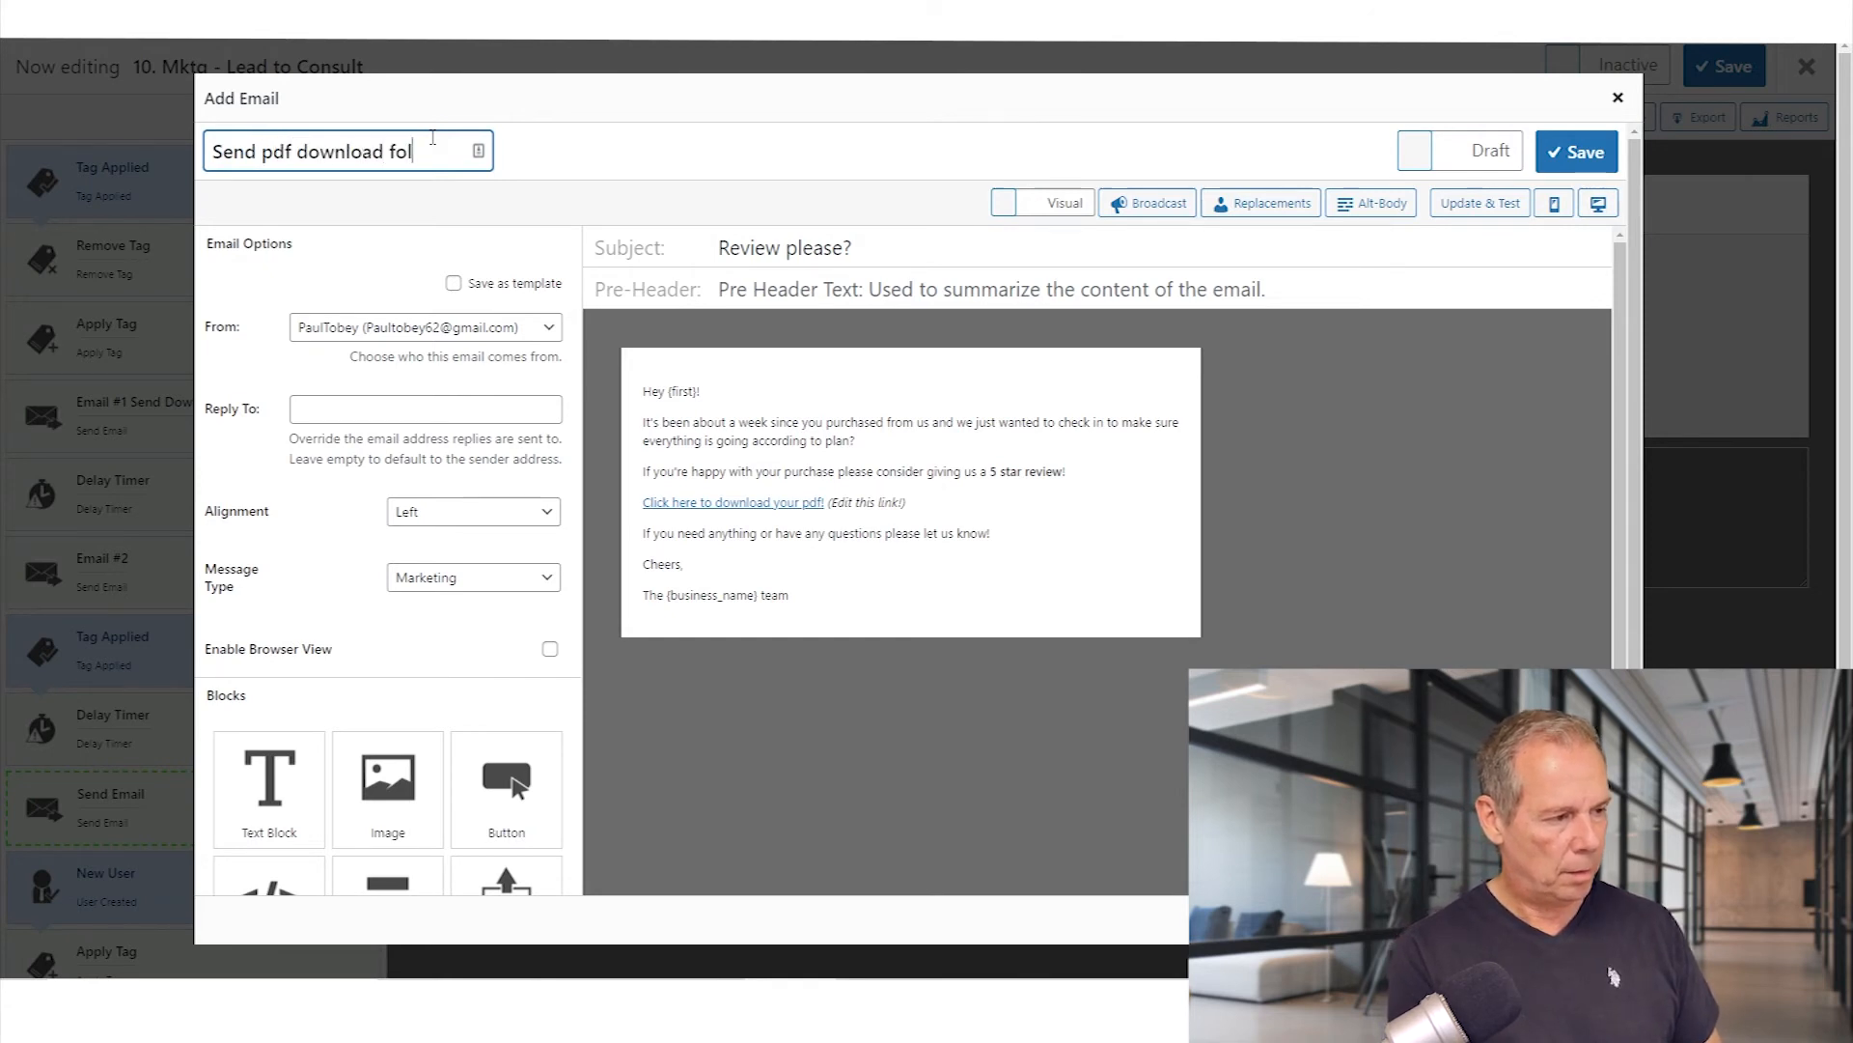
pyautogui.write('low up, and')
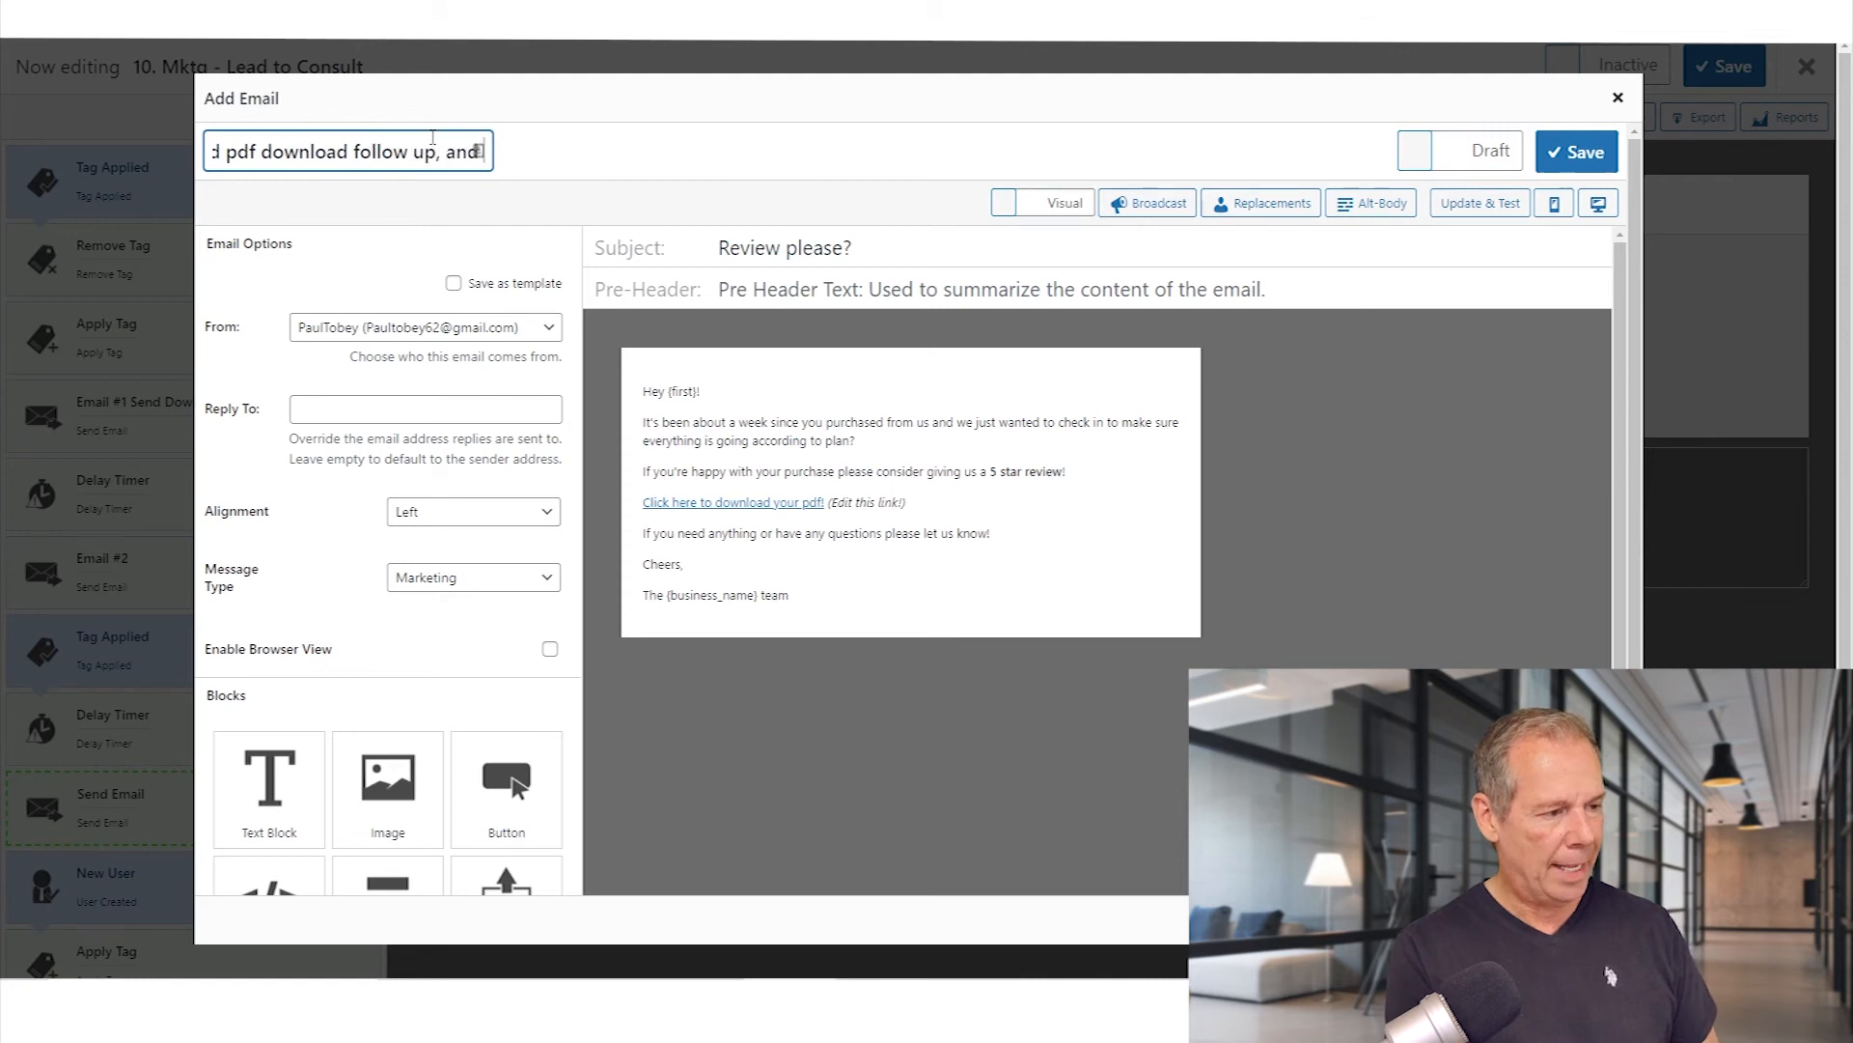
pyautogui.write(' ask to book appt')
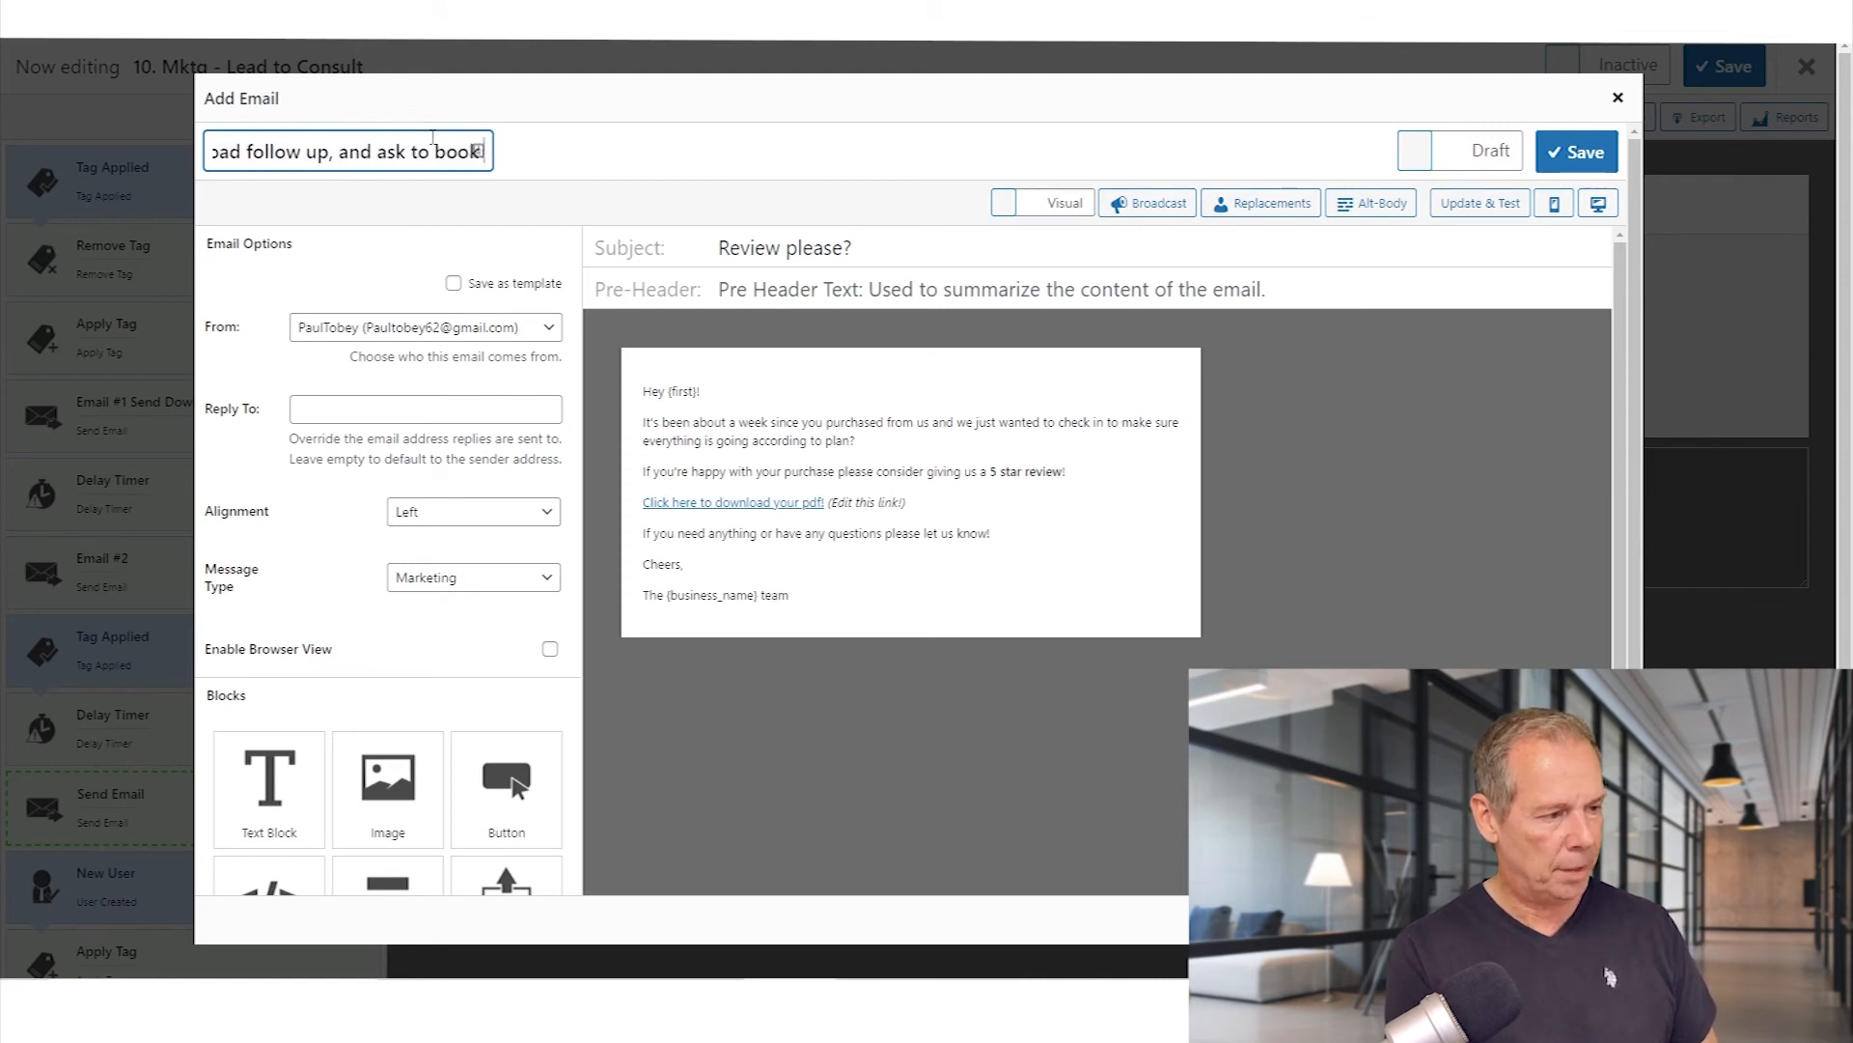
pyautogui.write('.')
pyautogui.click(1569, 166)
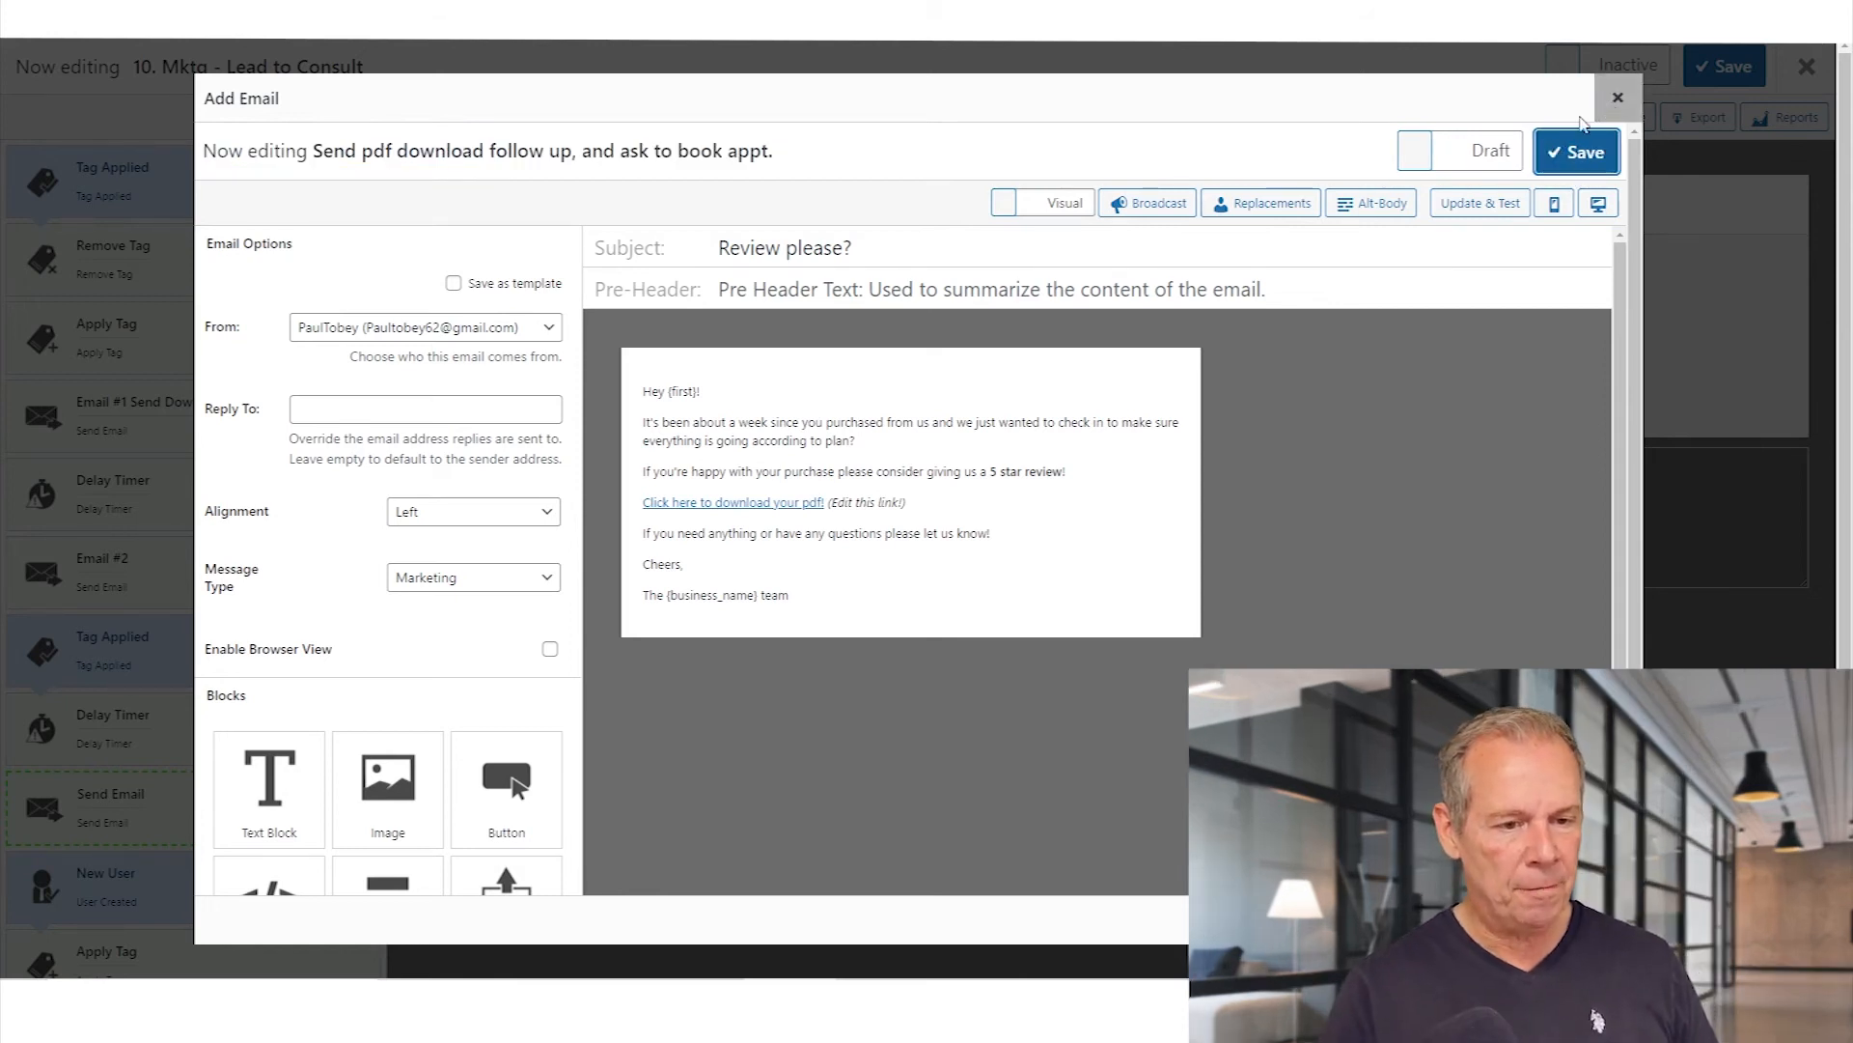
# Switch the email's status to Ready and exit the email editor without saving that change.
pyautogui.click(1499, 150)
pyautogui.click(1618, 97)
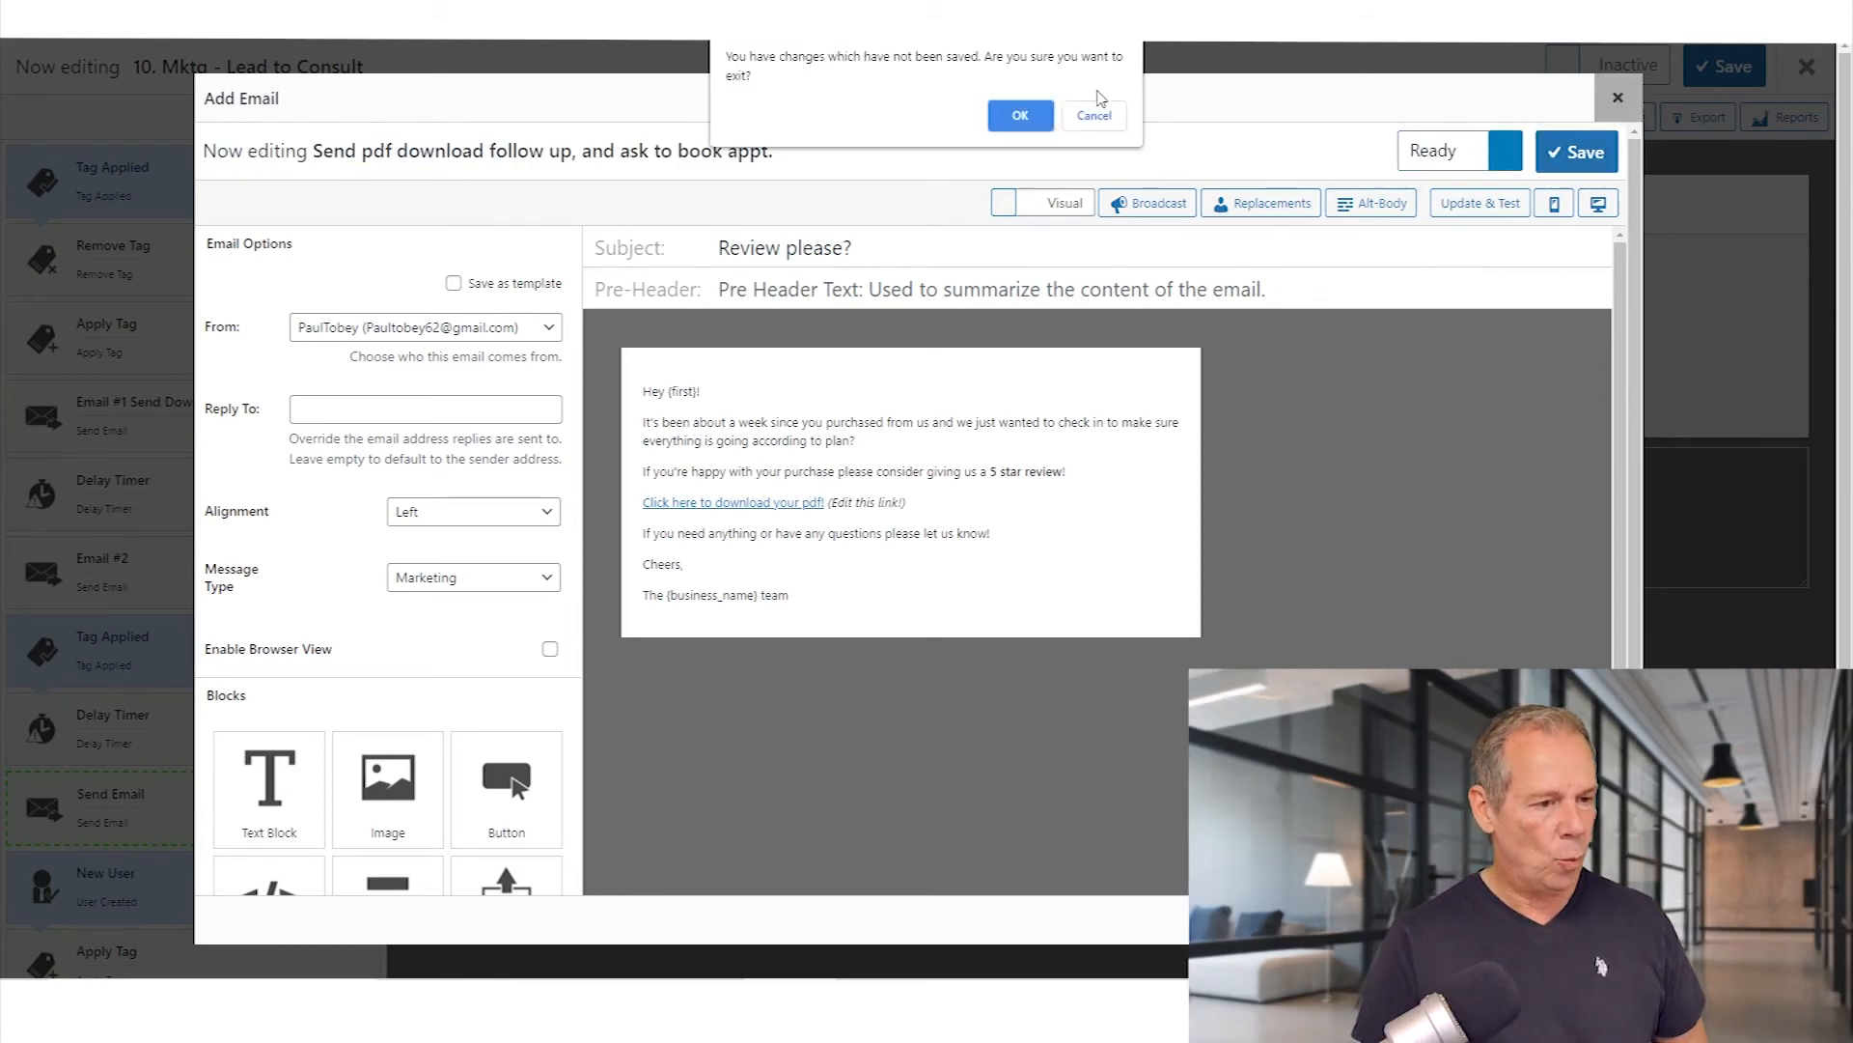
pyautogui.click(1020, 114)
pyautogui.scroll(-1, 223, 817)
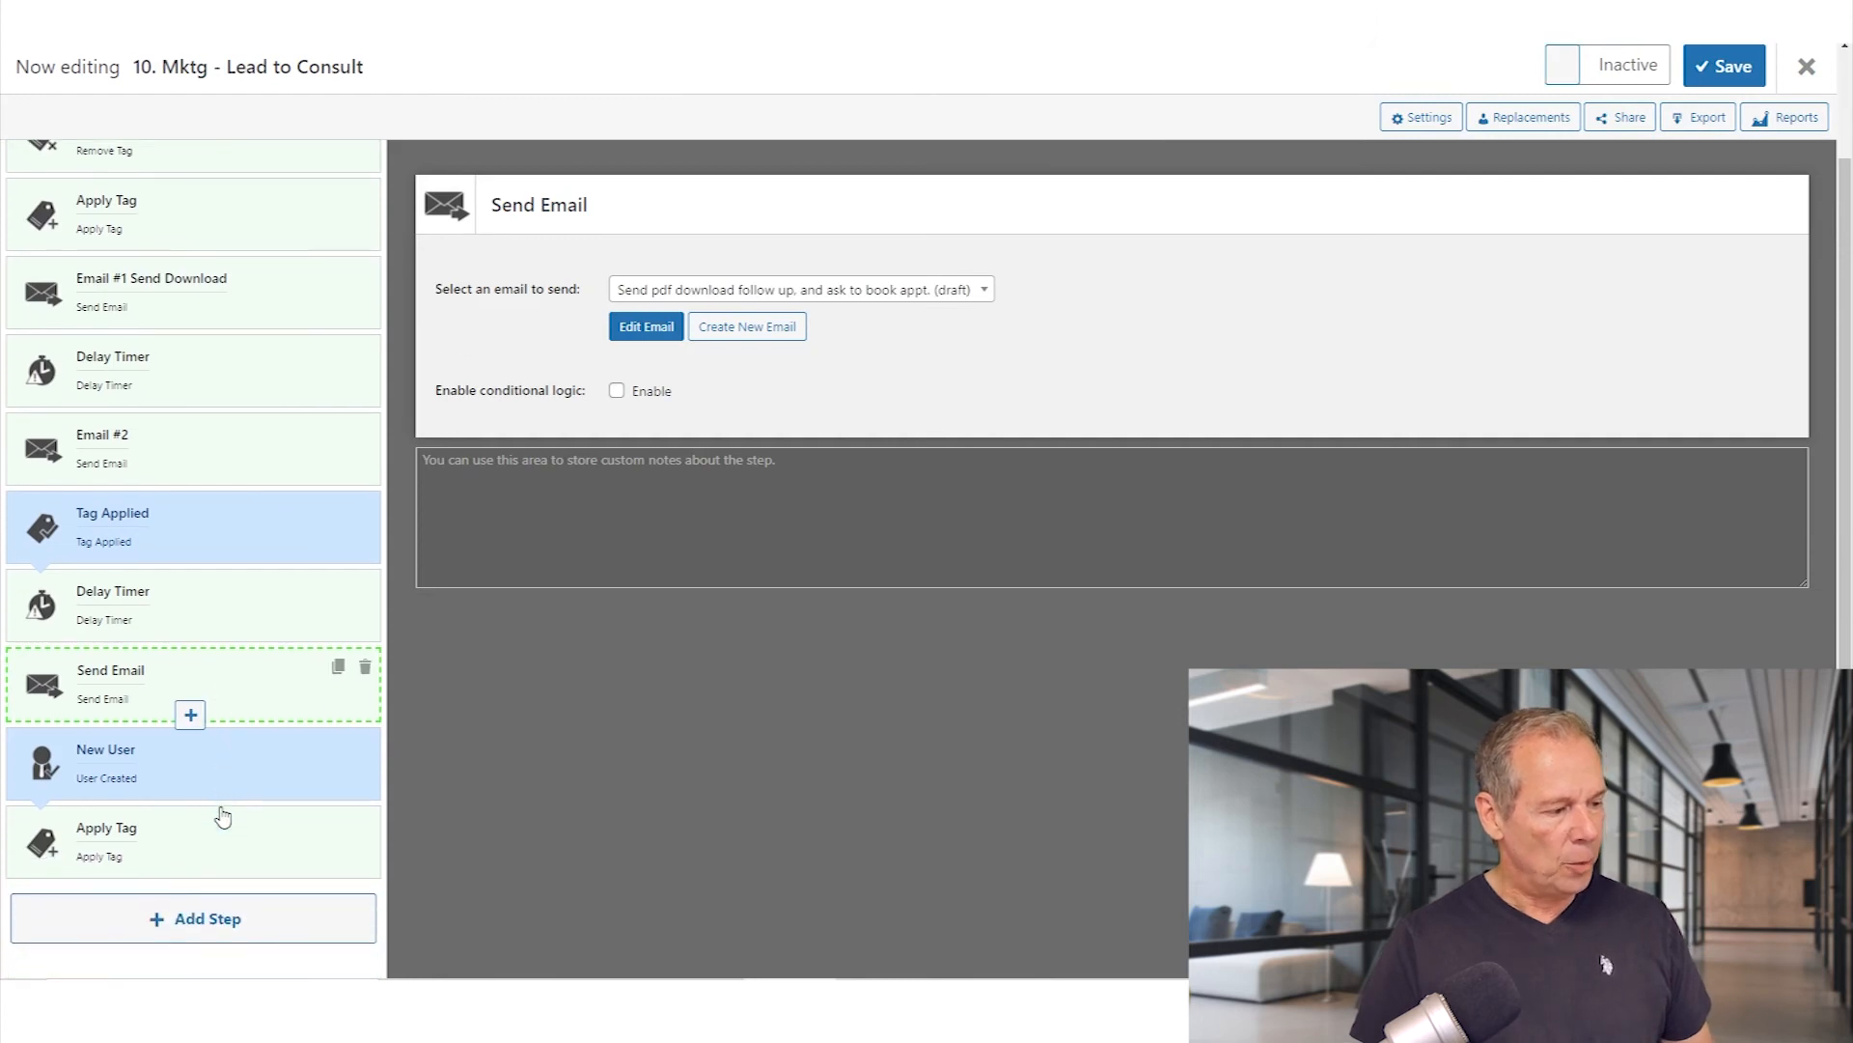
pyautogui.click(214, 714)
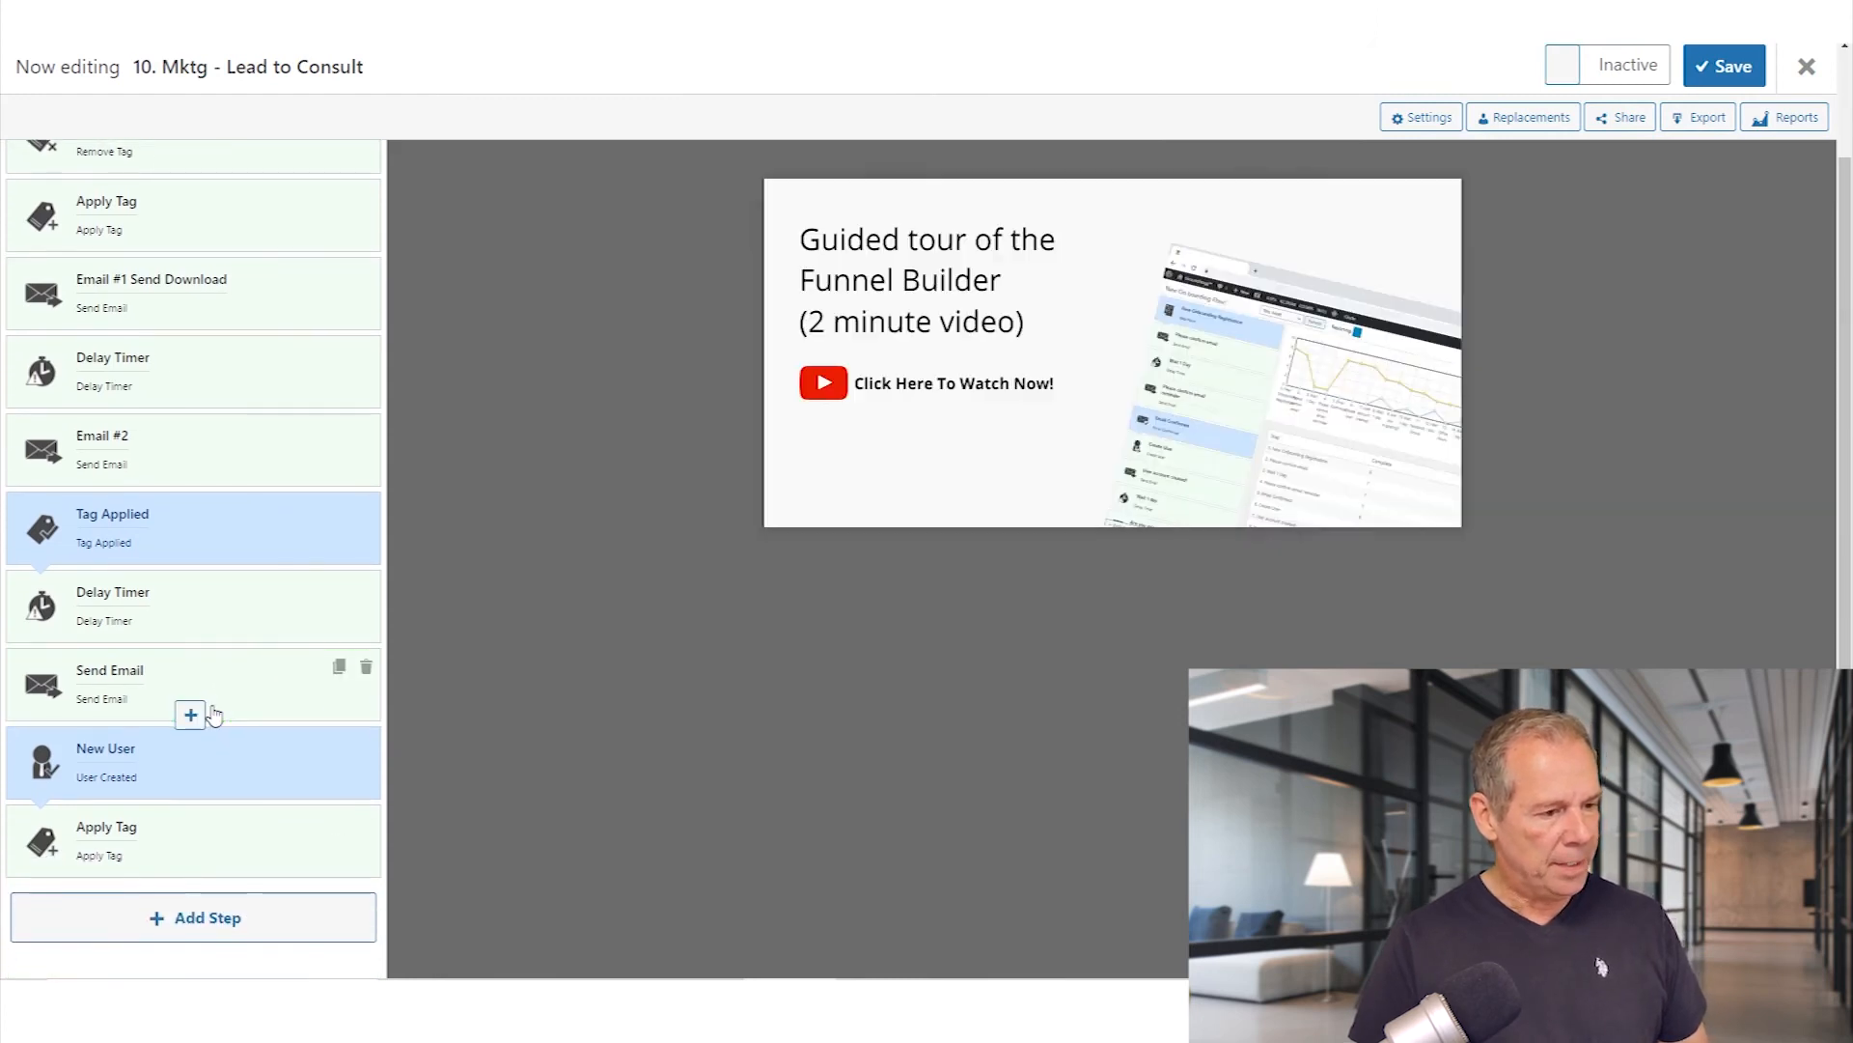
pyautogui.click(224, 695)
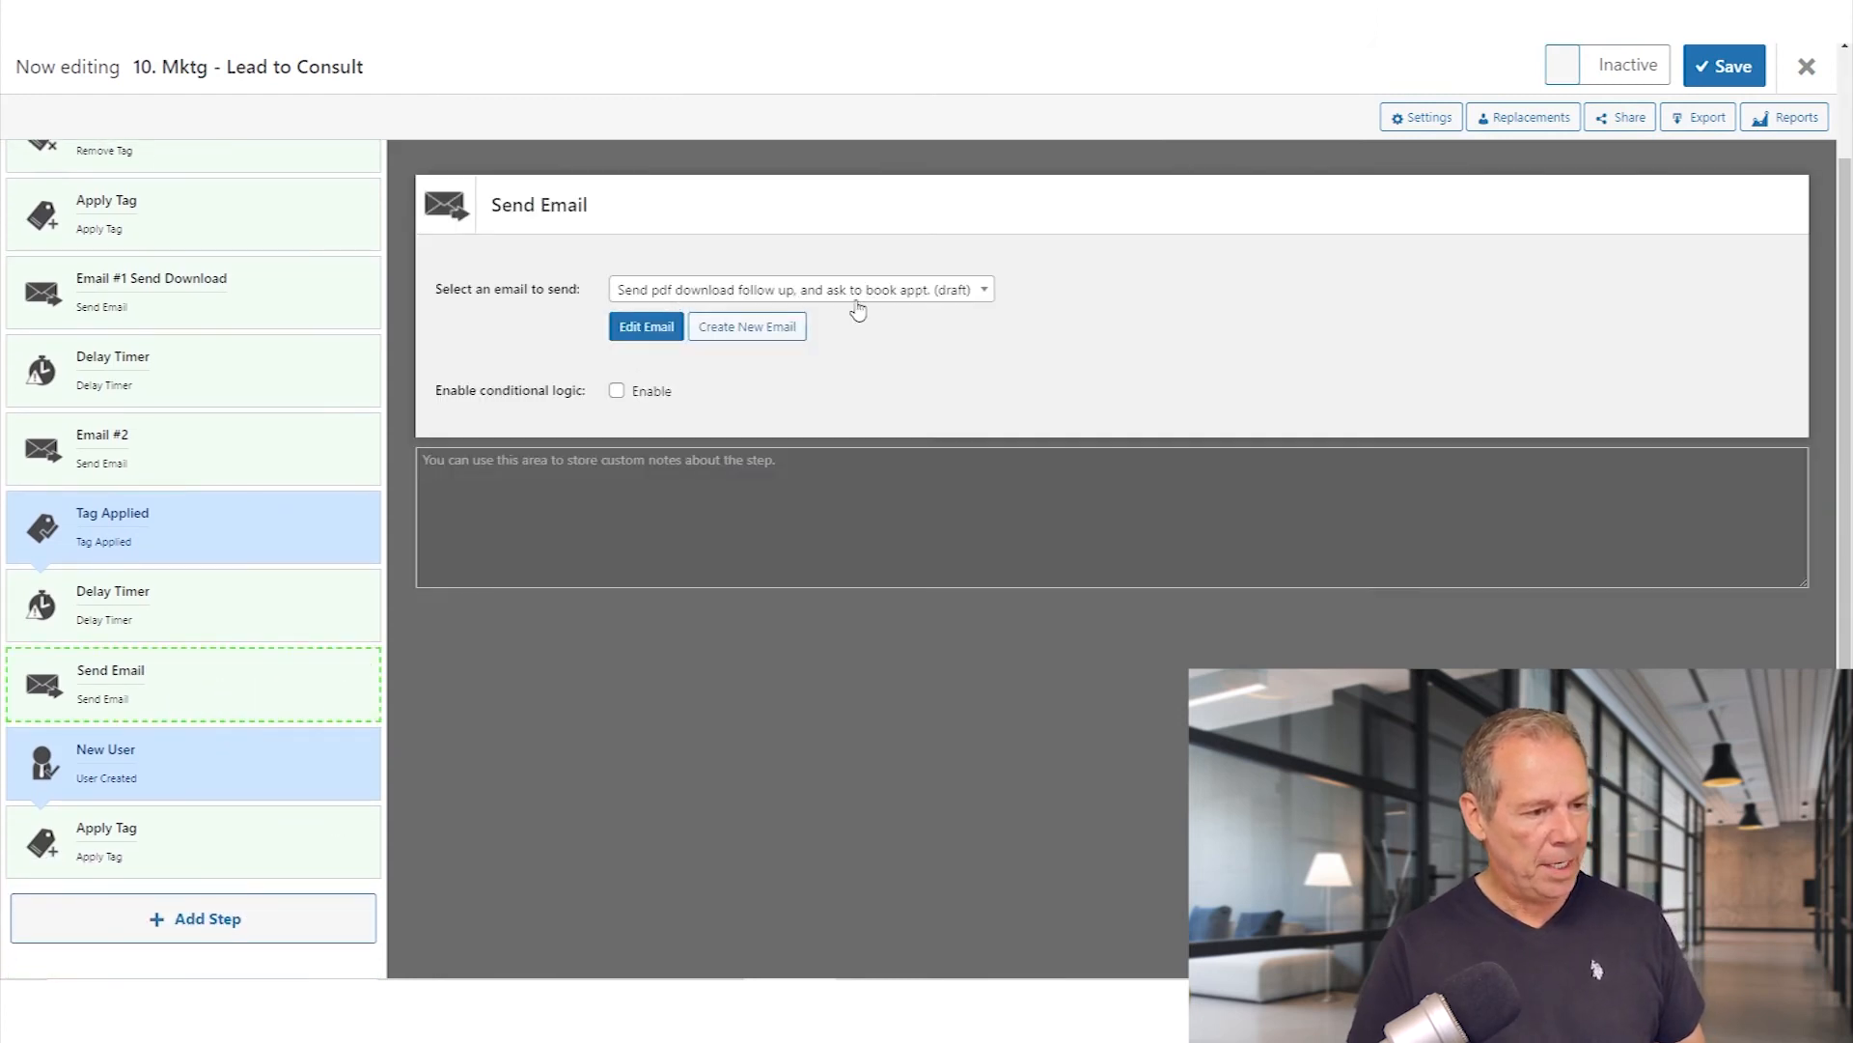
pyautogui.click(271, 671)
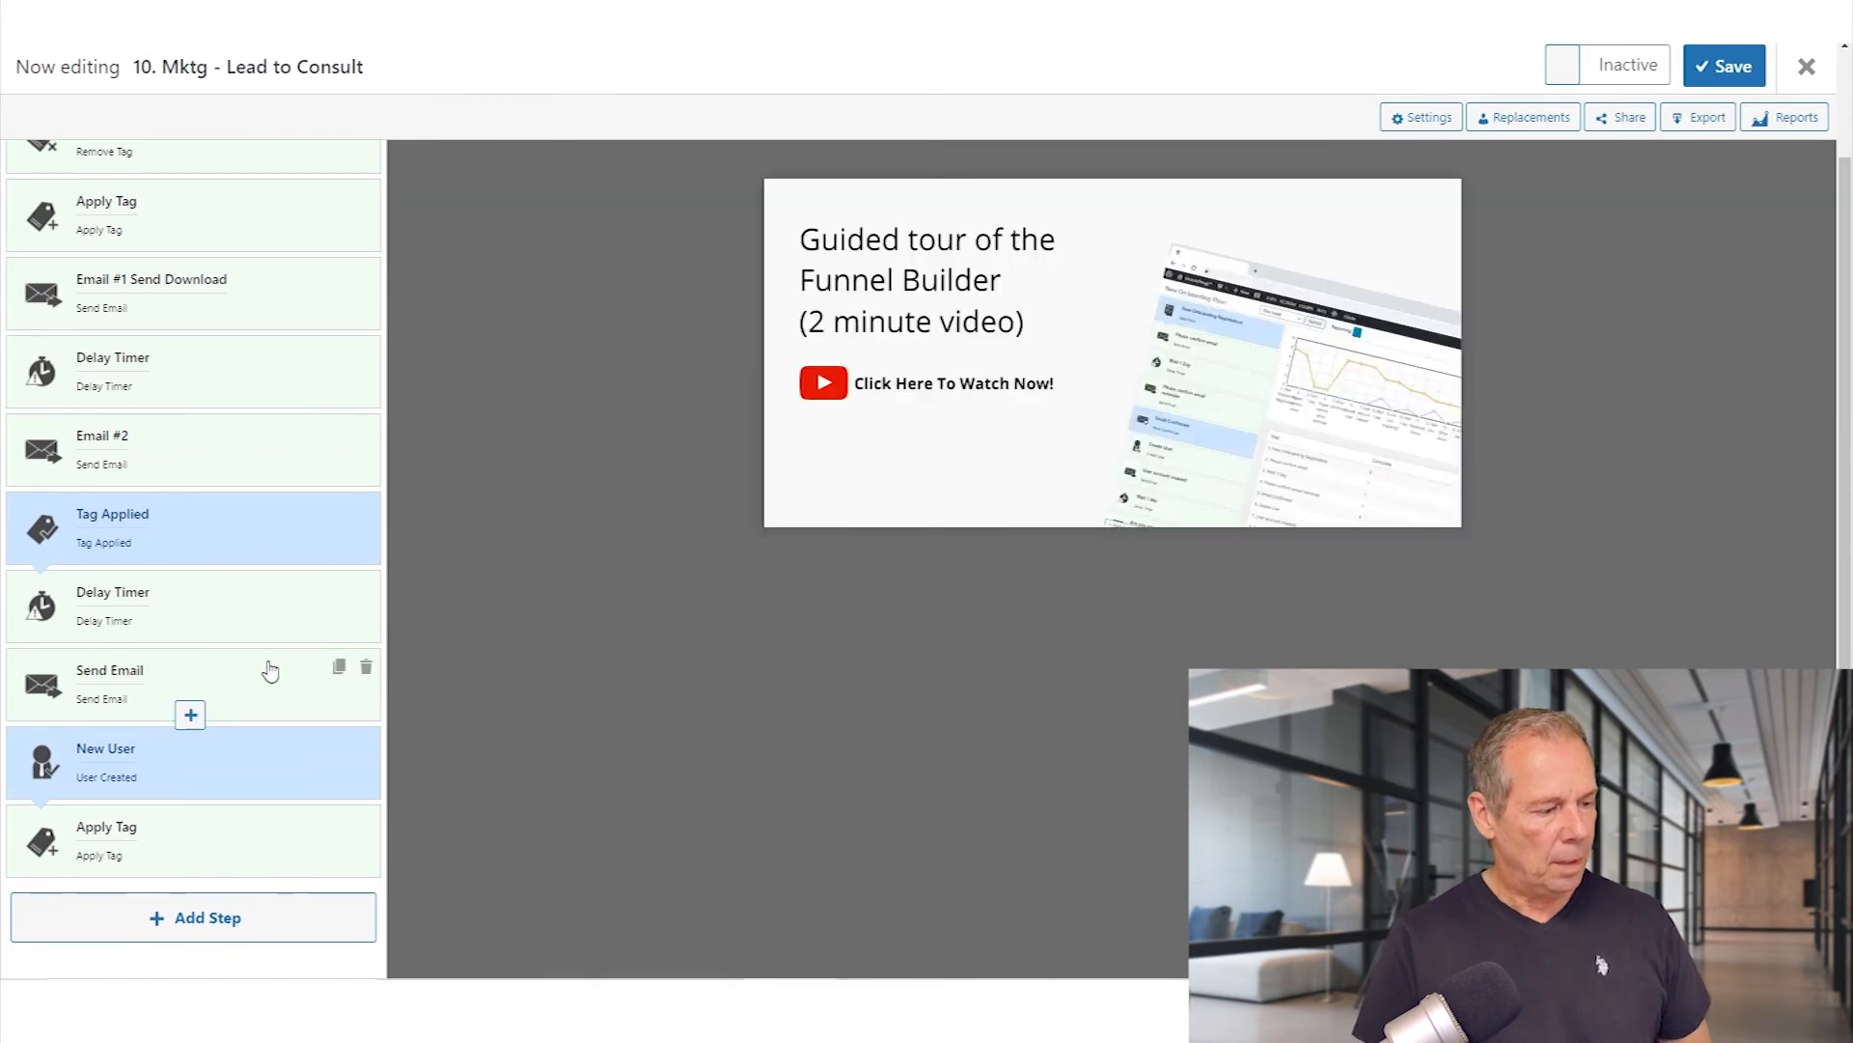
# Insert an Apply Tag action directly after the follow-up Send Email step.
pyautogui.click(270, 671)
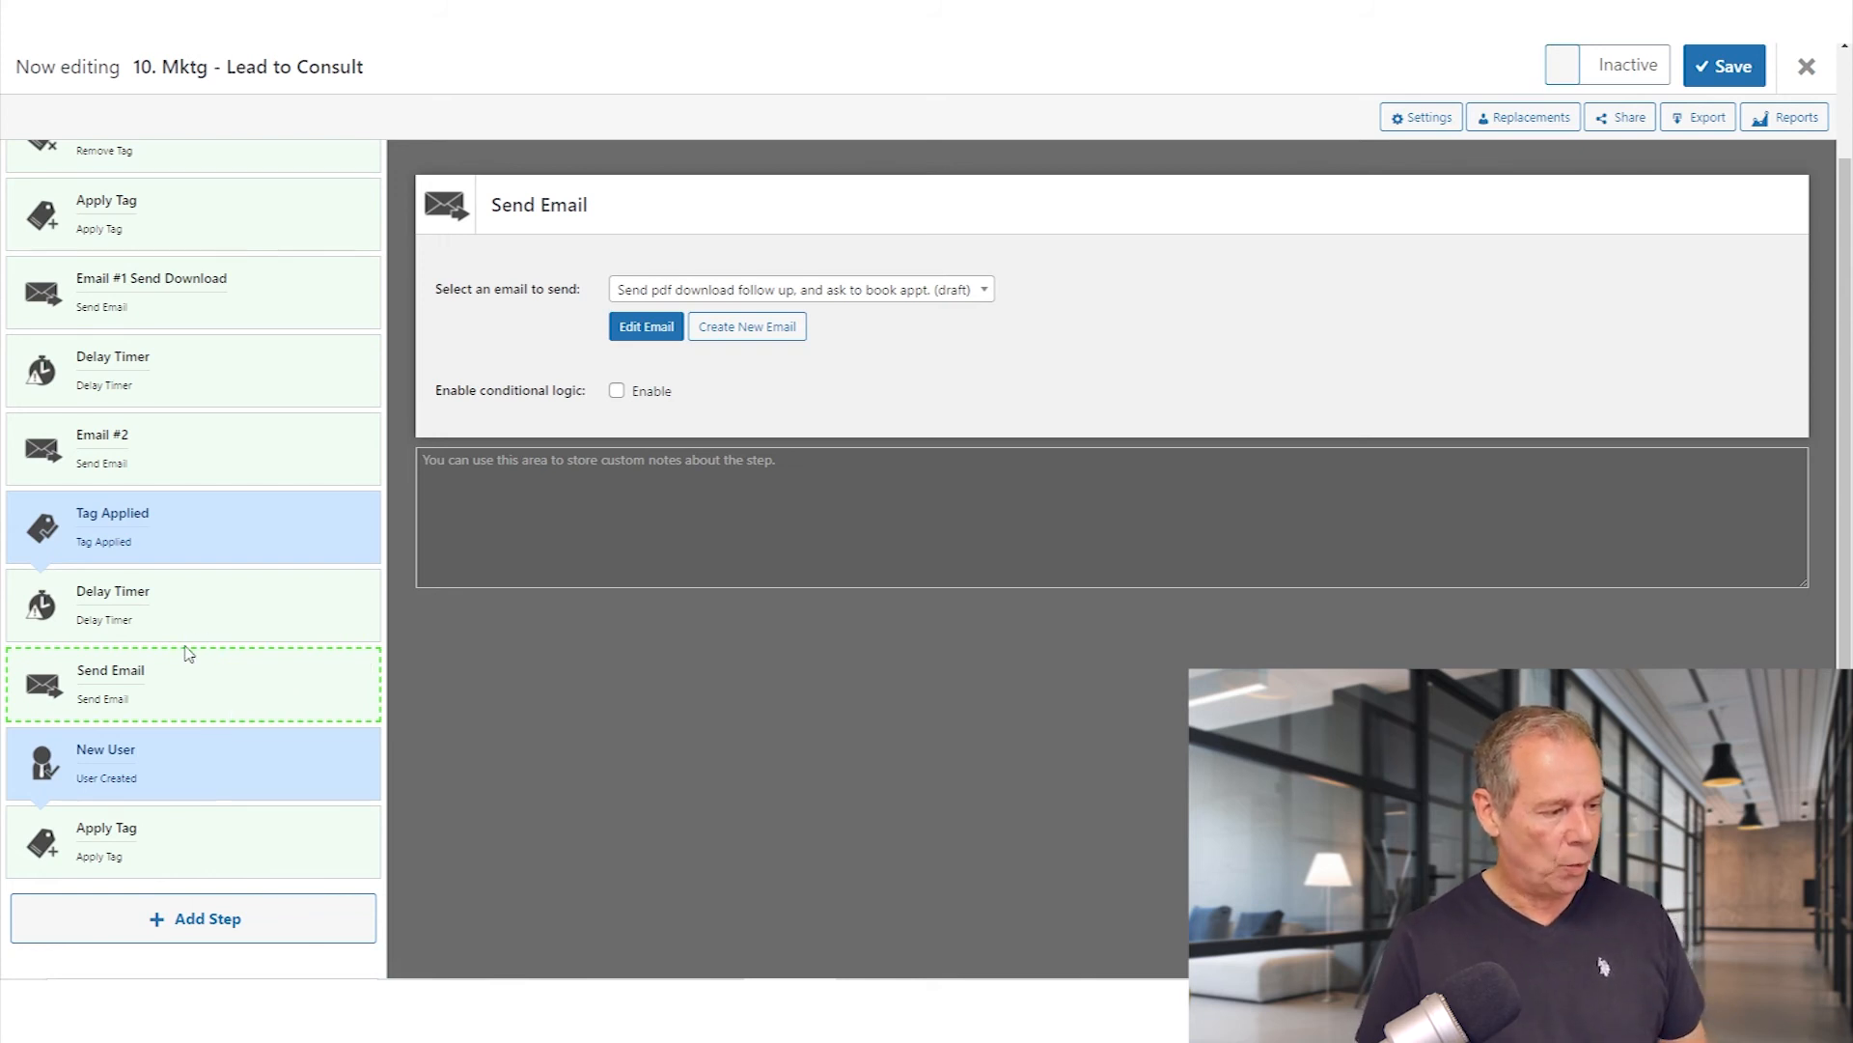
pyautogui.click(189, 715)
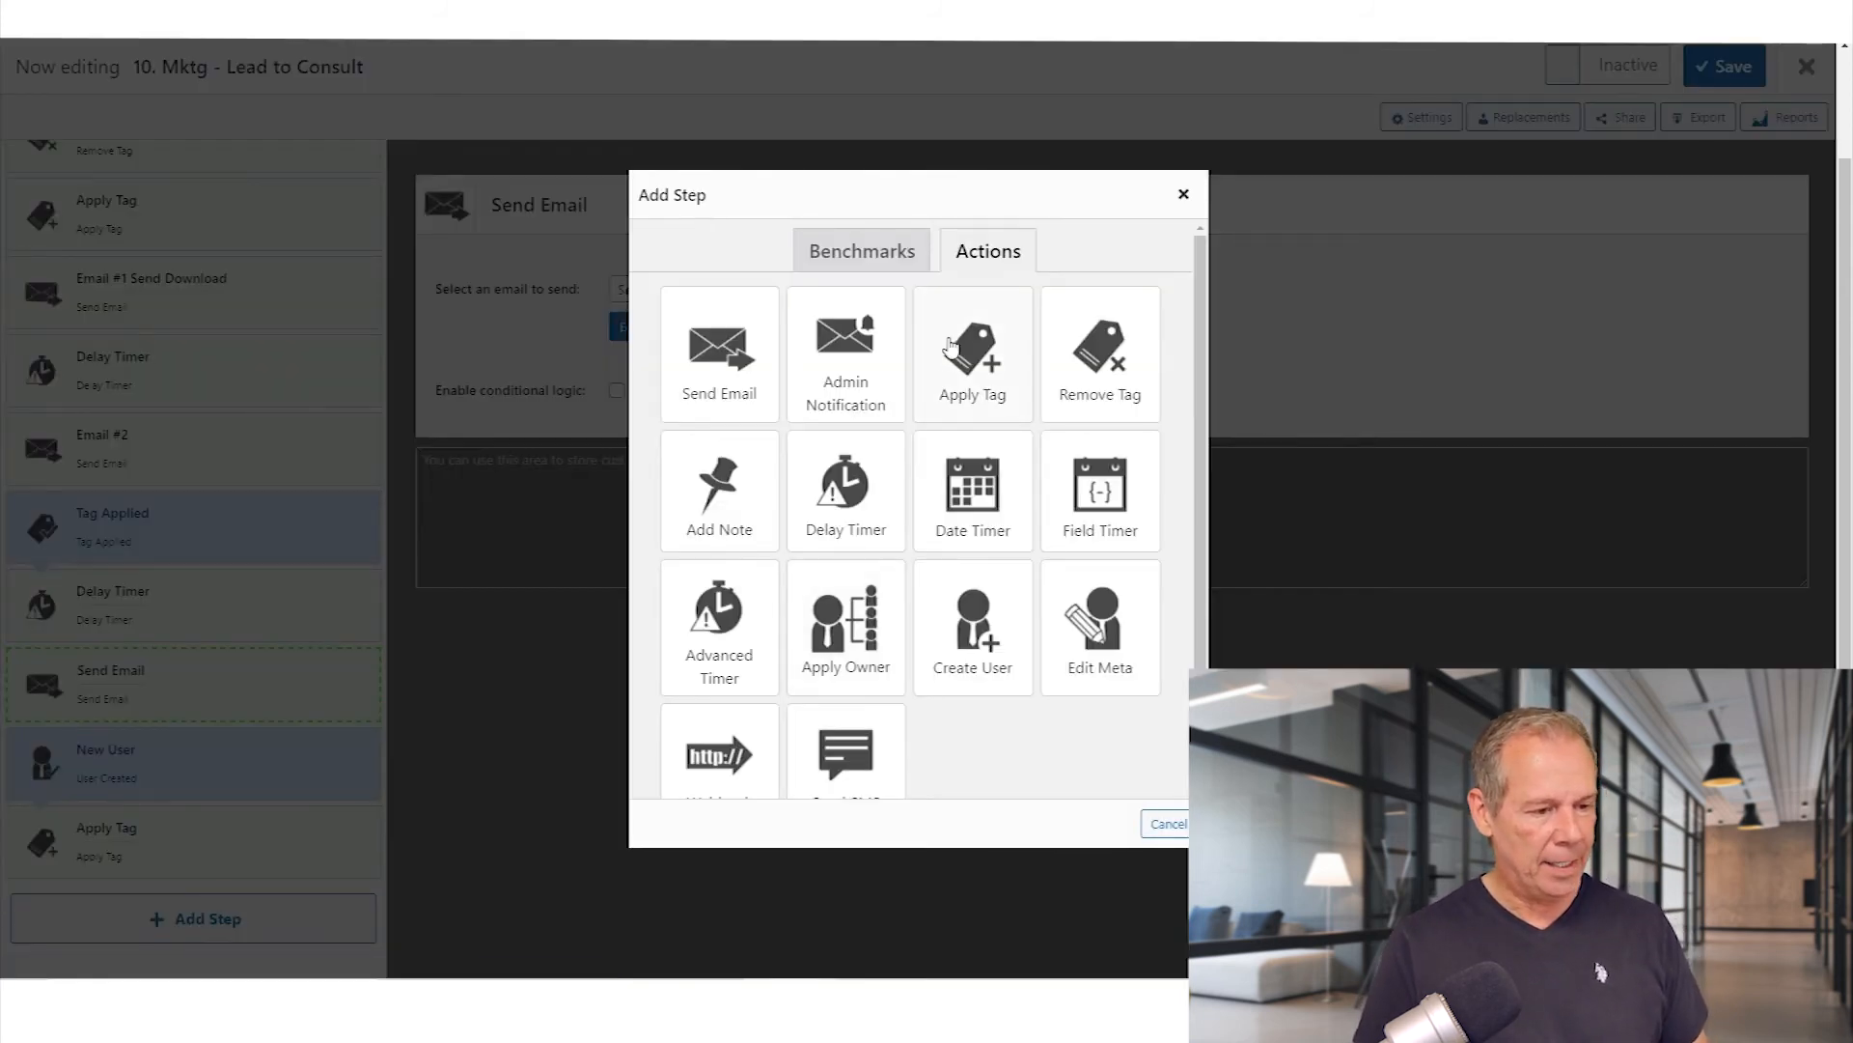
pyautogui.click(980, 415)
# Make the new Apply Tag step apply the tag "Status 10. Mktg - Lead to Consult - Has not booked appt.".
pyautogui.click(710, 290)
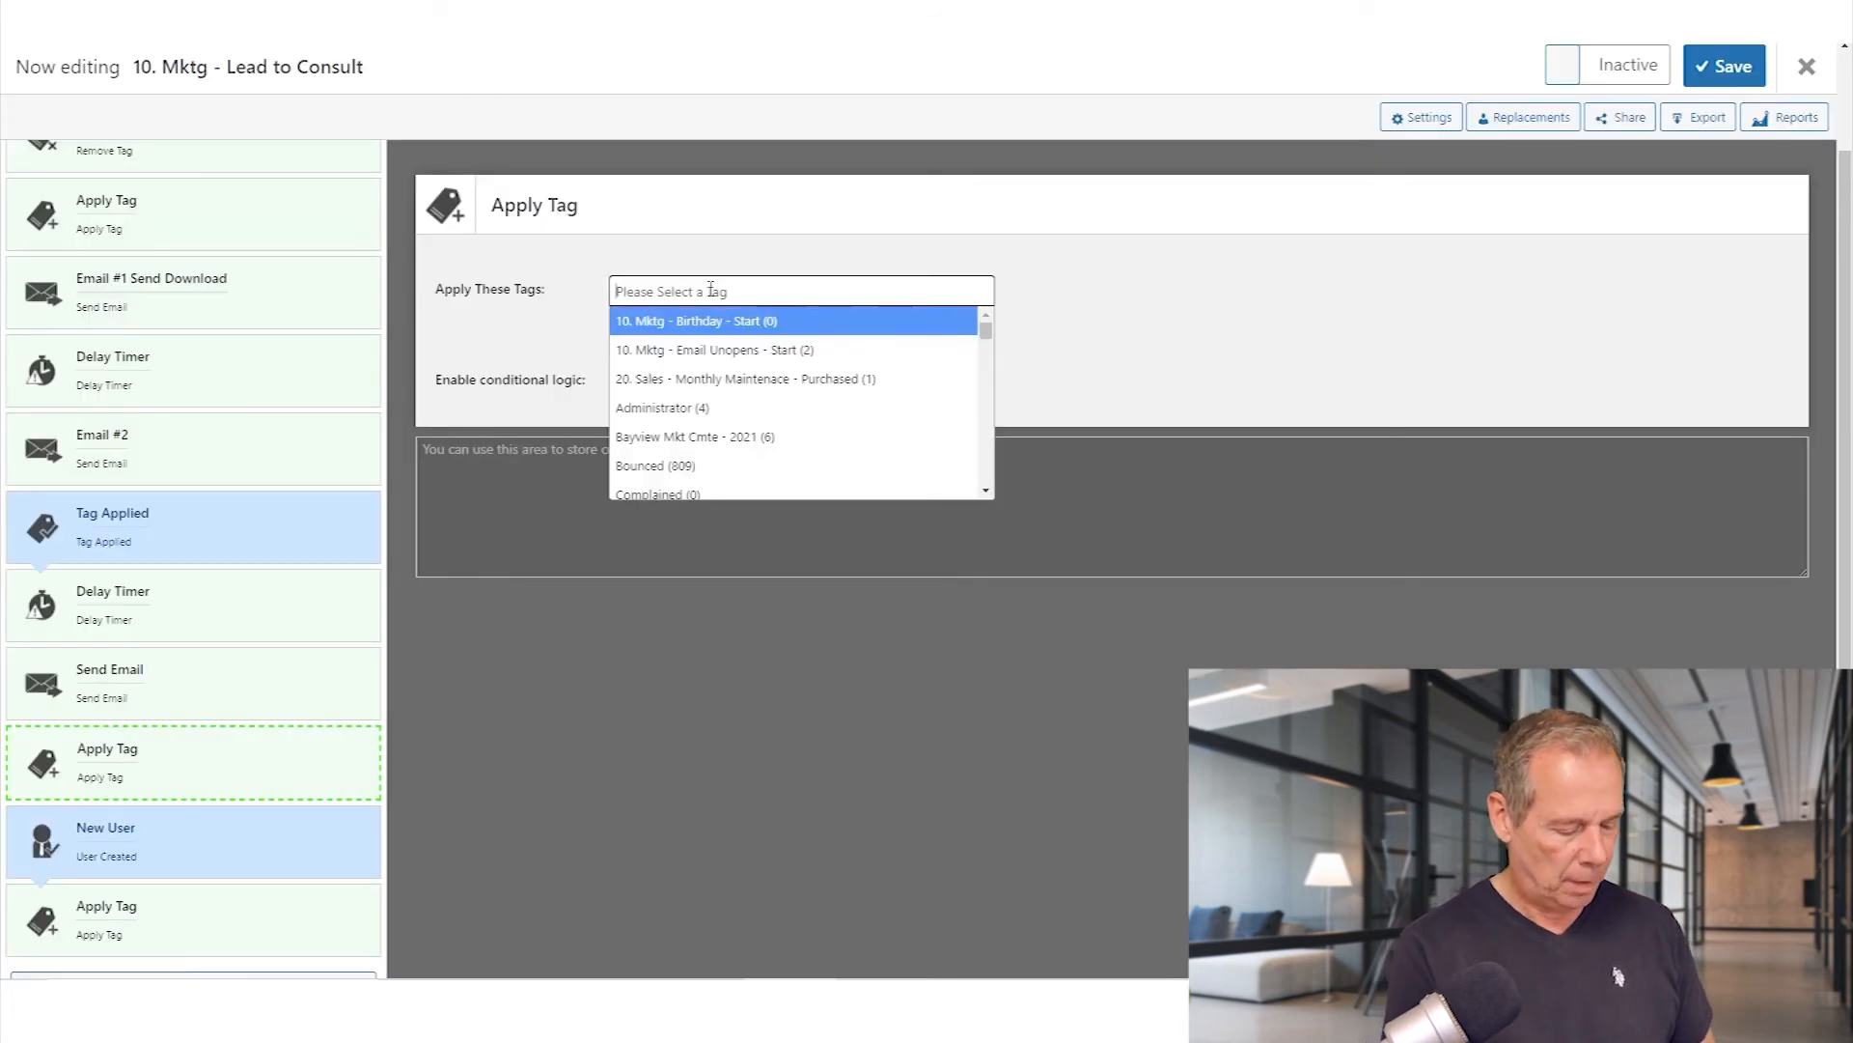
pyautogui.write('Sta')
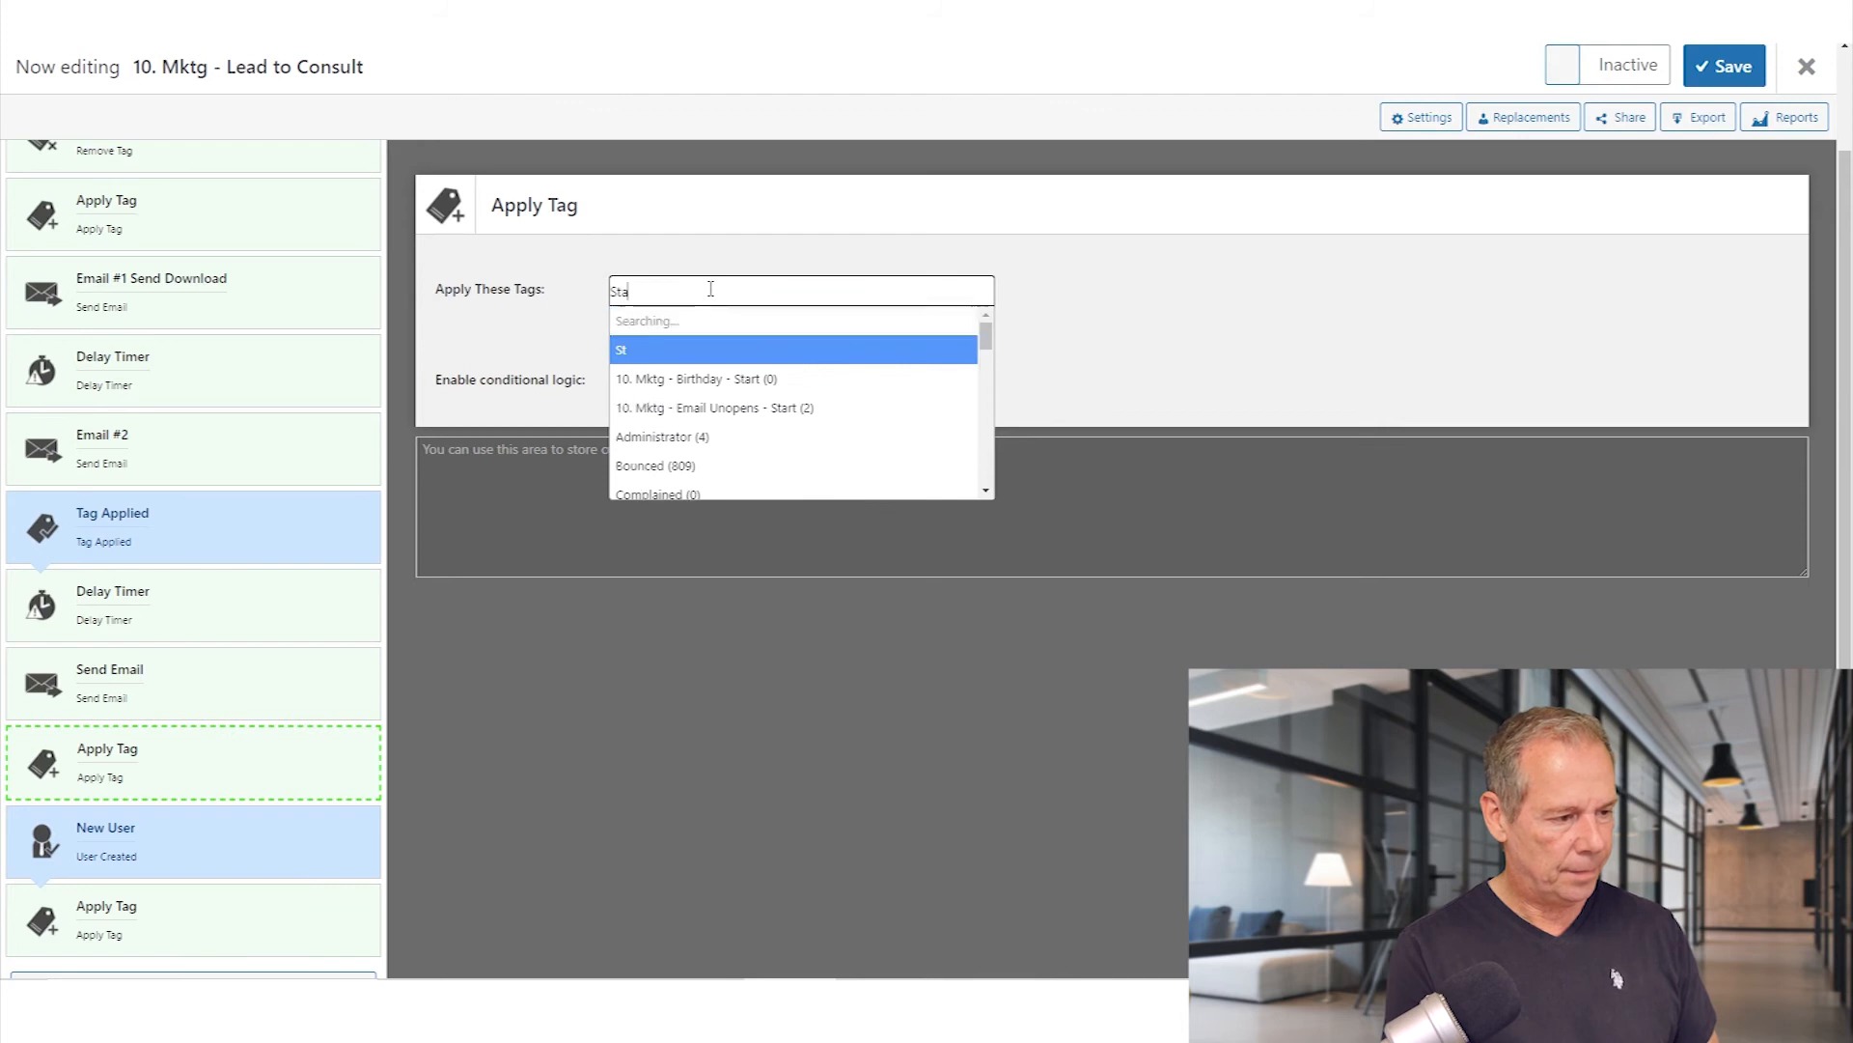
pyautogui.press('BackSpace')
pyautogui.press('BackSpace')
pyautogui.press('BackSpace')
pyautogui.write('Status 10. Mktg - Lead to Consult -')
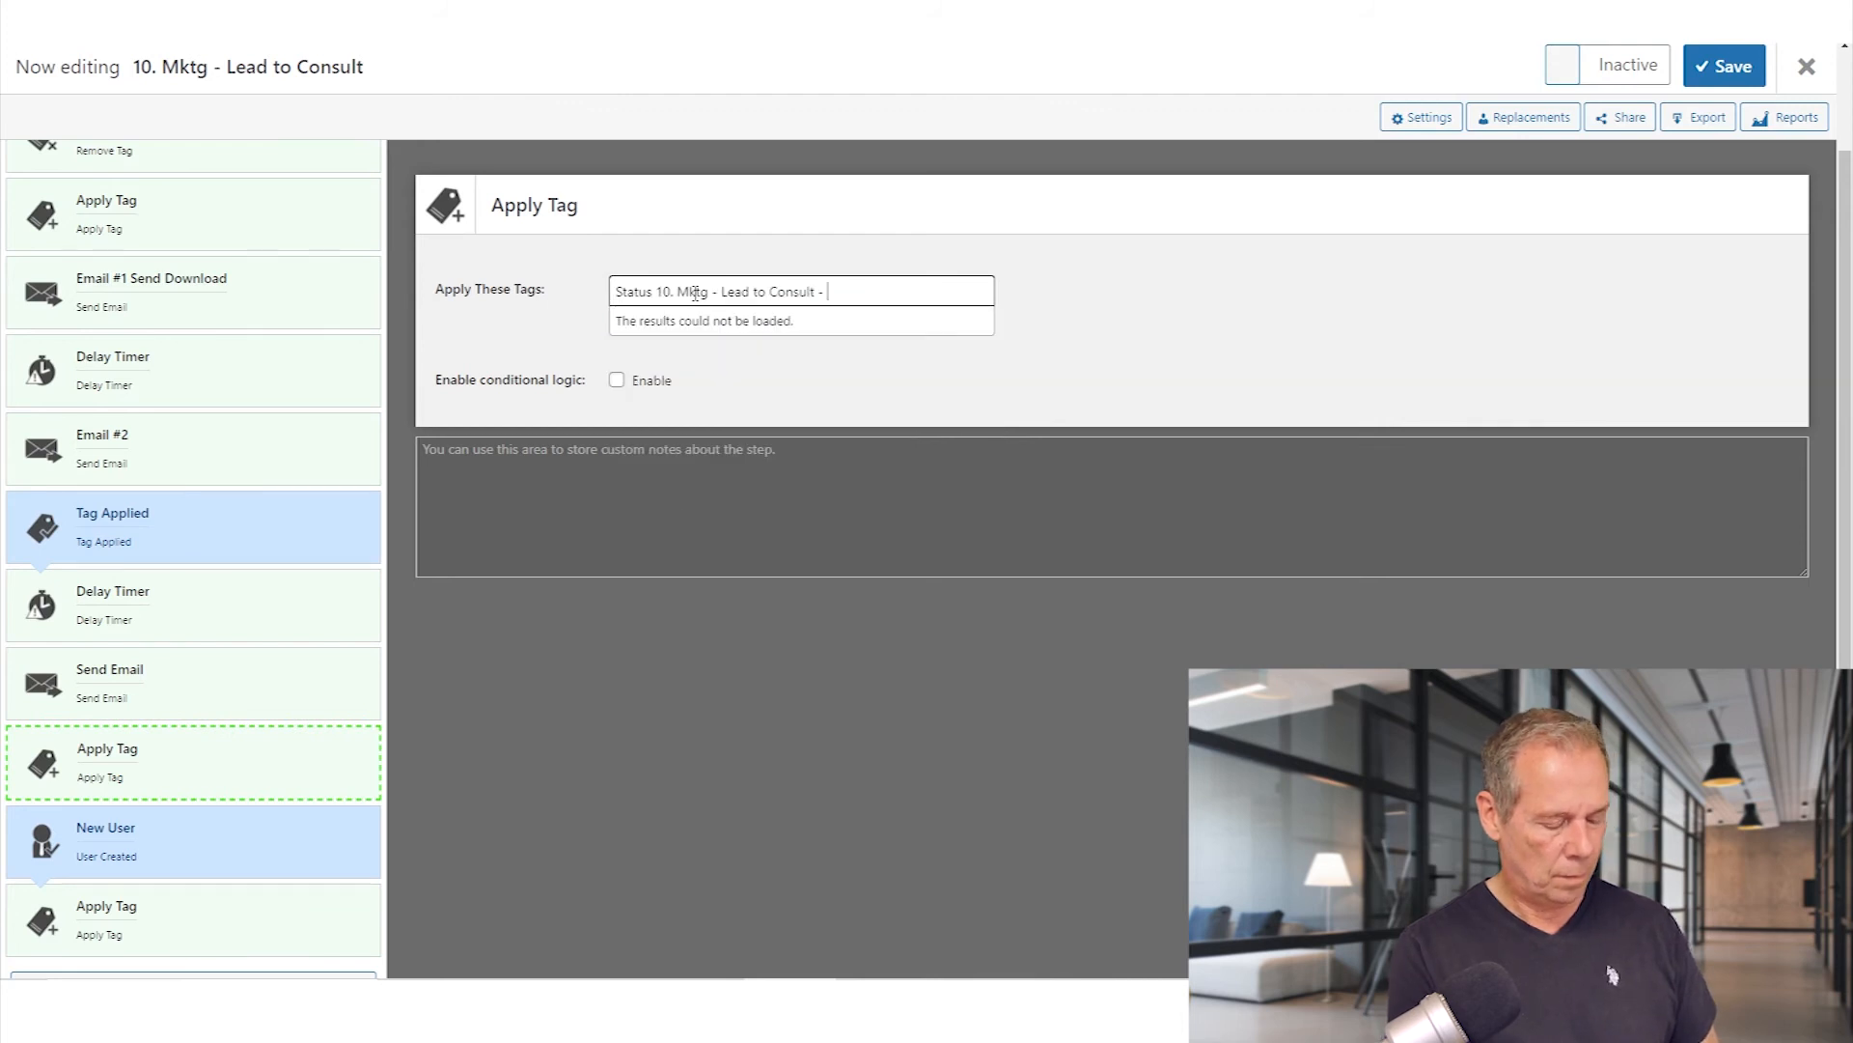
pyautogui.write('Has not')
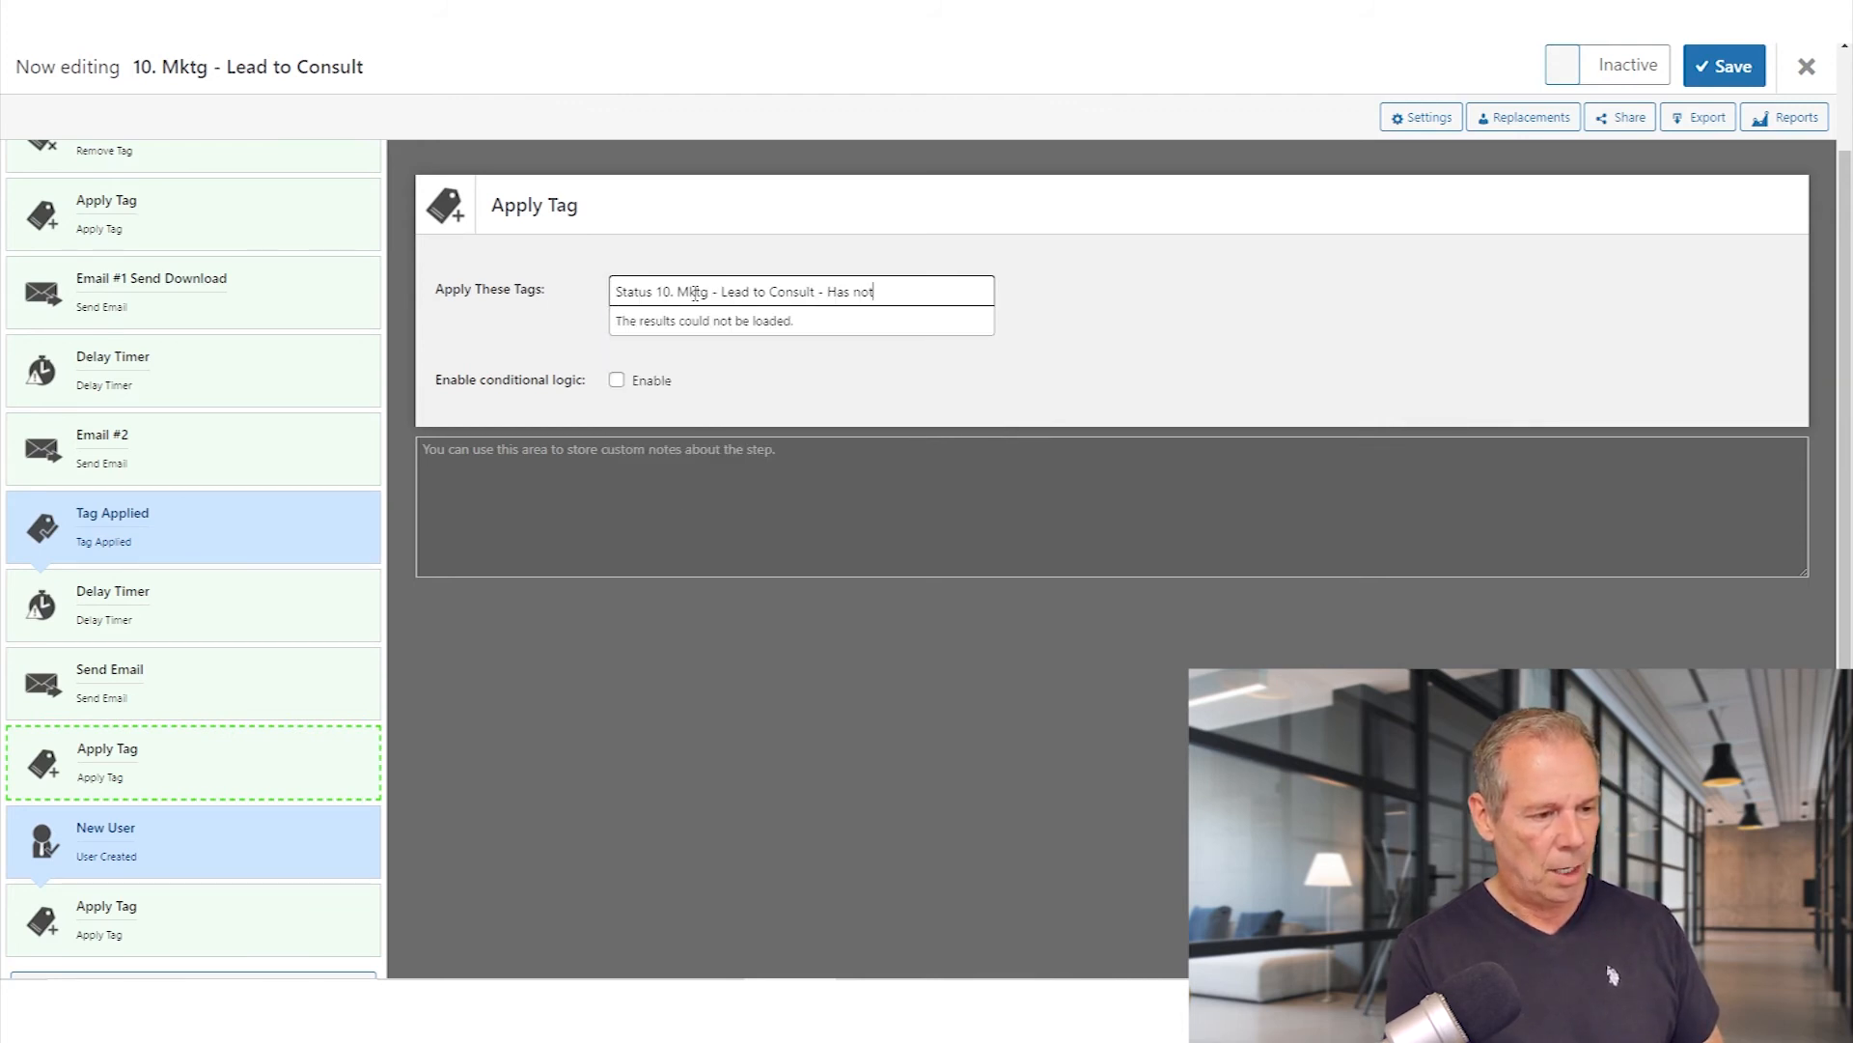
pyautogui.write(' booked appt.')
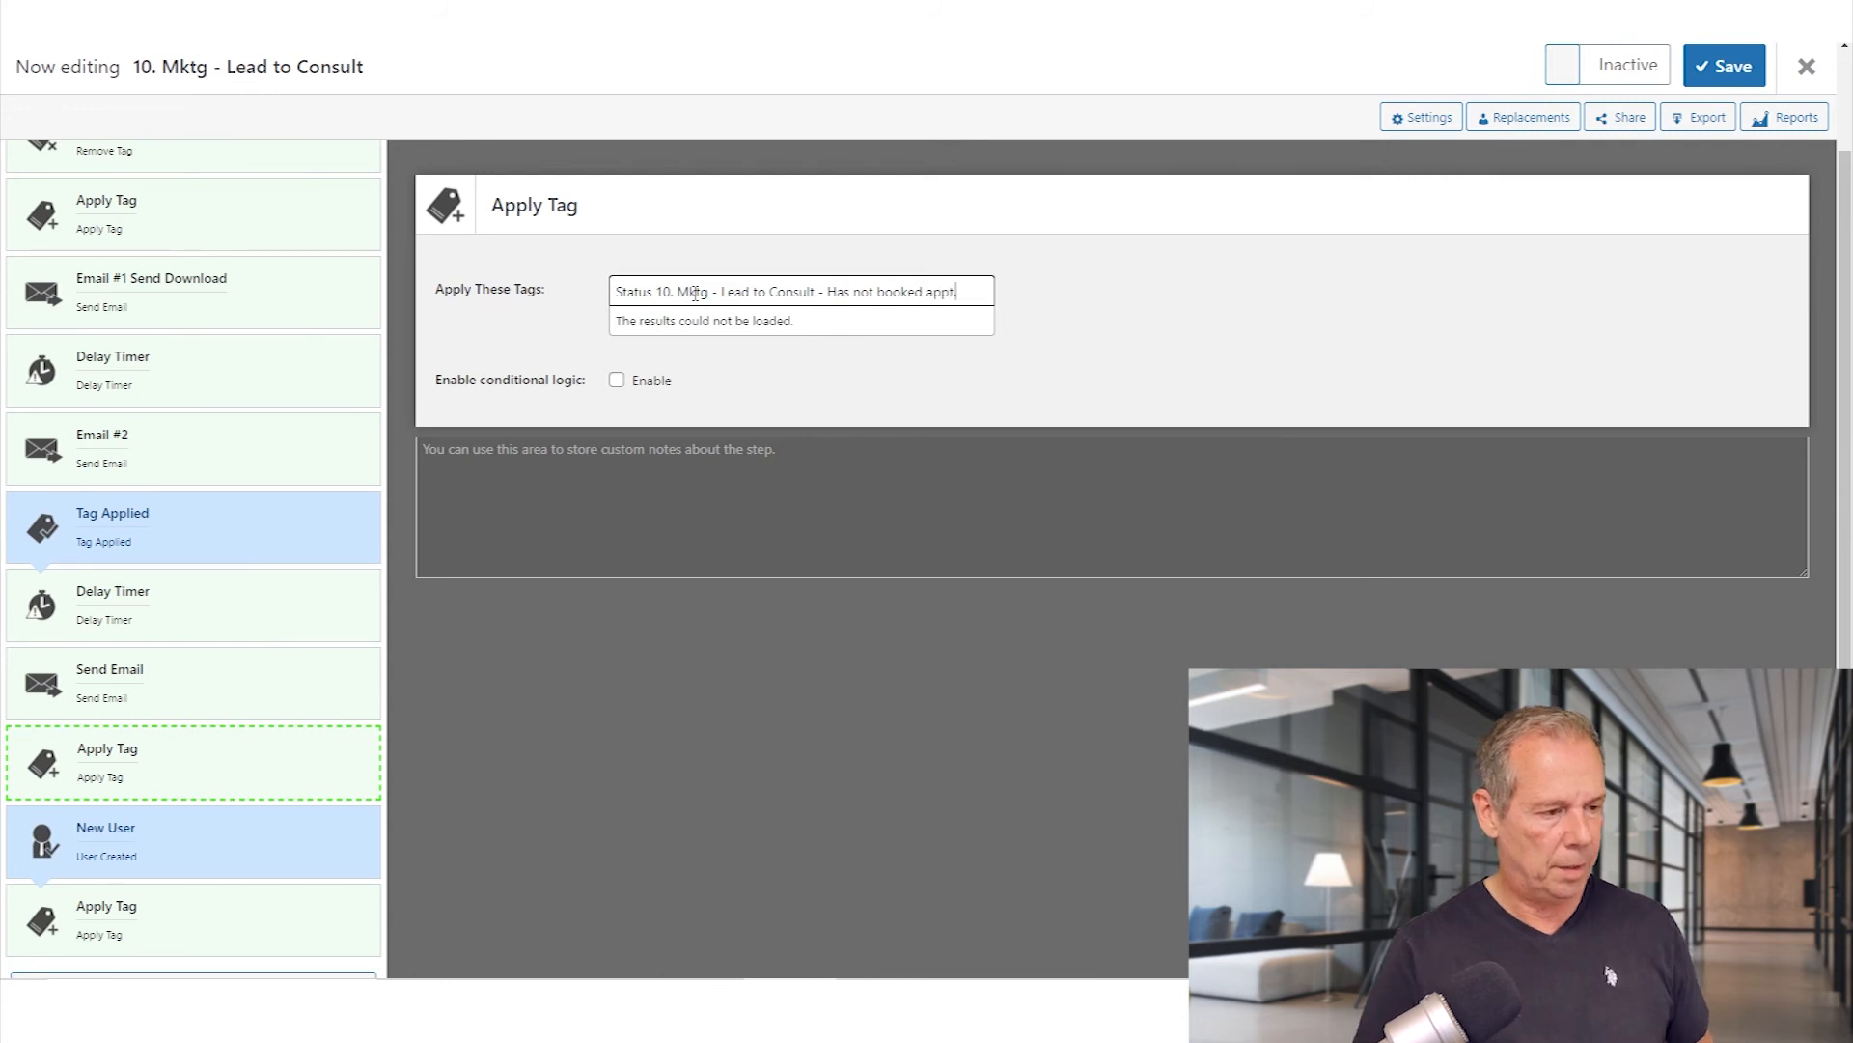
pyautogui.press('Return')
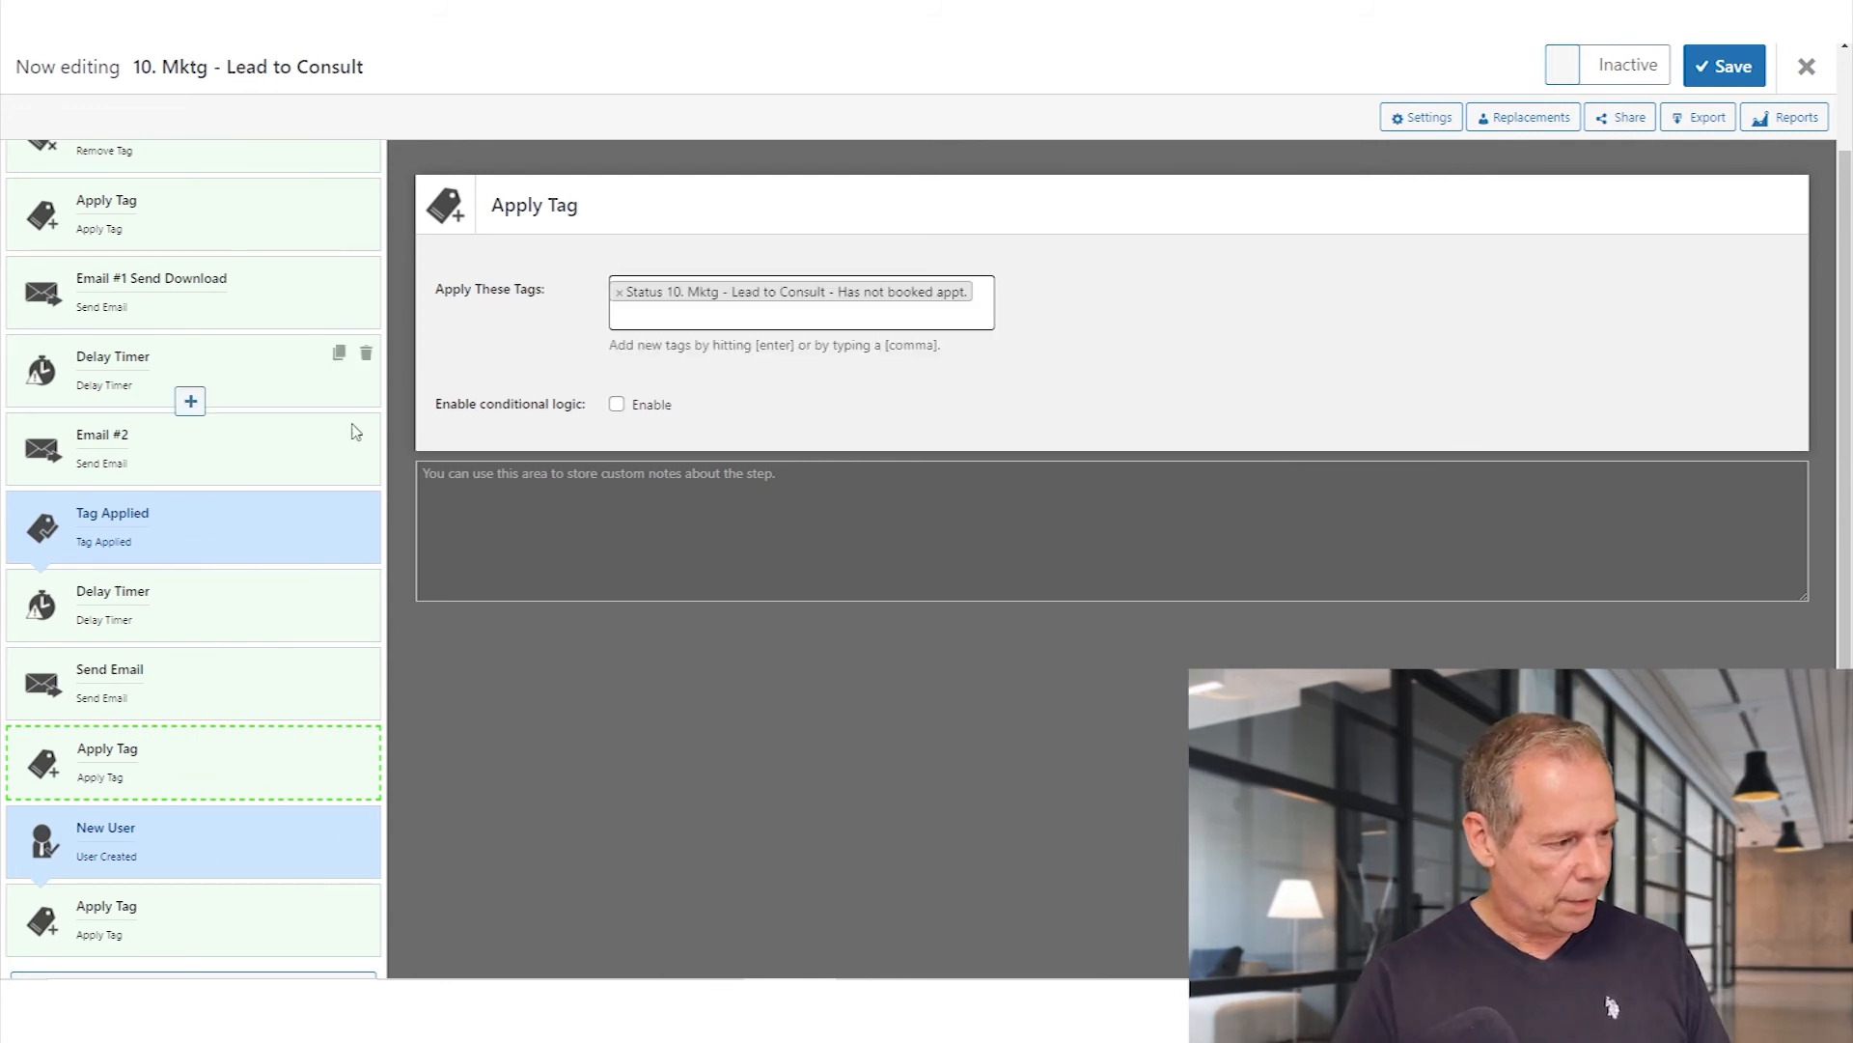
pyautogui.moveTo(251, 770)
pyautogui.mouseDown()
pyautogui.moveTo(257, 702)
pyautogui.moveTo(238, 763)
pyautogui.mouseUp()
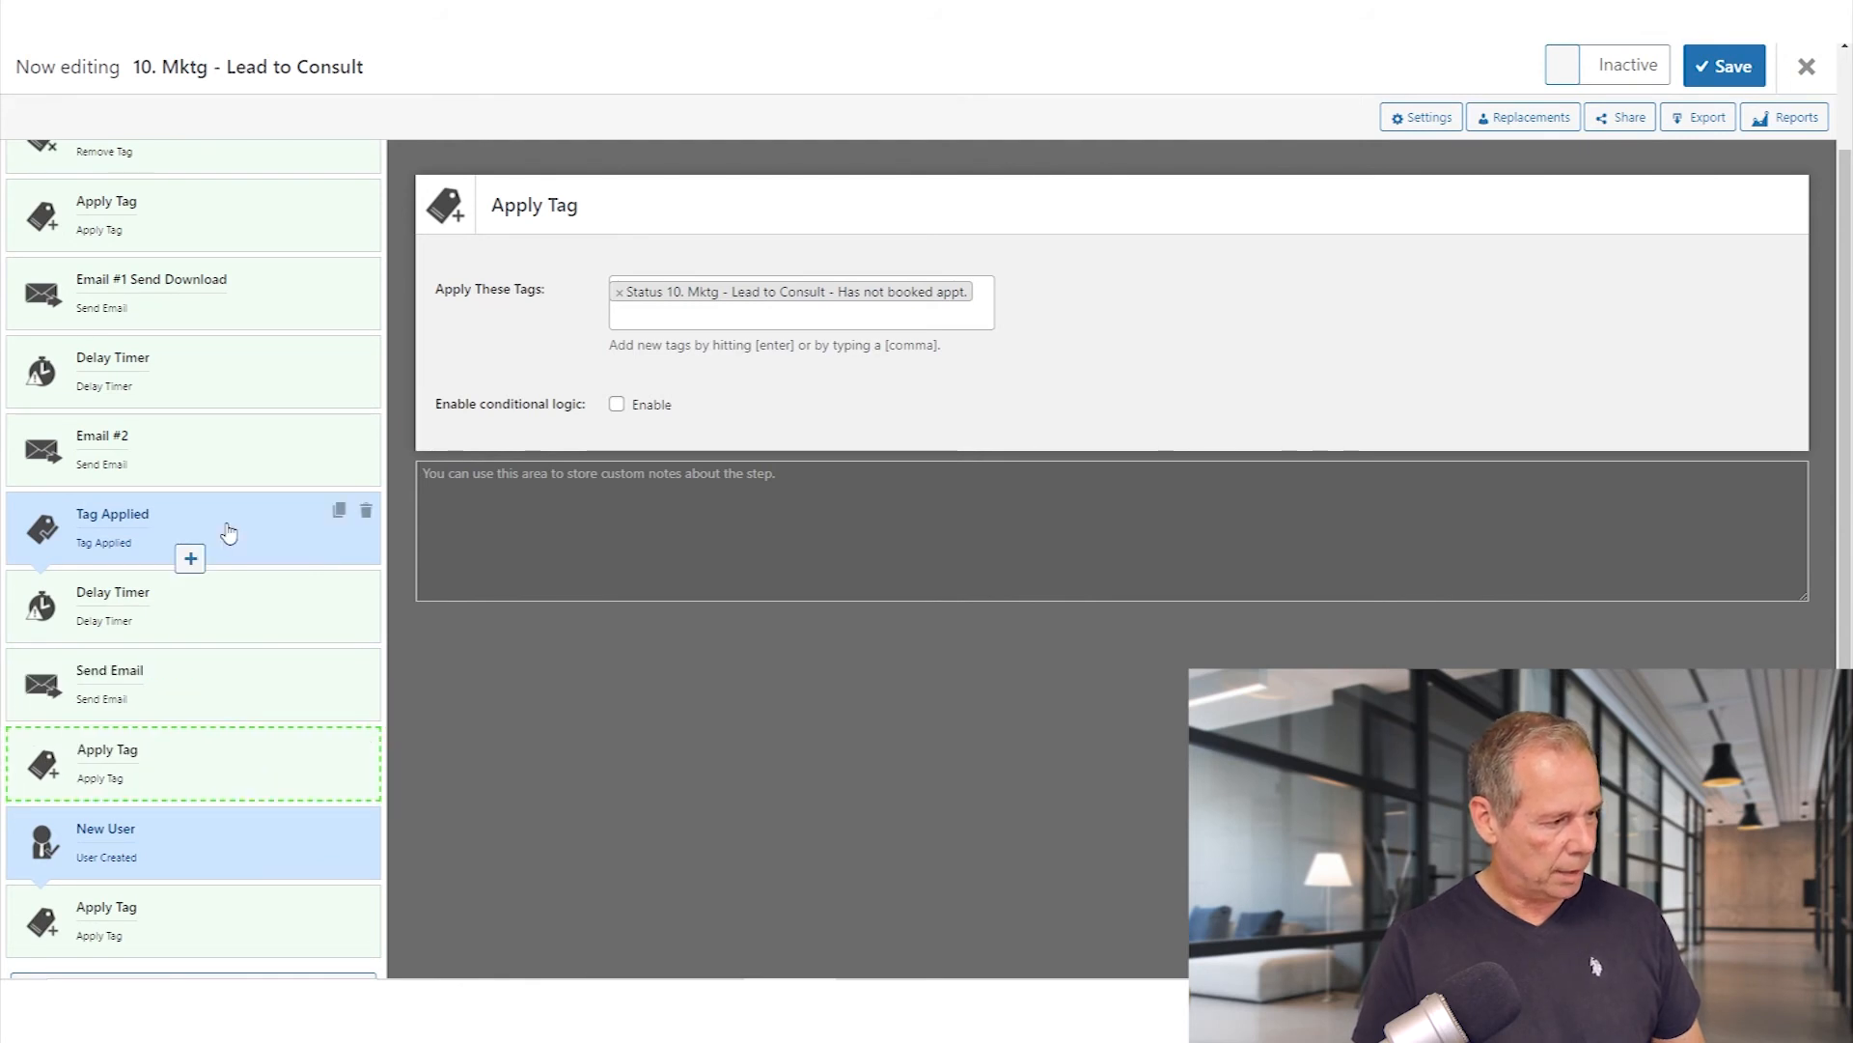
# Move the "Has not booked appt." Apply Tag step directly below the second Tag Applied benchmark, ahead of the Delay Timer.
pyautogui.click(235, 546)
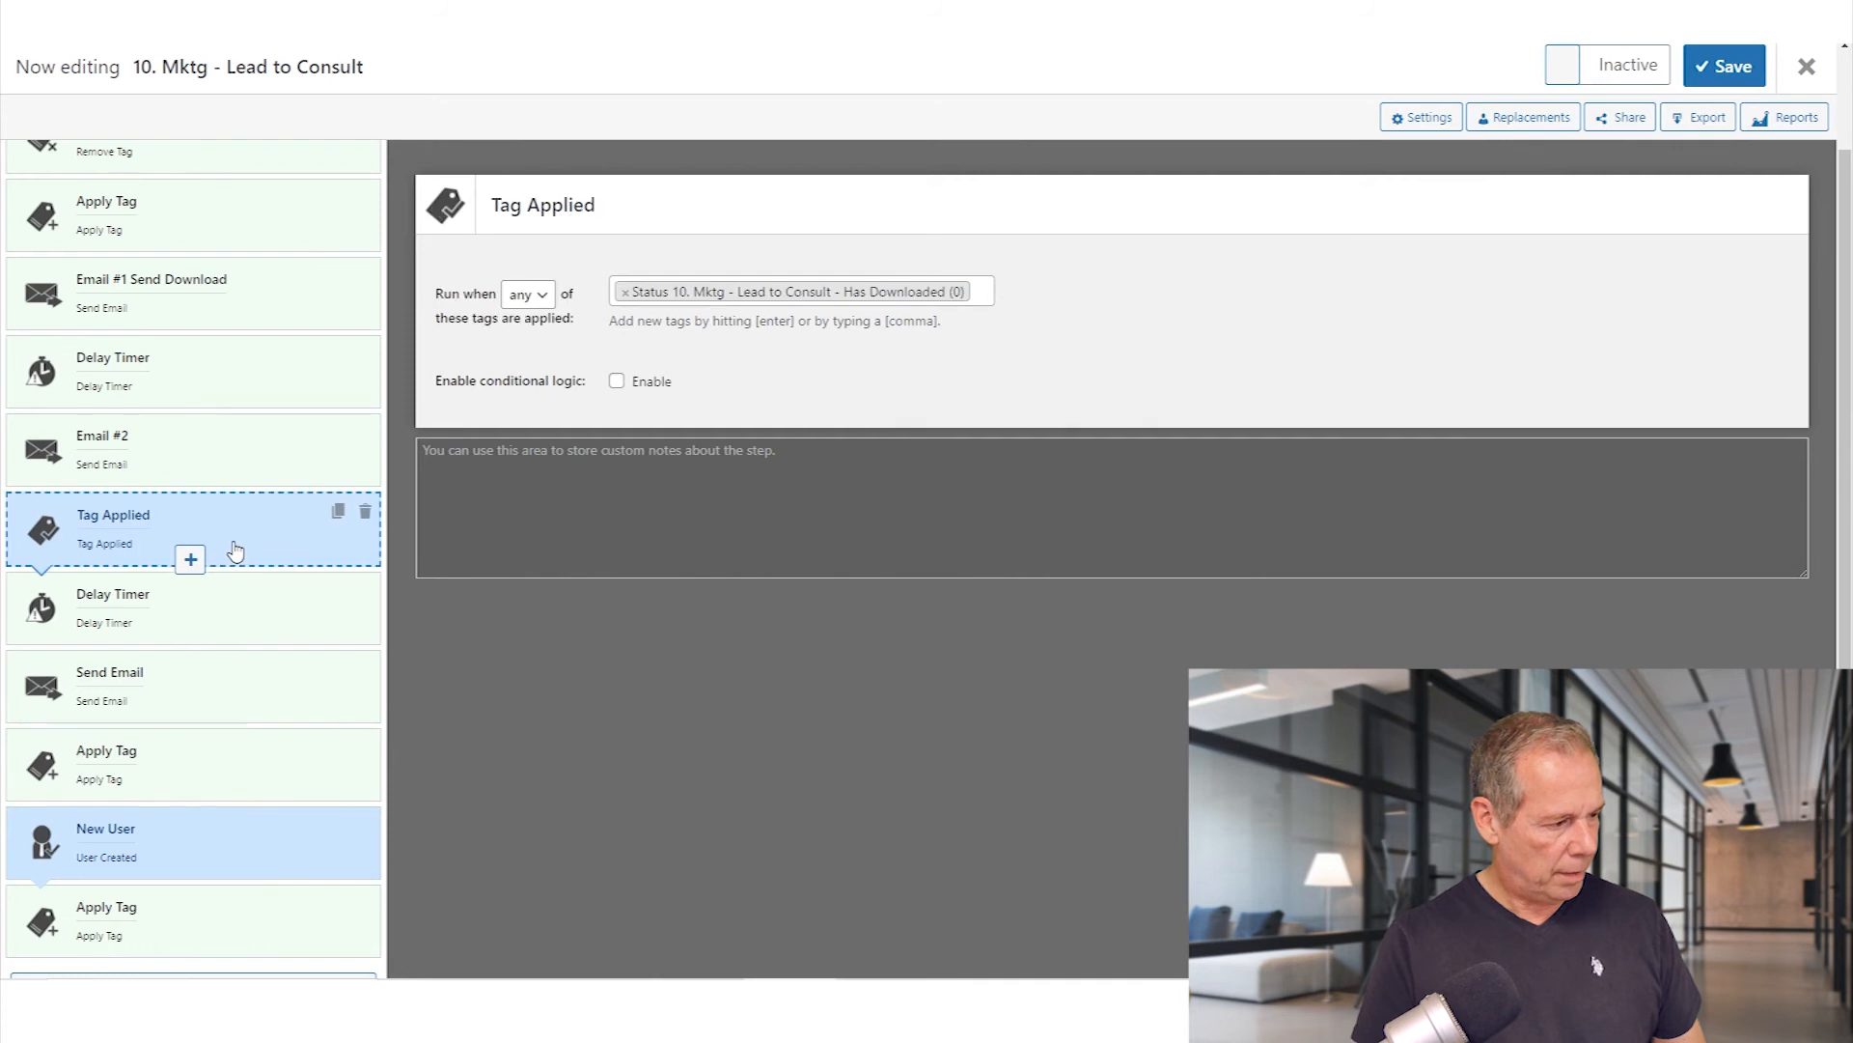
pyautogui.moveTo(228, 765); pyautogui.dragTo(241, 627)
pyautogui.click(248, 608)
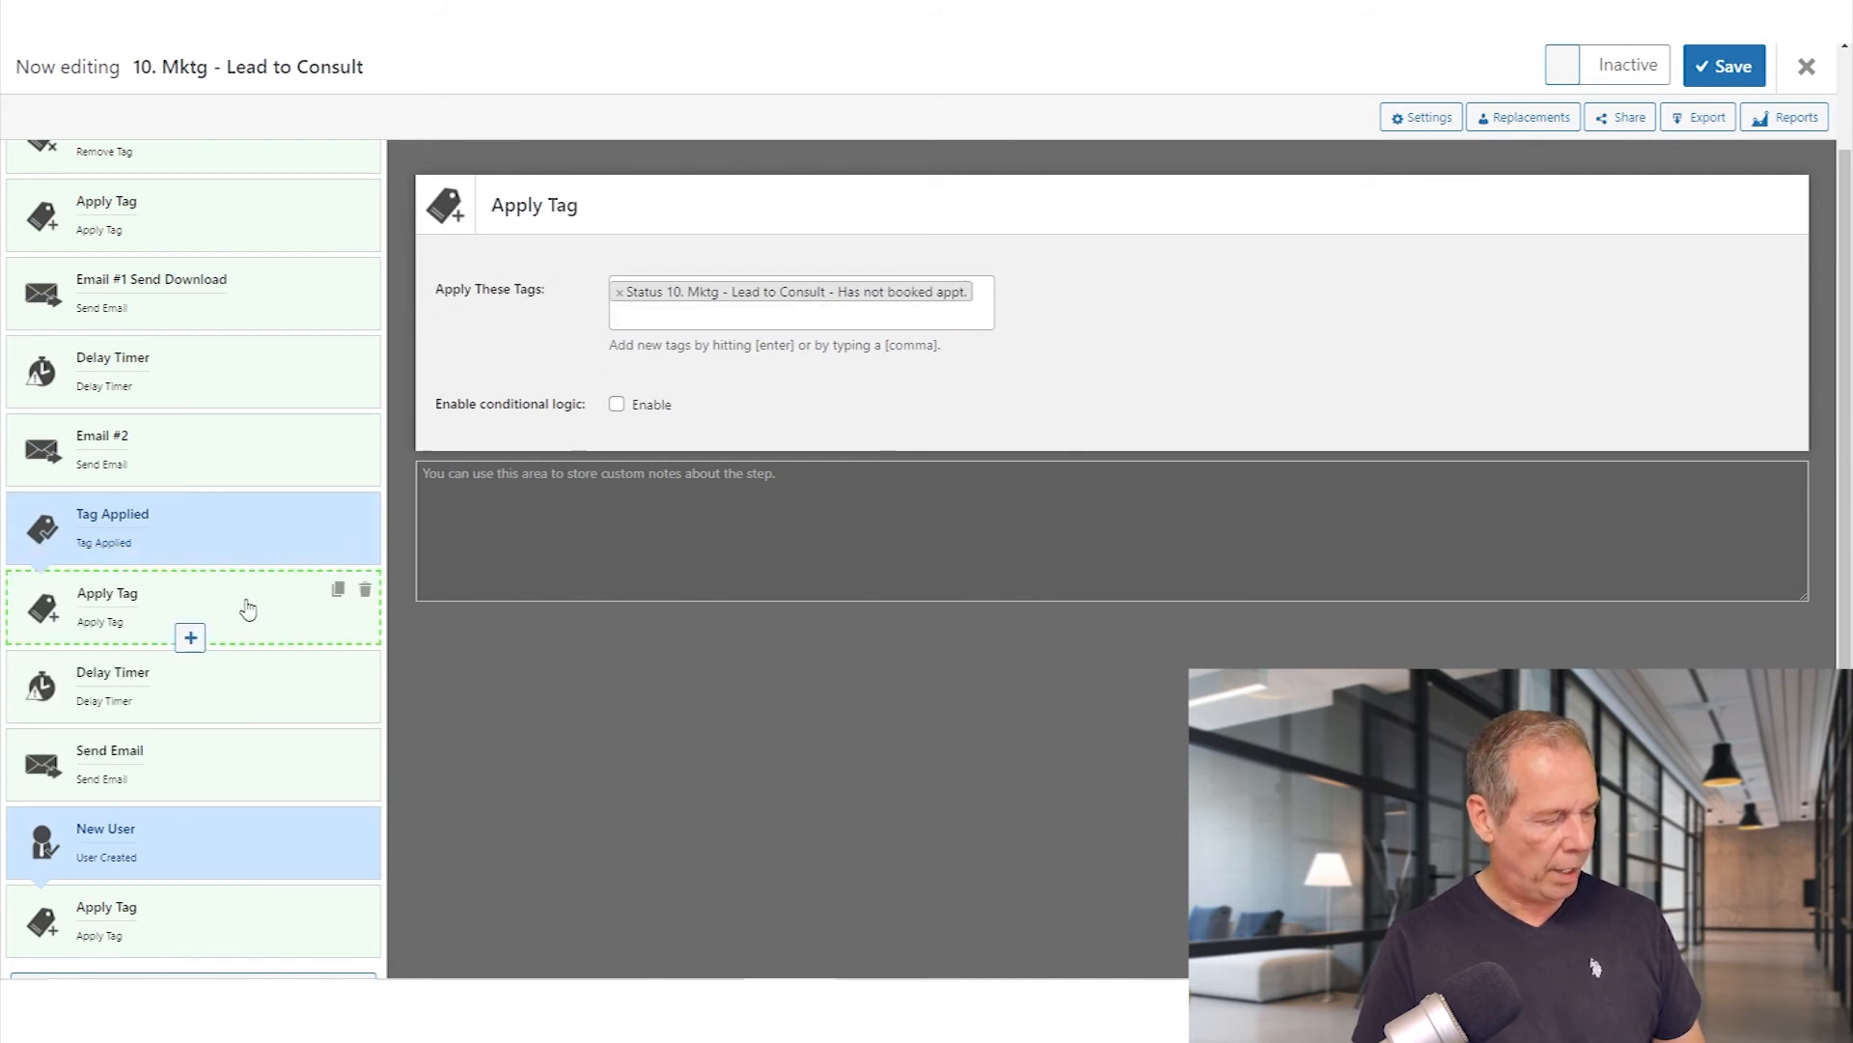
# Insert a Remove Tag action directly after the second Tag Applied benchmark, removing "Status 10. Mktg - Lead to Consult - Has Downloaded".
pyautogui.click(194, 529)
pyautogui.click(189, 560)
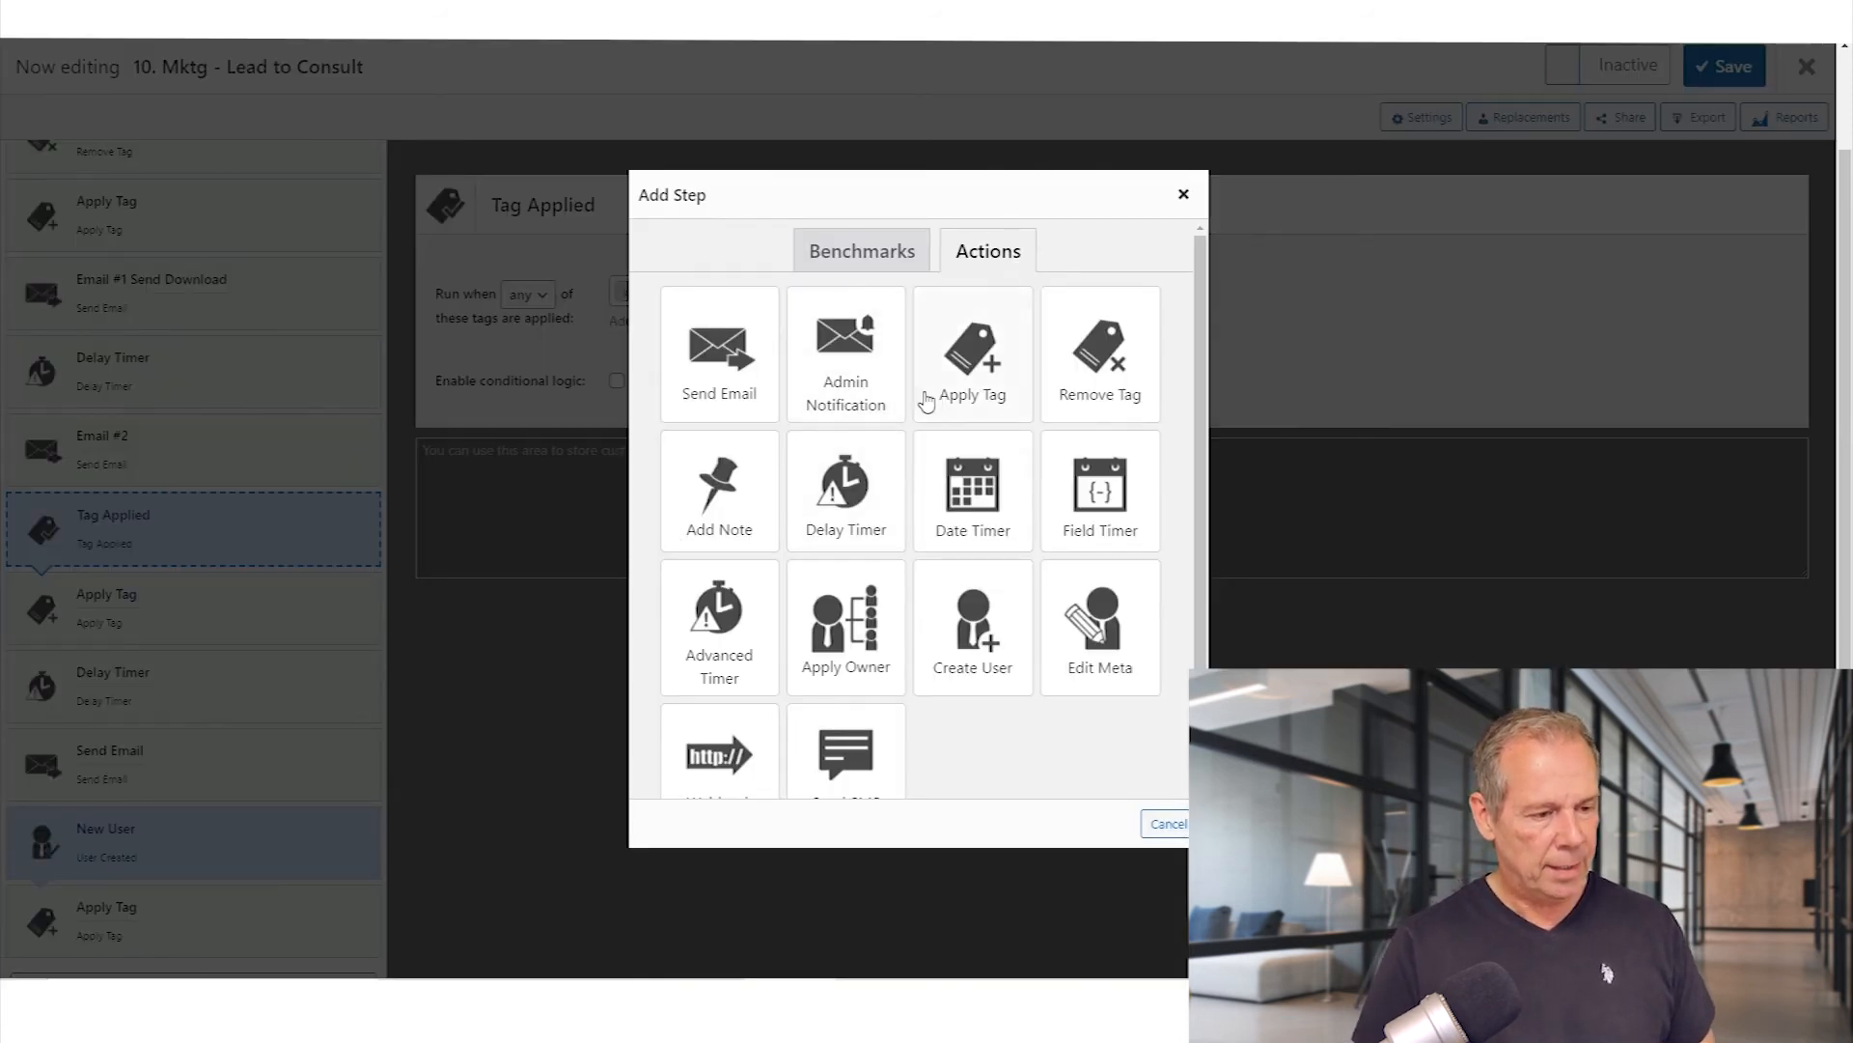
pyautogui.click(1100, 362)
pyautogui.click(728, 300)
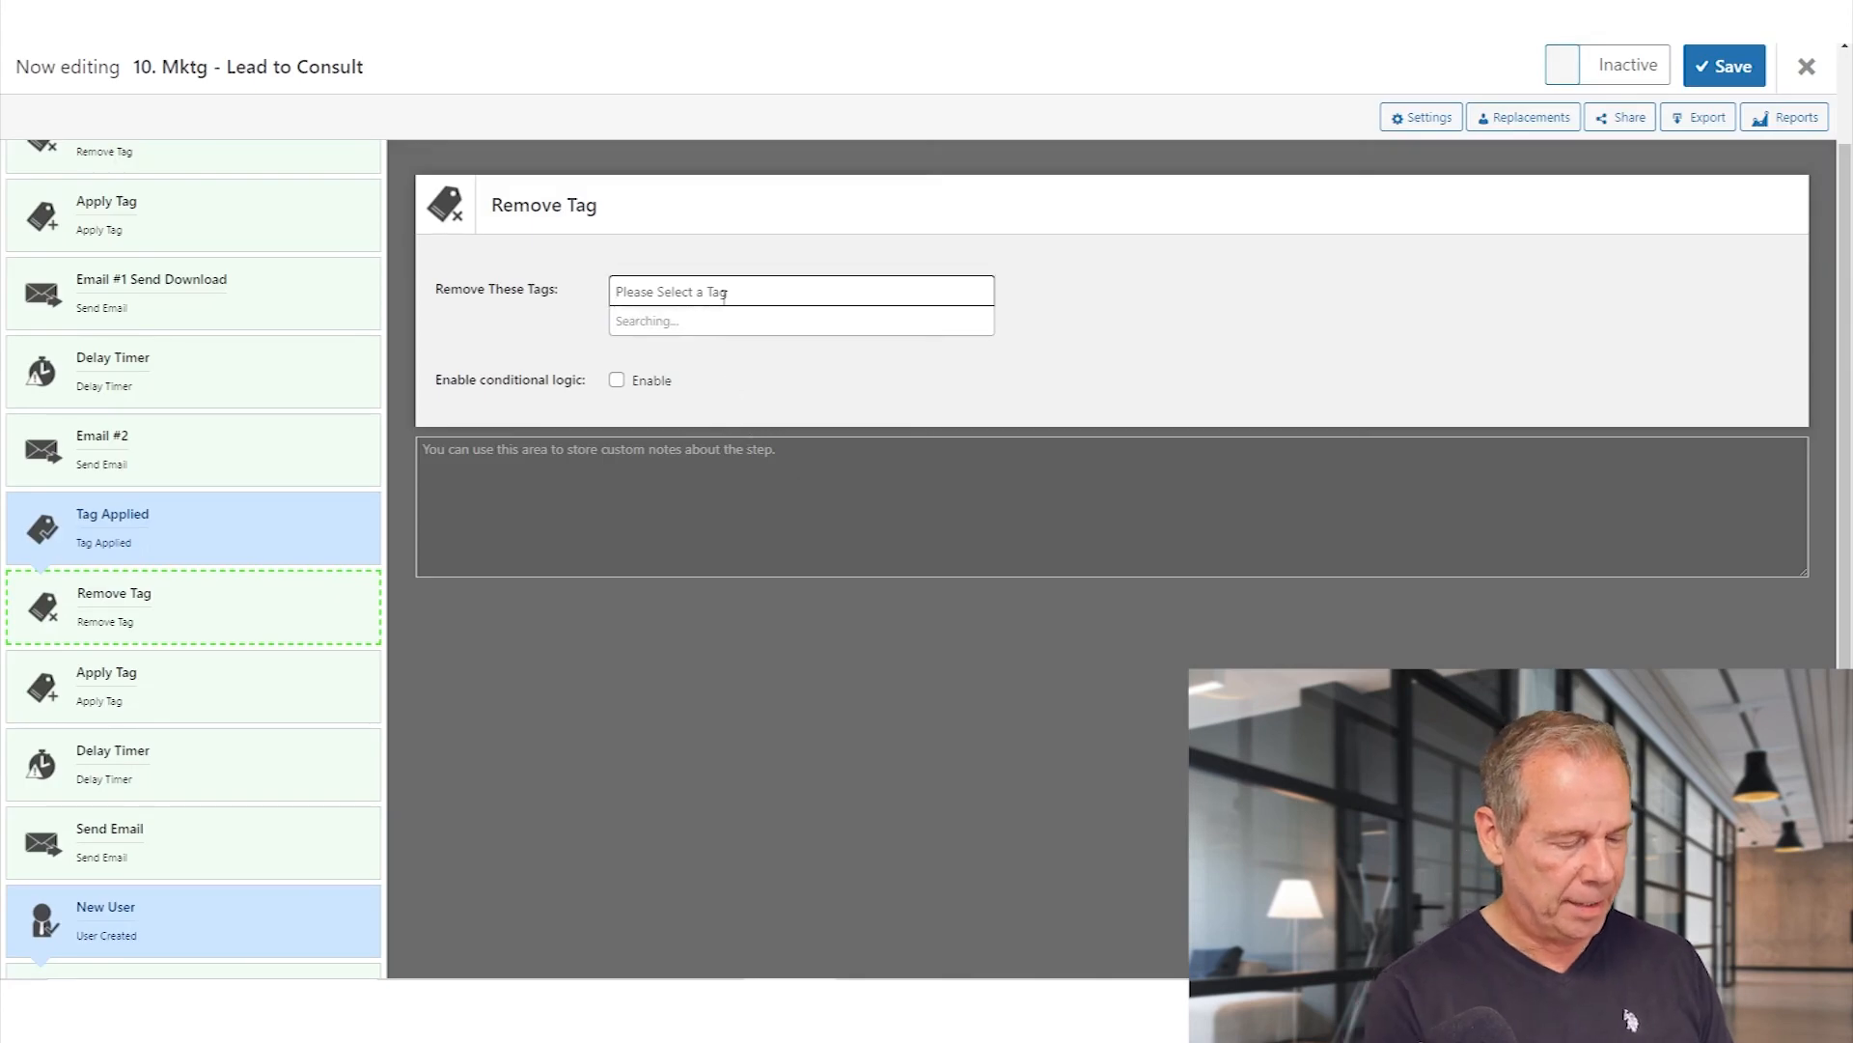
pyautogui.write('has')
pyautogui.click(728, 321)
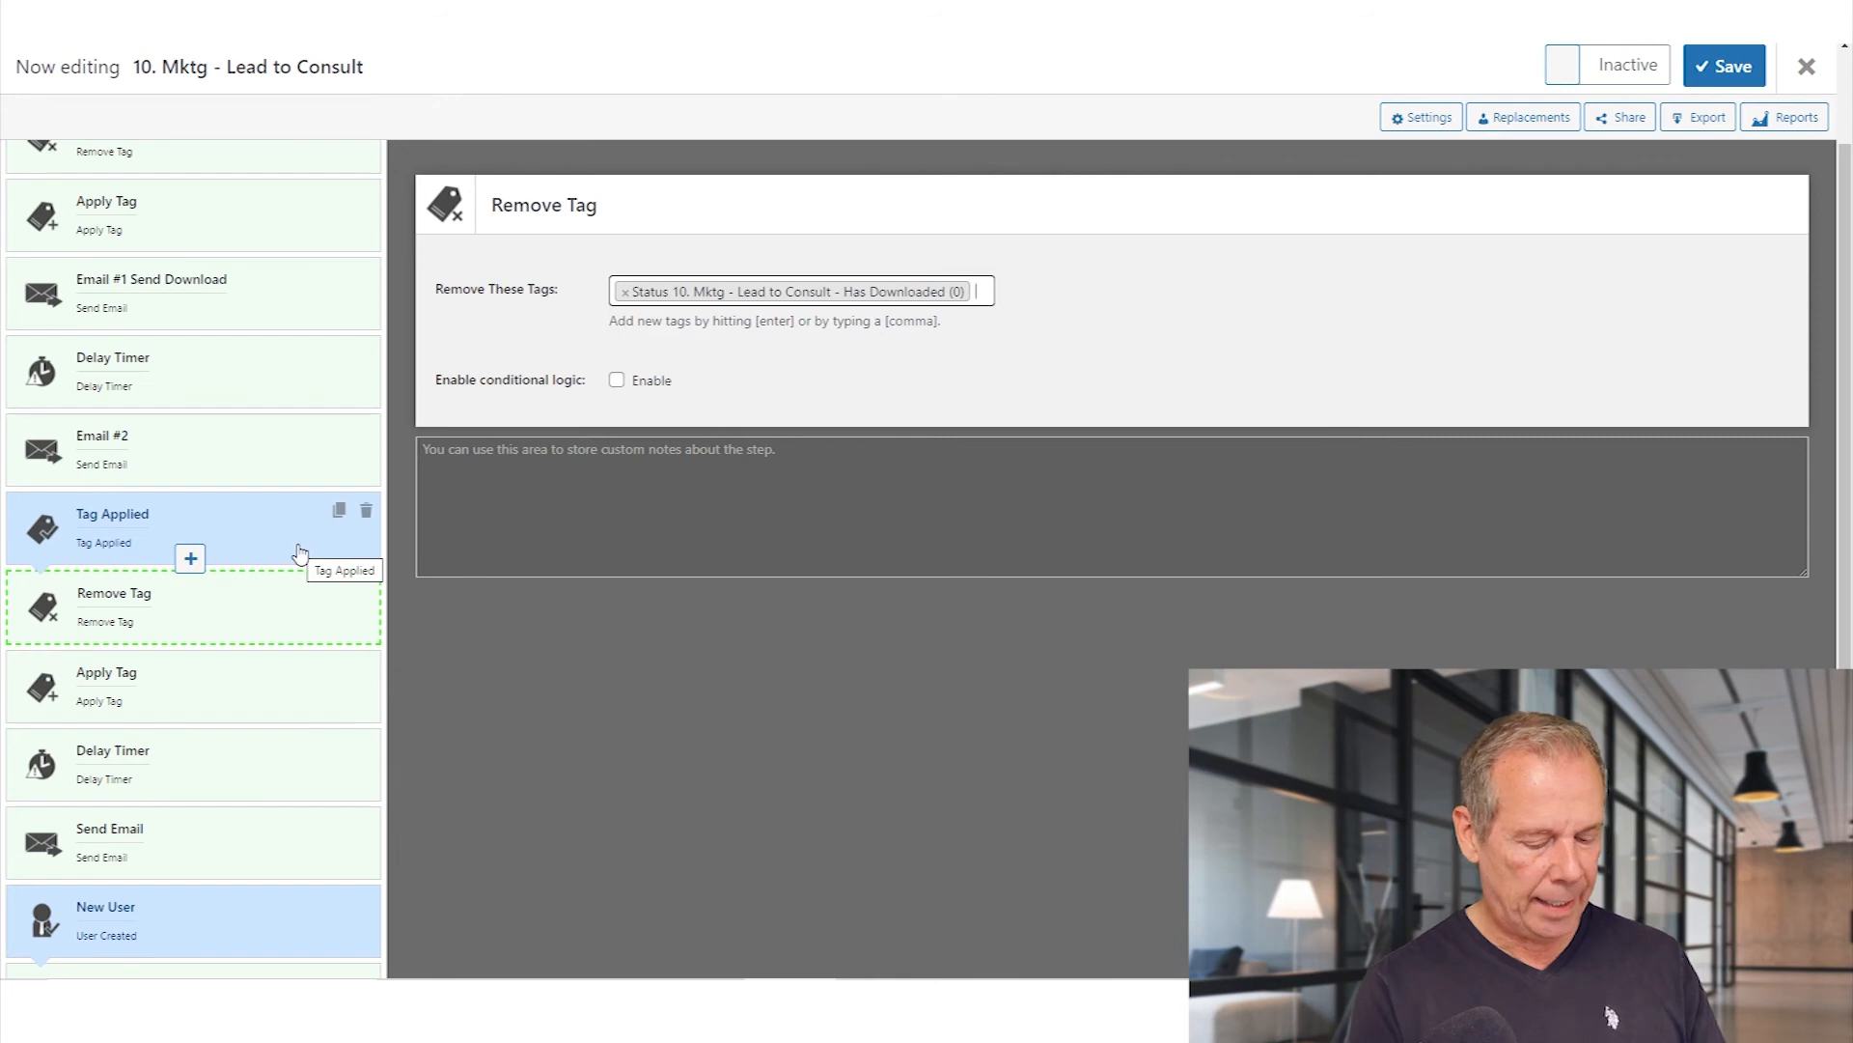
# Insert a Booking Calendar benchmark between the second Delay Timer and the follow-up Send Email step.
pyautogui.click(229, 614)
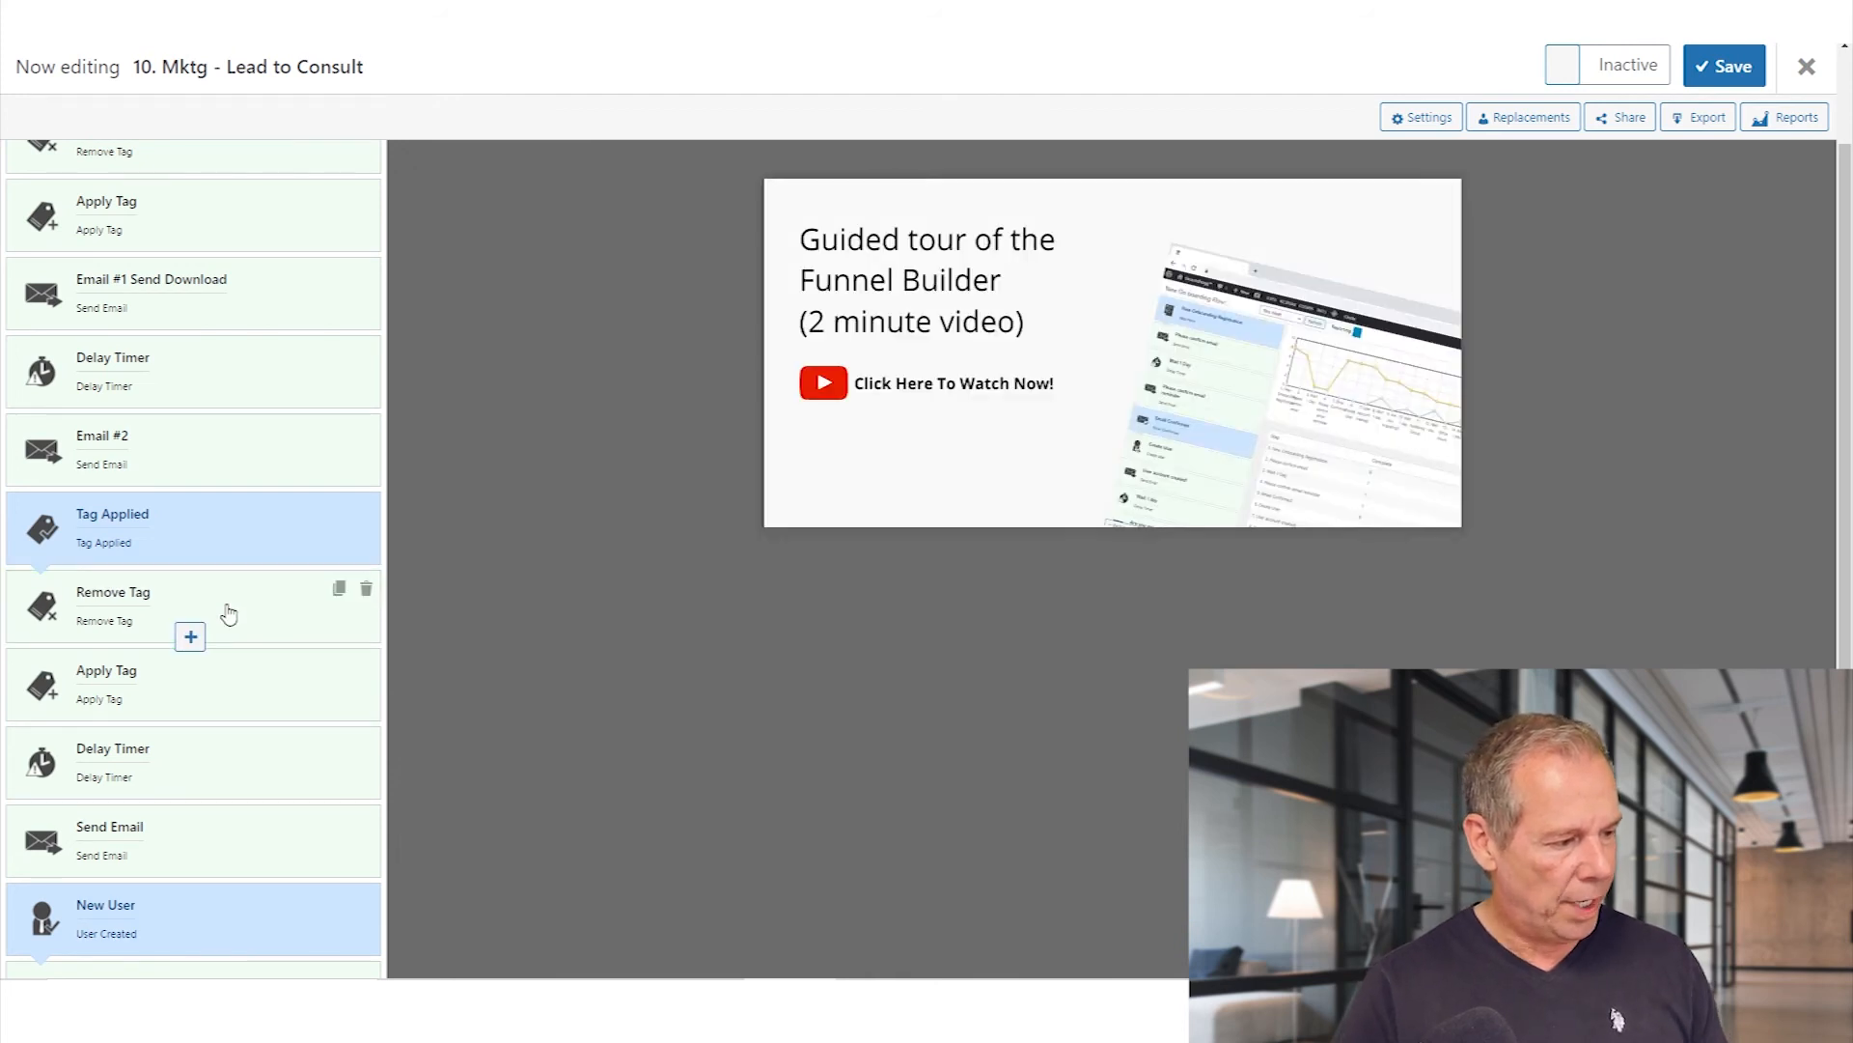
pyautogui.click(230, 637)
pyautogui.click(222, 671)
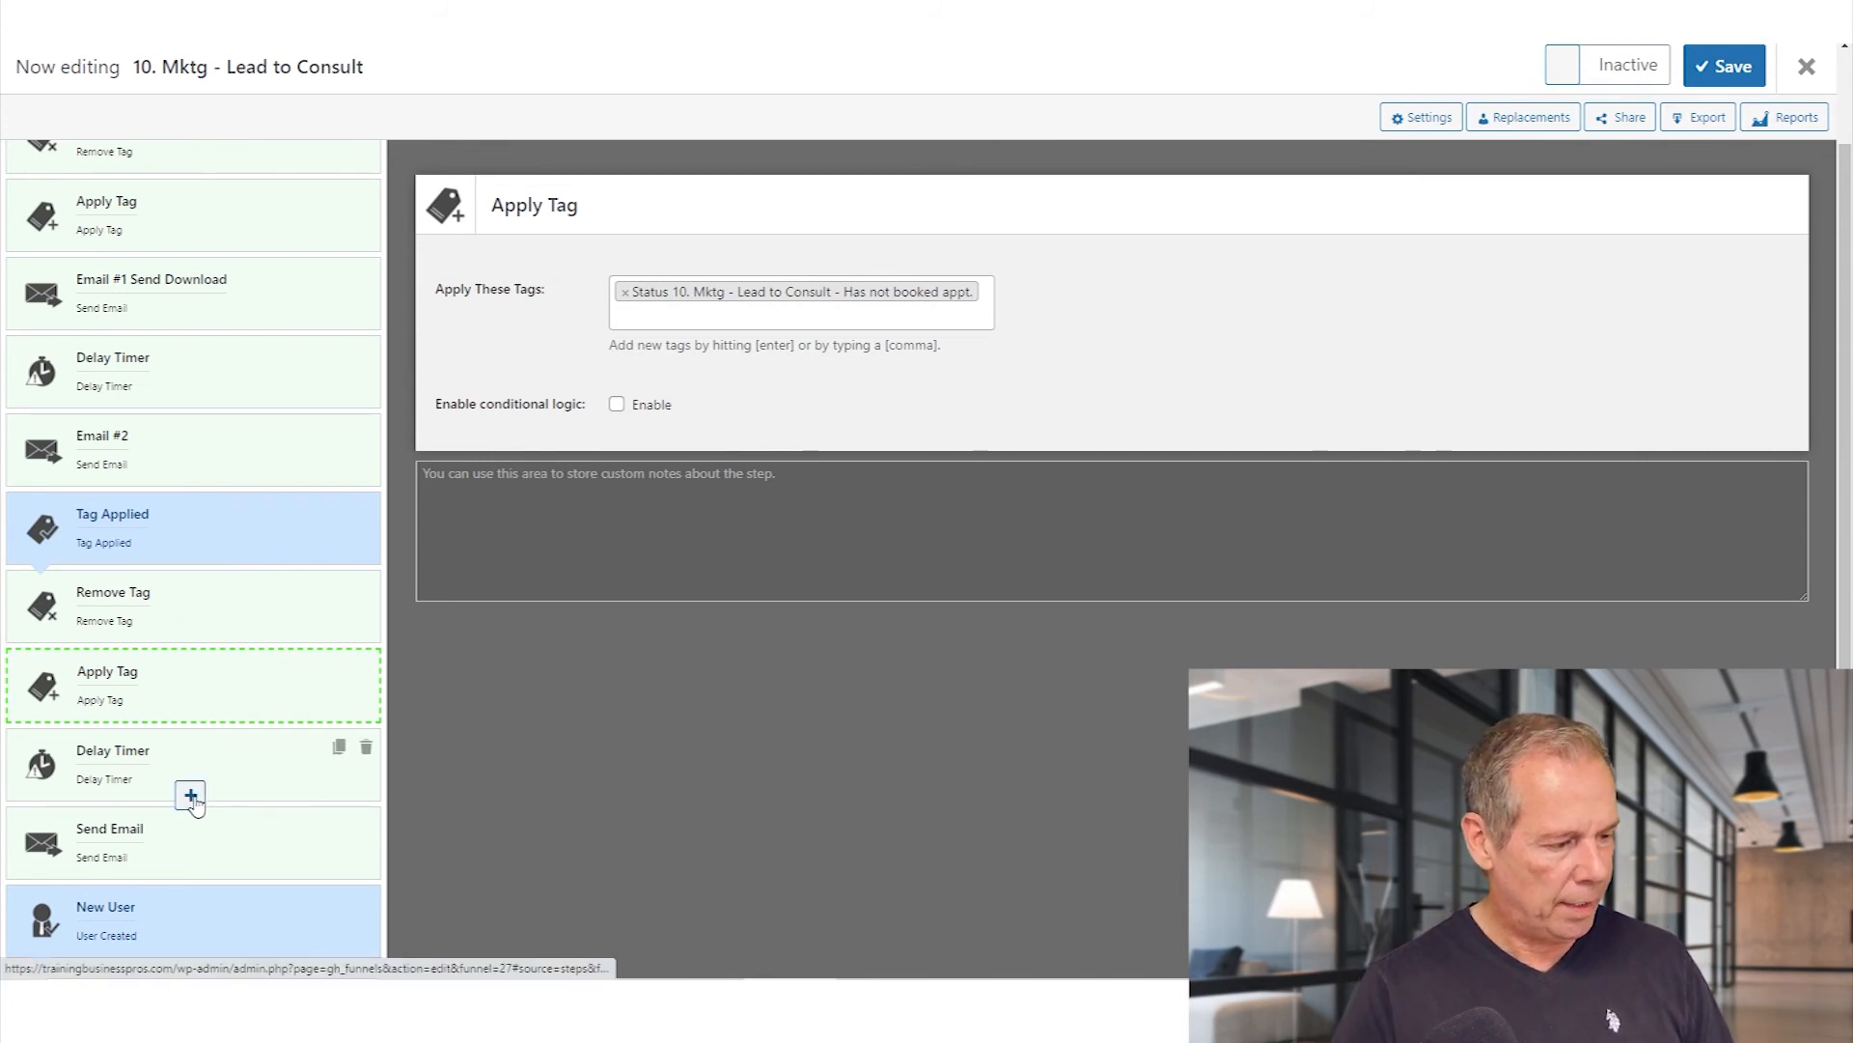
pyautogui.click(190, 793)
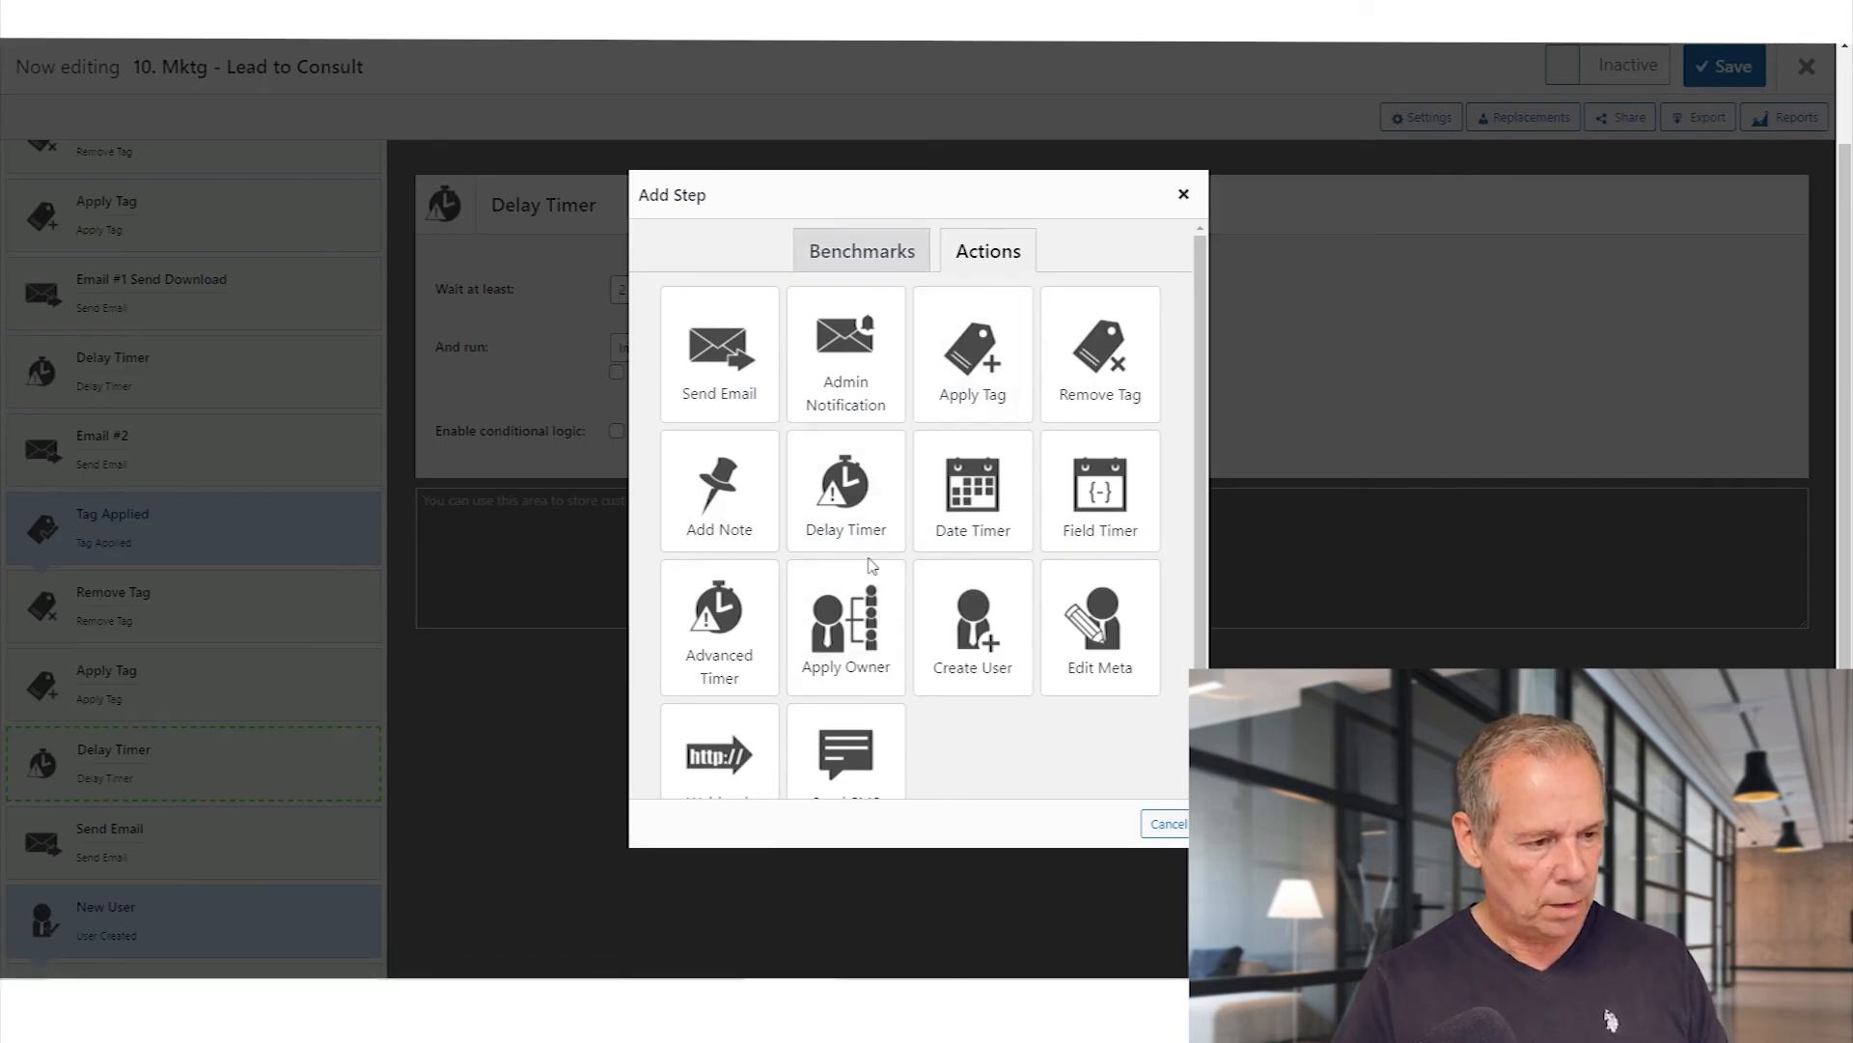
pyautogui.click(850, 253)
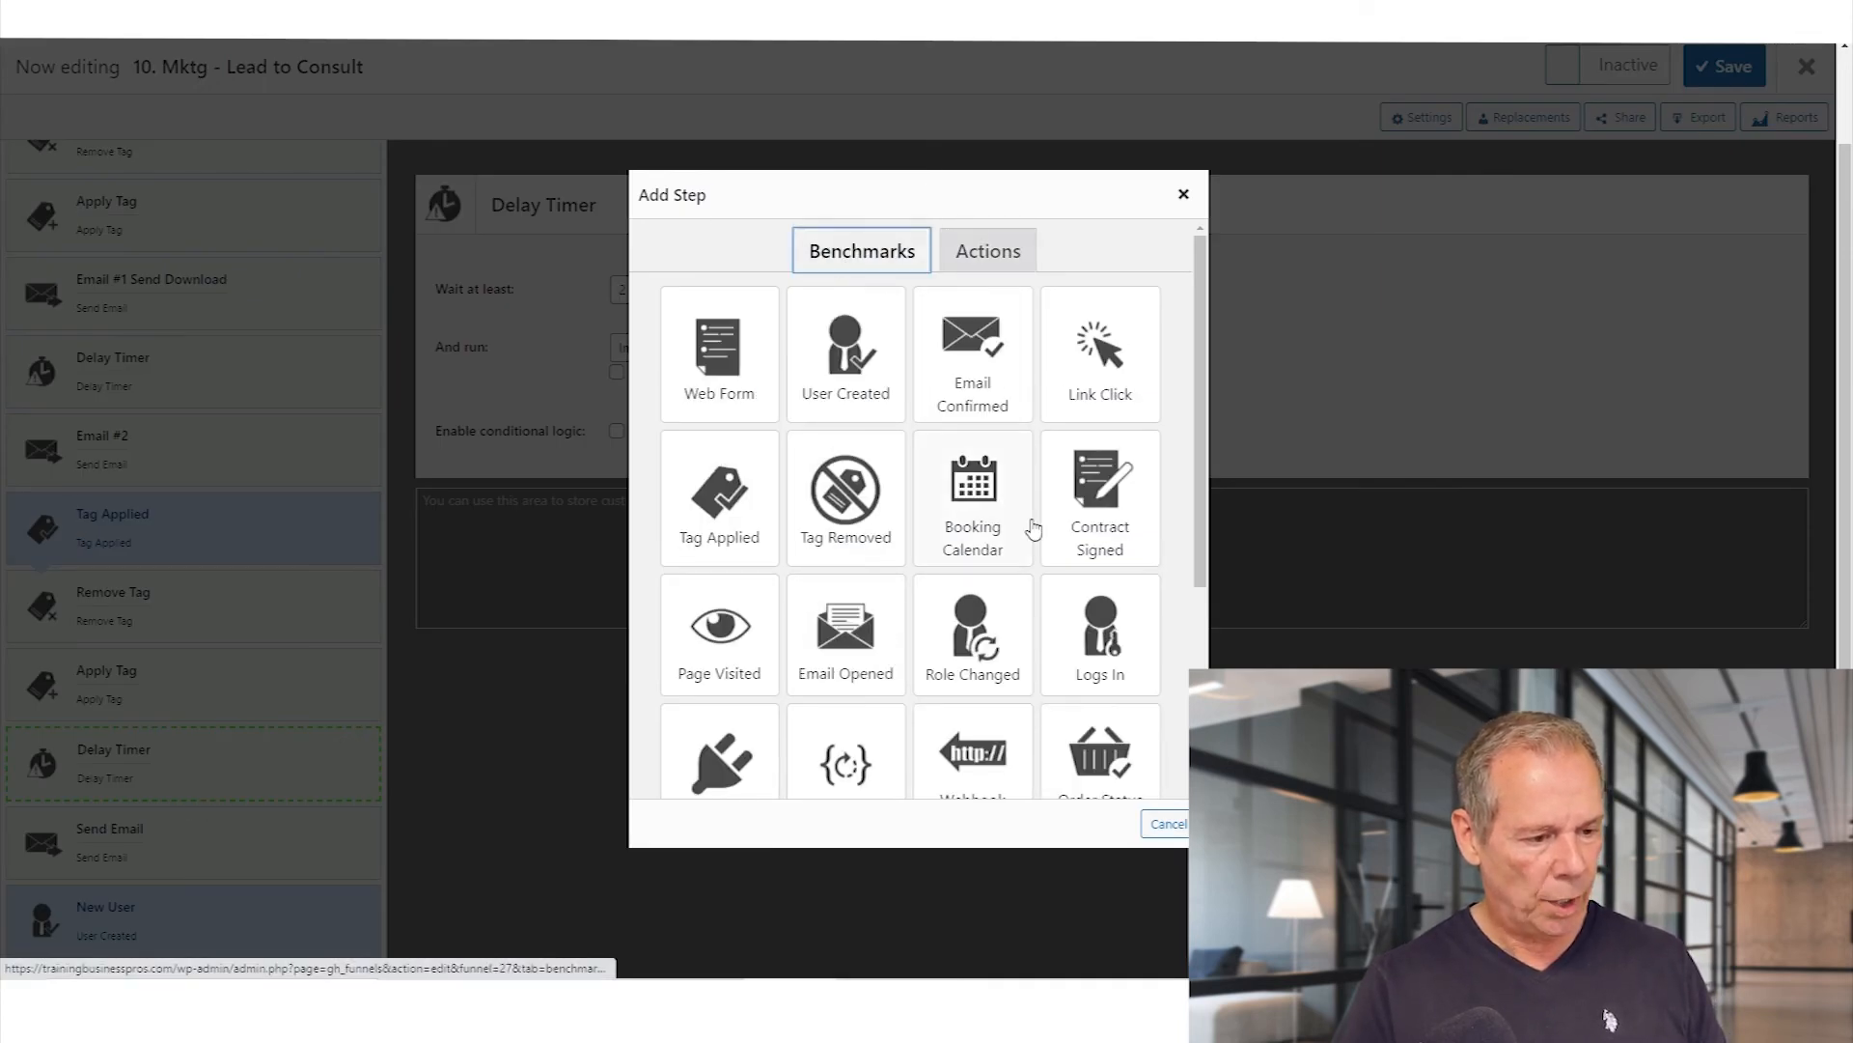
pyautogui.click(975, 498)
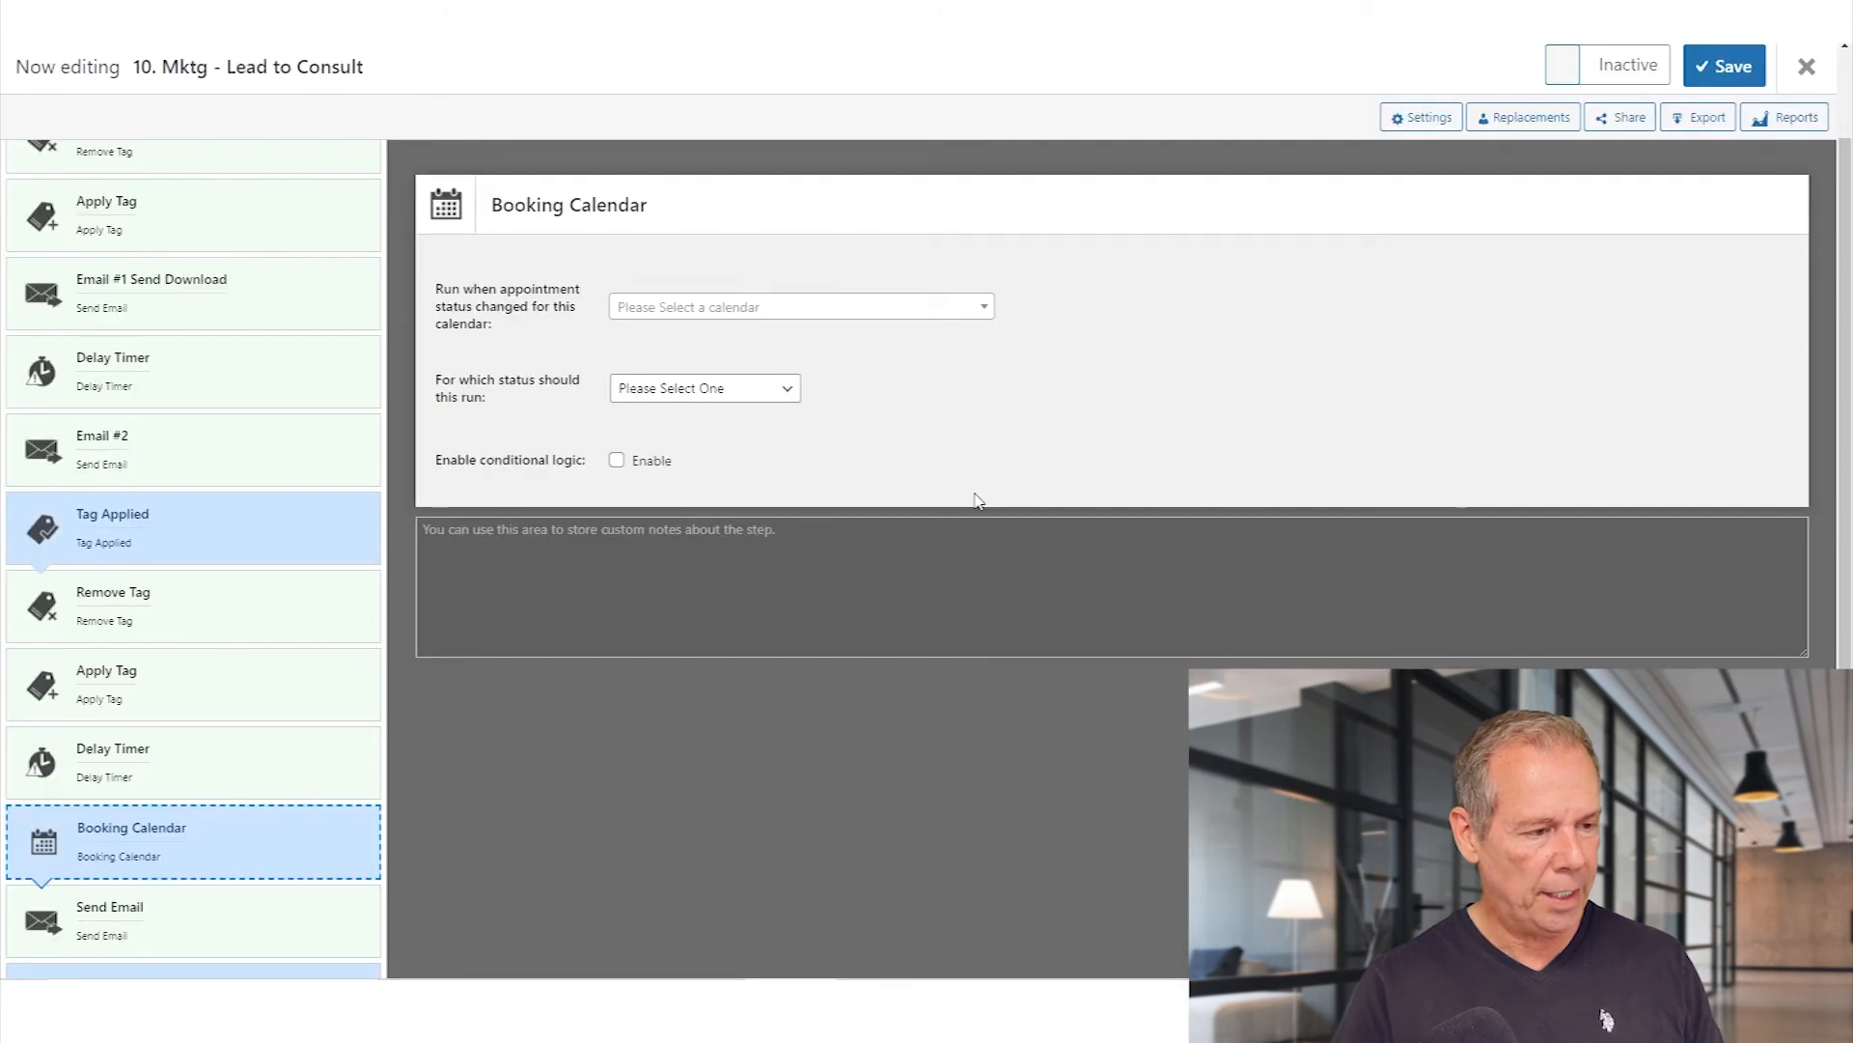
# Set the Booking Calendar benchmark to the presenter's own booking calendar and the status Appointment Scheduled.
pyautogui.click(796, 310)
pyautogui.click(726, 404)
pyautogui.click(662, 396)
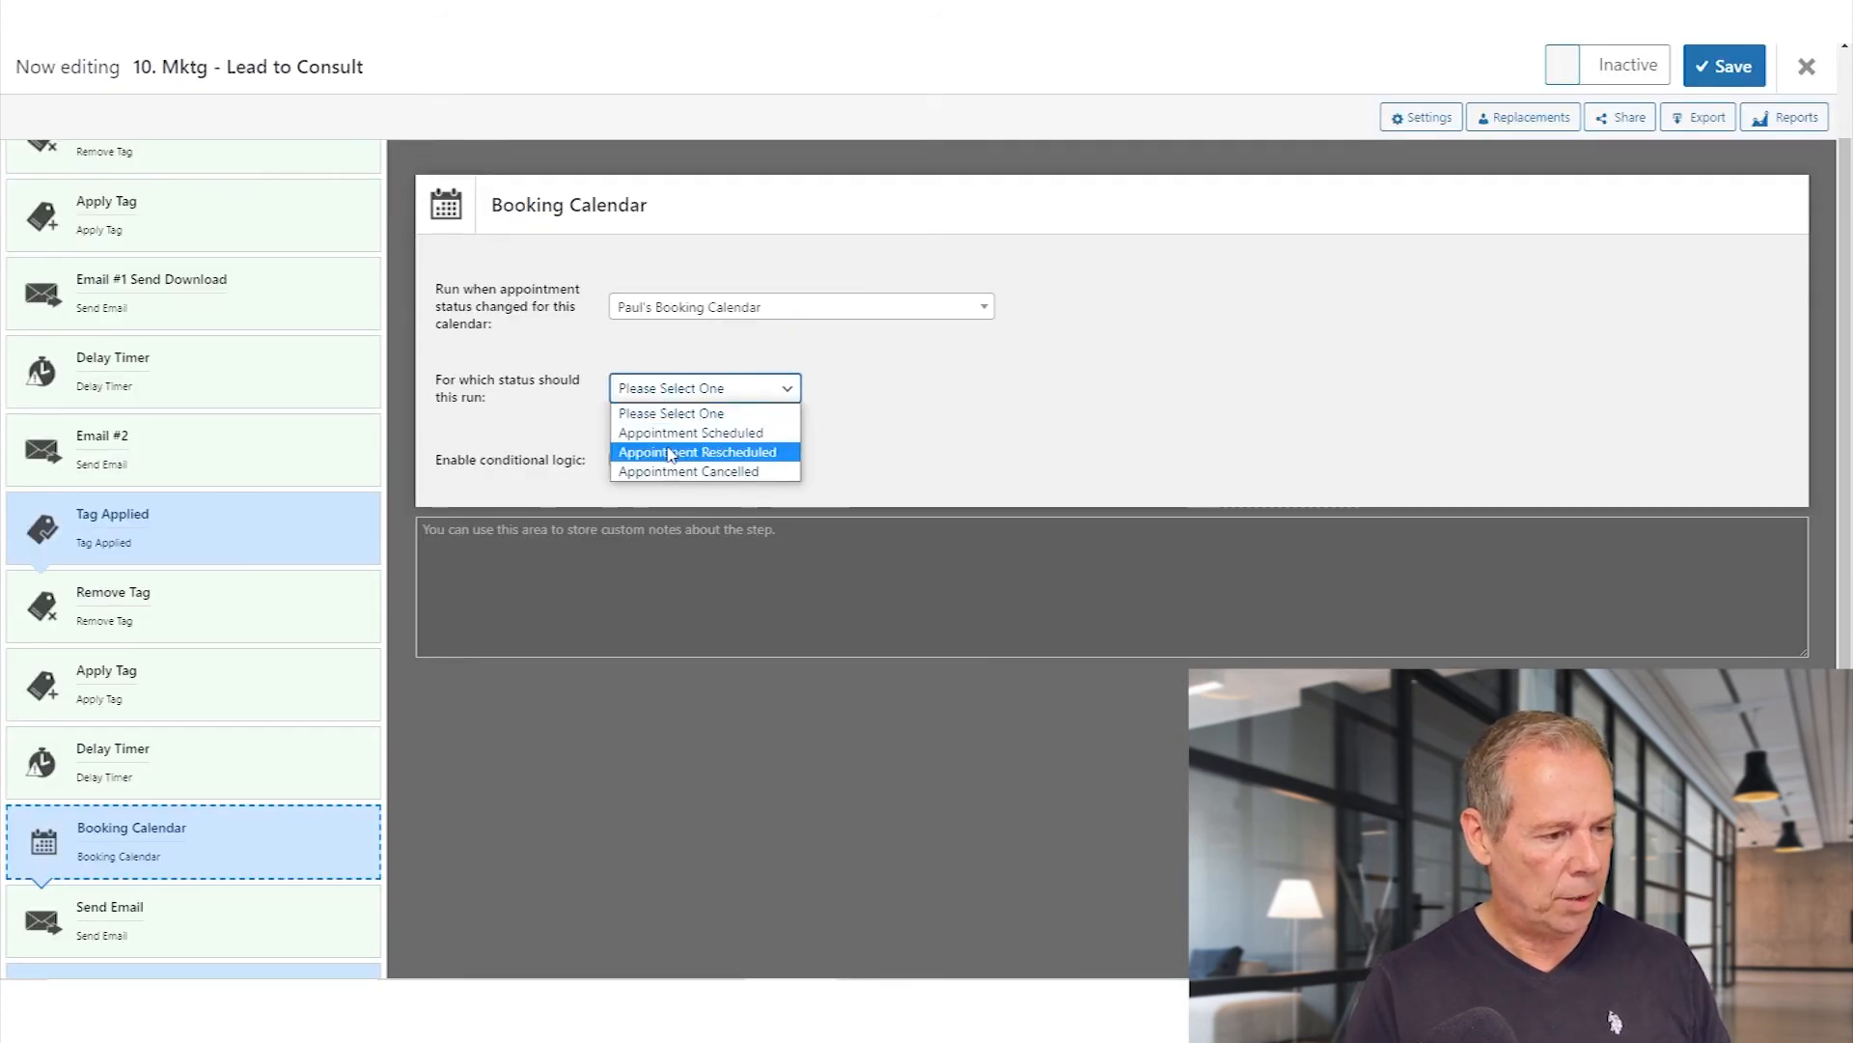
pyautogui.click(676, 428)
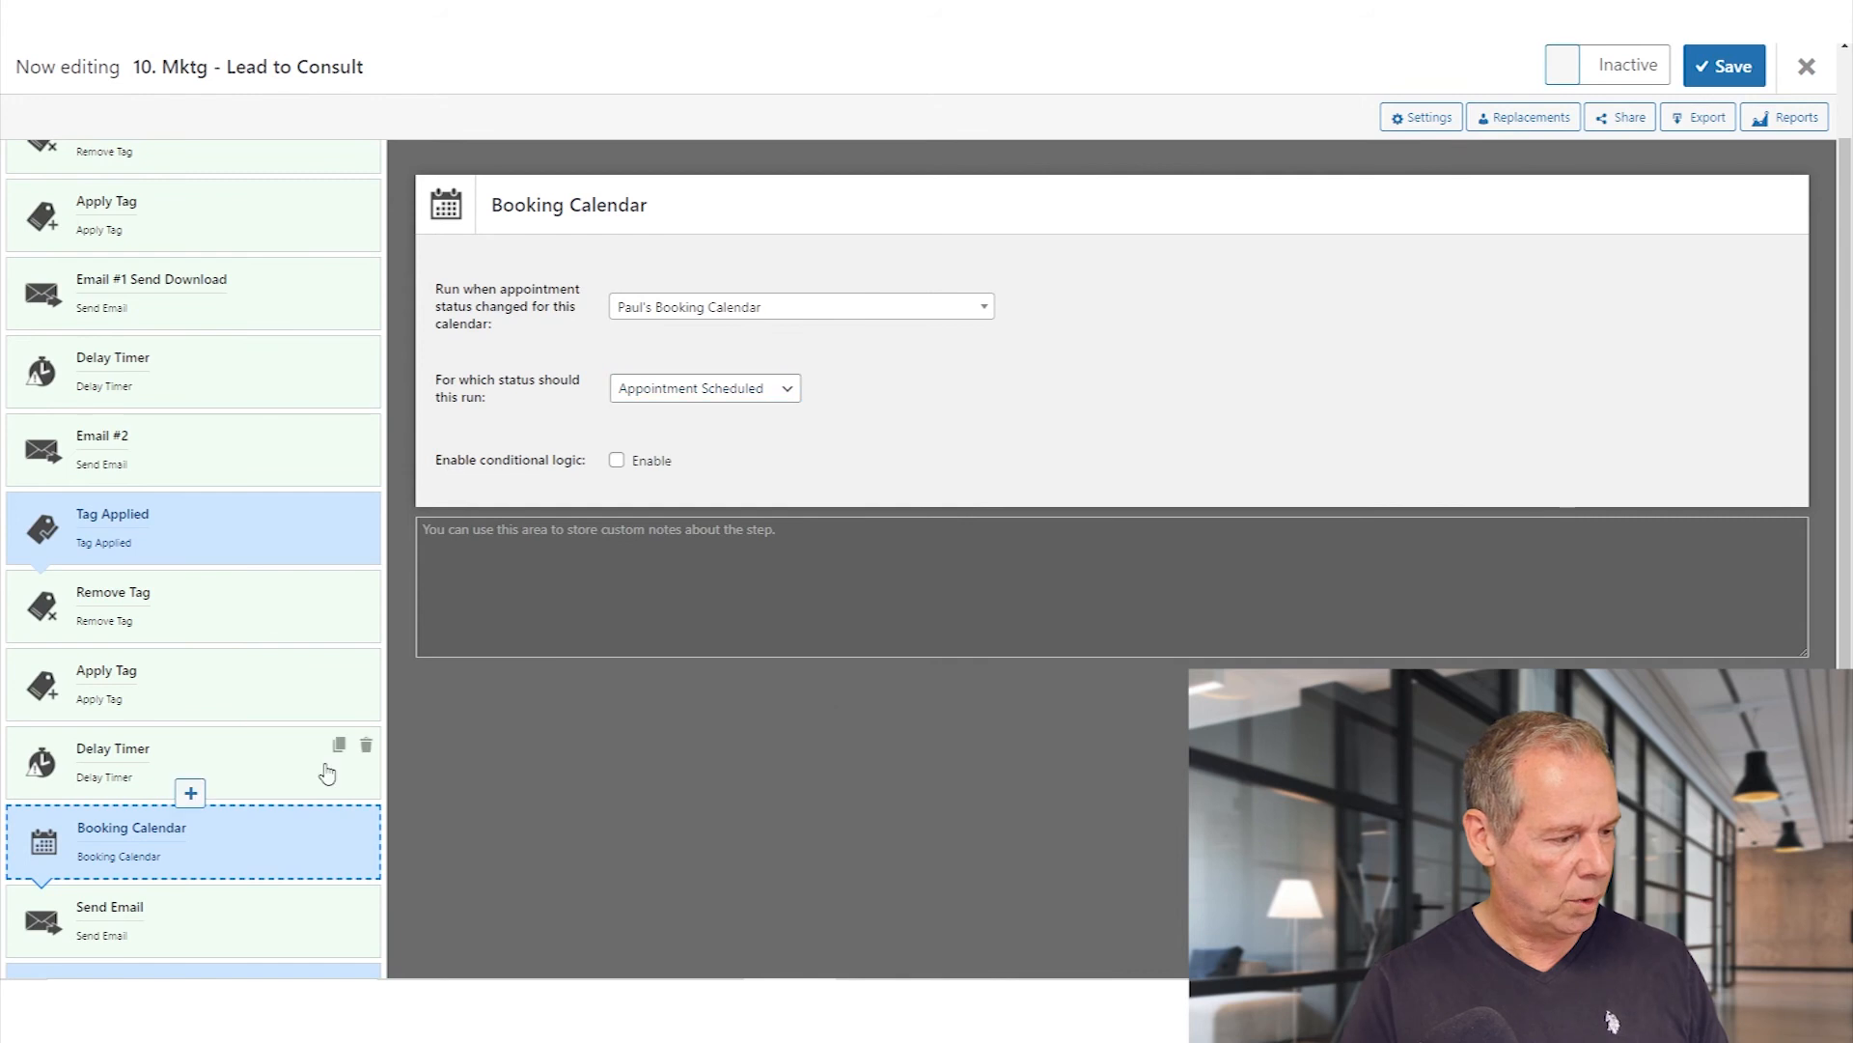
pyautogui.click(235, 842)
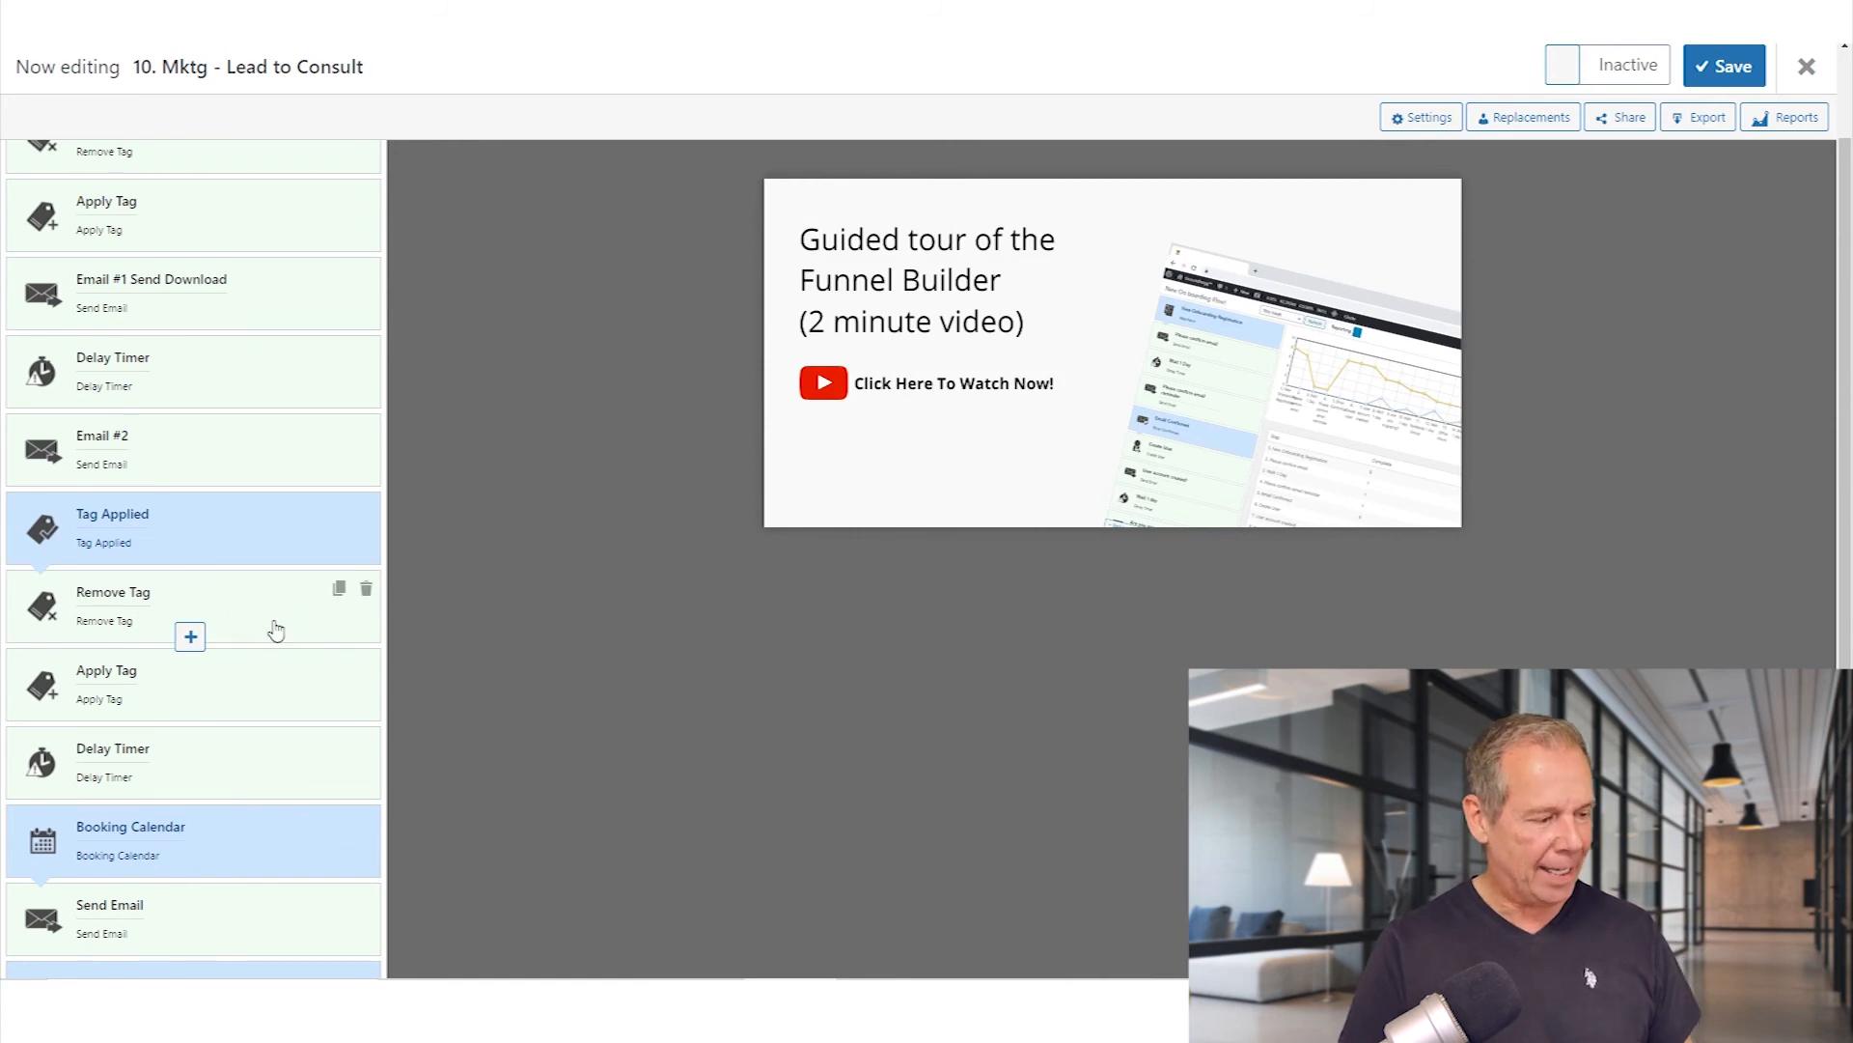
# Insert an Apply Tag action after the second Remove Tag with "History 10. Mktg - Lead to Consult - Has downloaded name of PDF", and save the funnel.
pyautogui.click(190, 636)
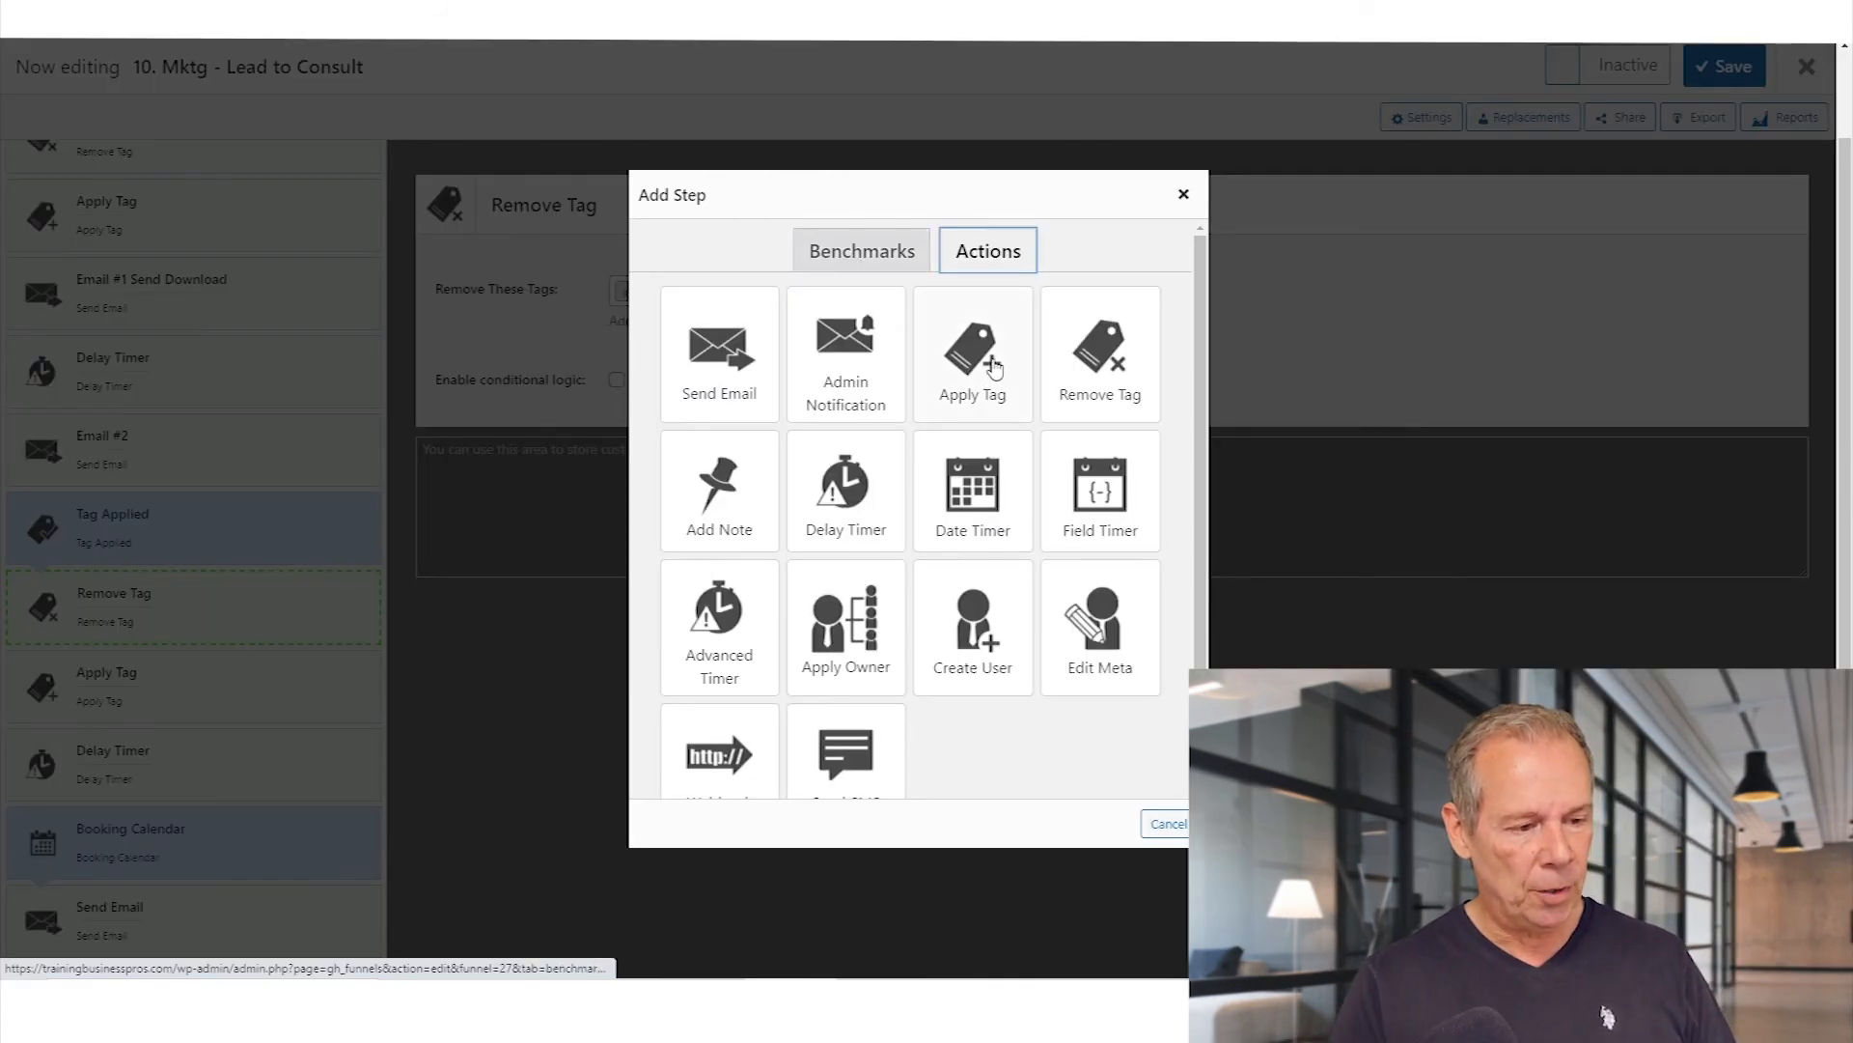
pyautogui.click(1002, 417)
pyautogui.click(685, 290)
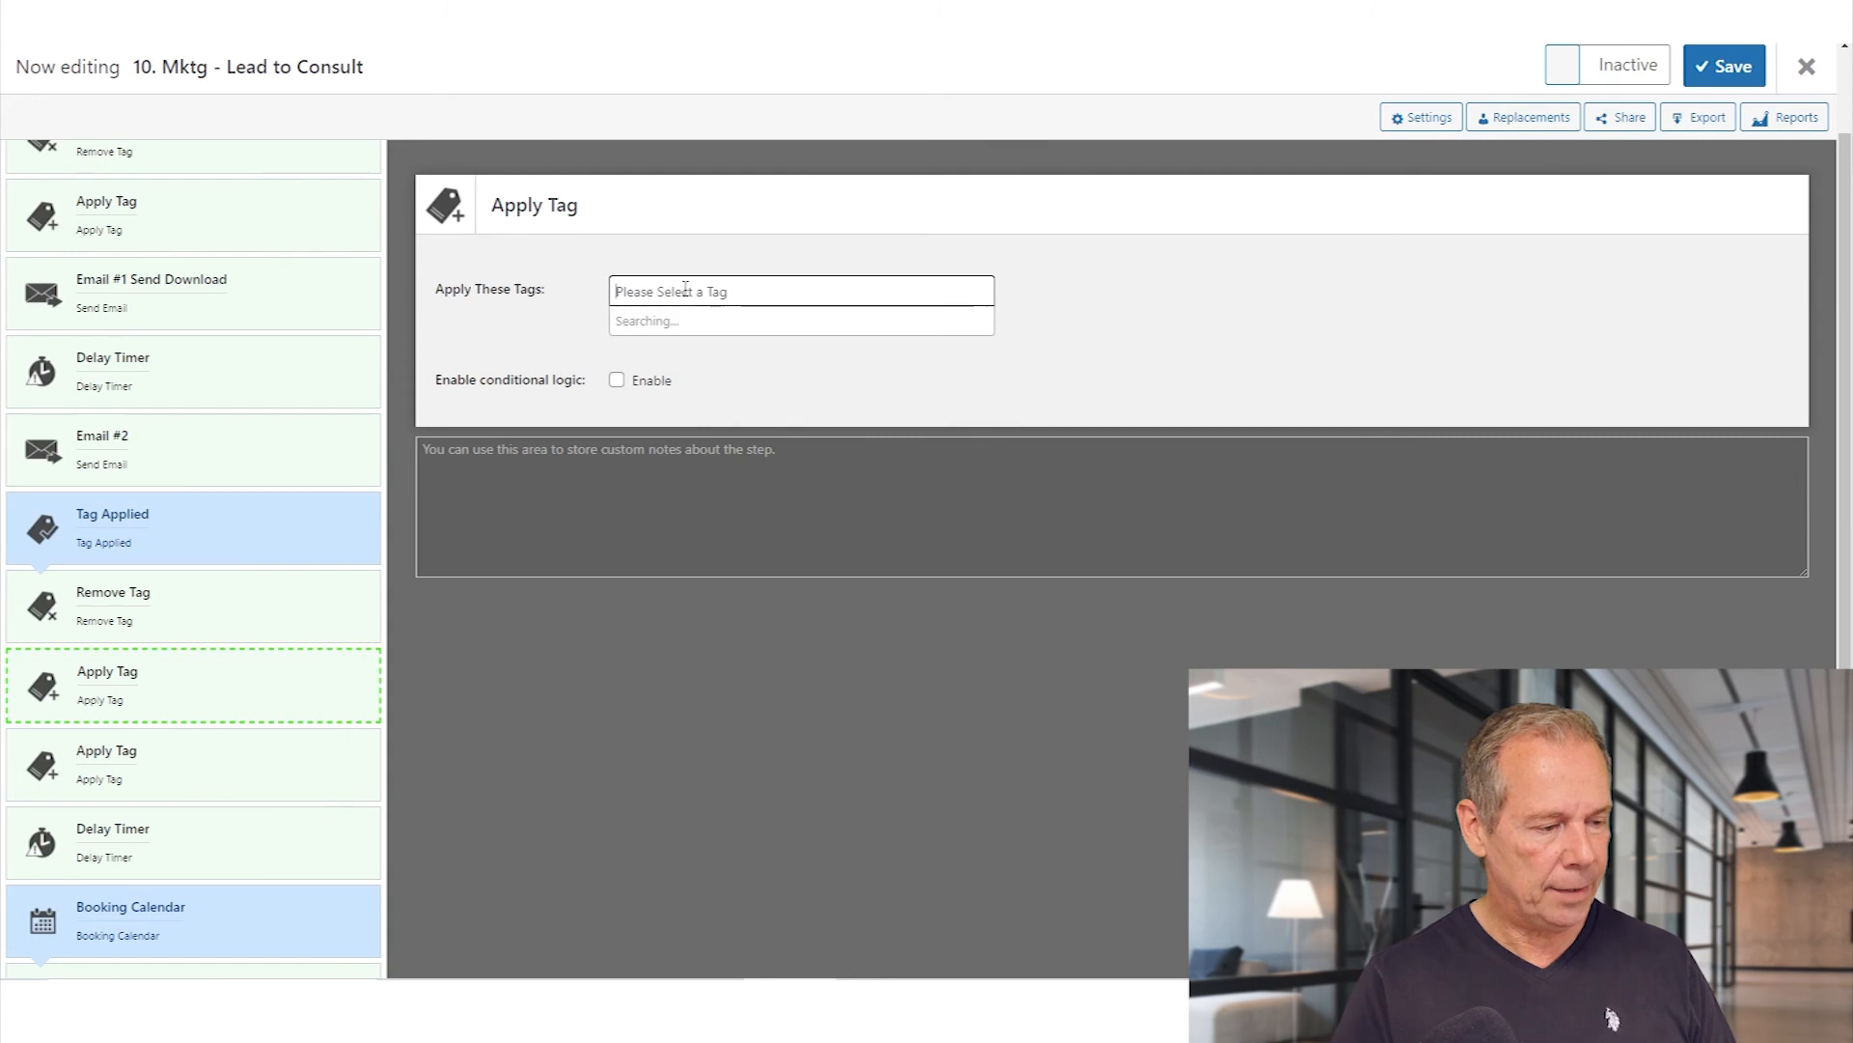
pyautogui.write('History')
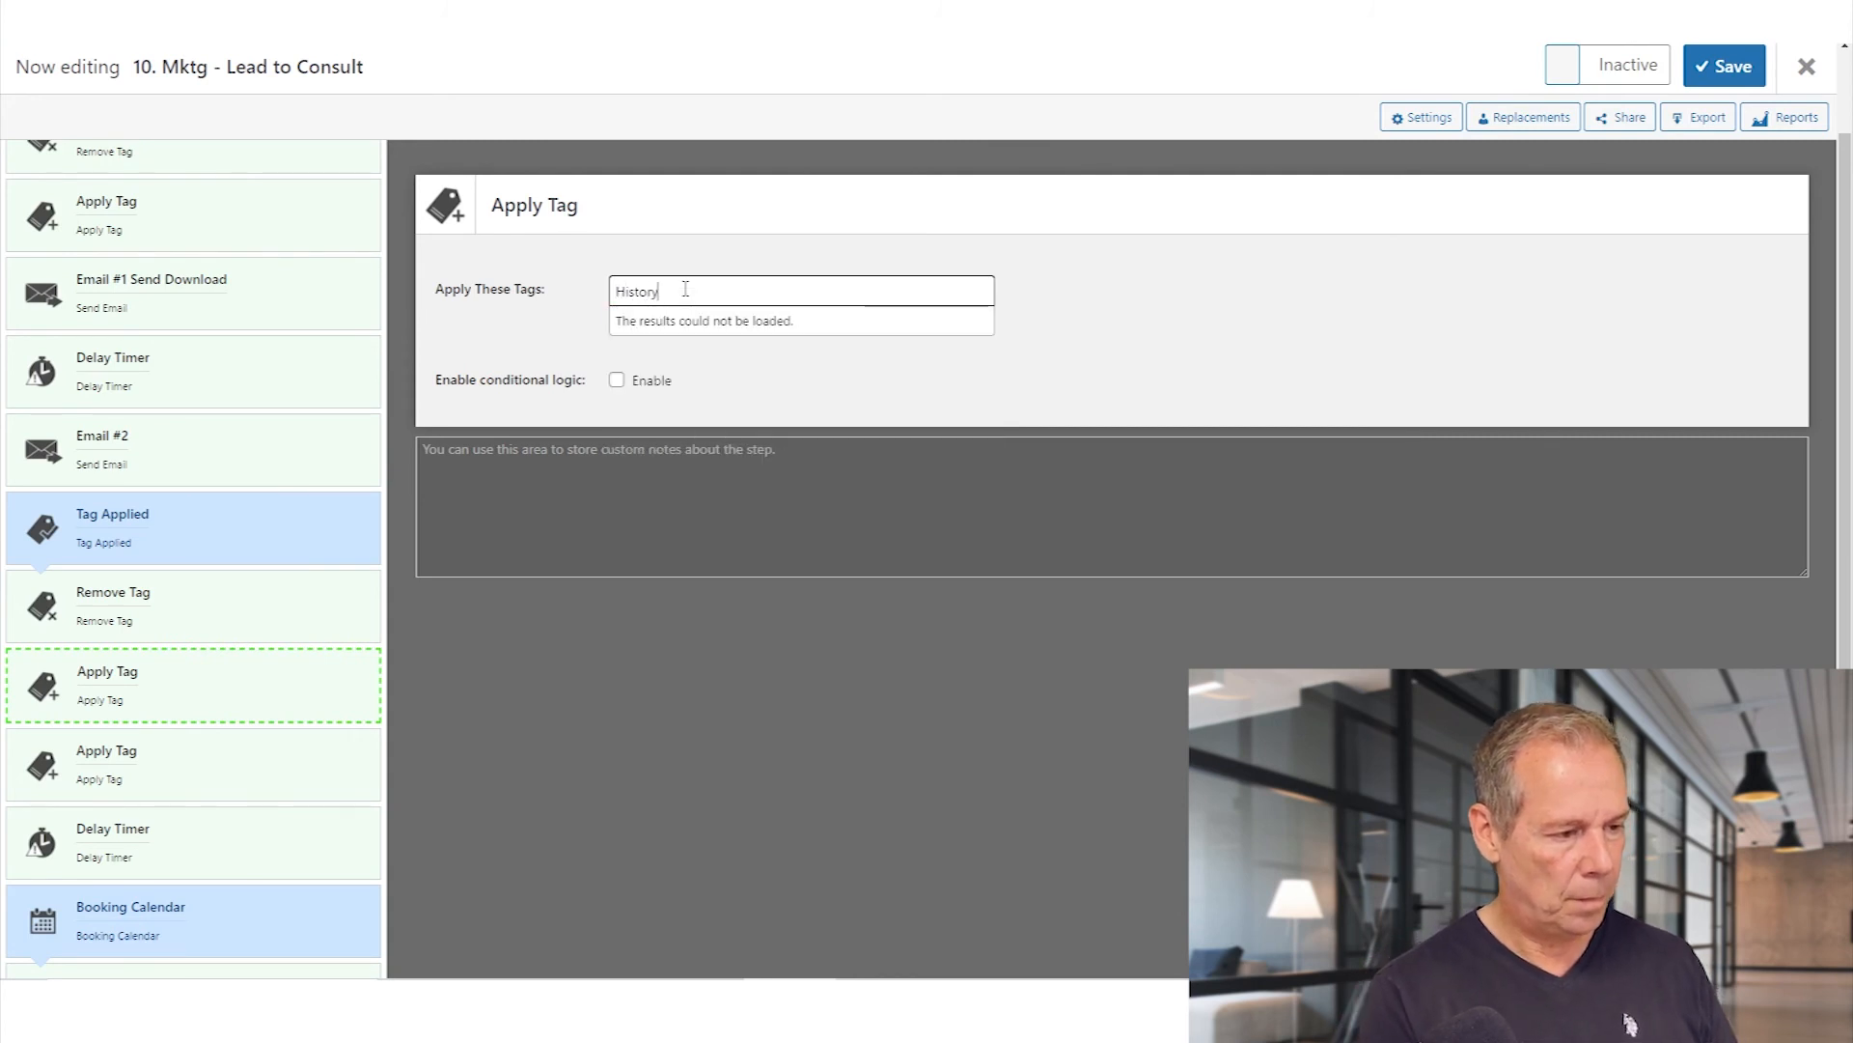
pyautogui.write('10. Mktg - Lead to Consult')
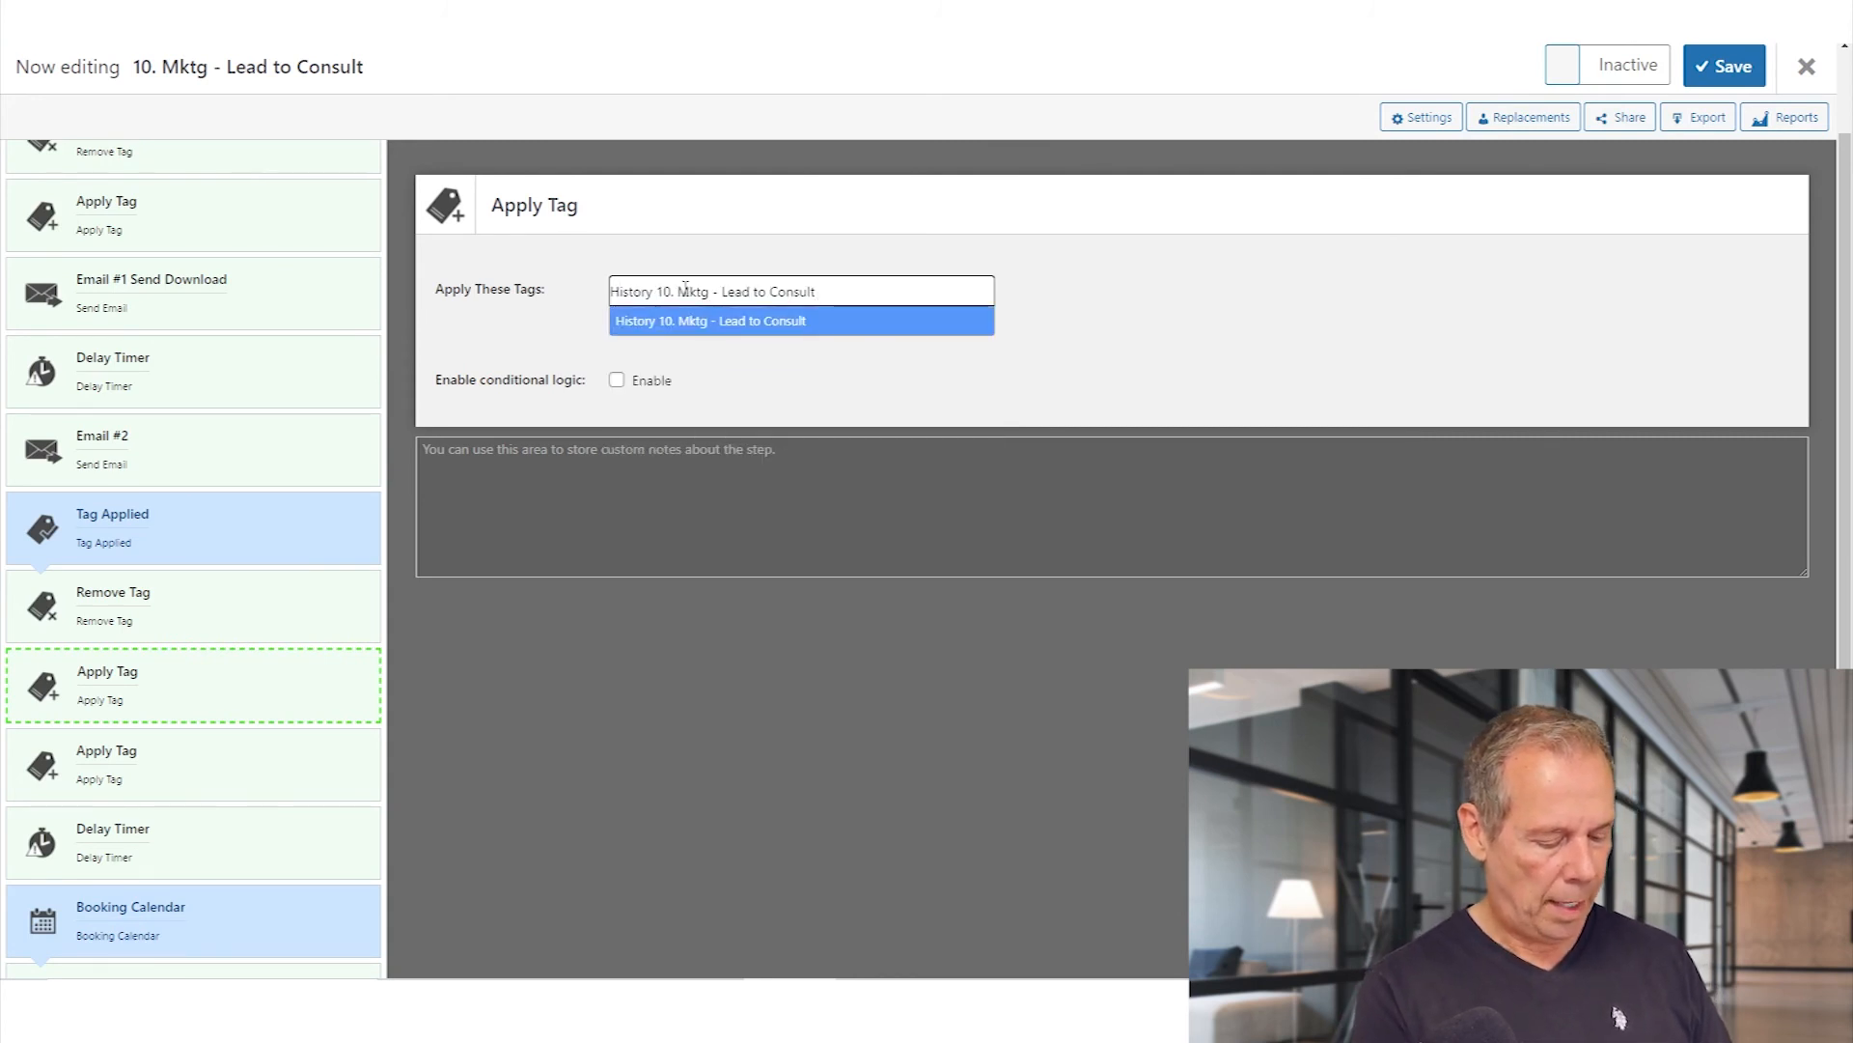
pyautogui.write('- Has ')
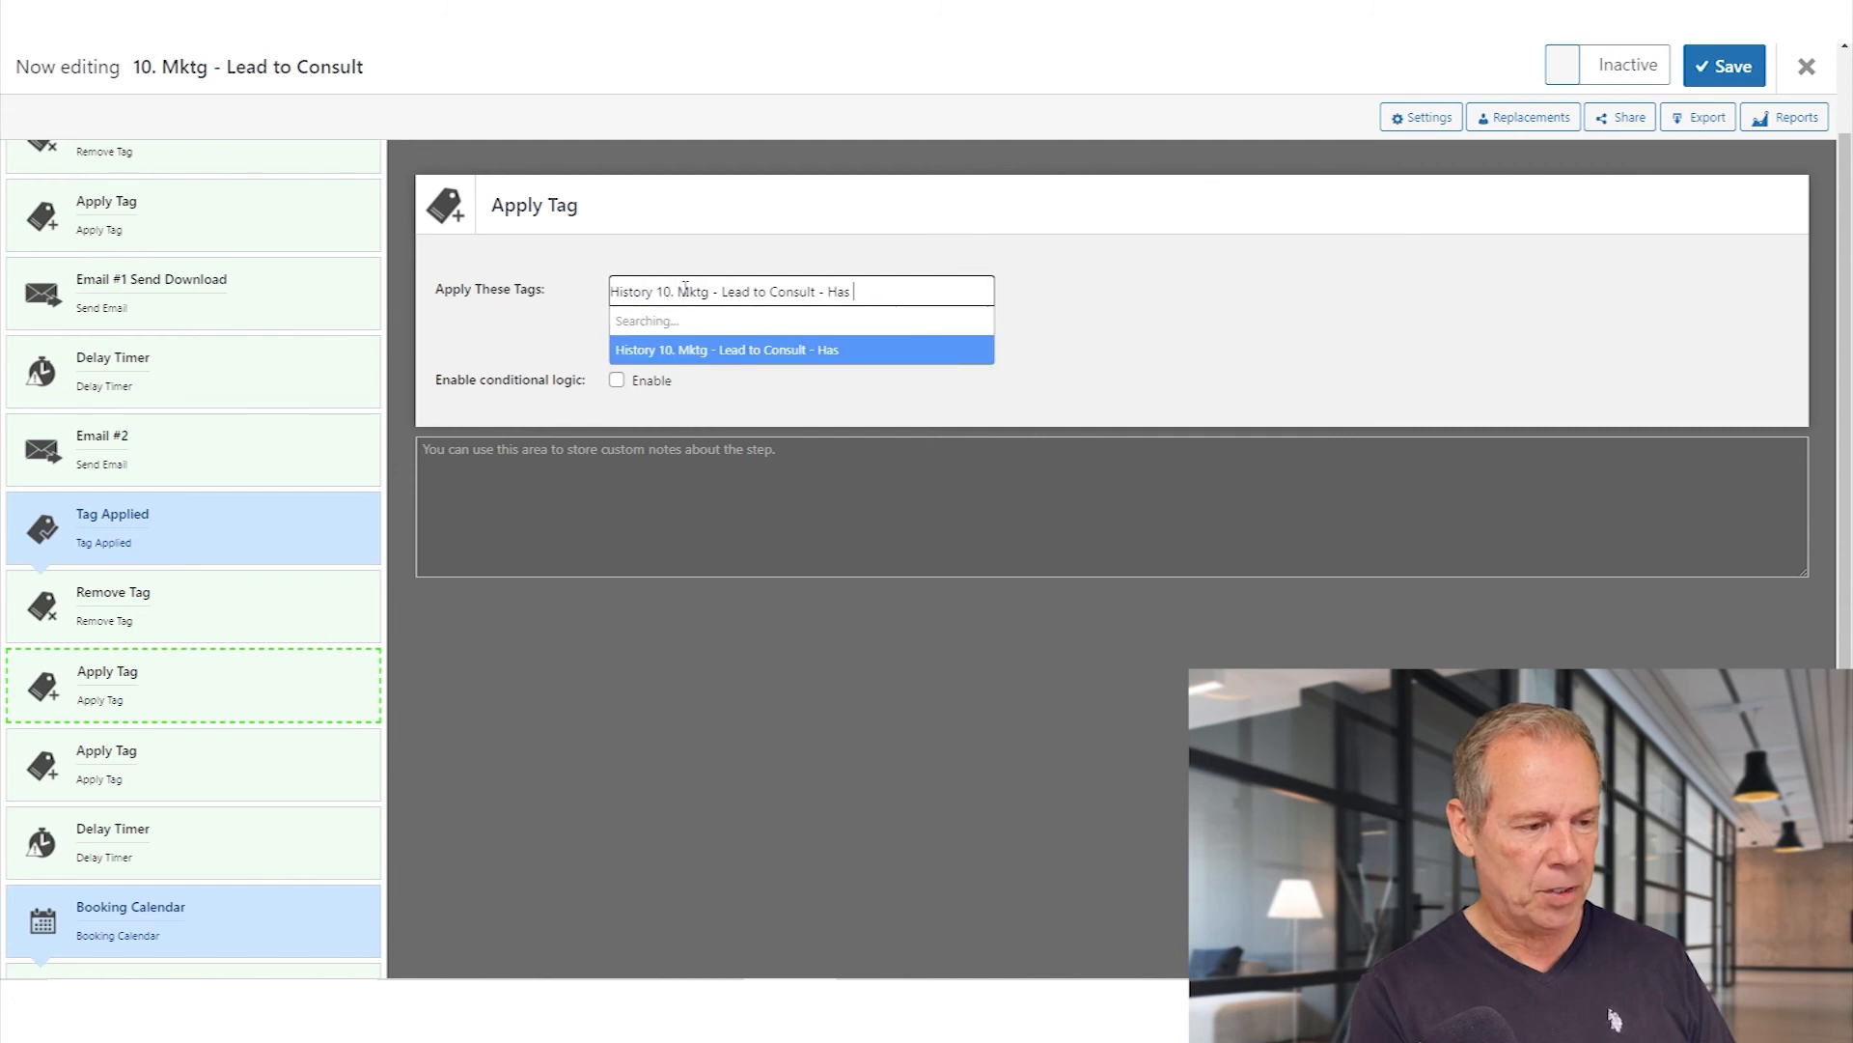
pyautogui.write('down')
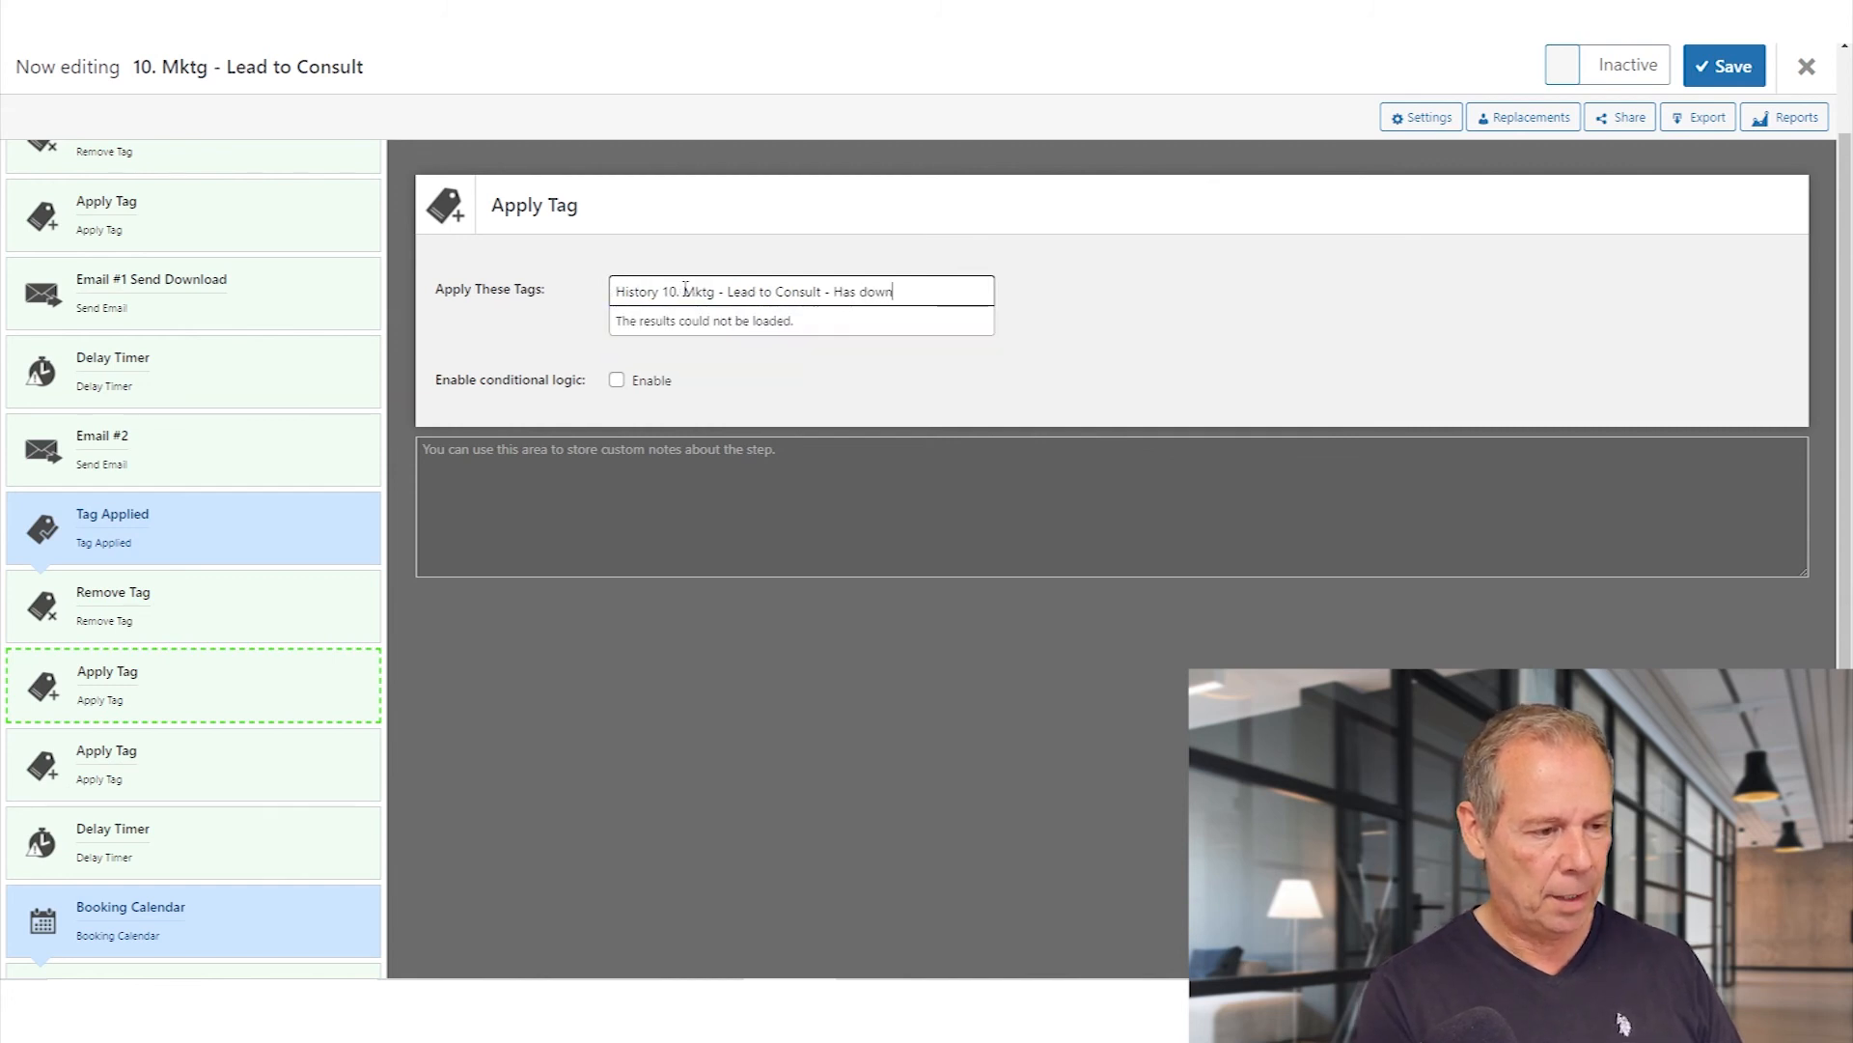
pyautogui.write('loaded ')
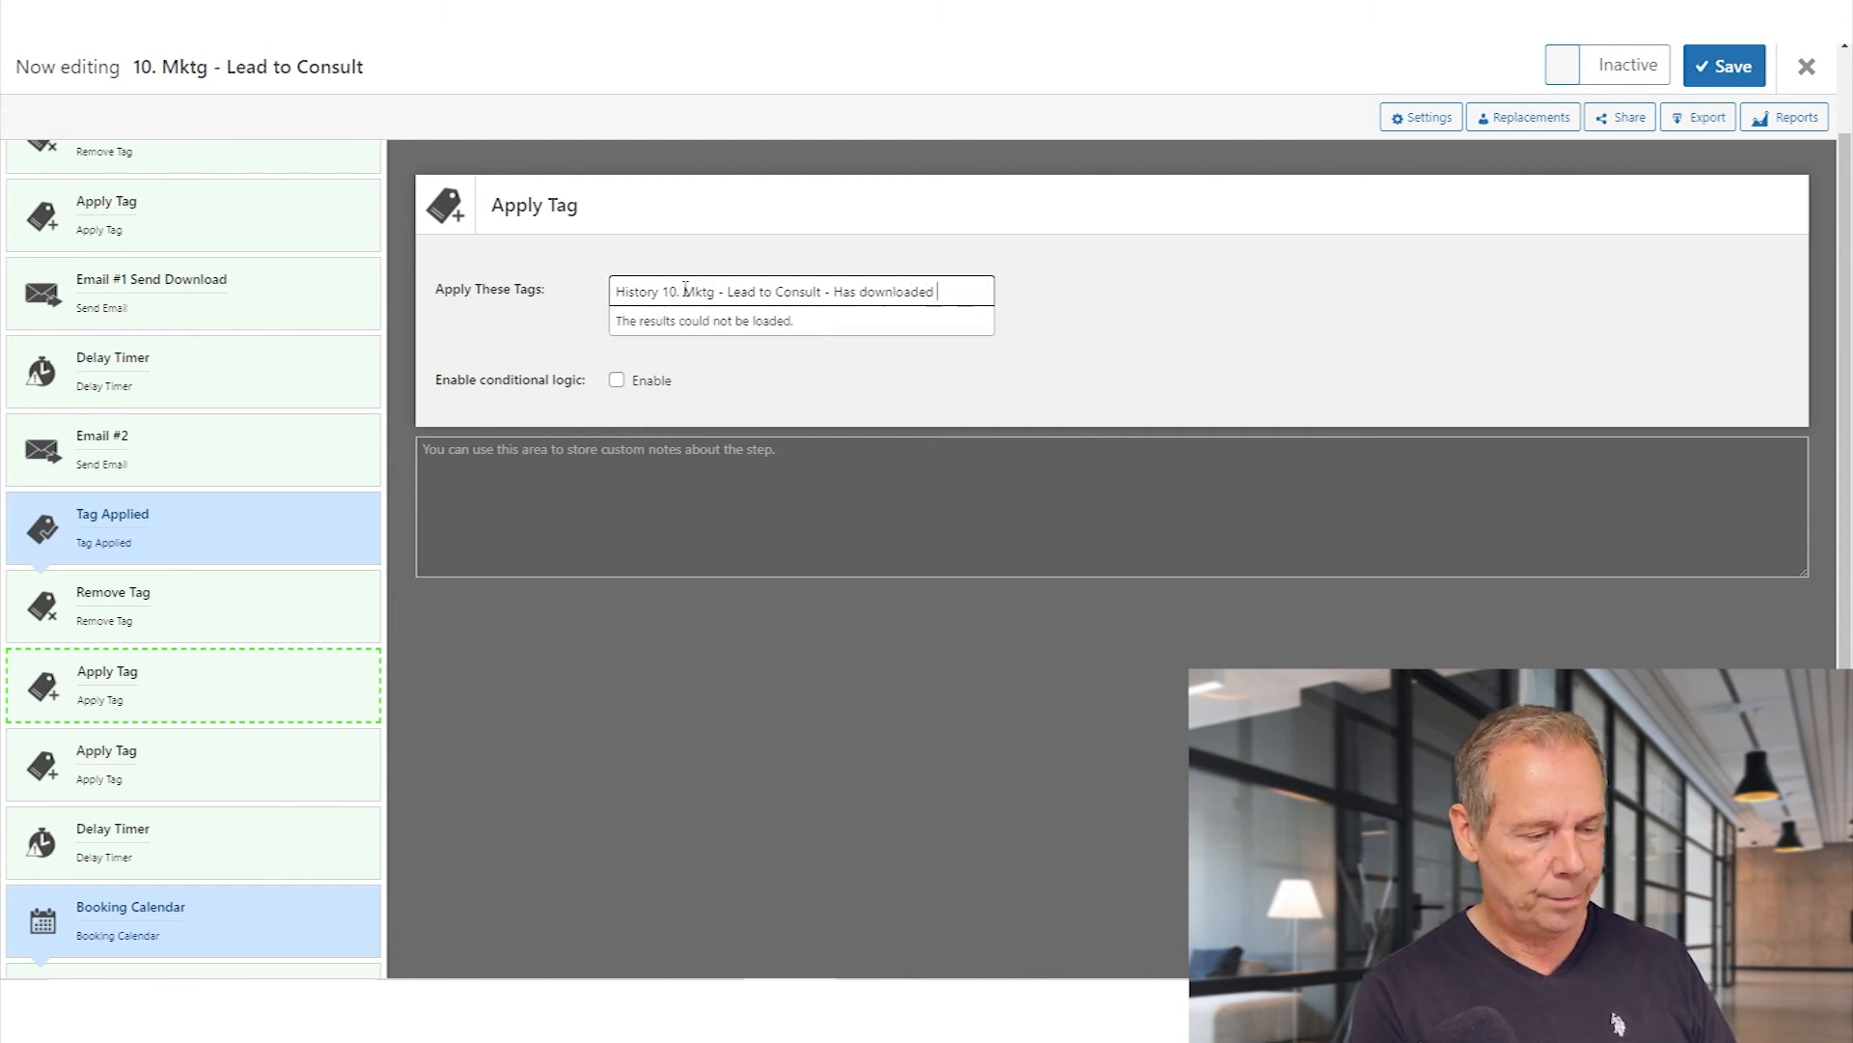
pyautogui.write('name of PDF')
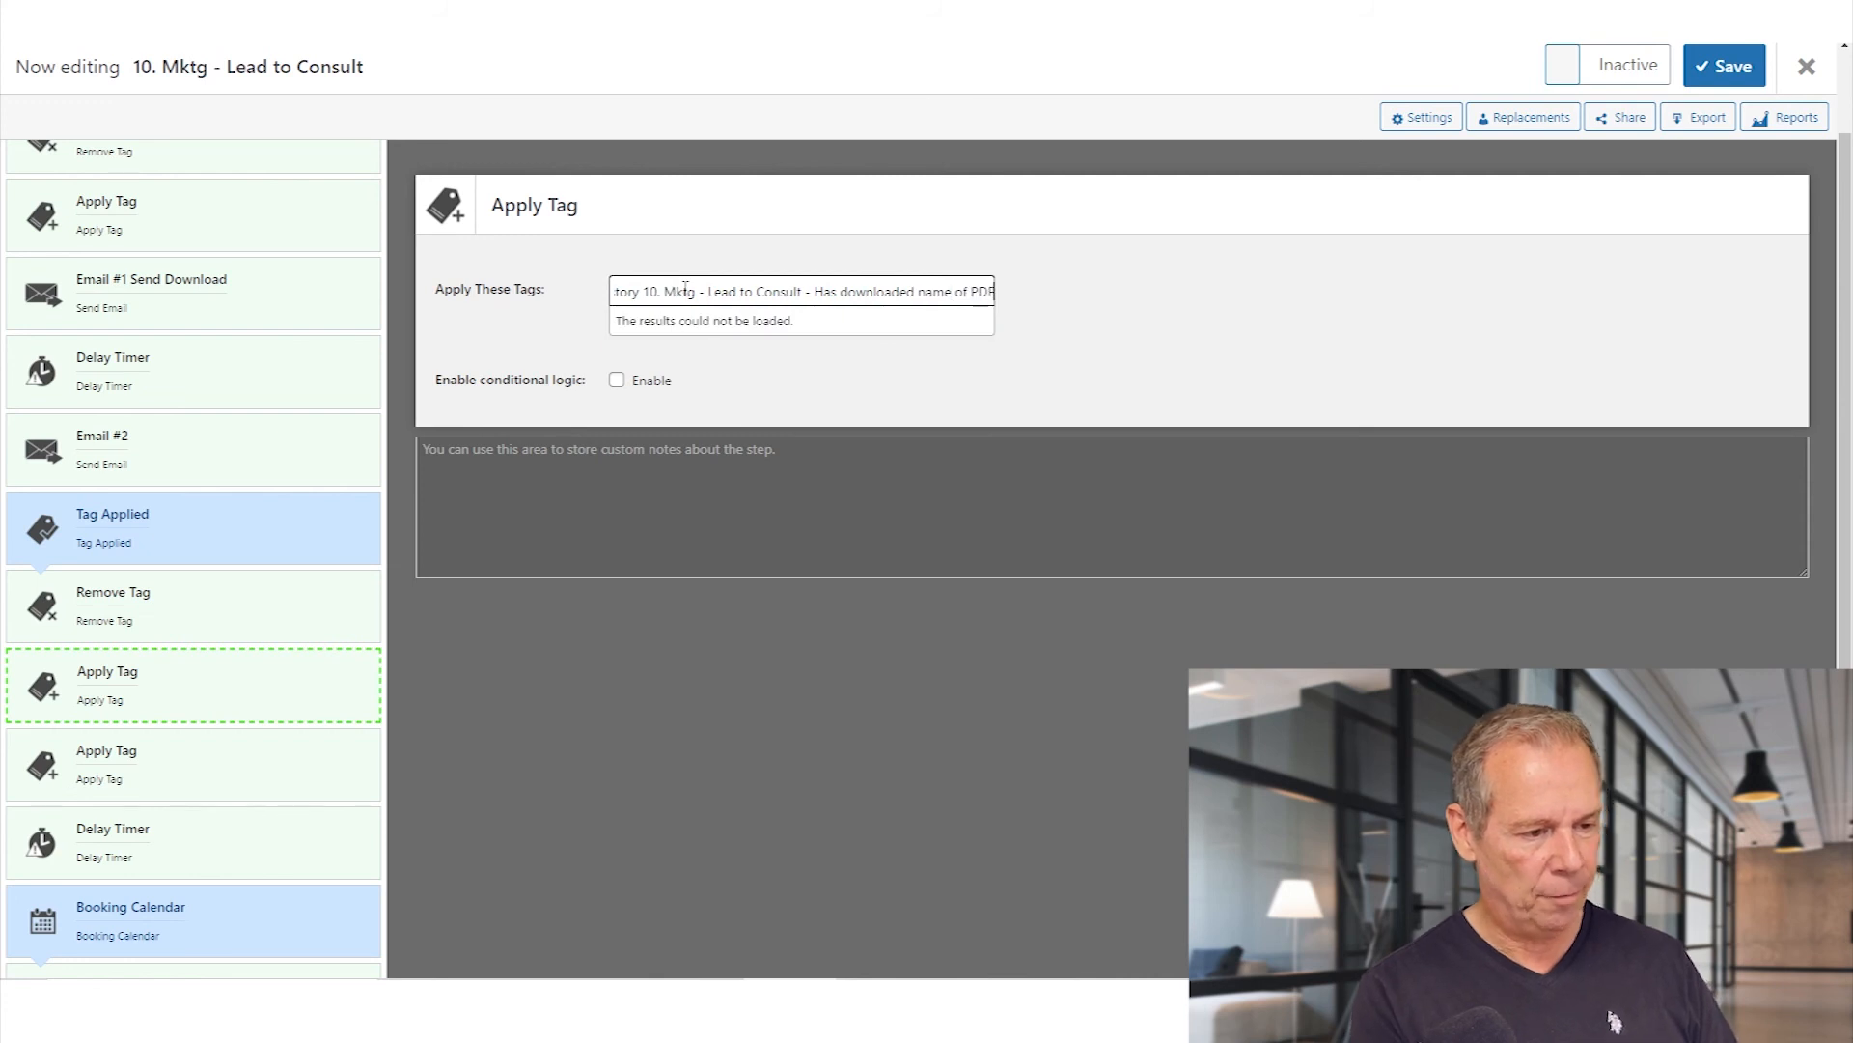
pyautogui.press('Return')
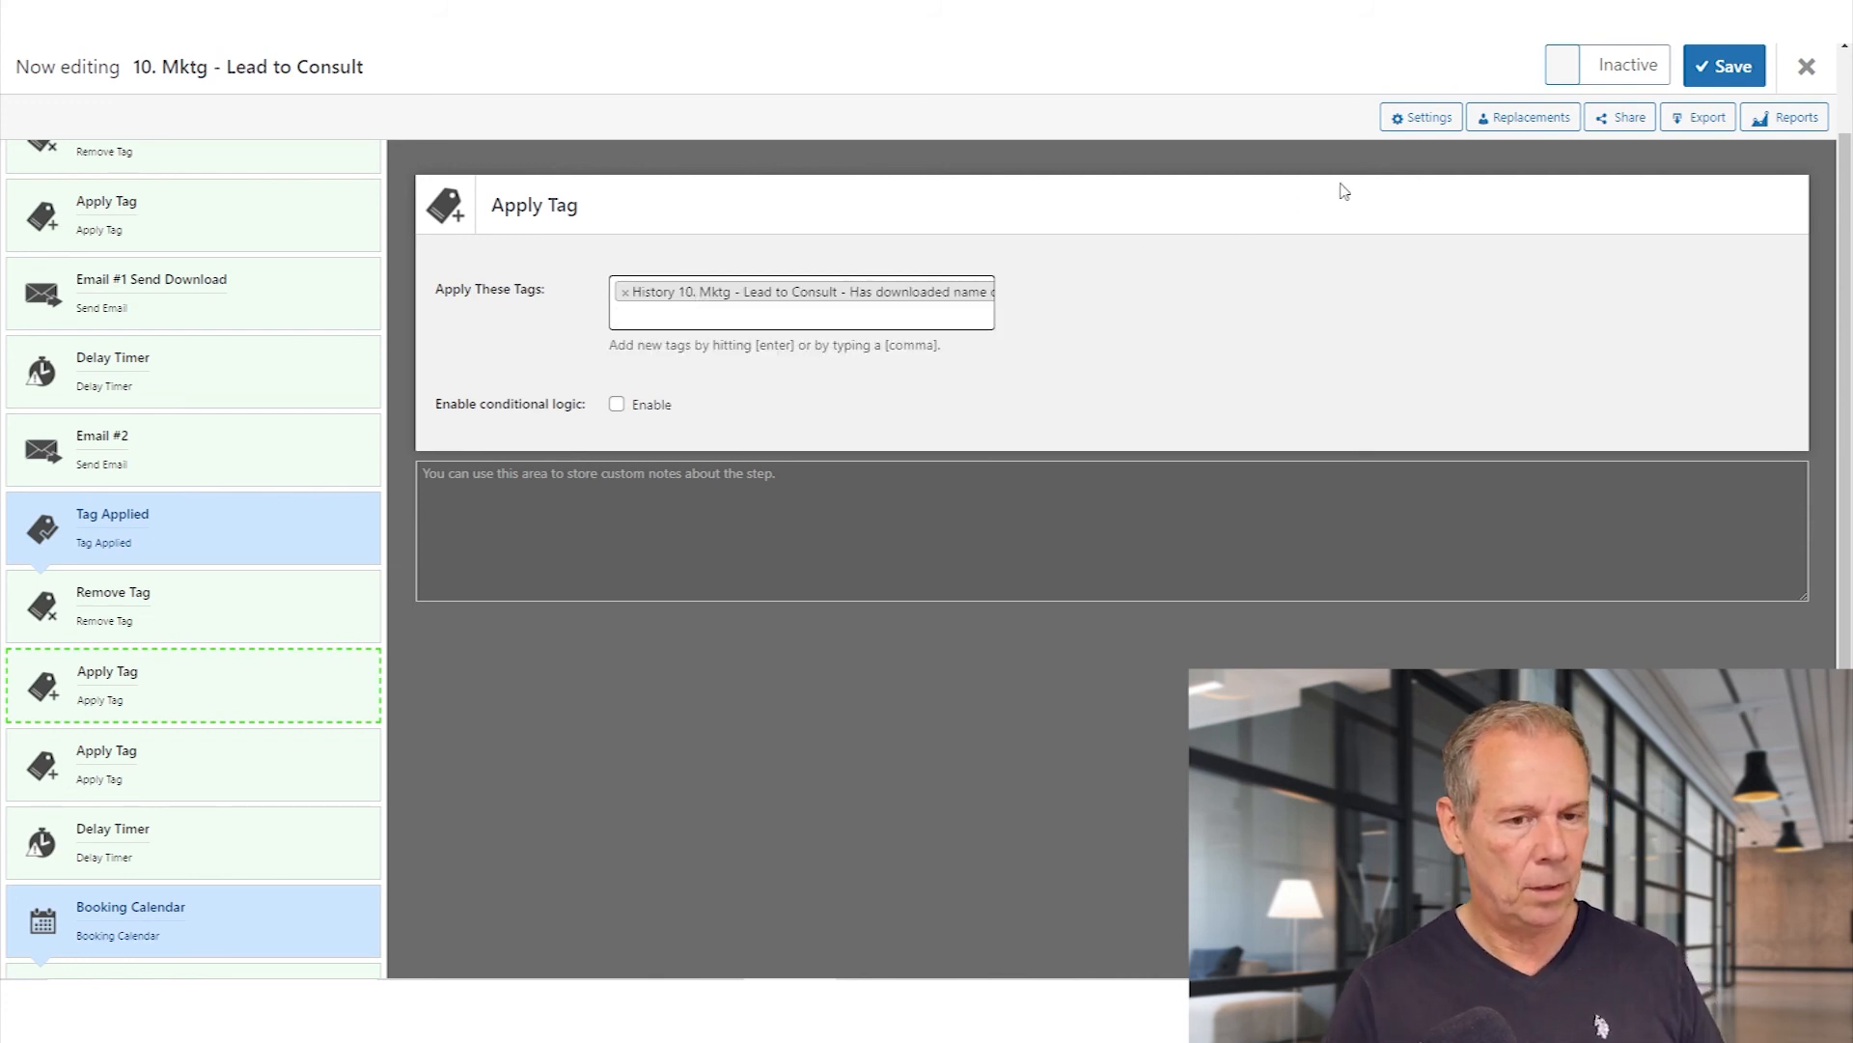
pyautogui.click(1725, 66)
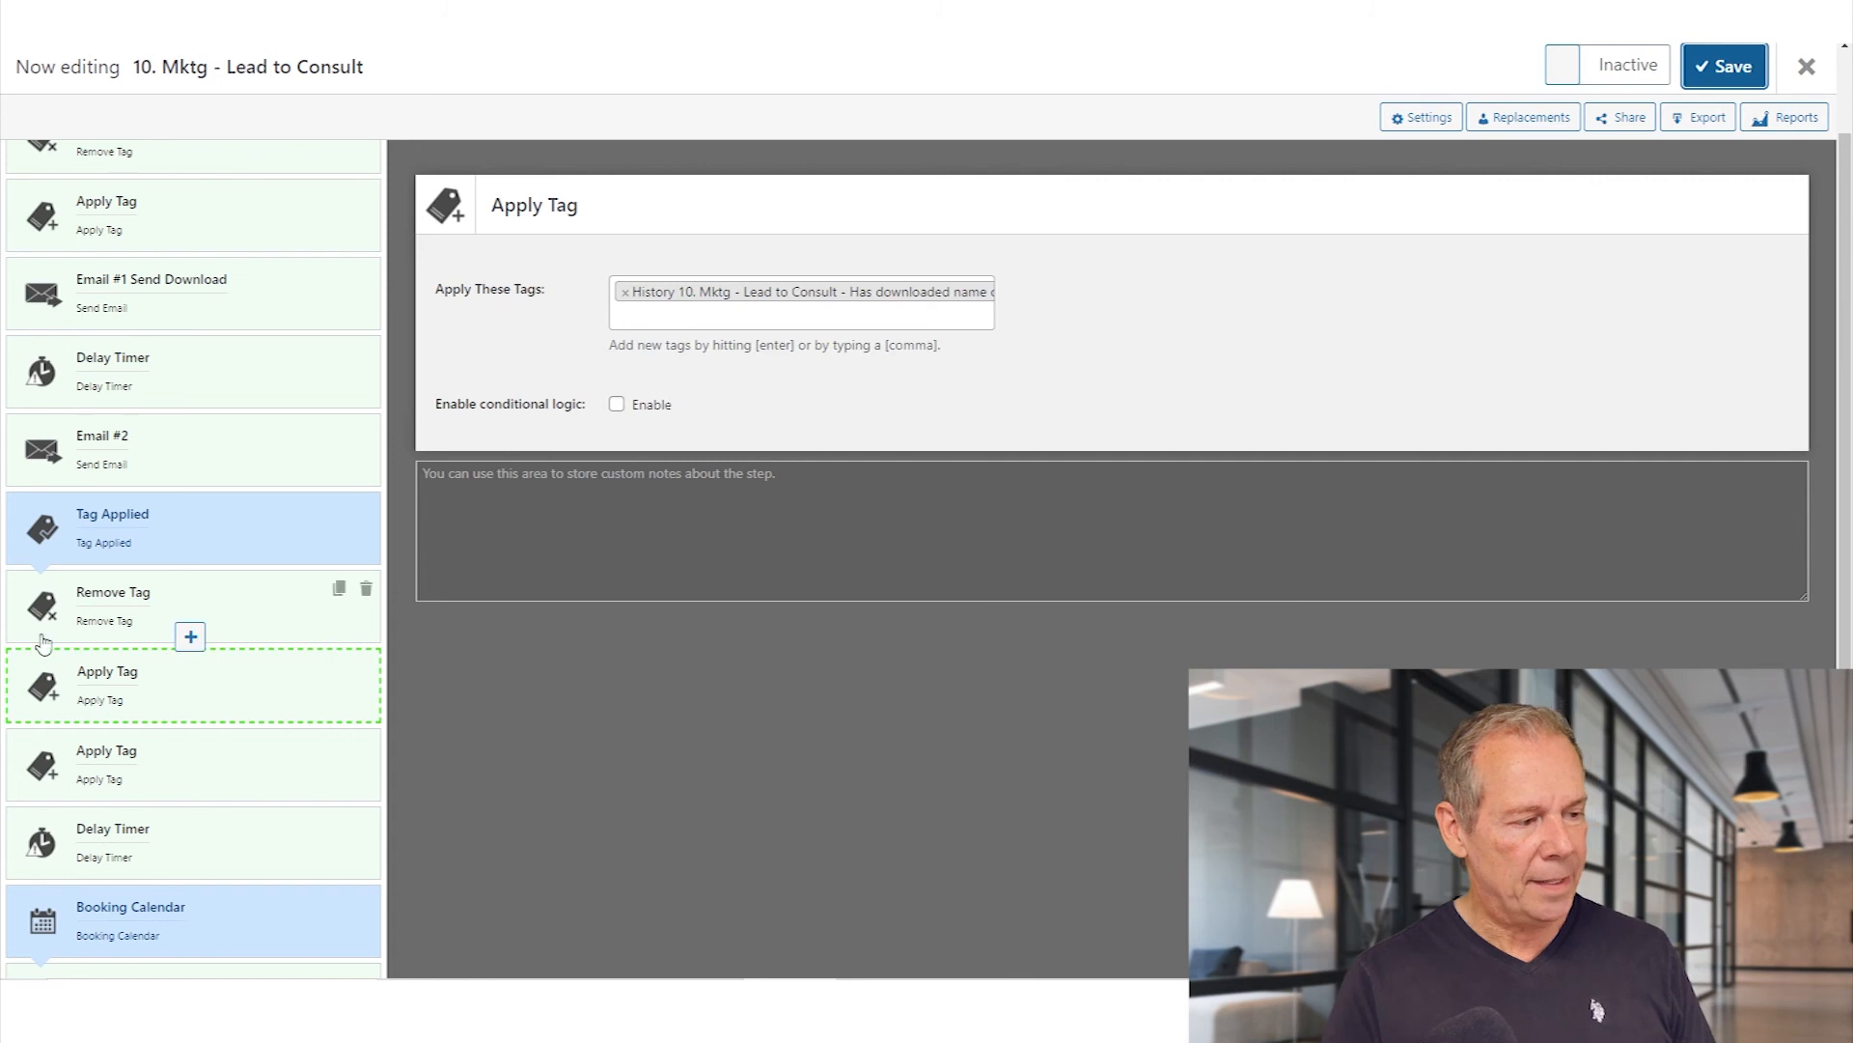
# Review the funnel from its starting Tag Applied benchmark through the first Apply Tag and Email #1 to the second Tag Applied benchmark.
pyautogui.scroll(2, 29, 644)
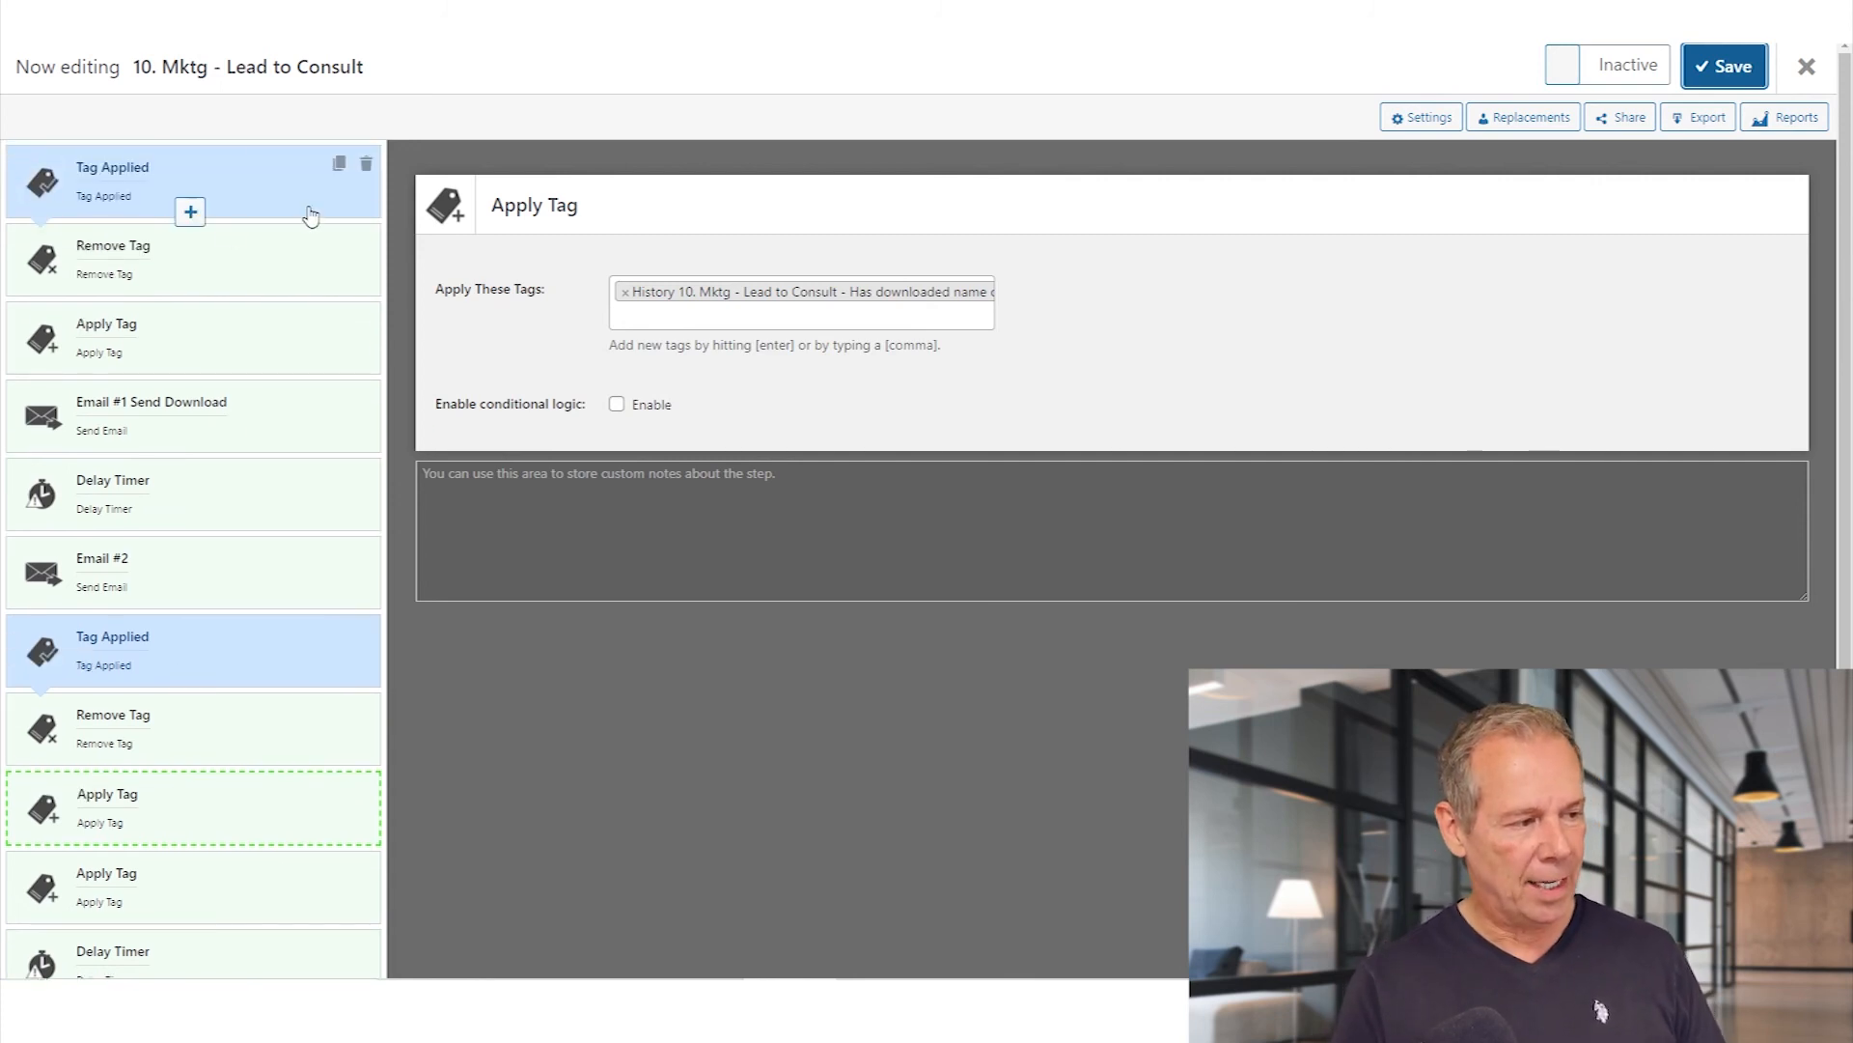
pyautogui.click(256, 193)
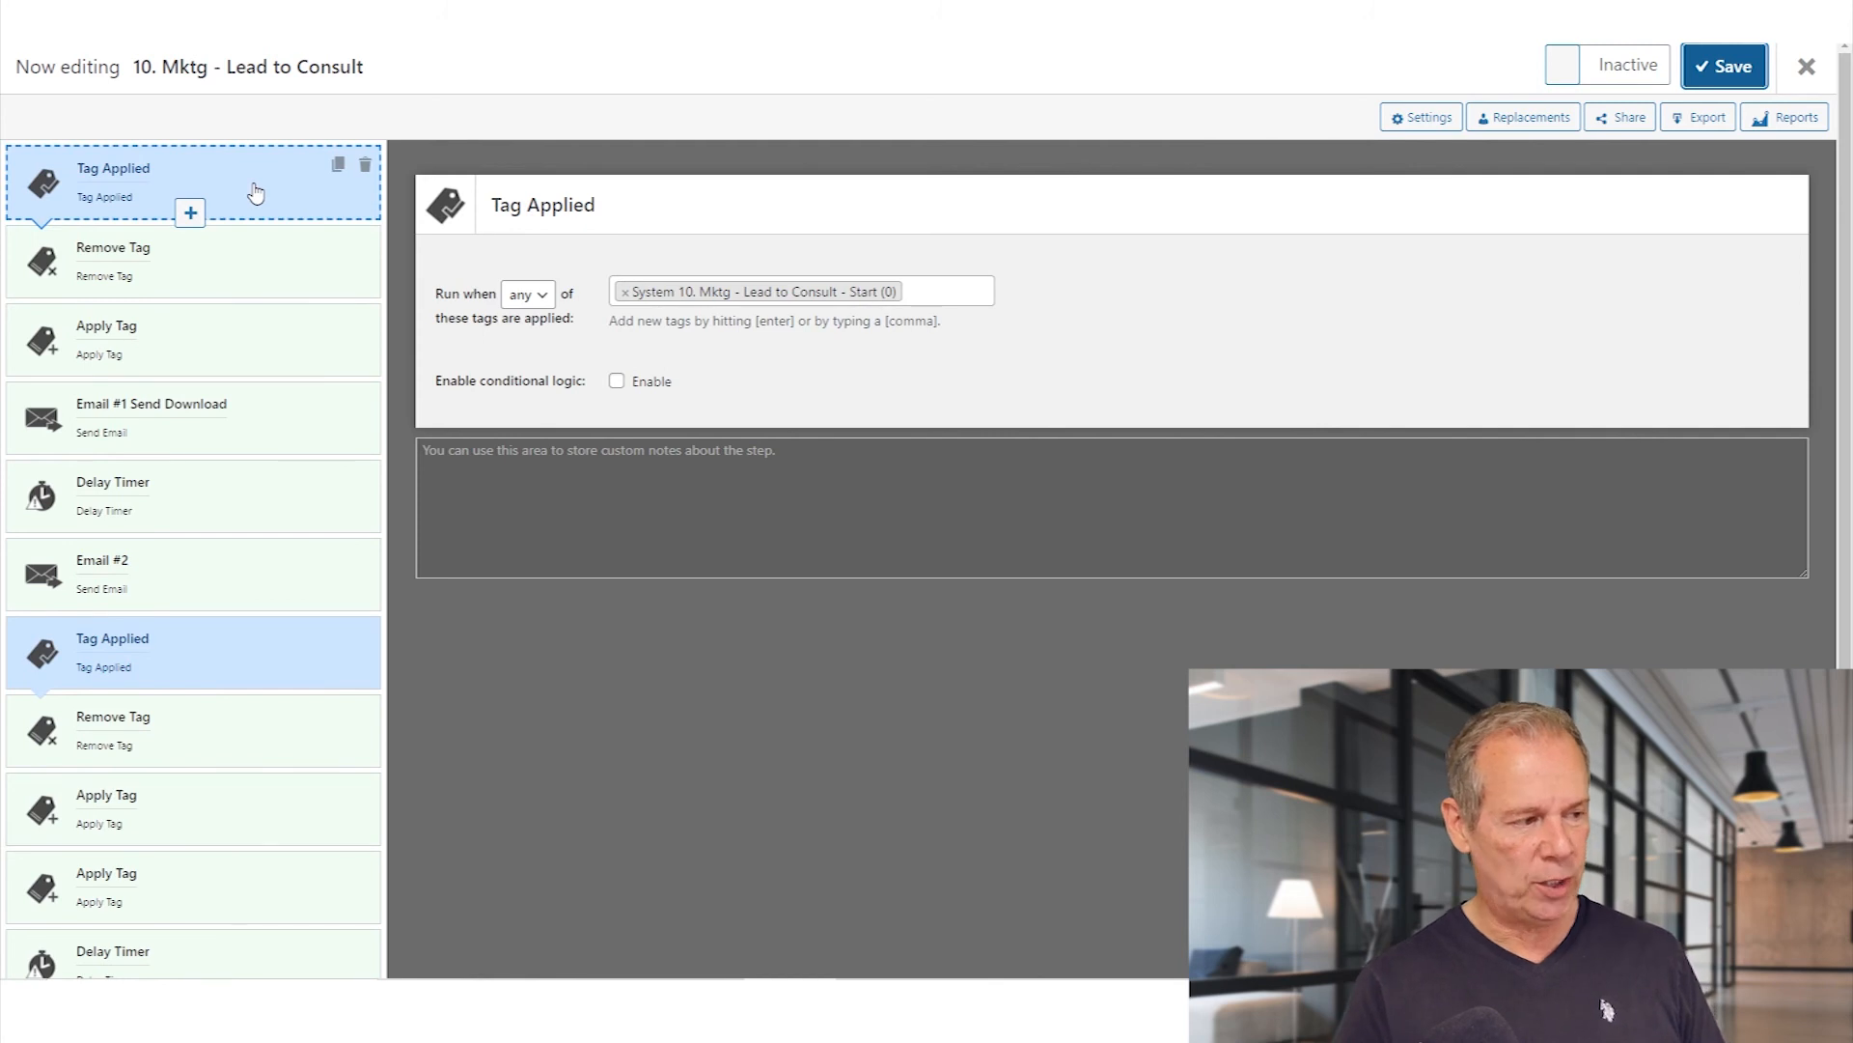
pyautogui.click(234, 360)
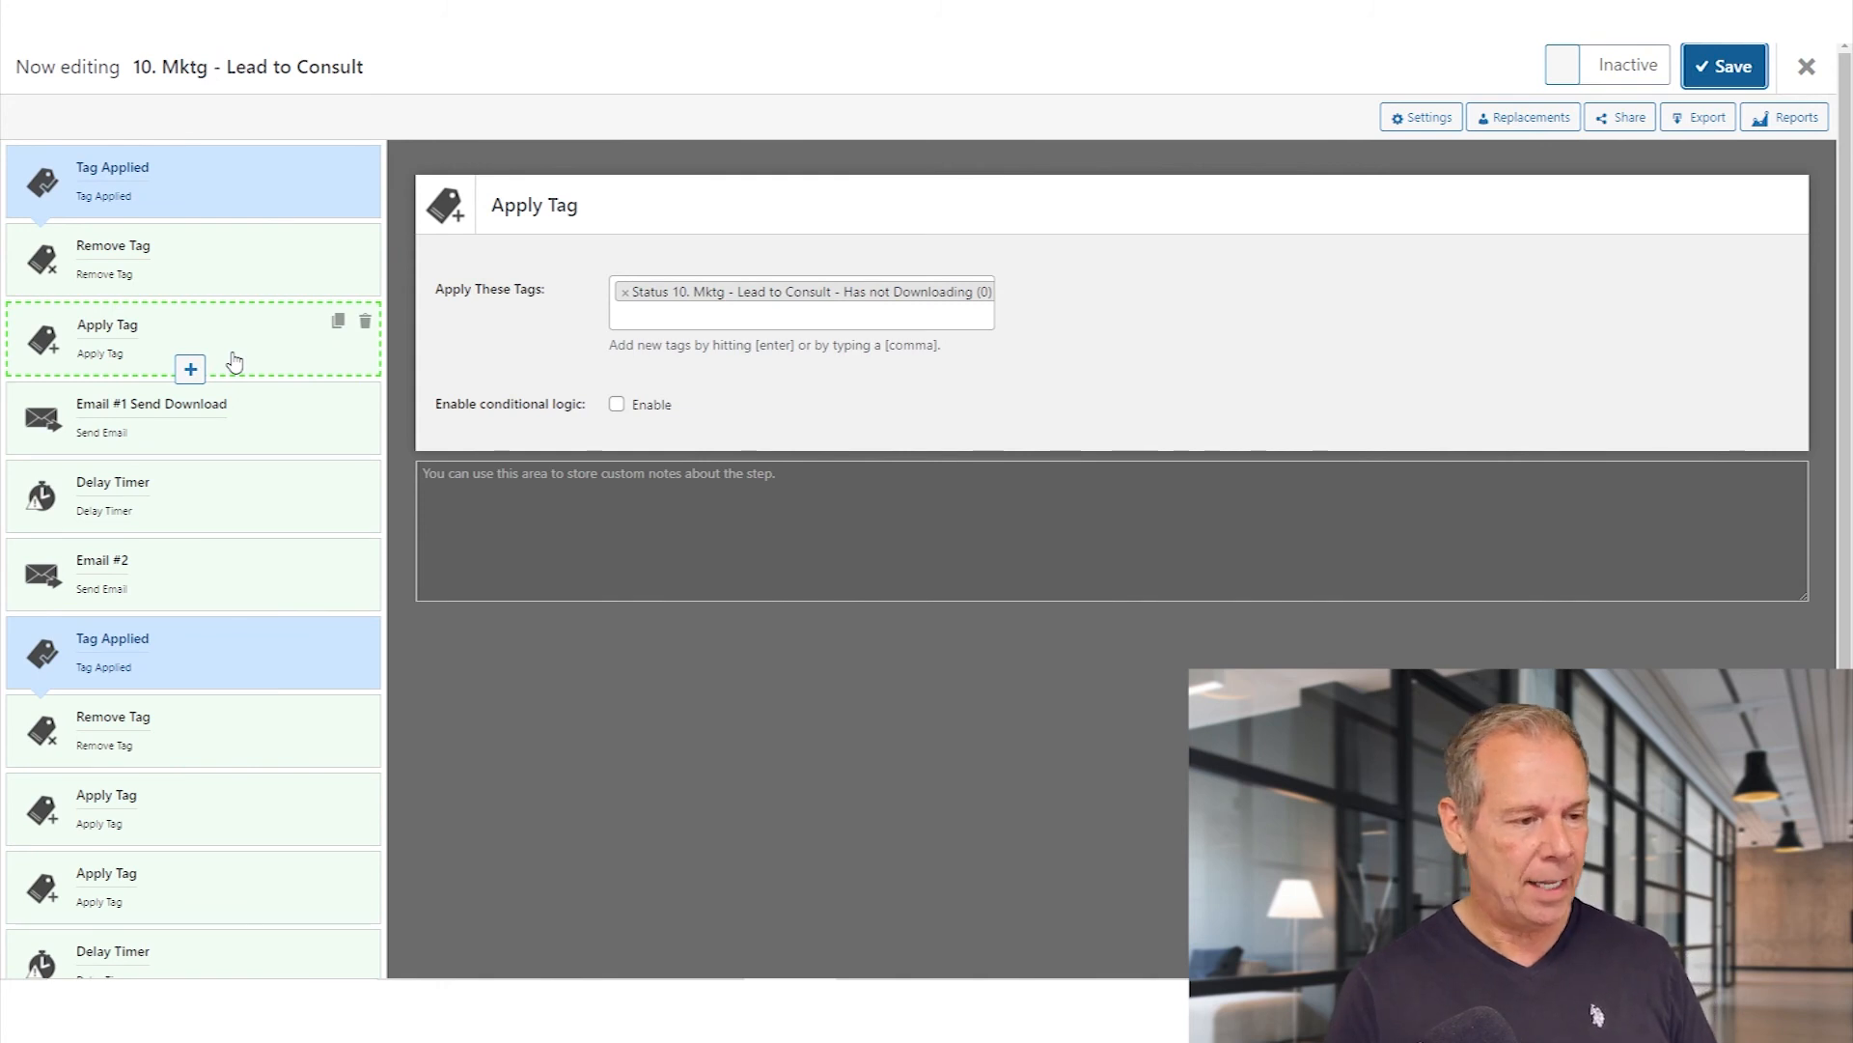
pyautogui.click(231, 439)
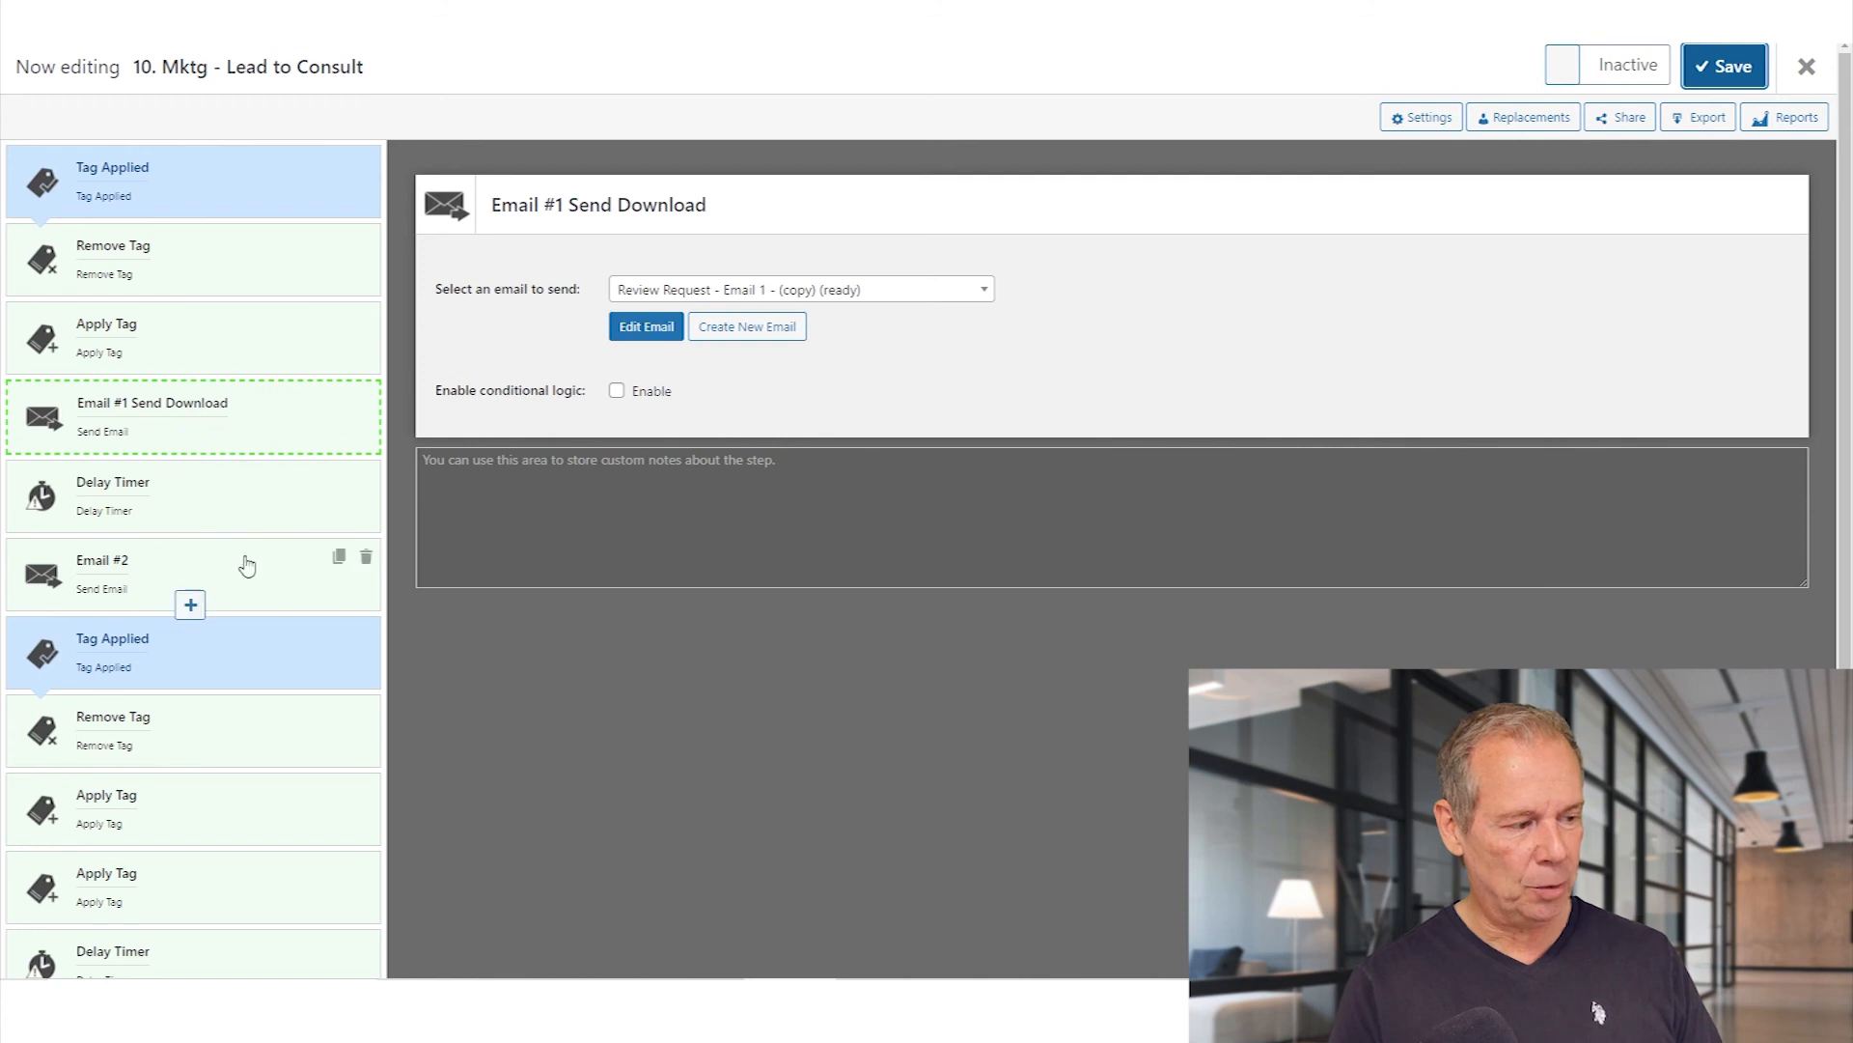
pyautogui.click(232, 666)
pyautogui.scroll(-2, 234, 475)
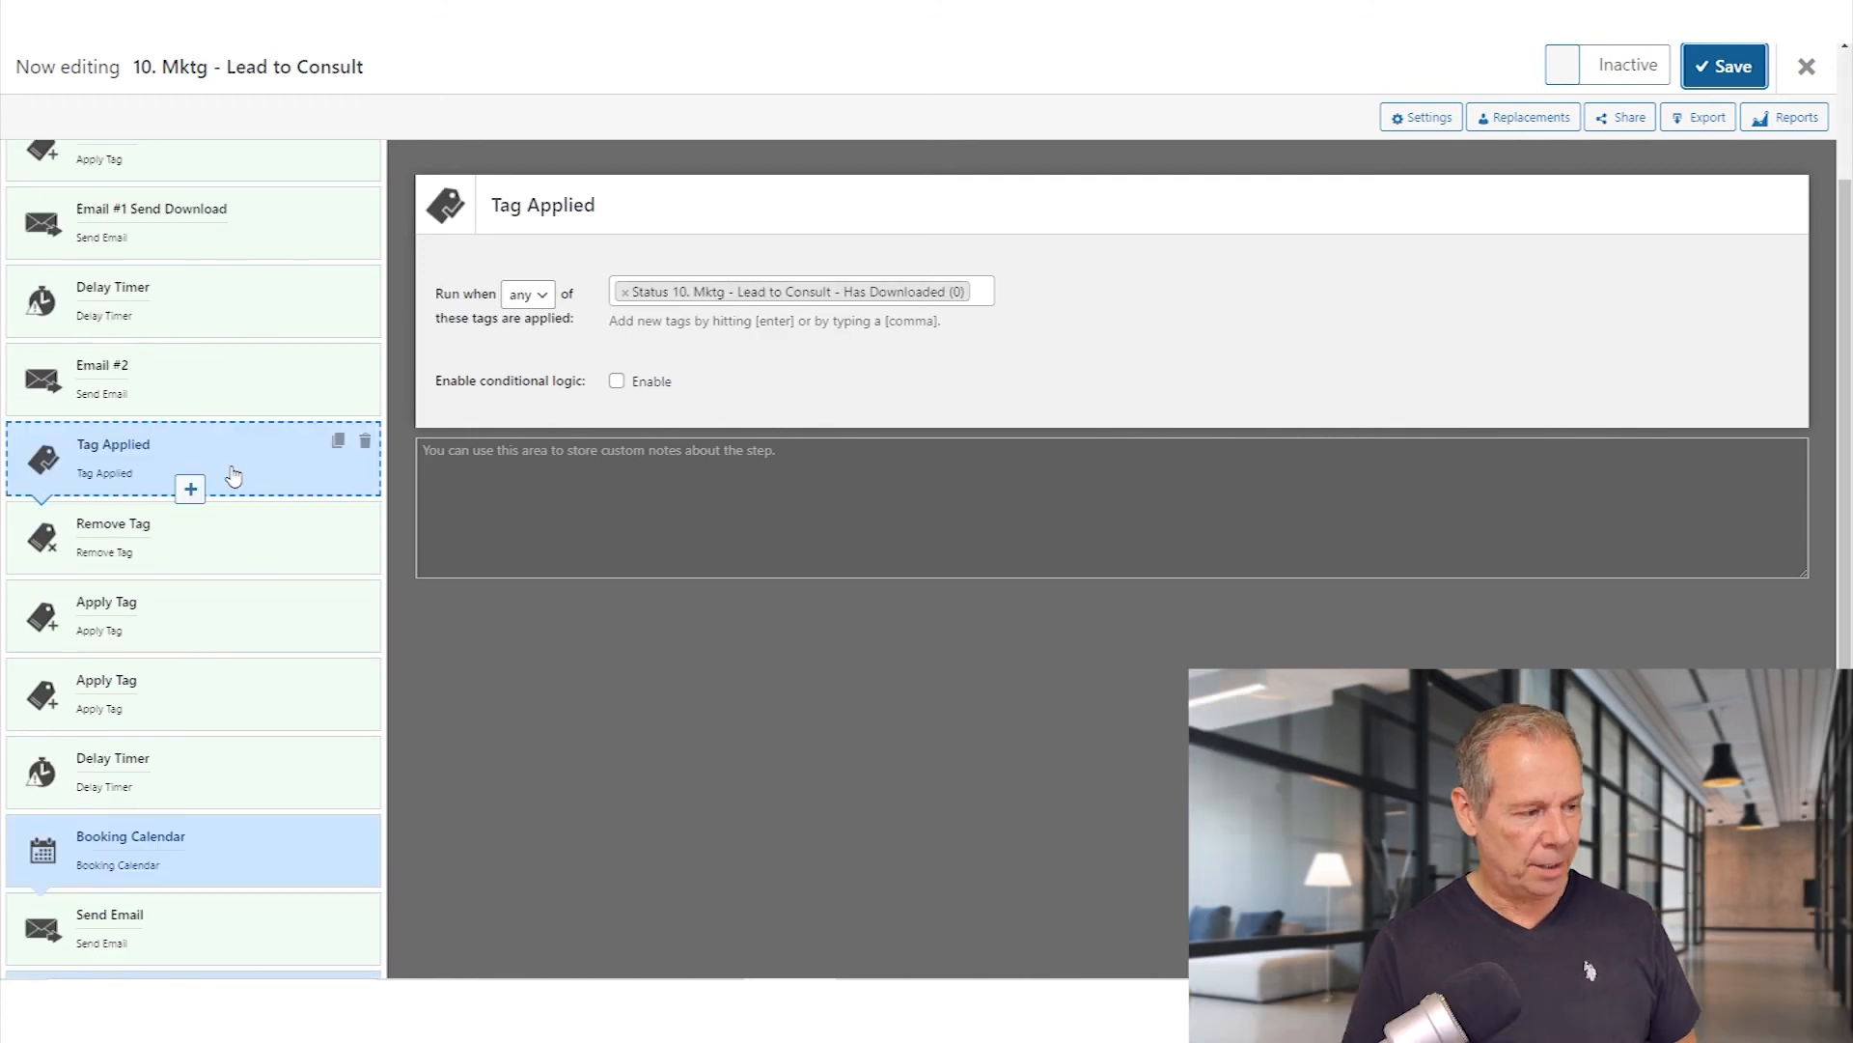
# Clear the "Has Downloaded" tag from the Remove Tag step that follows the second Tag Applied benchmark.
pyautogui.click(230, 537)
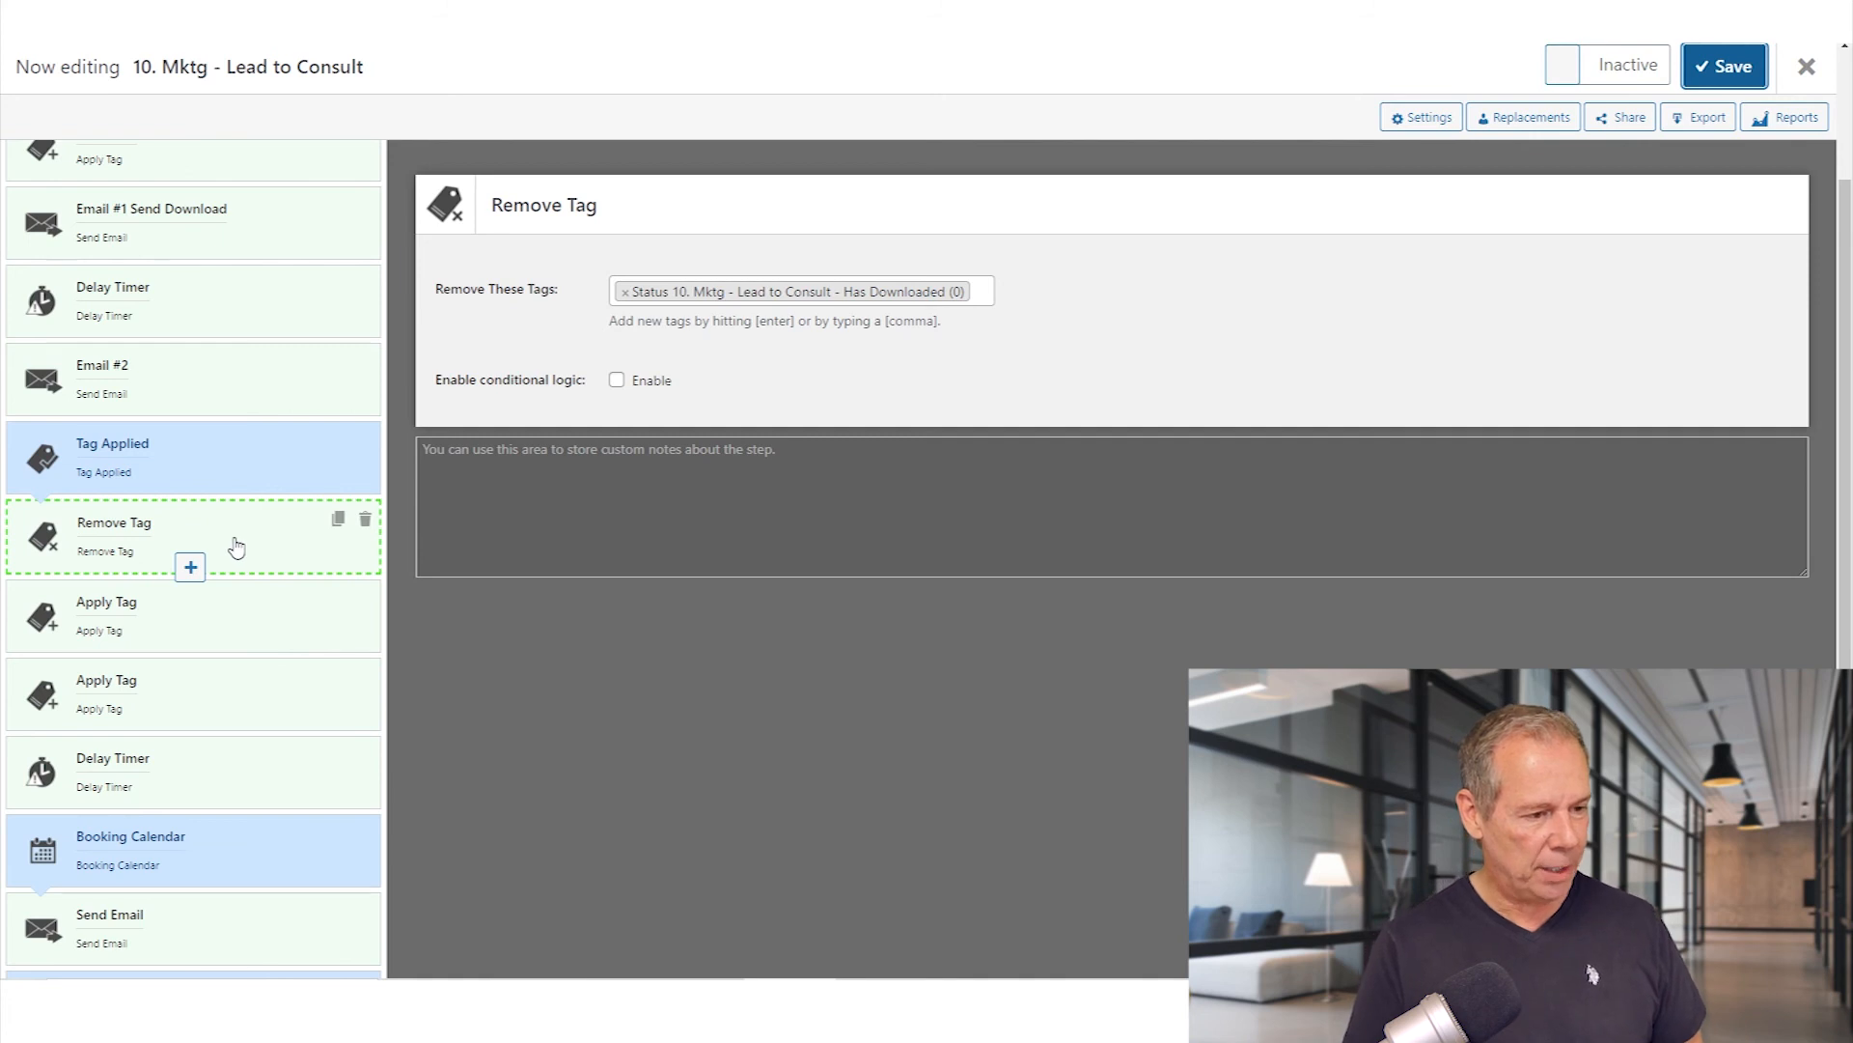
pyautogui.click(623, 294)
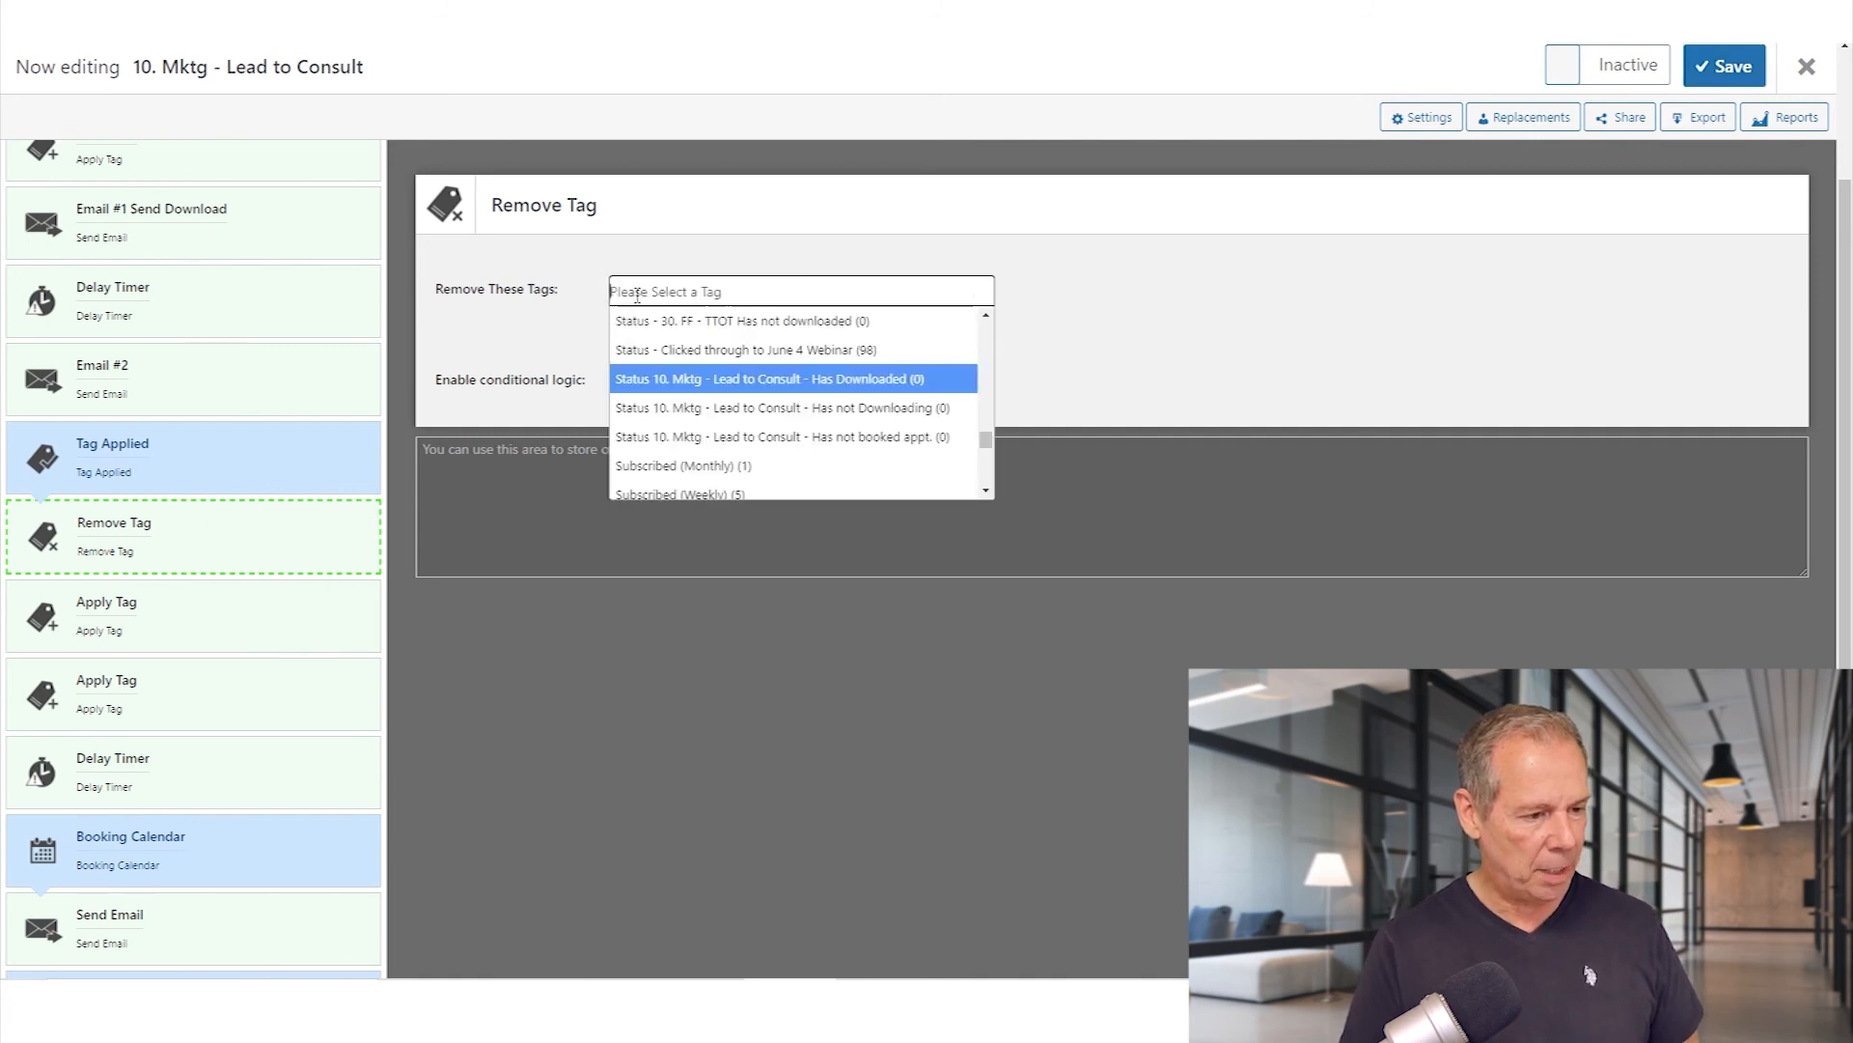
pyautogui.click(242, 545)
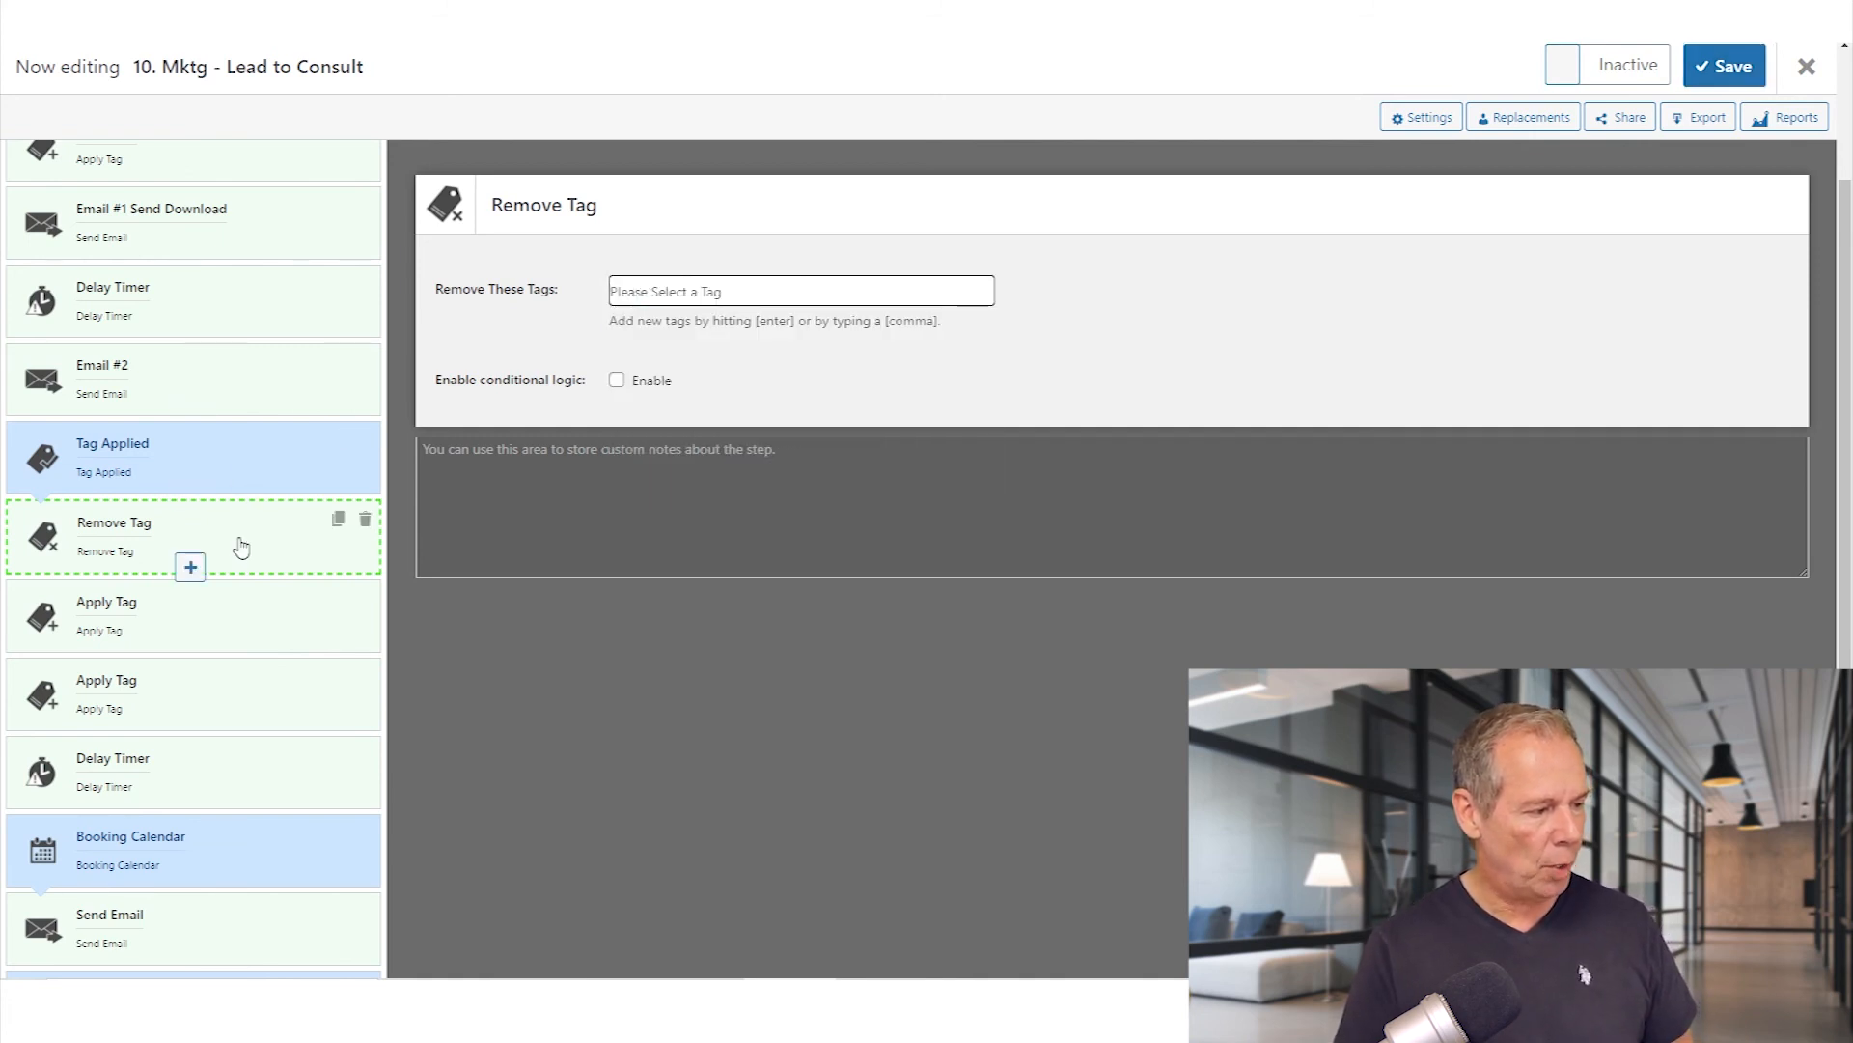
# Insert an Apply Tag action directly after the Booking Calendar benchmark and apply the tag "System - 10. Mktg - Lead to Consult Stop".
pyautogui.click(268, 614)
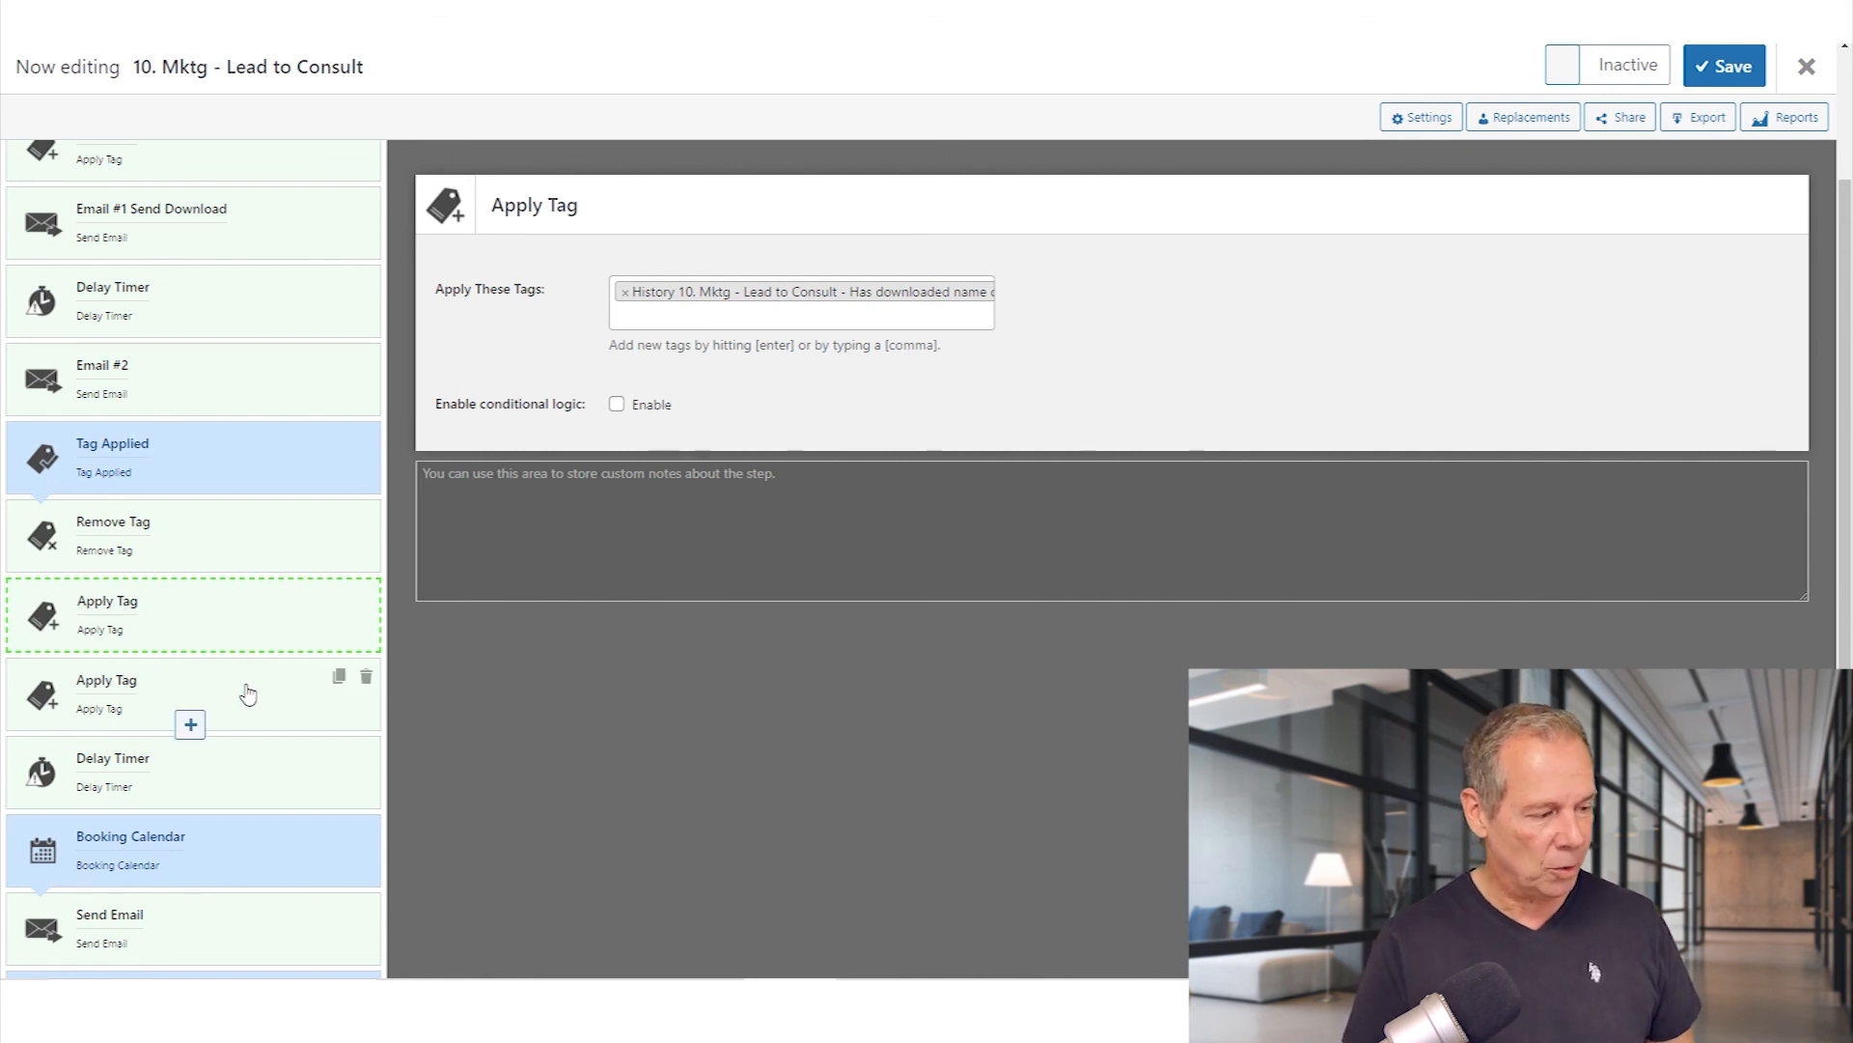
pyautogui.click(237, 773)
pyautogui.click(238, 850)
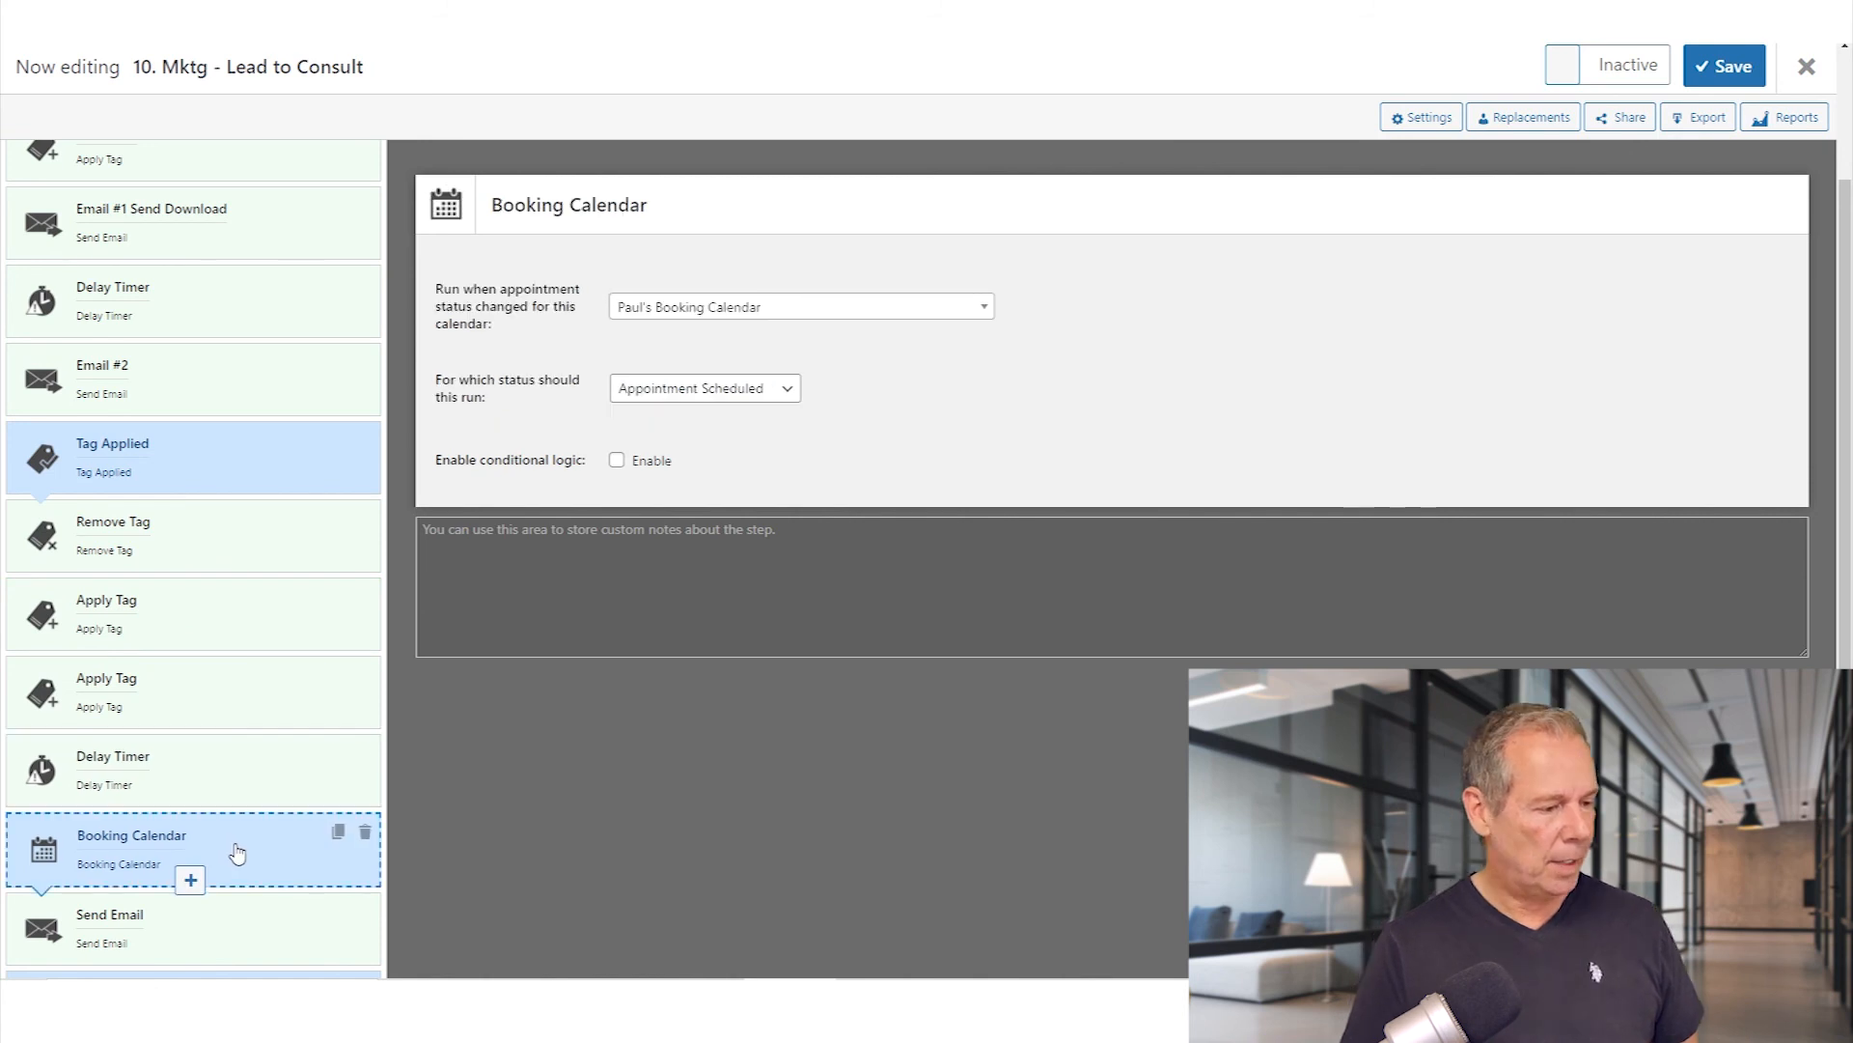
pyautogui.scroll(-1, 231, 874)
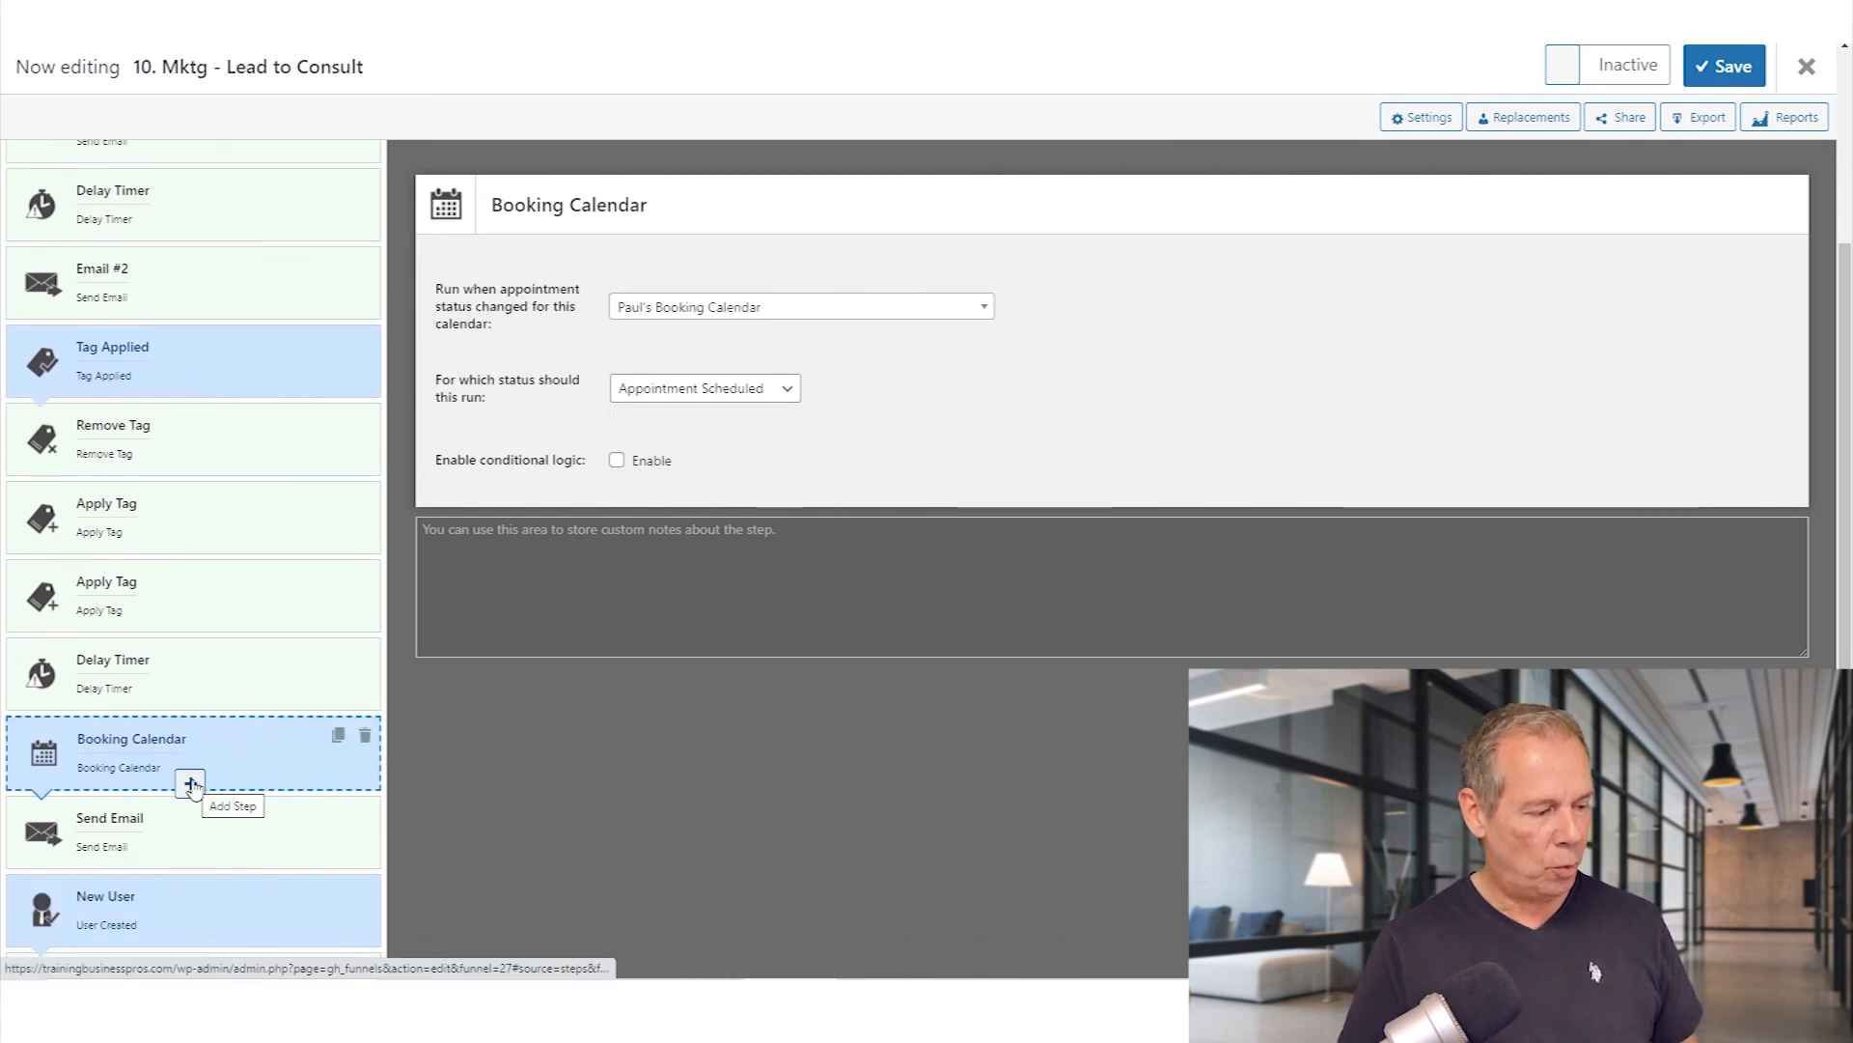
pyautogui.click(190, 784)
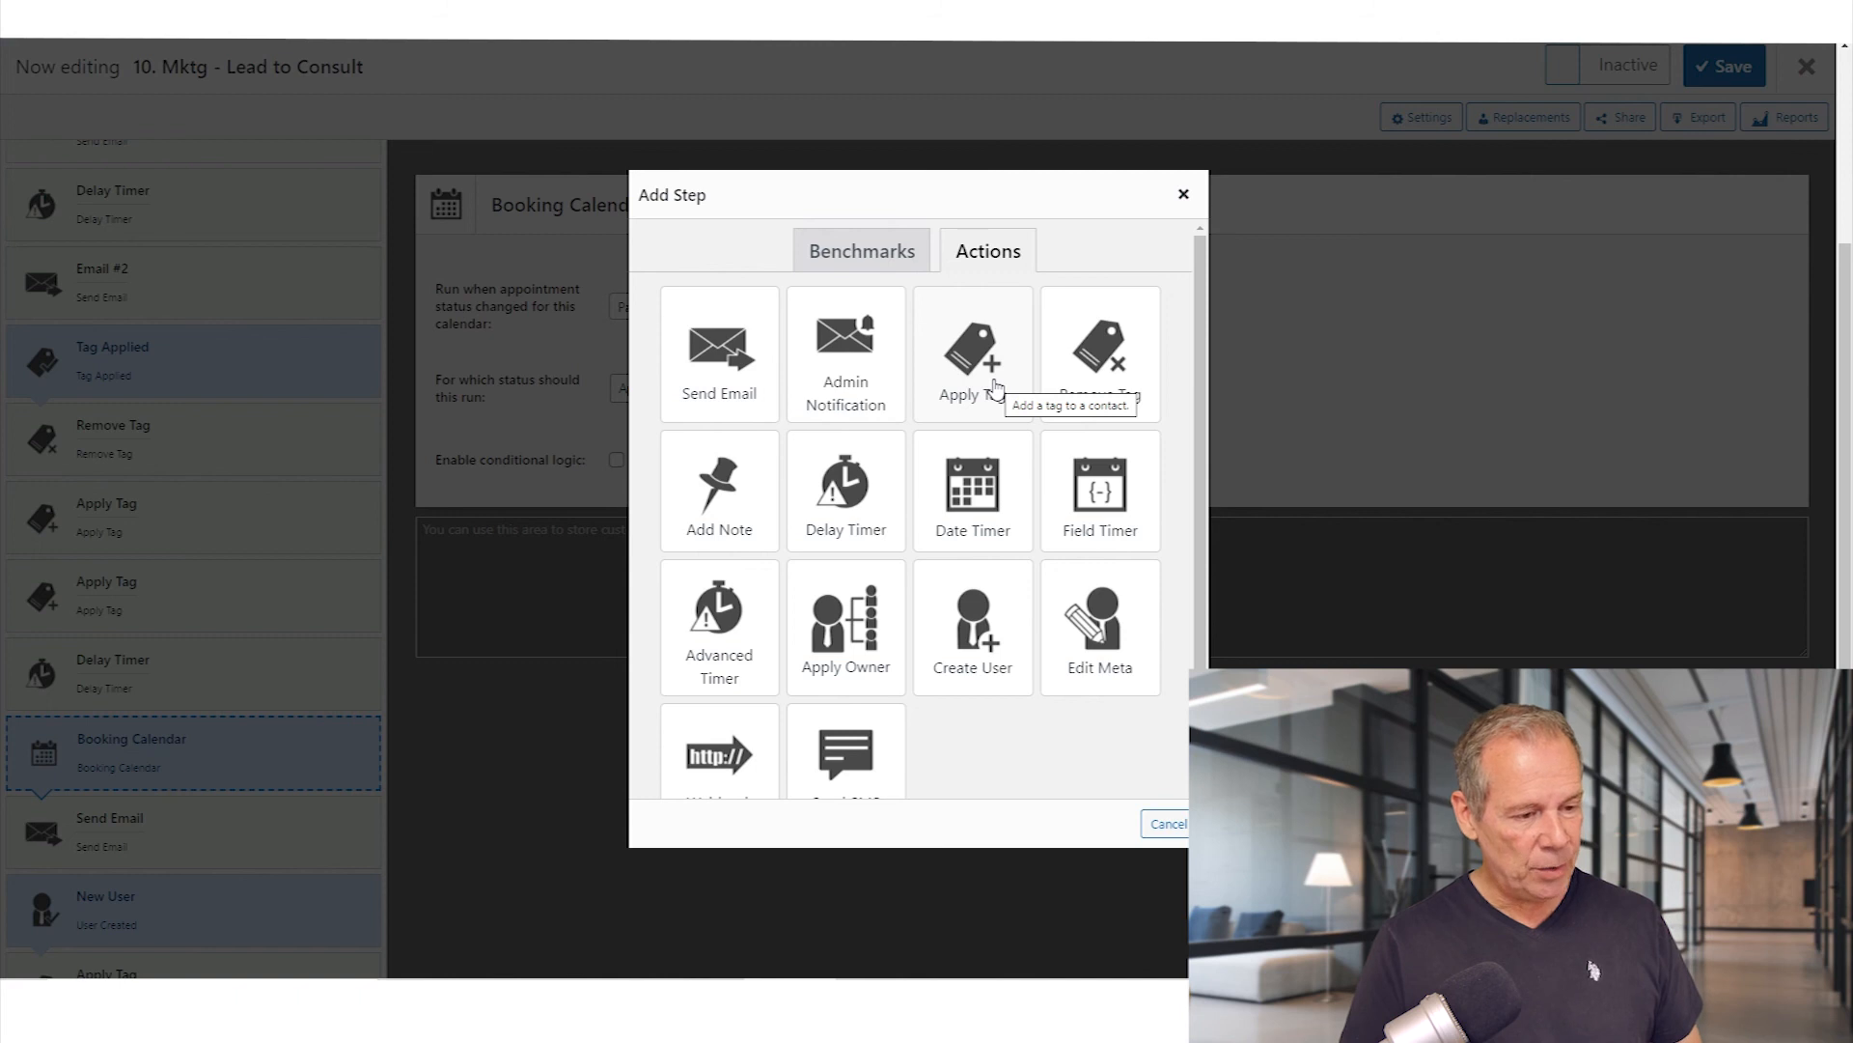
pyautogui.click(973, 357)
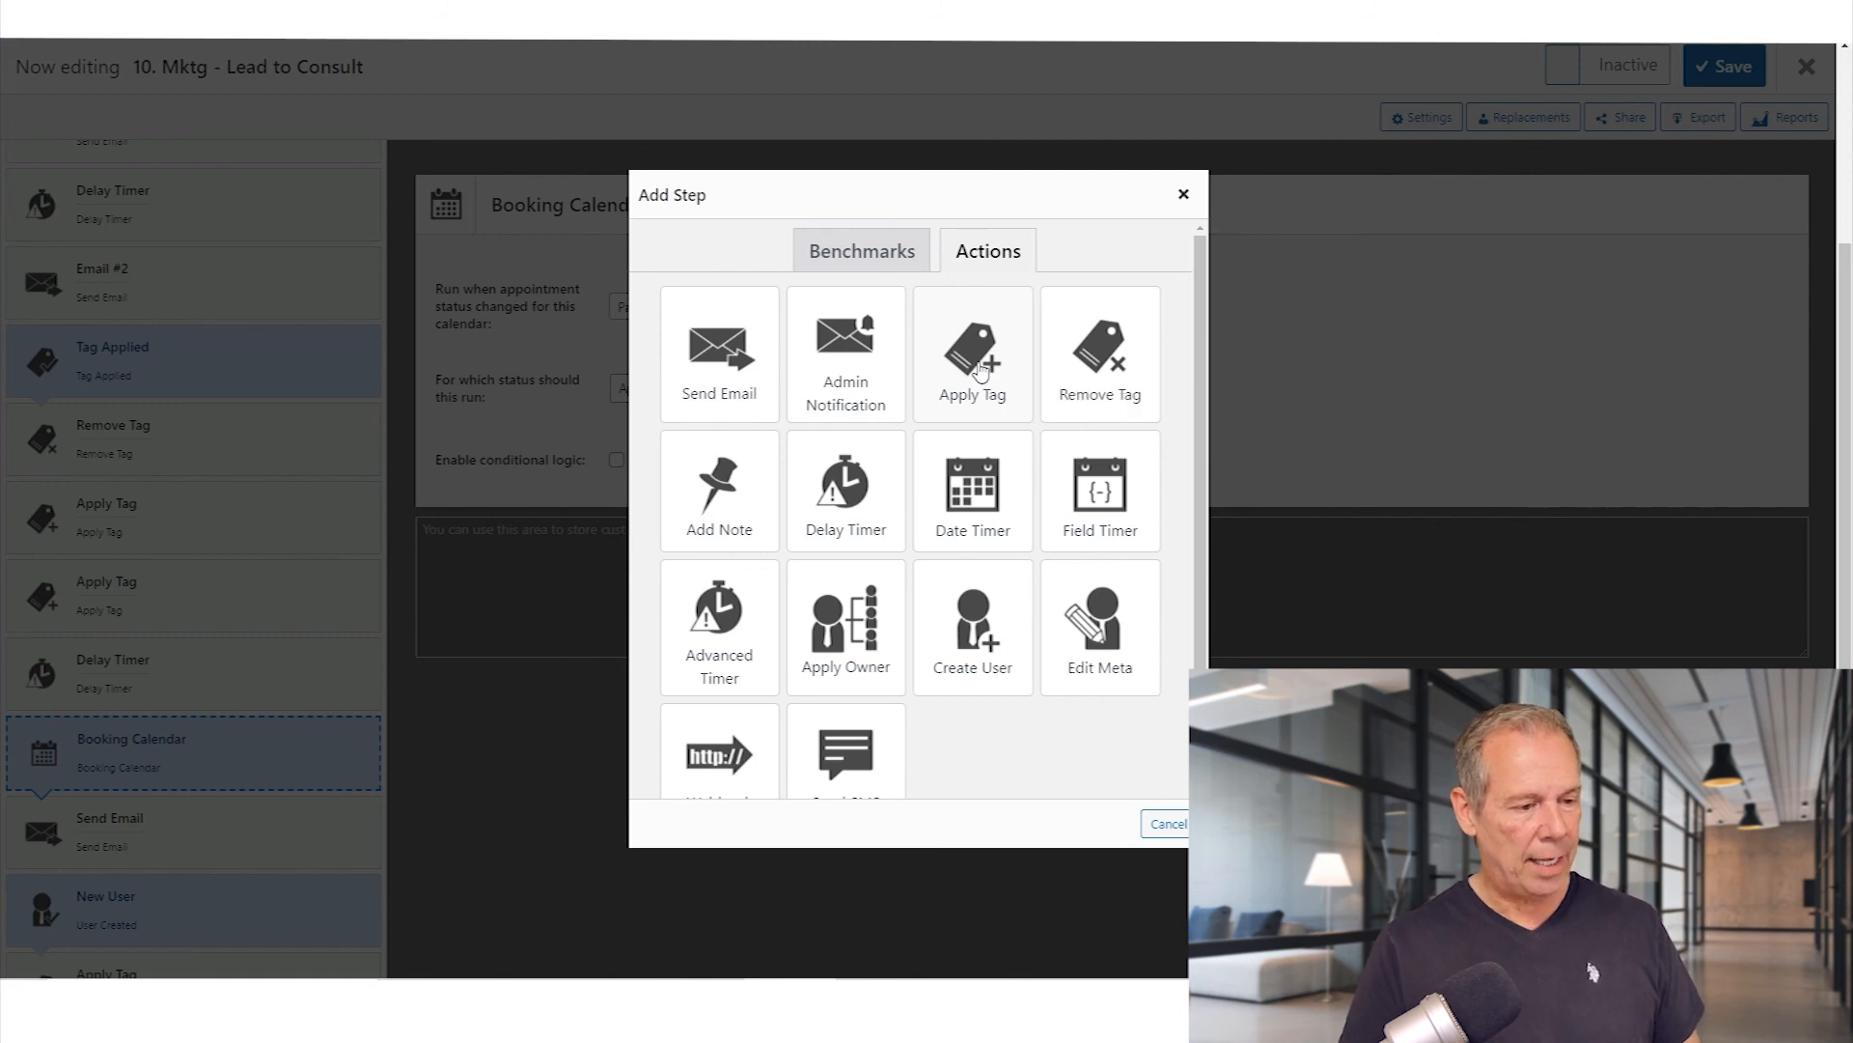
pyautogui.click(803, 291)
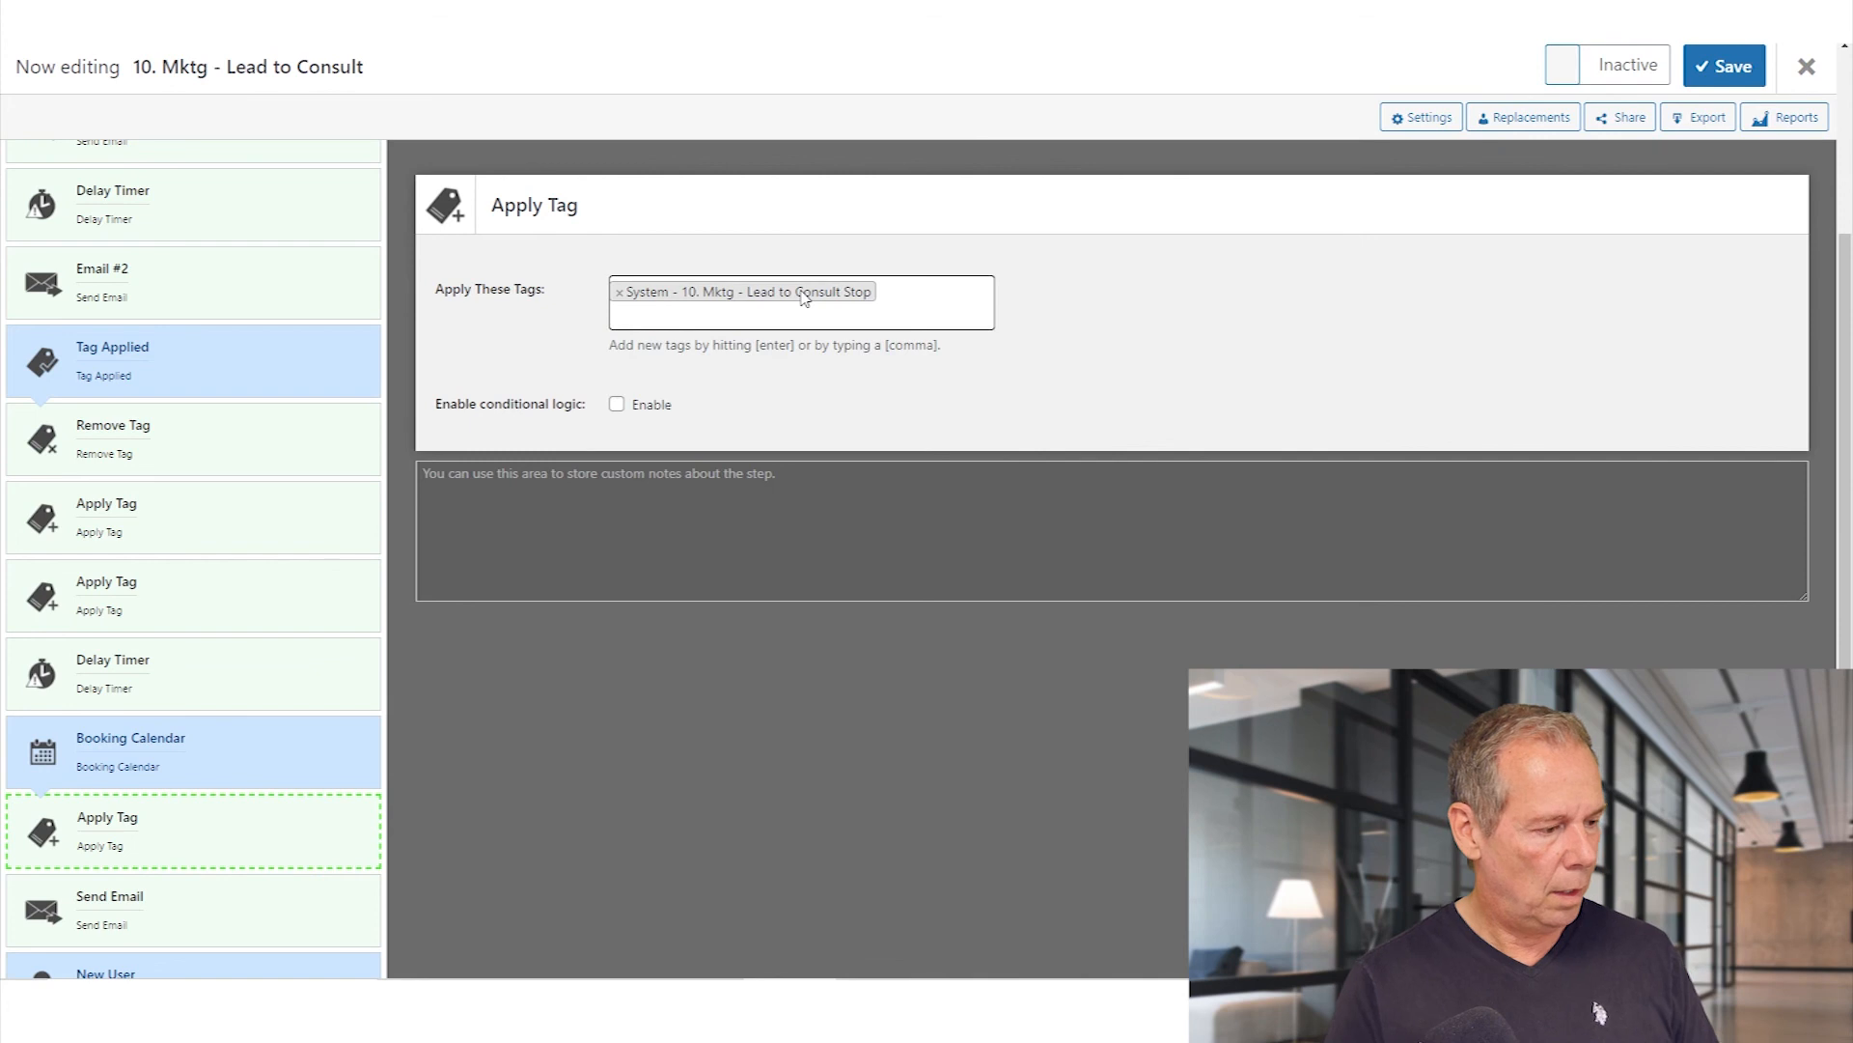
# Insert a Tag Applied benchmark for "System - 10. Mktg - Lead to Consult Stop" after that Apply Tag, and move Send Email between Delay Timer and Booking Calendar.
pyautogui.moveTo(171, 831)
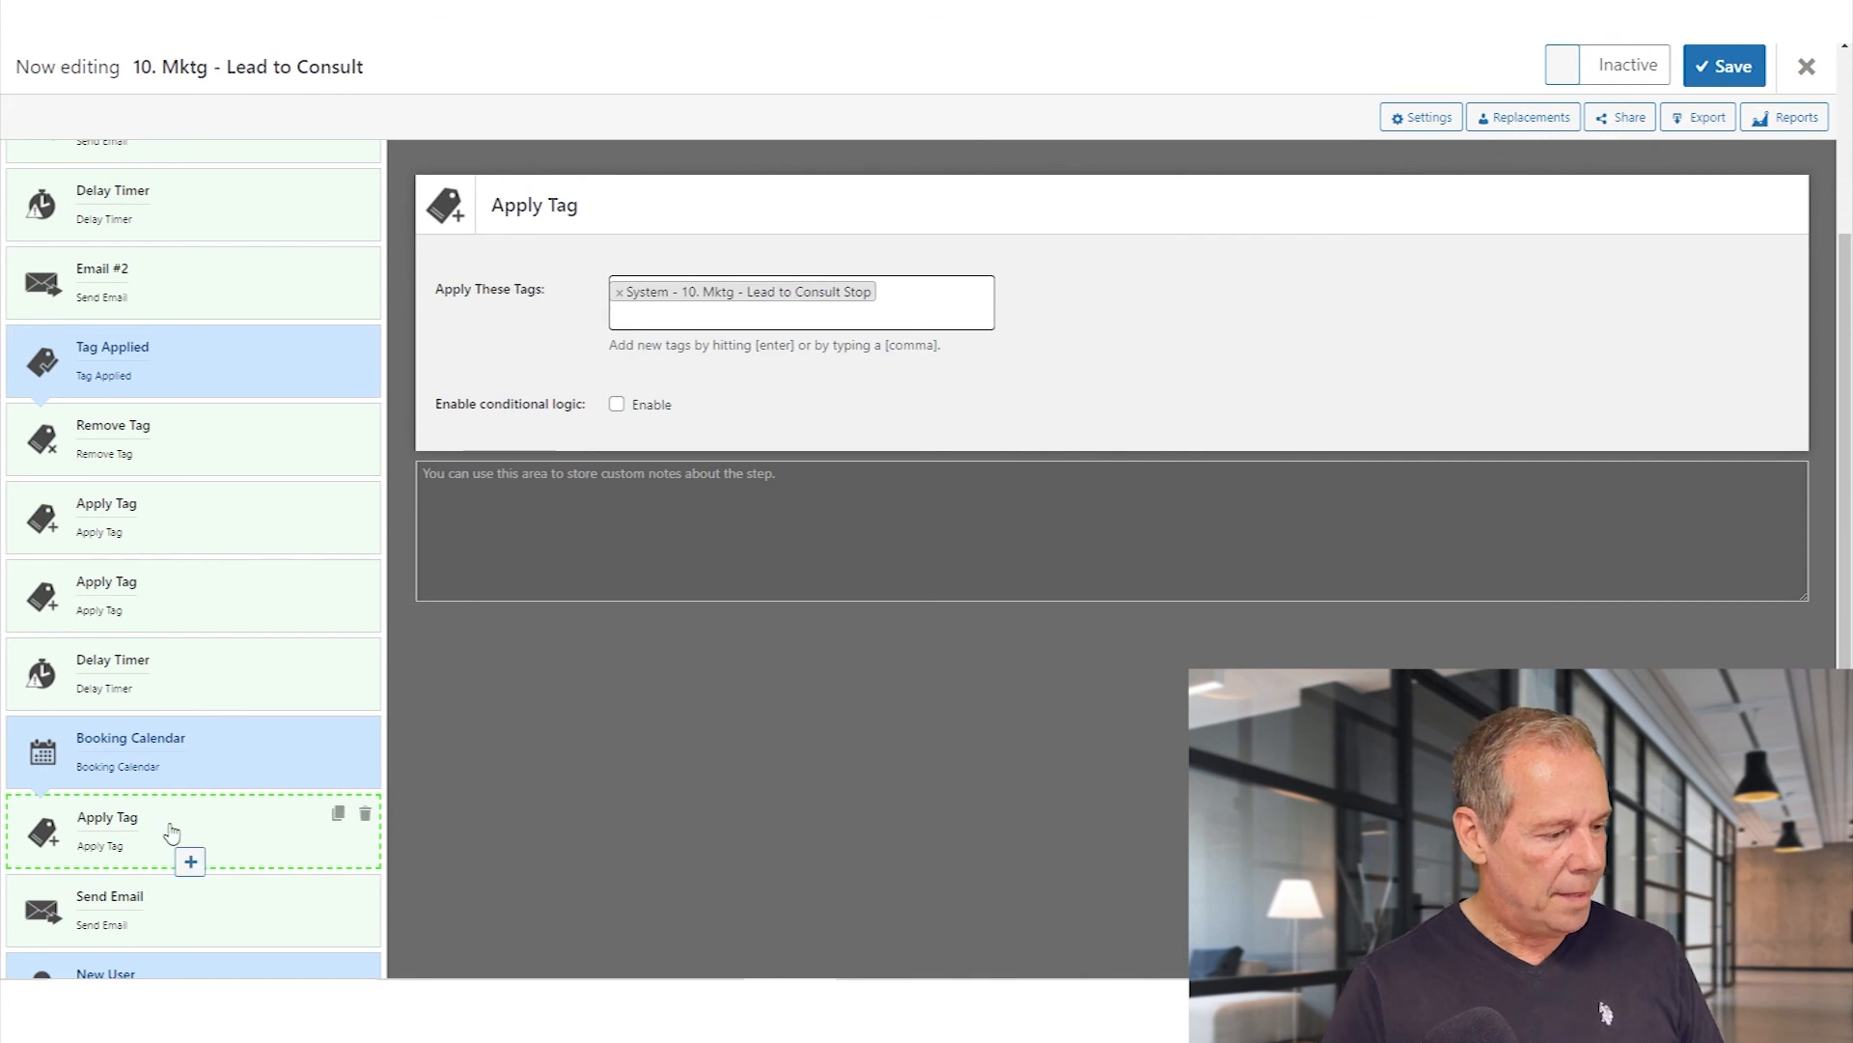
pyautogui.click(189, 862)
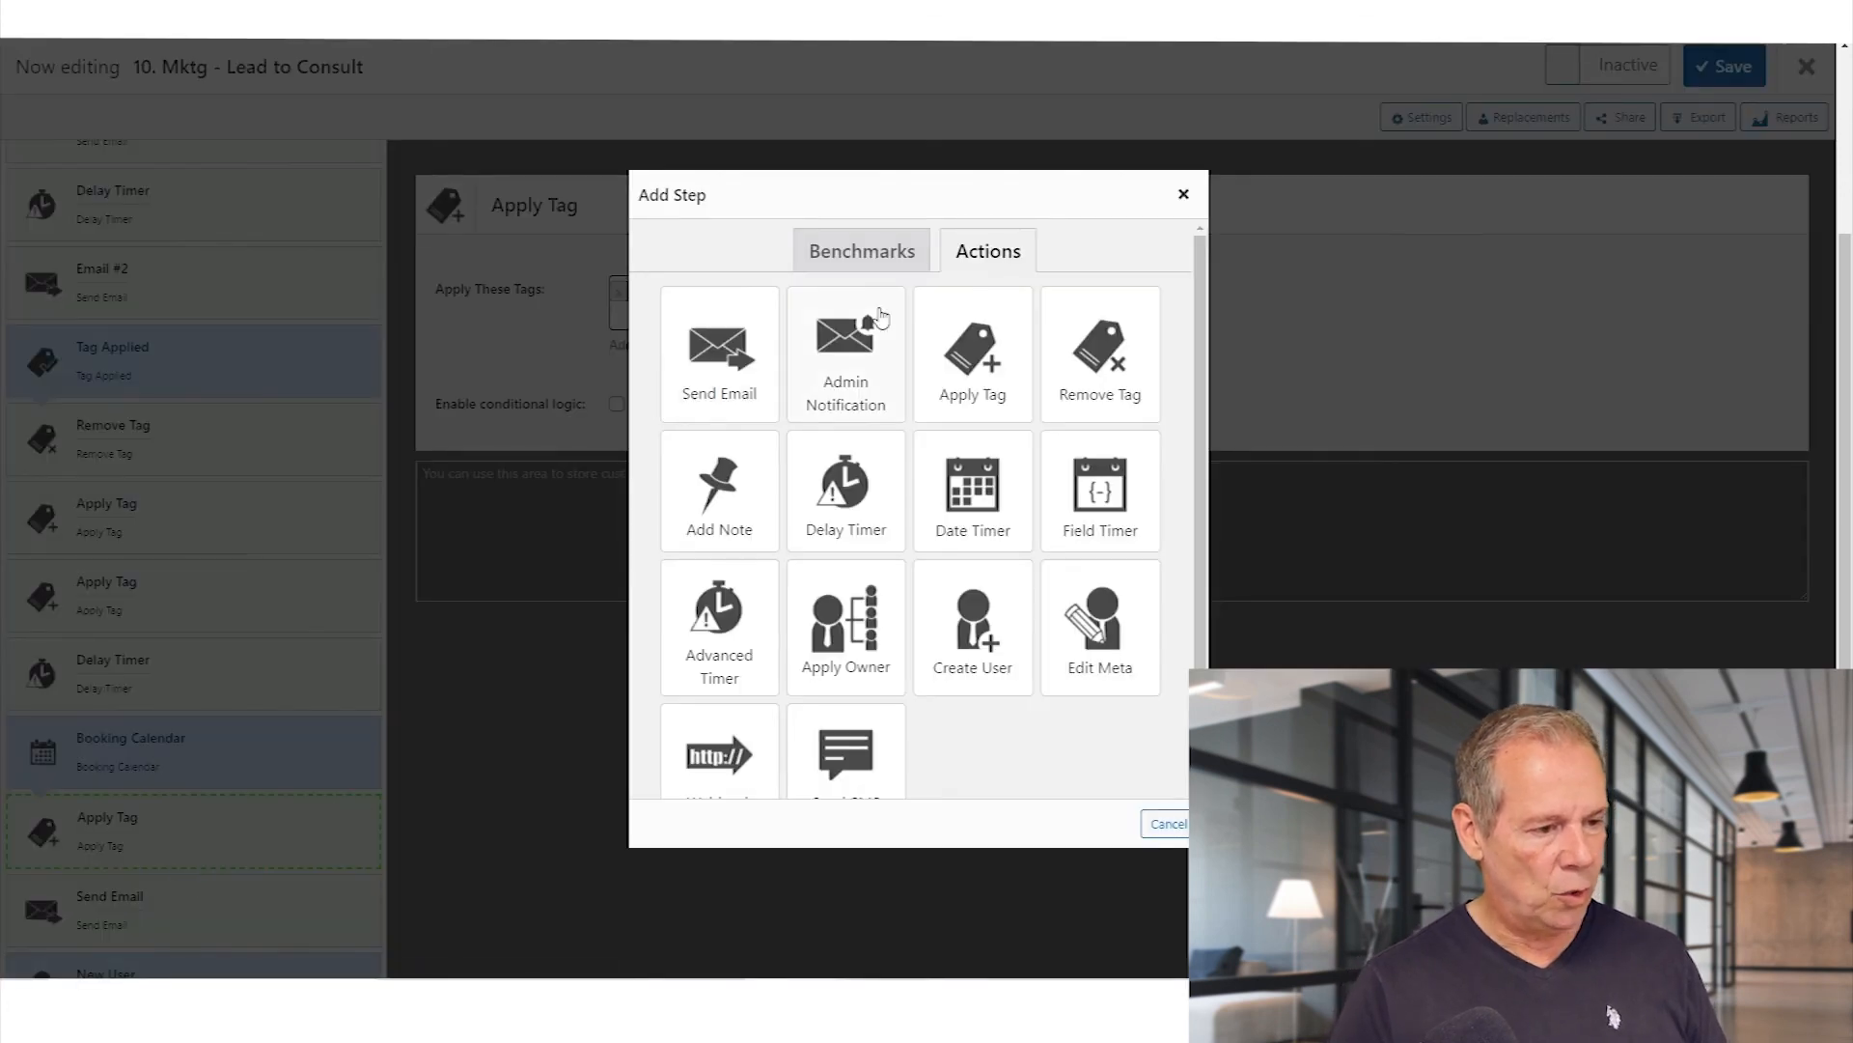
pyautogui.click(851, 261)
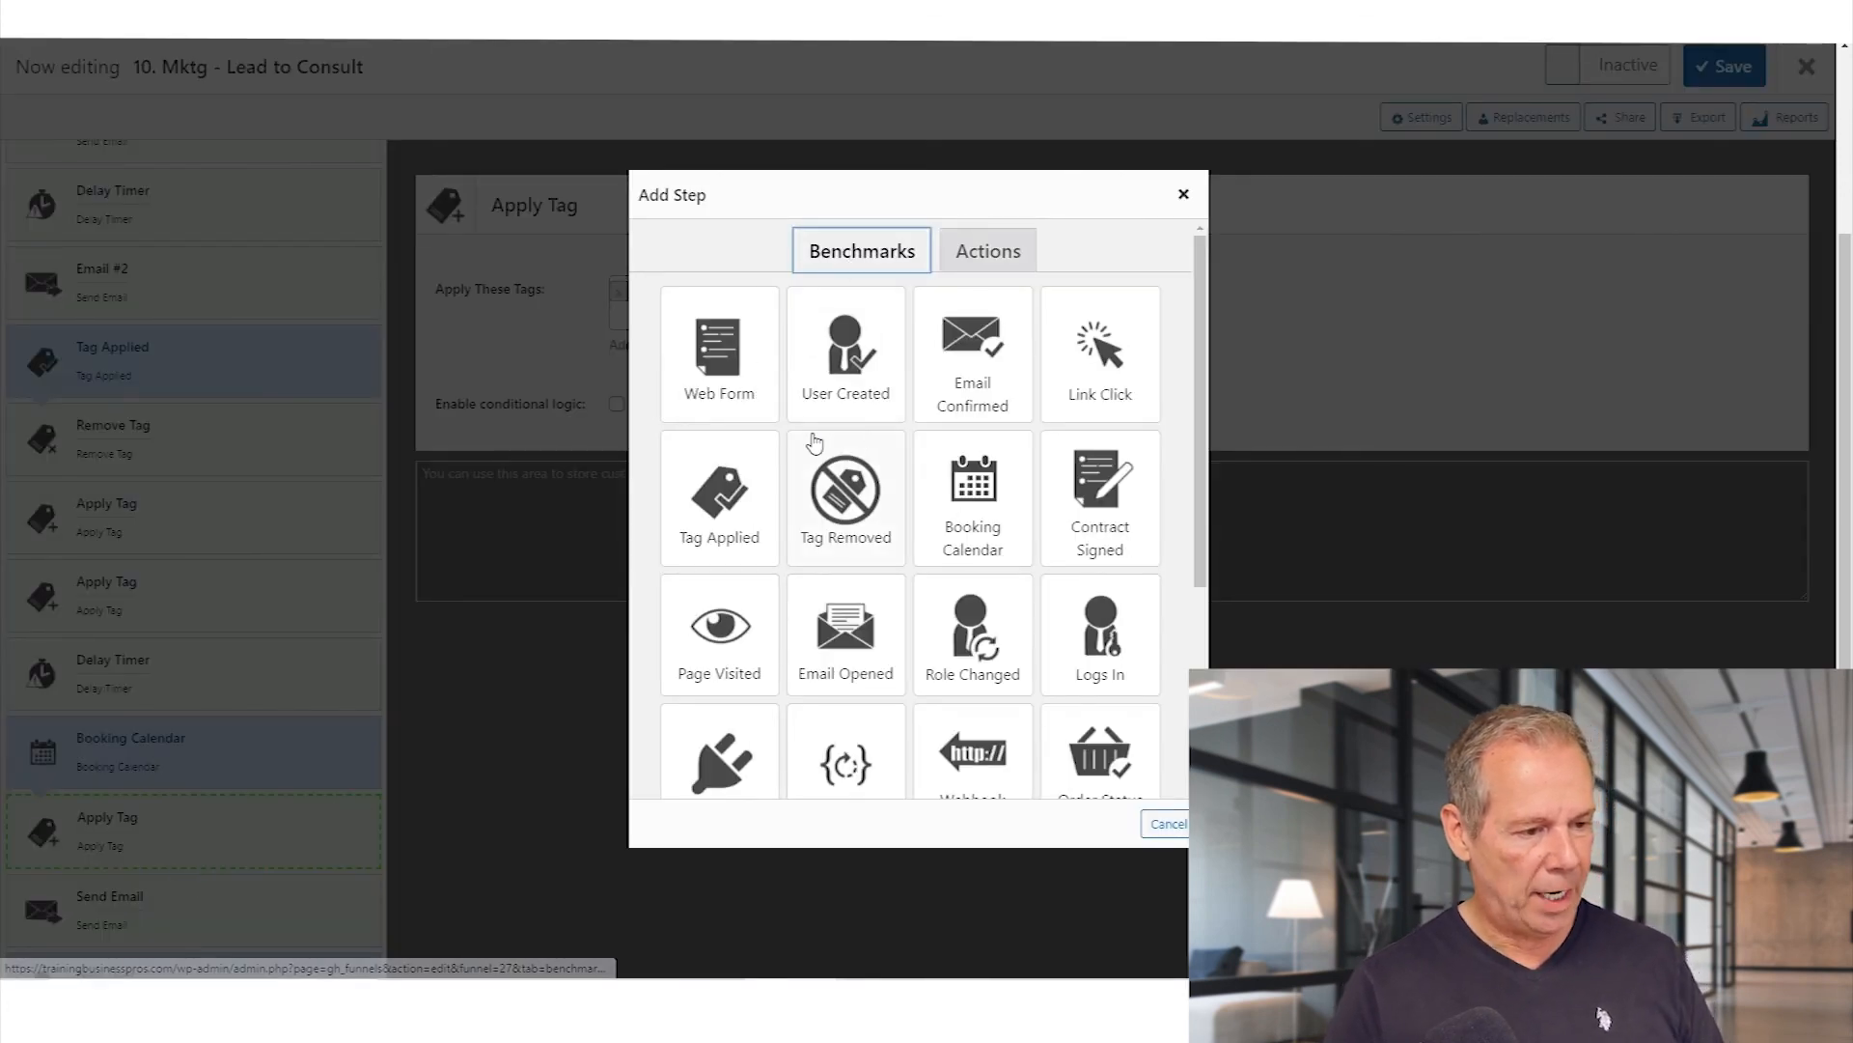
pyautogui.click(733, 504)
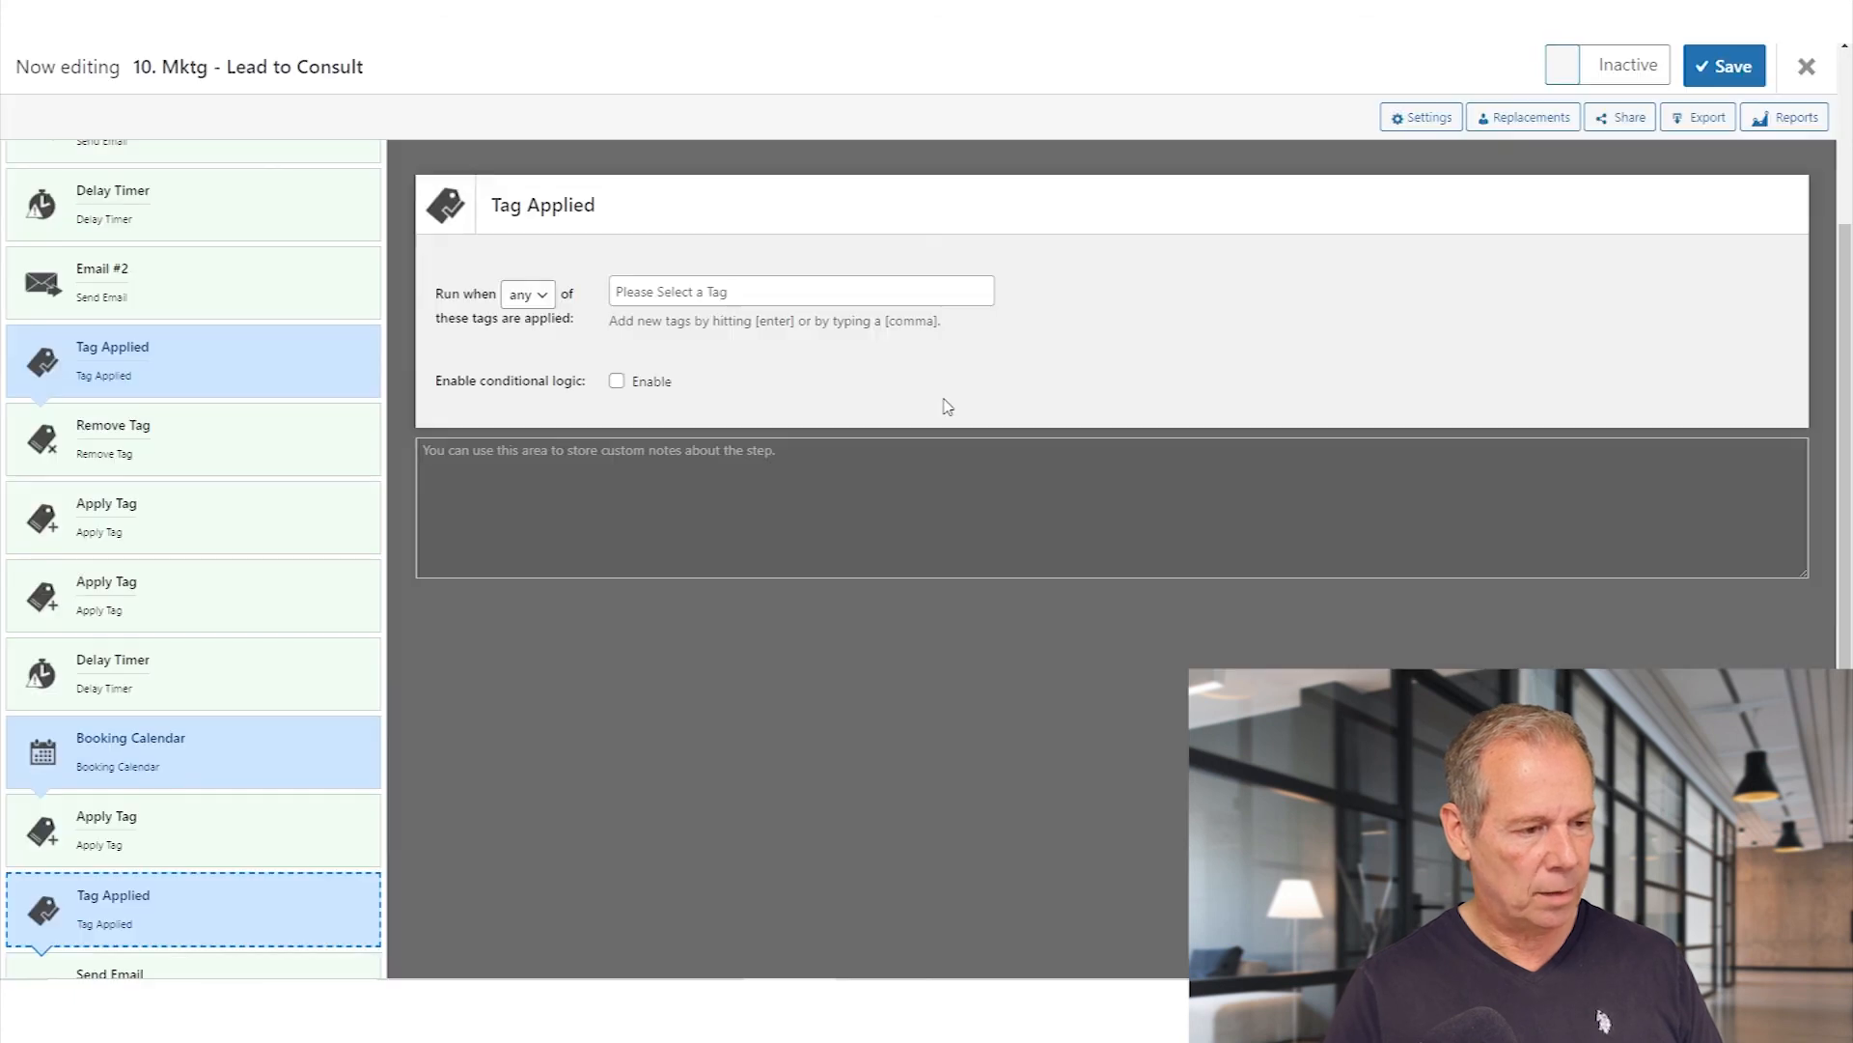
pyautogui.click(807, 299)
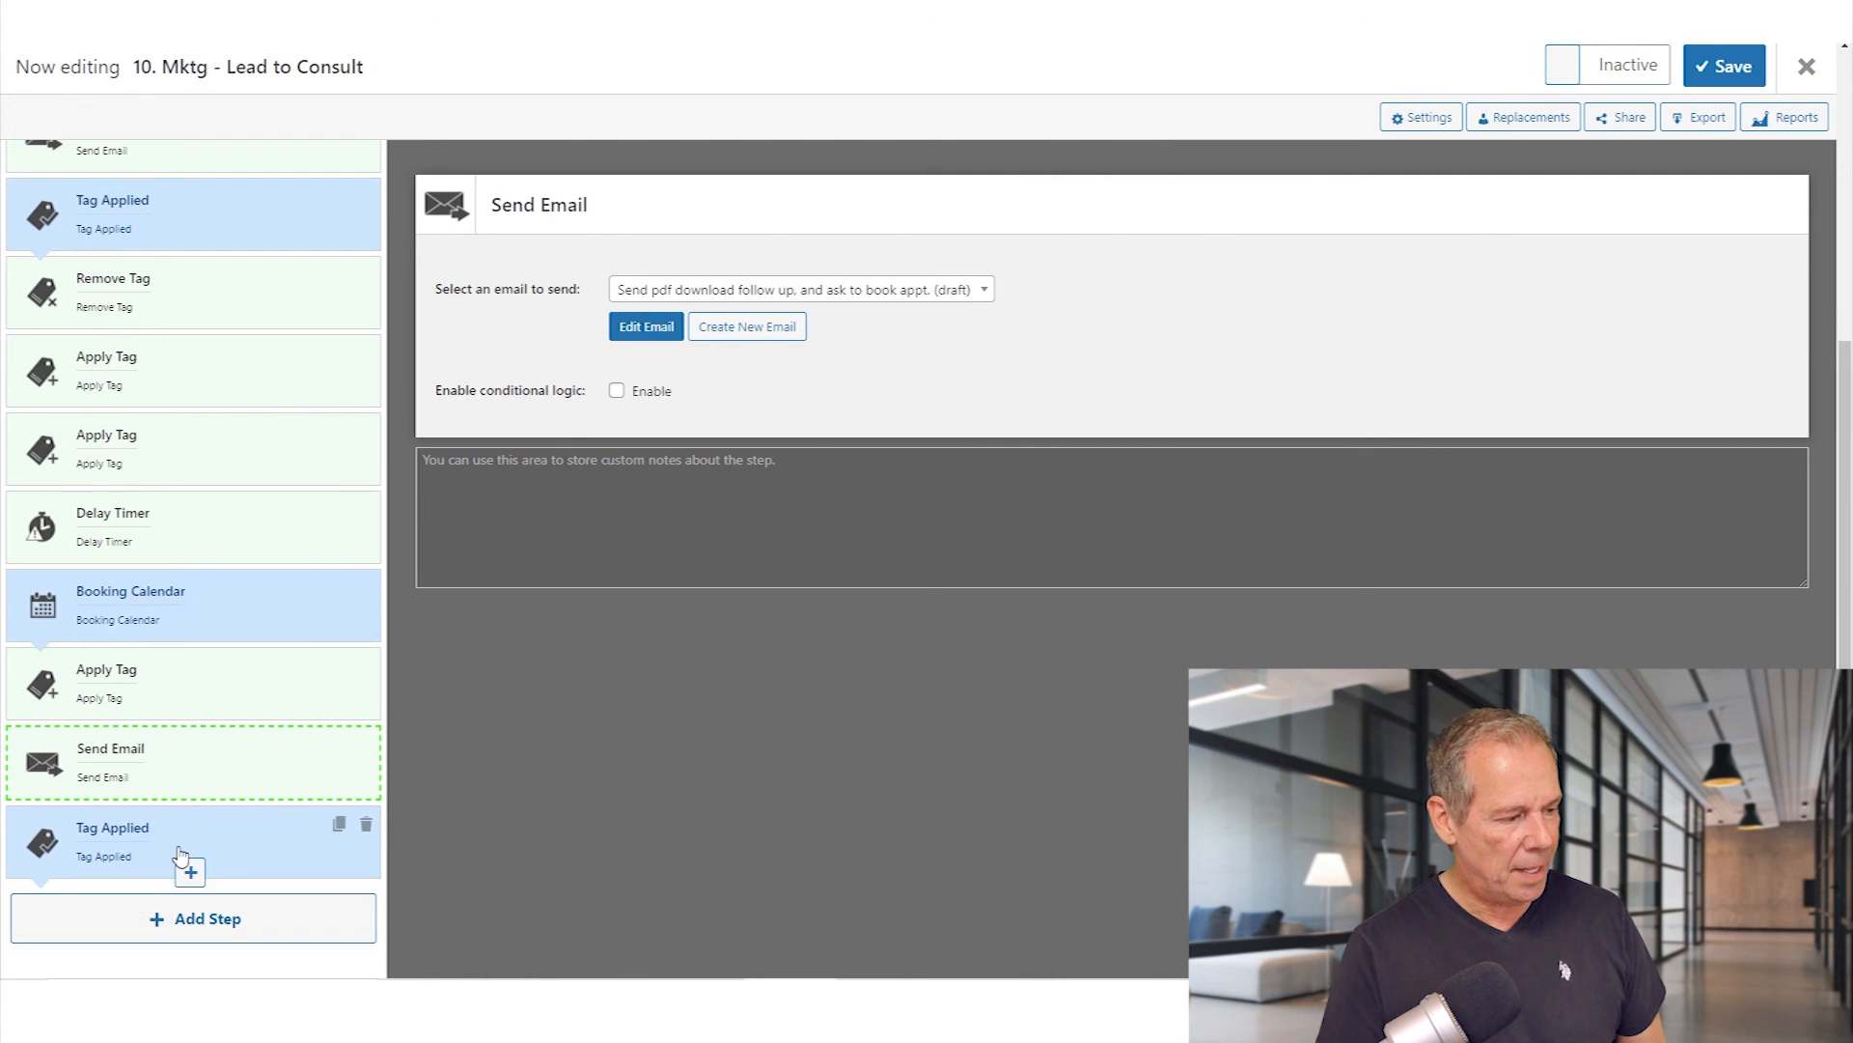
pyautogui.click(182, 856)
pyautogui.moveTo(188, 780); pyautogui.dragTo(226, 668)
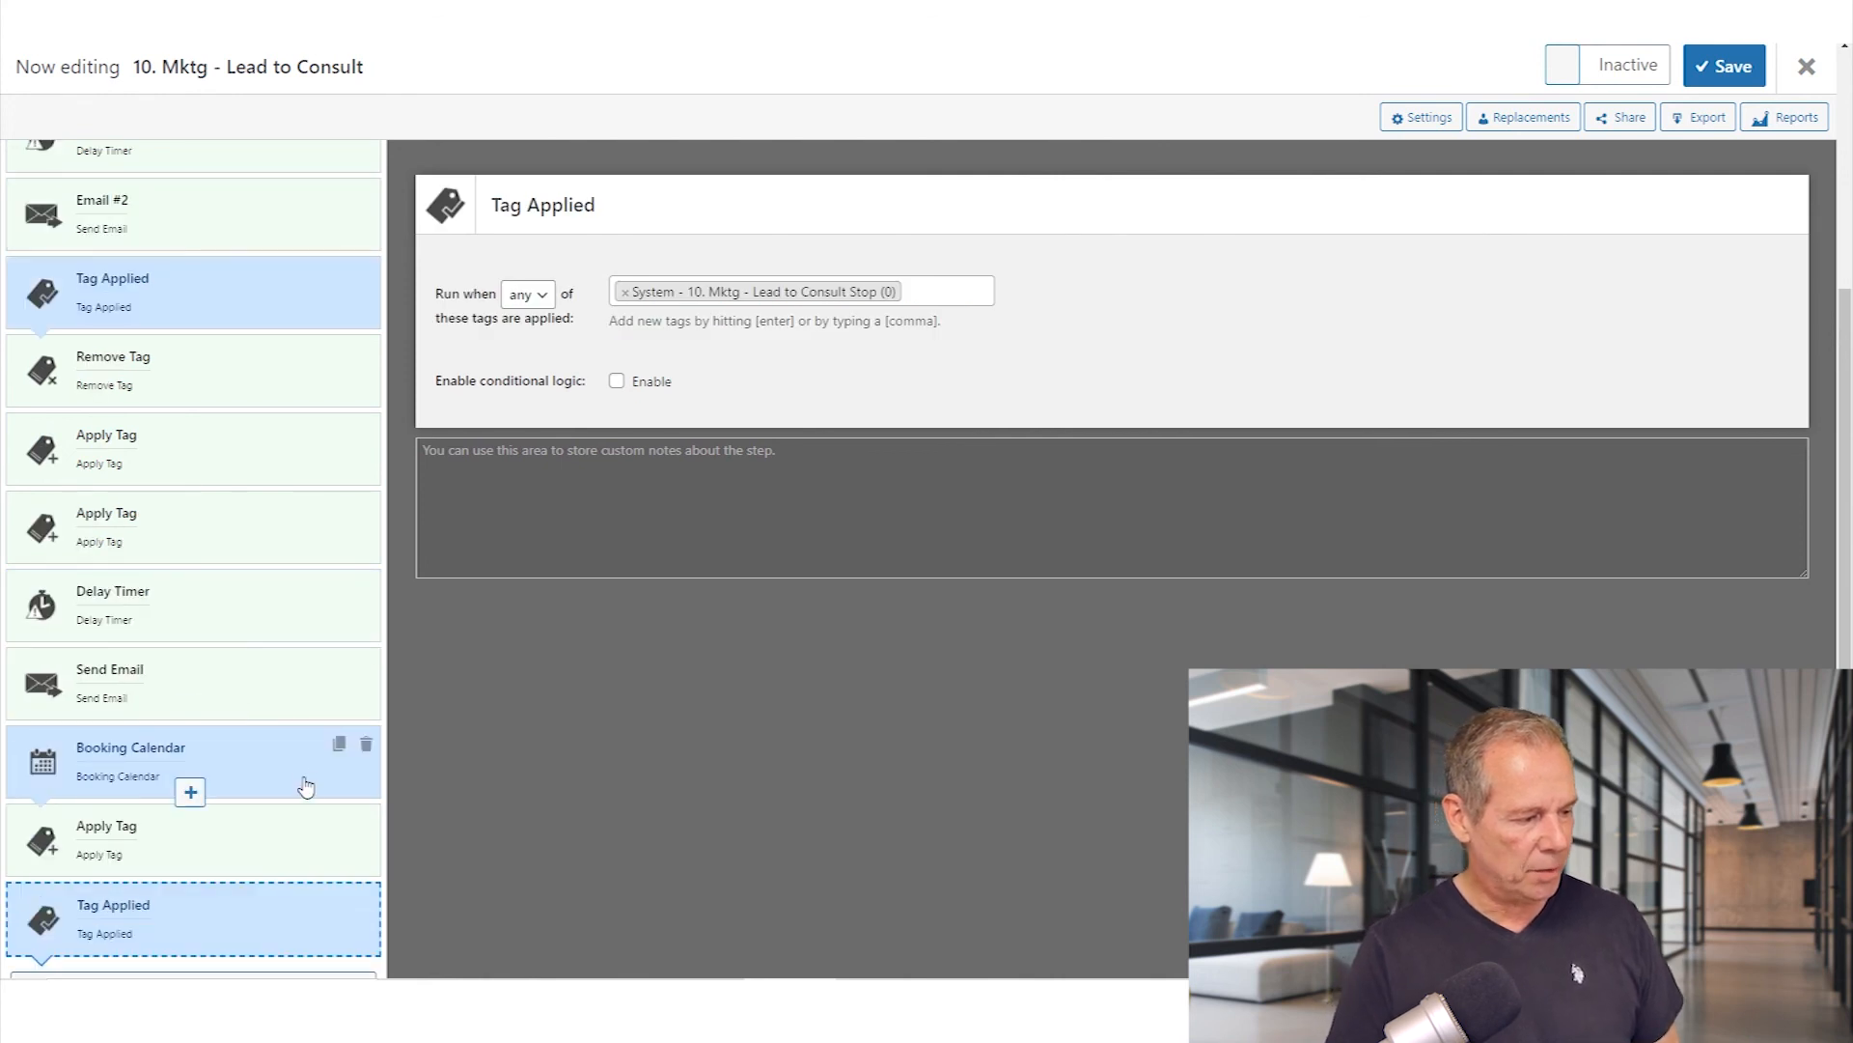
# Add an Apply Tag action after the last Tag Applied benchmark at the end of the funnel.
pyautogui.scroll(-1, 273, 894)
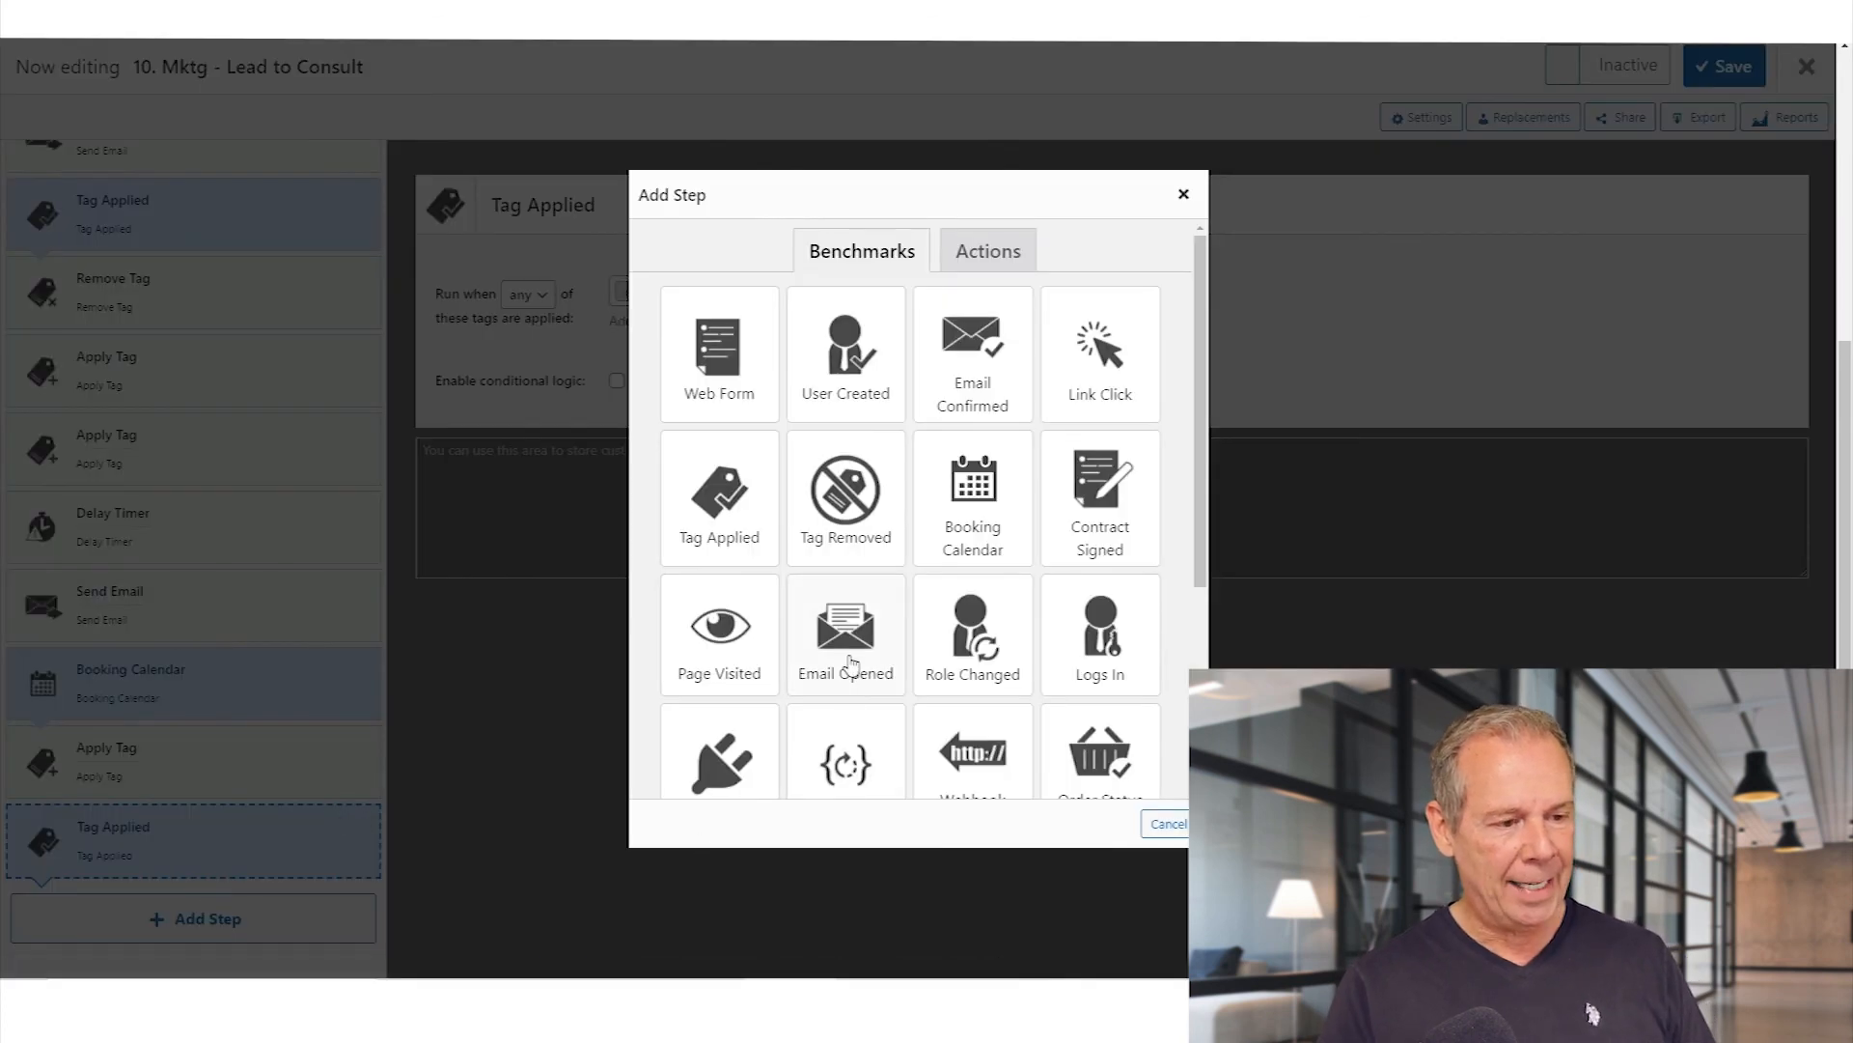
pyautogui.click(986, 259)
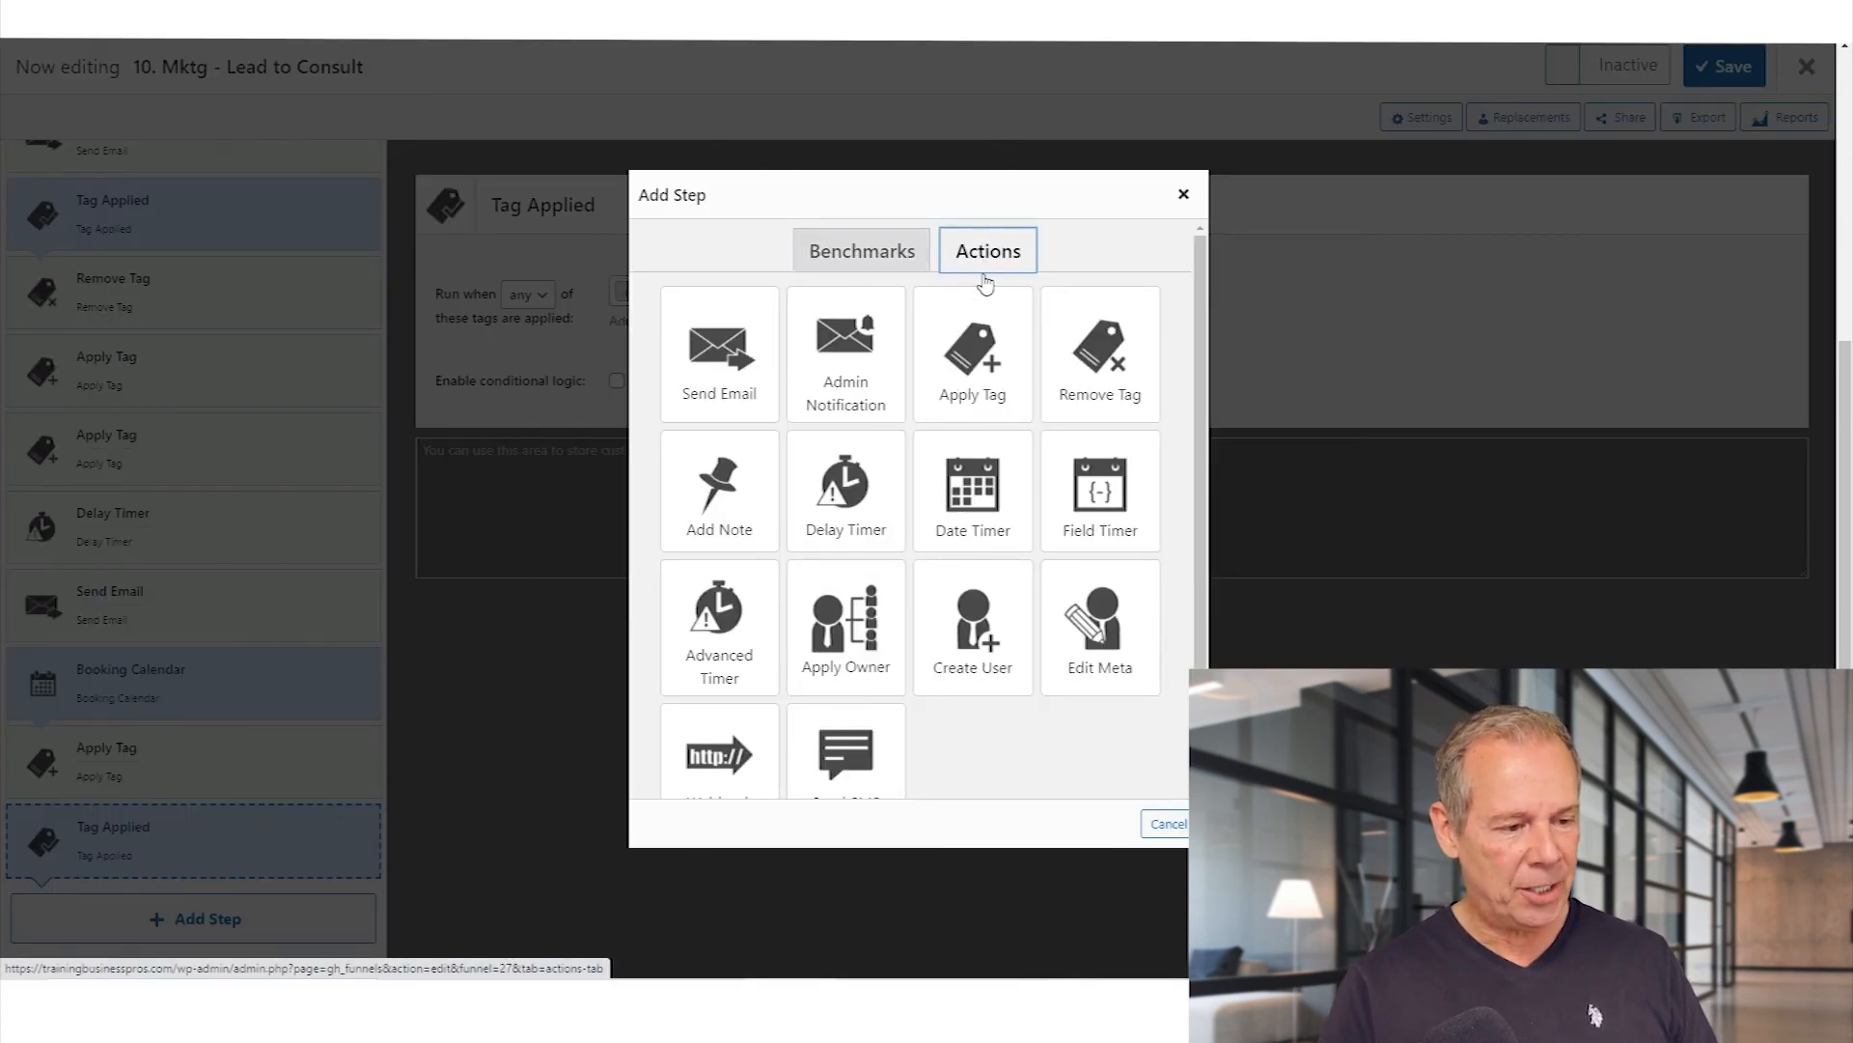
pyautogui.click(970, 381)
# Create the tag "System - 30. Fulfillment - Ask for Google Review" in the final Apply Tag action.
pyautogui.click(716, 290)
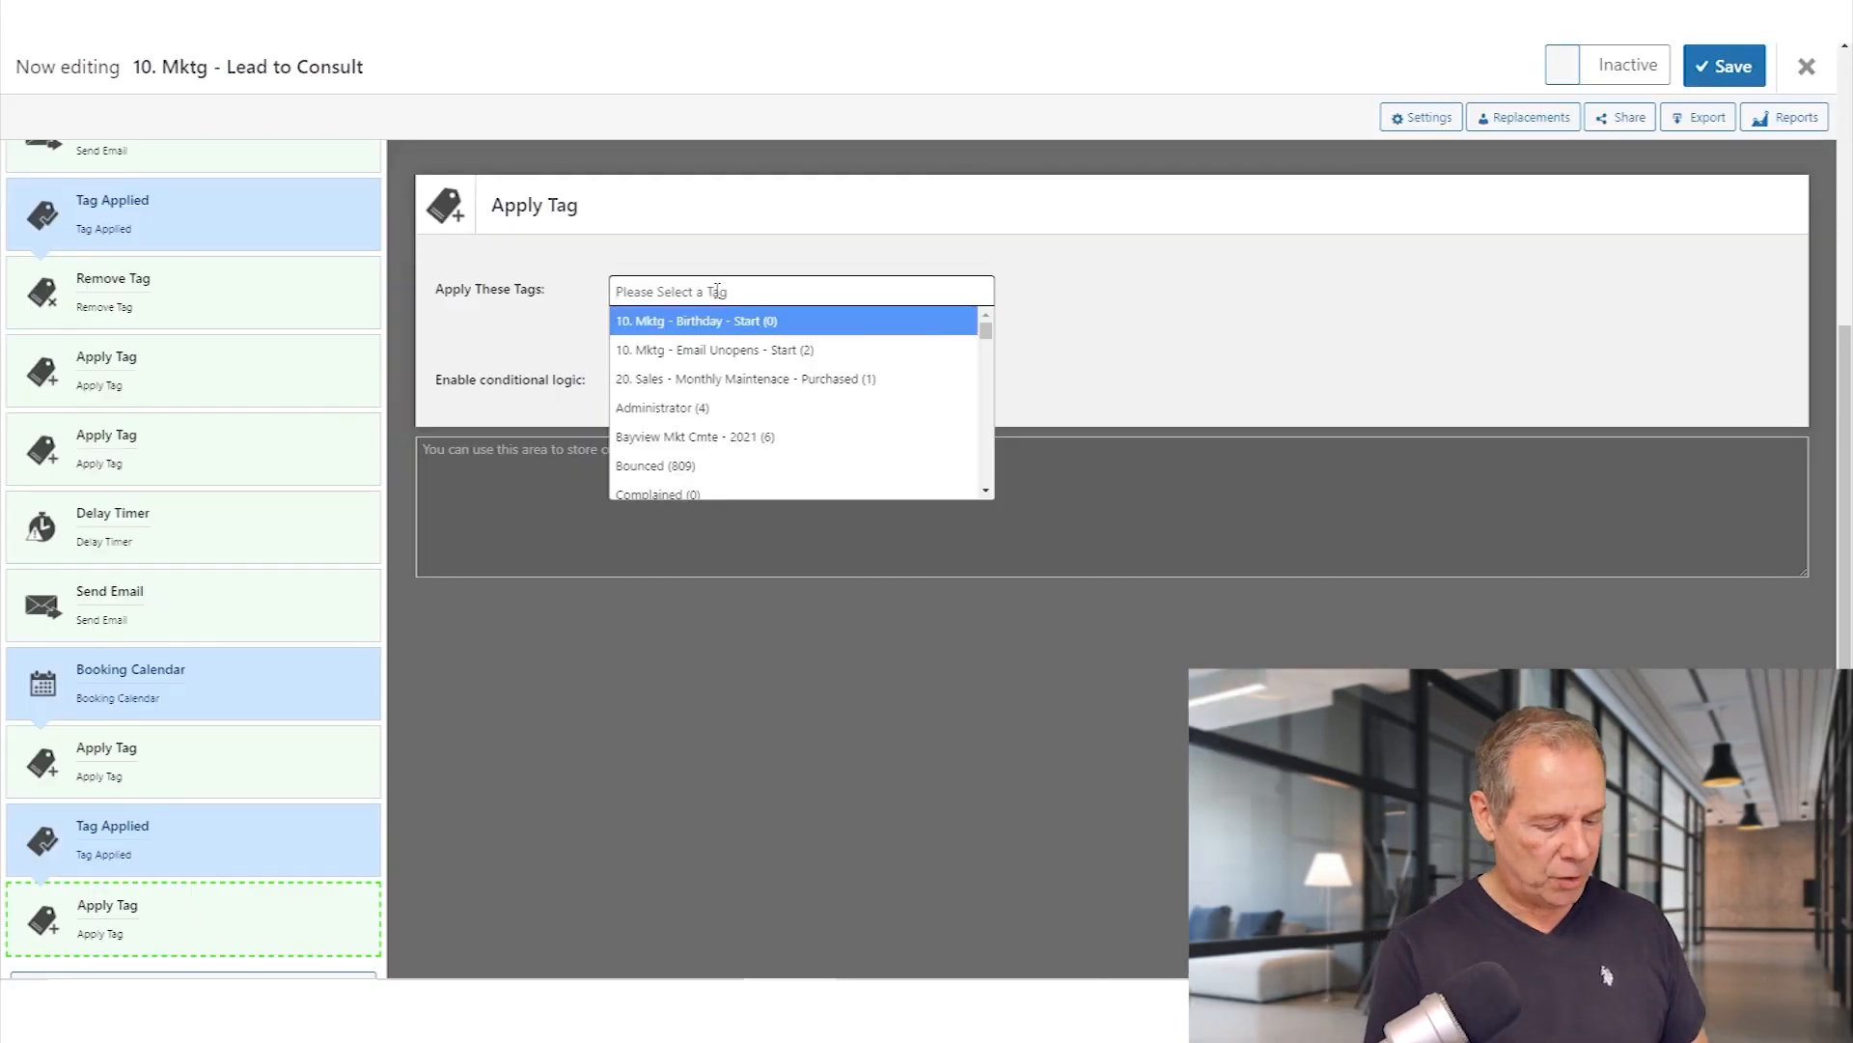
pyautogui.write('system')
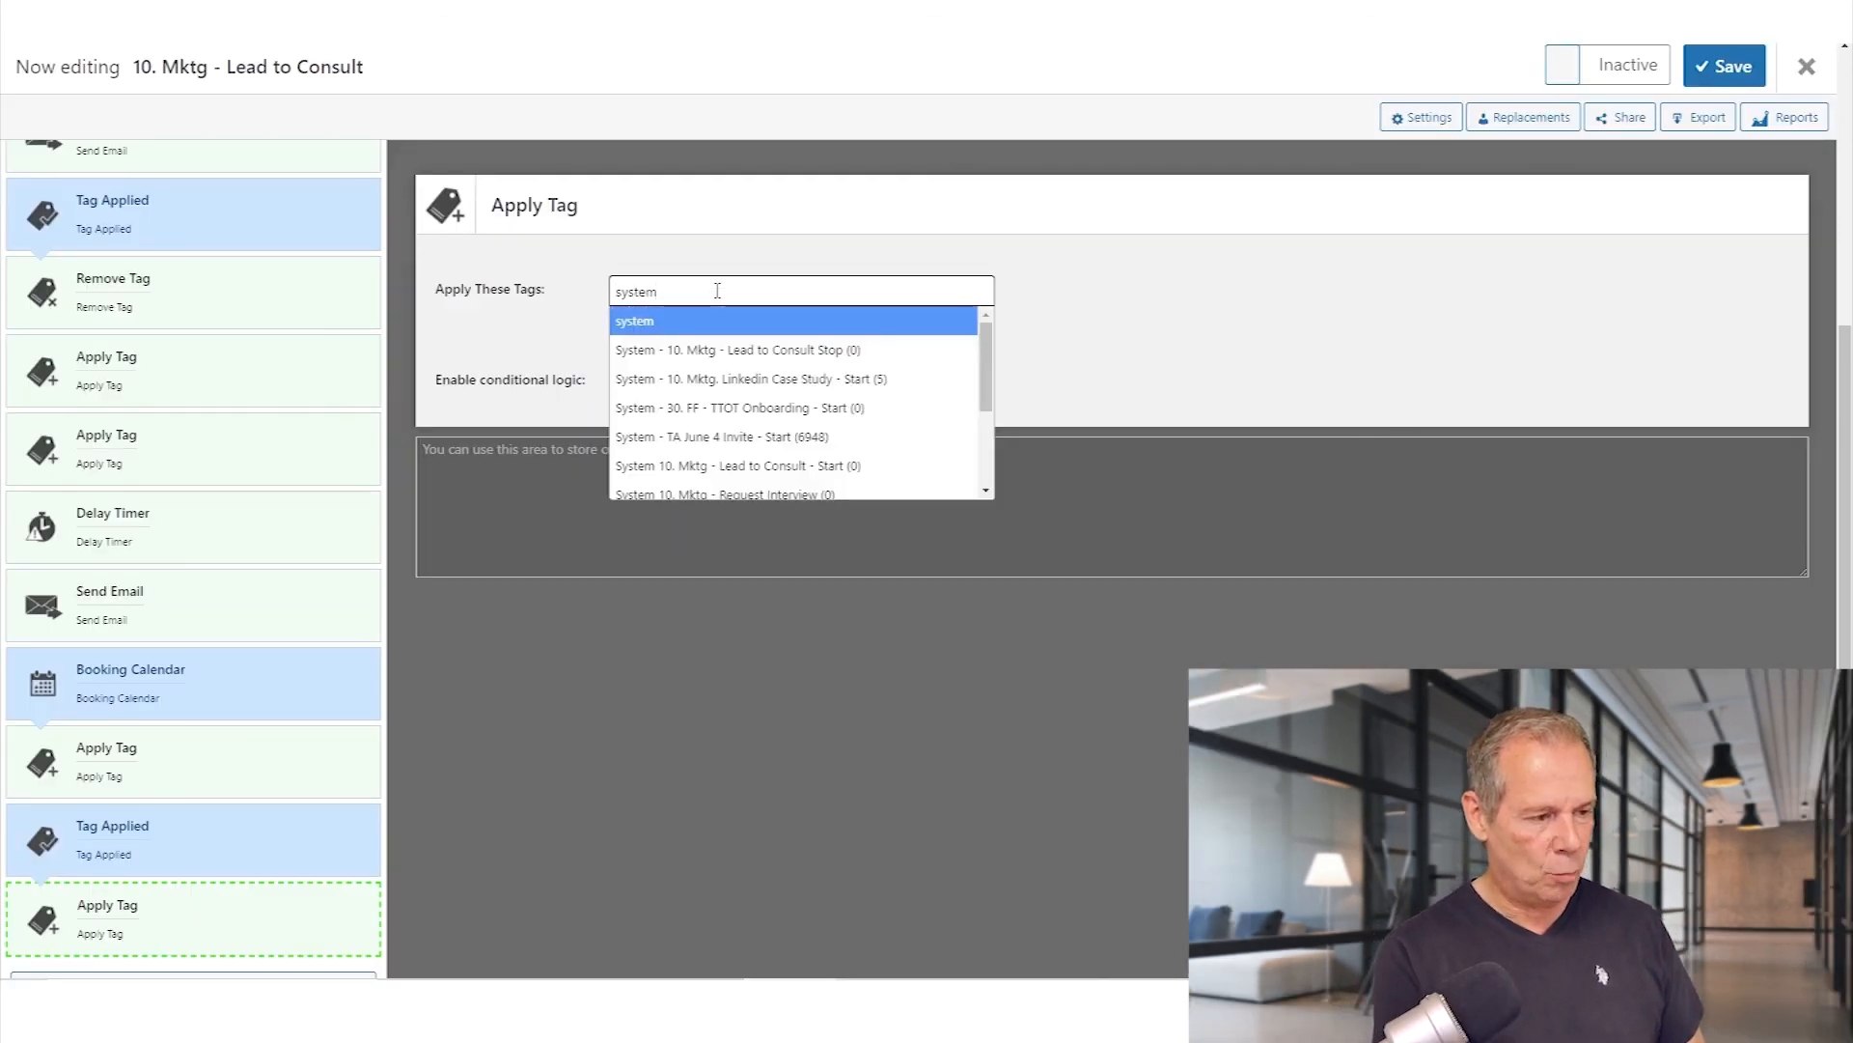
pyautogui.press('BackSpace')
pyautogui.press('BackSpace')
pyautogui.press('BackSpace')
pyautogui.press('BackSpace')
pyautogui.press('BackSpace')
pyautogui.press('BackSpace')
pyautogui.write('Se')
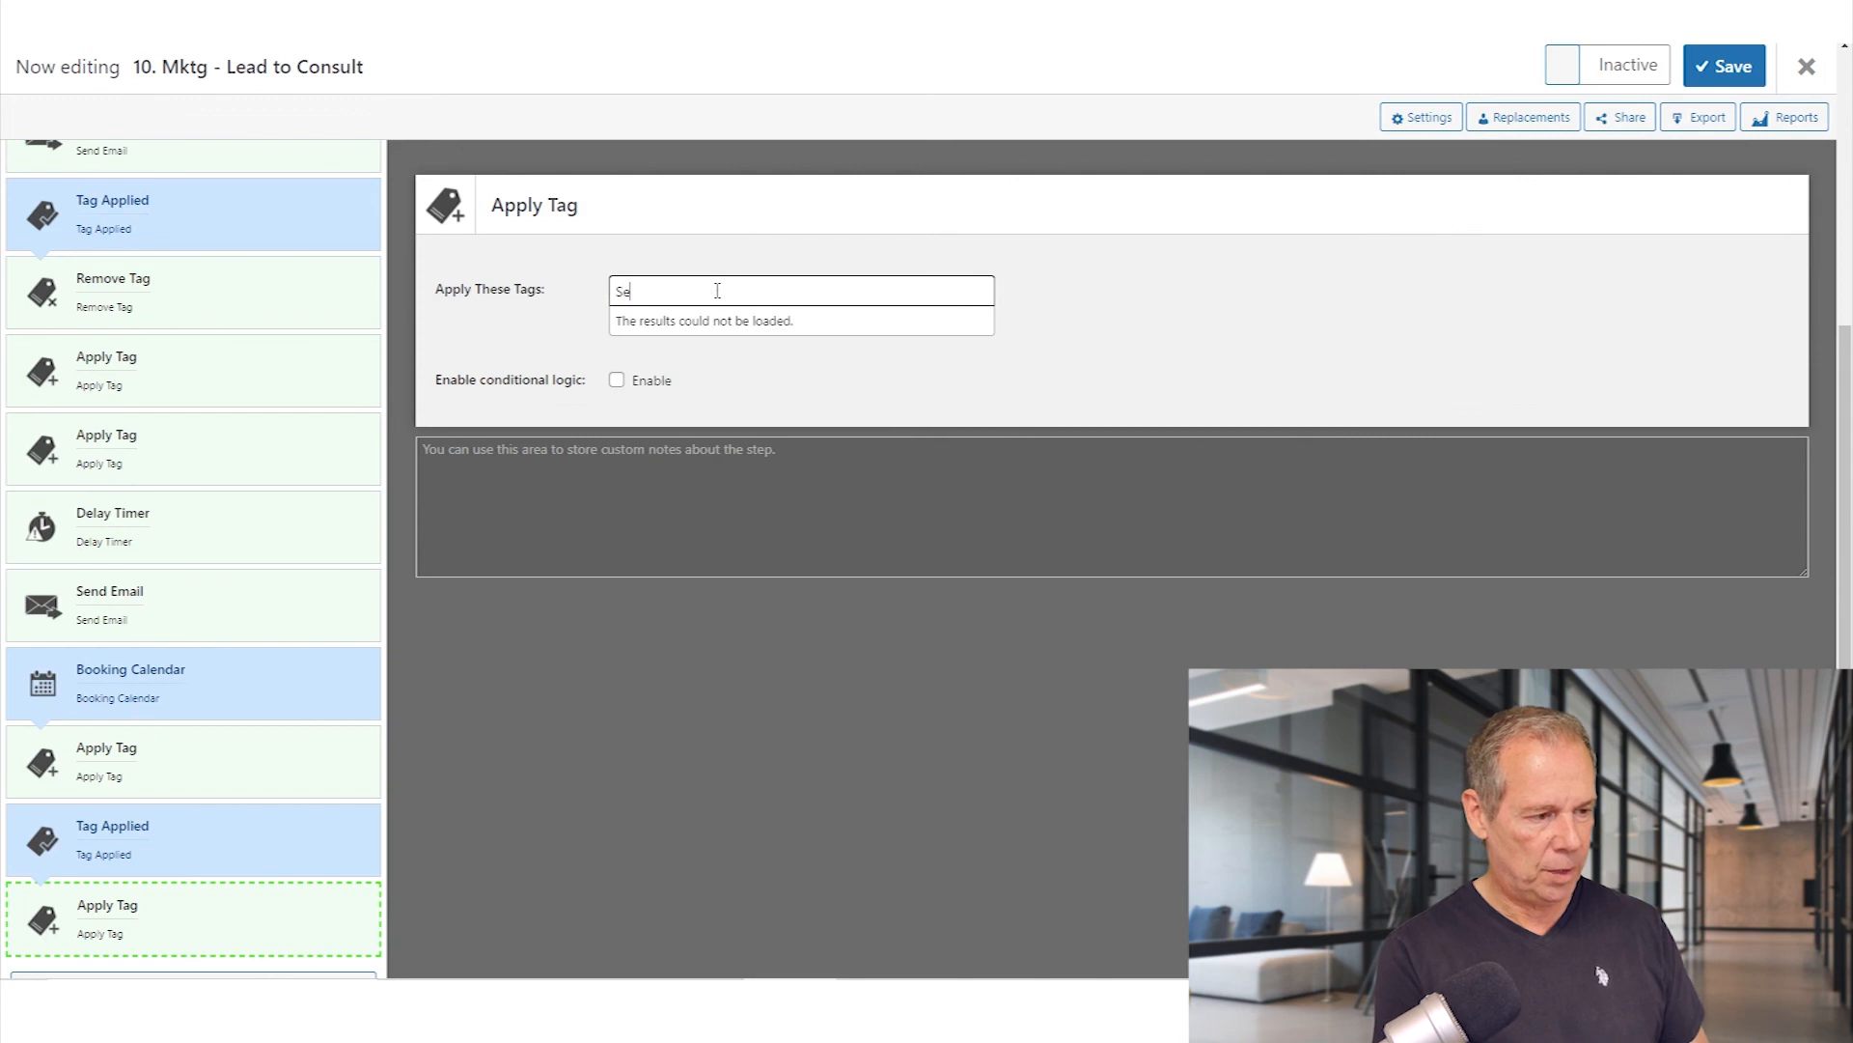
pyautogui.write('stem - ')
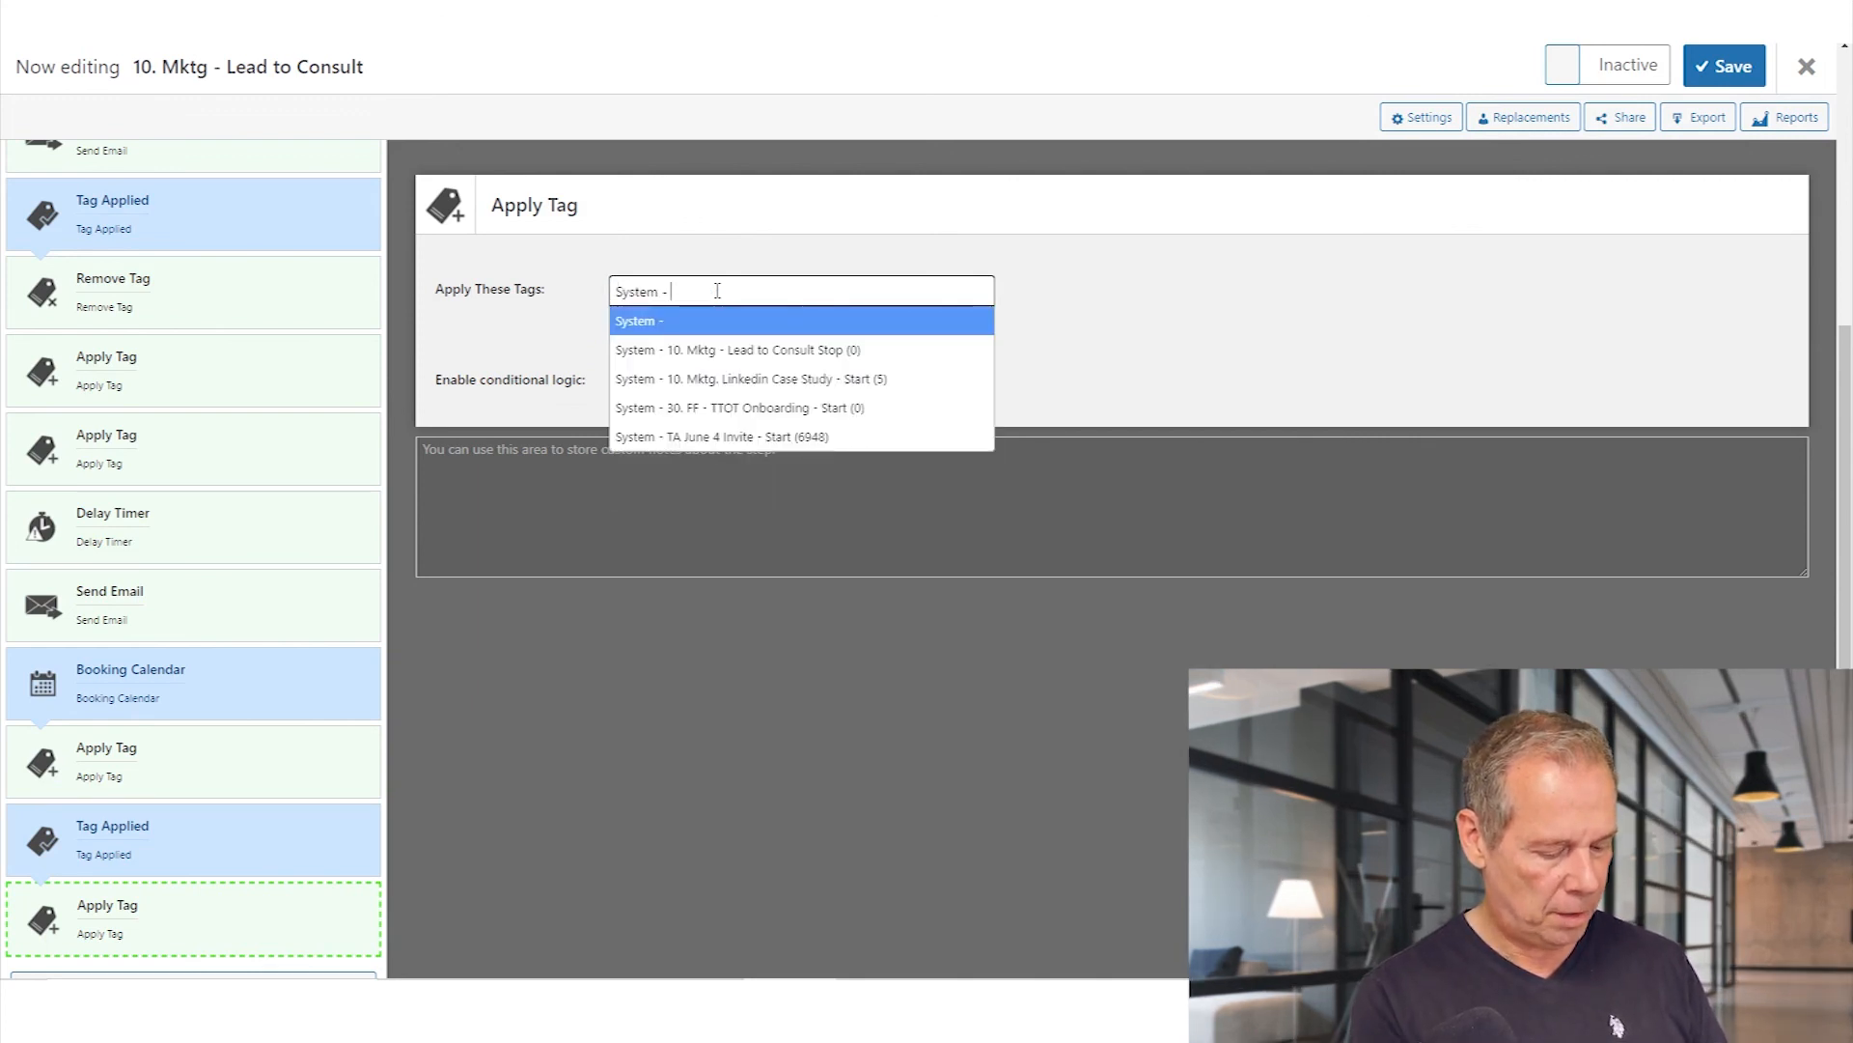
pyautogui.write('230. Fulfillment -')
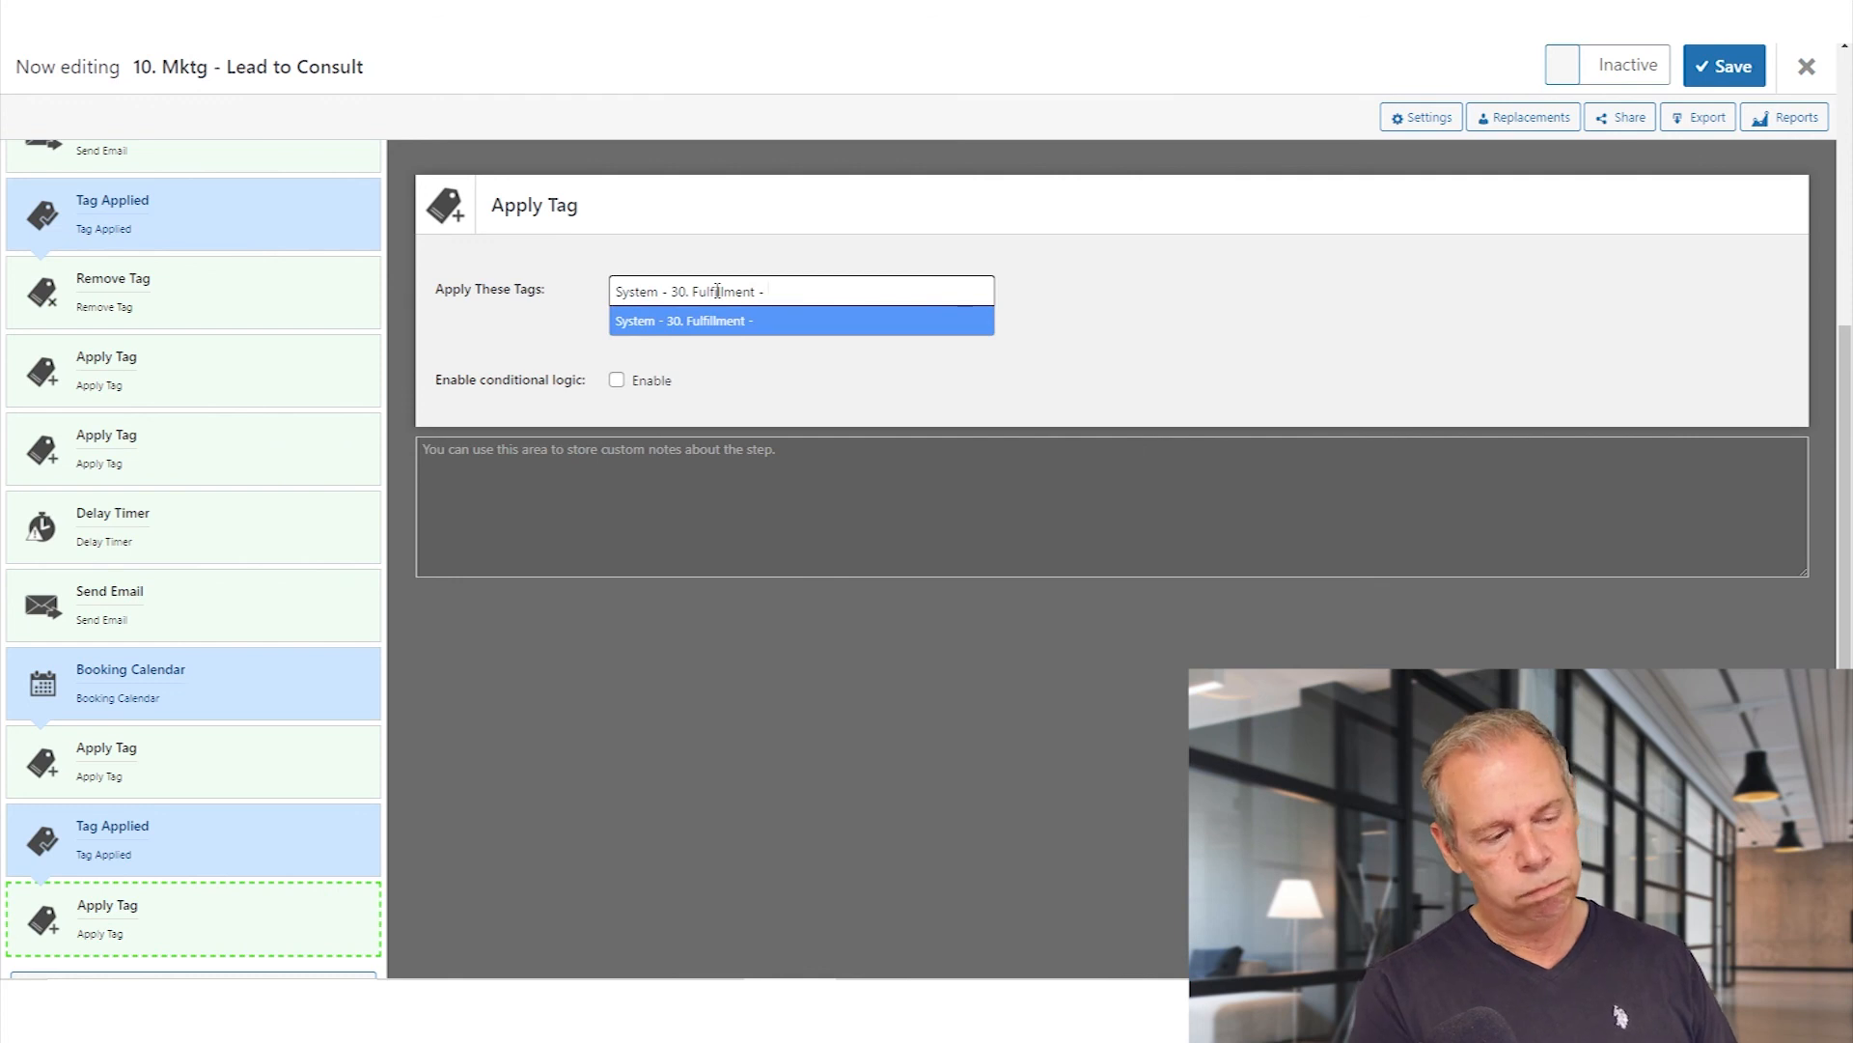
pyautogui.write(' Ask for Review')
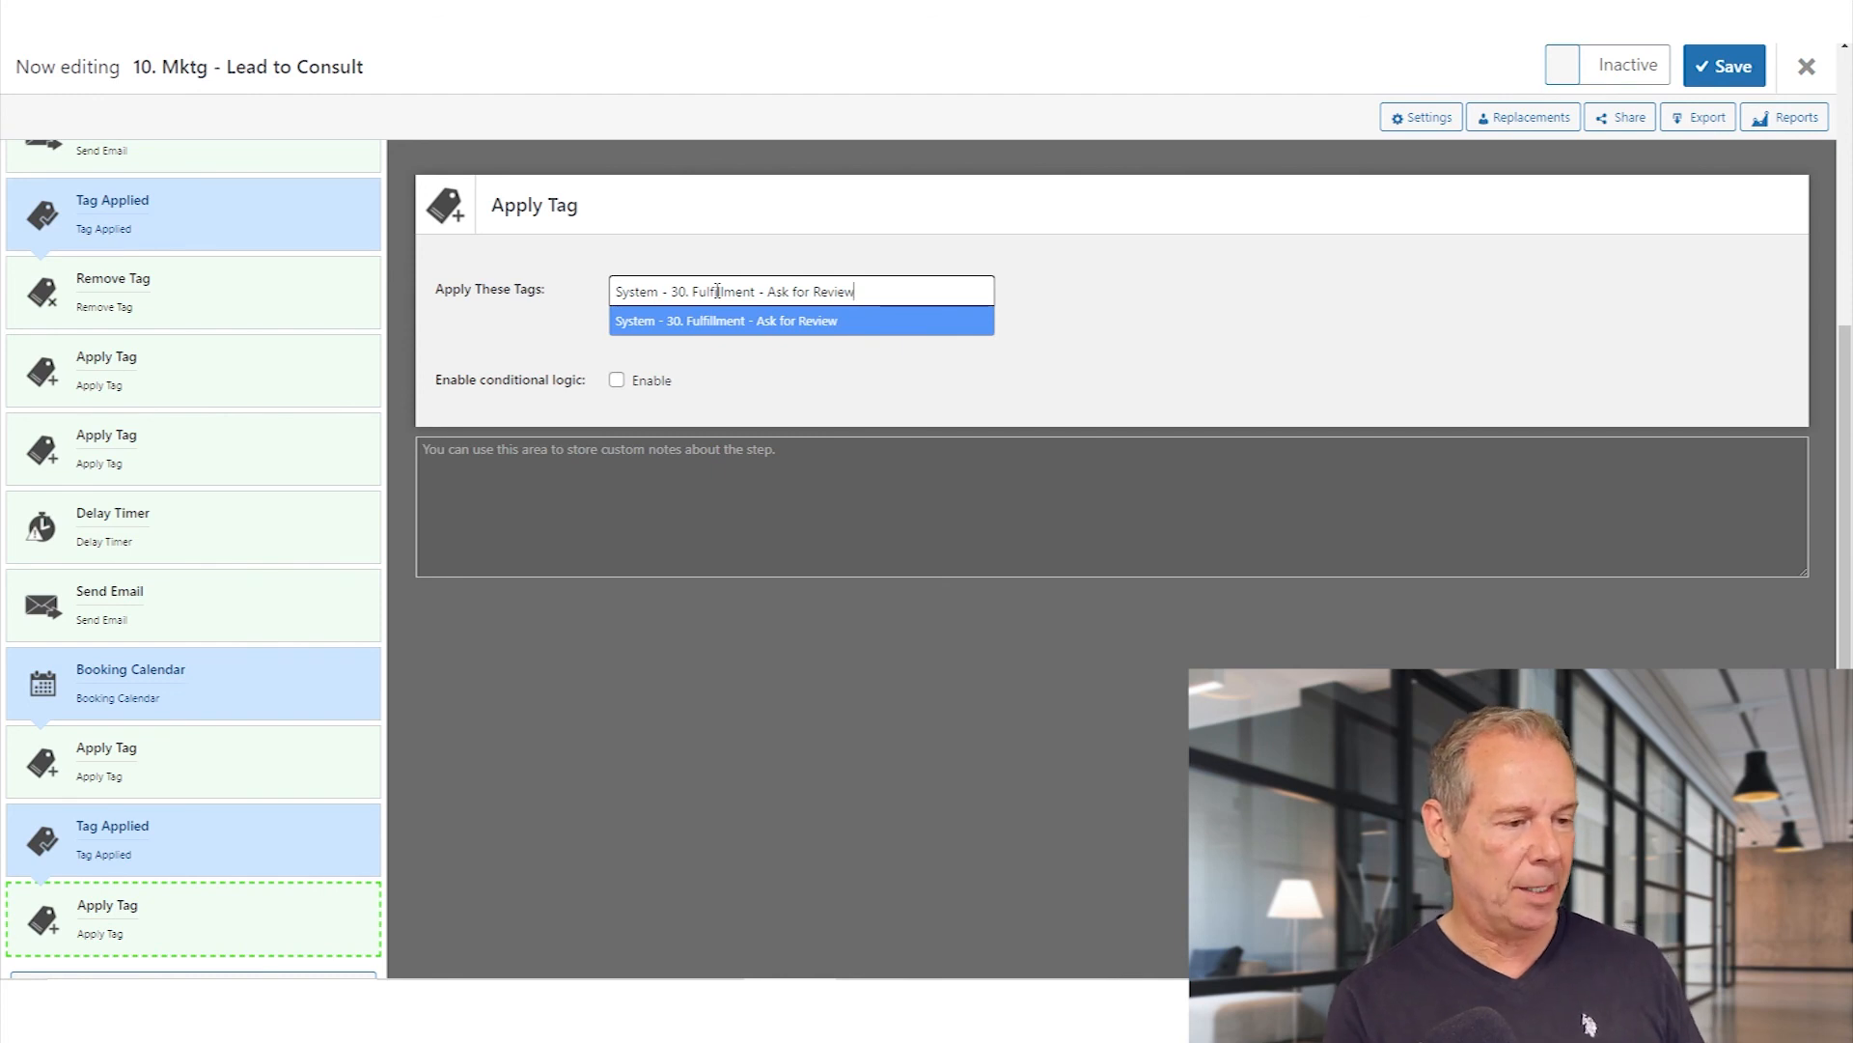
pyautogui.press('BackSpace')
pyautogui.press('BackSpace')
pyautogui.press('BackSpace')
pyautogui.press('BackSpace')
pyautogui.press('BackSpace')
pyautogui.press('BackSpace')
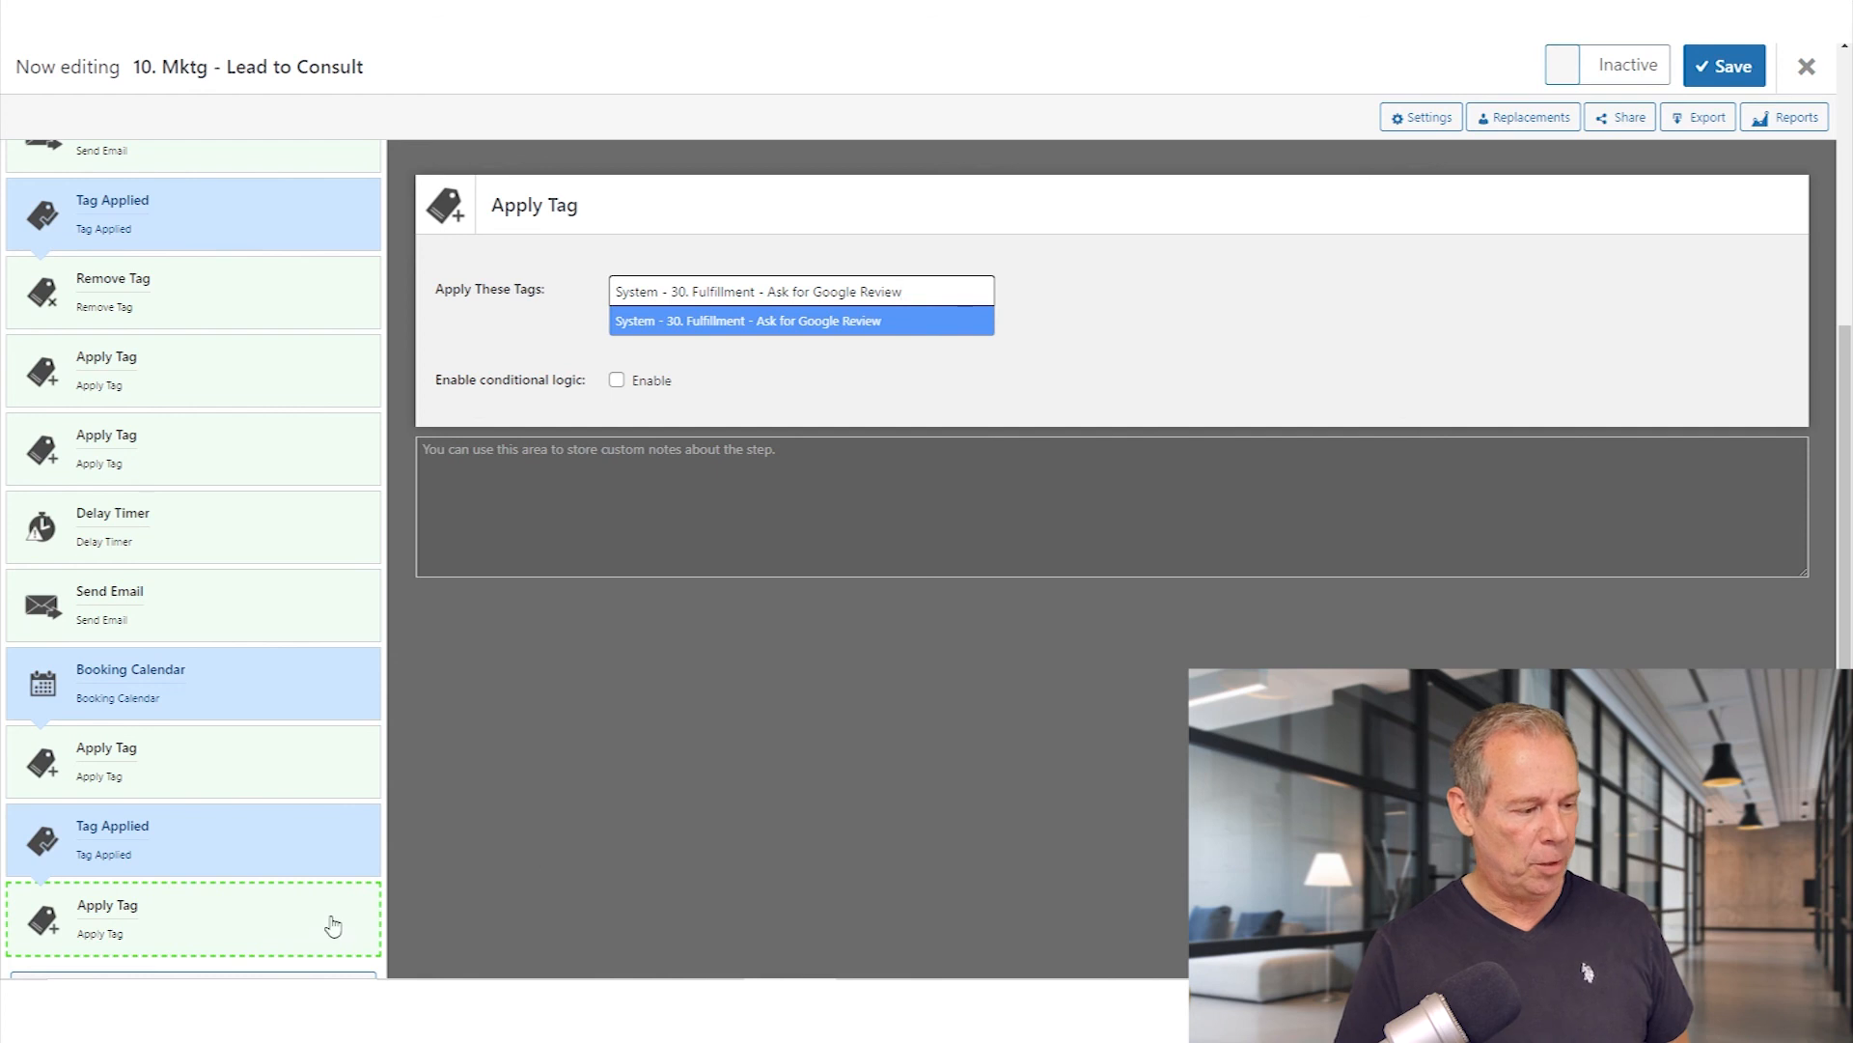
pyautogui.click(823, 328)
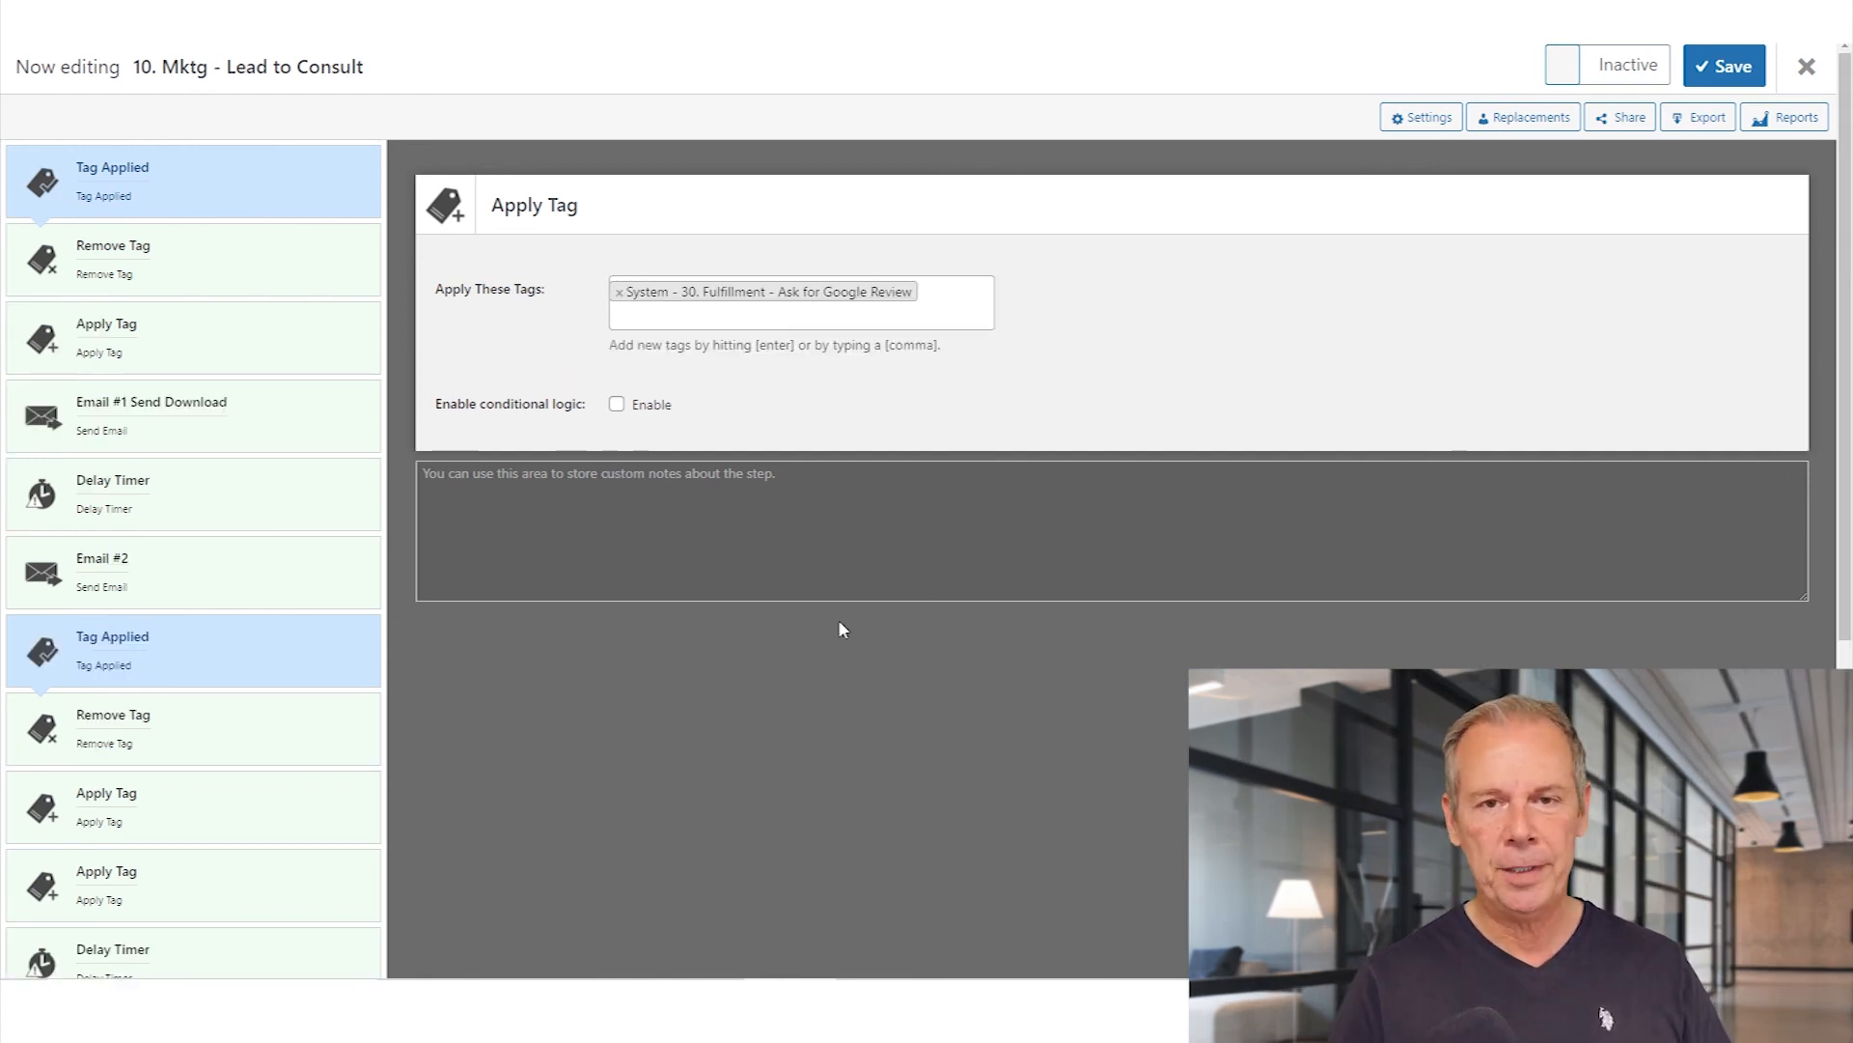